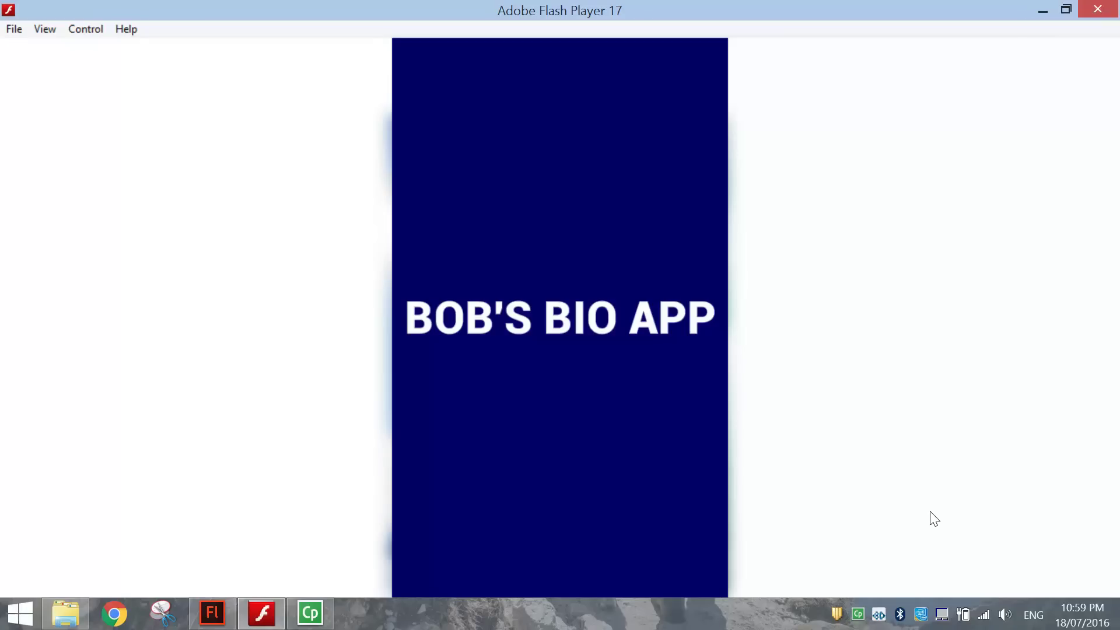
# Play the example bio app and view its Fast Facts, Work, Sport and Travel pages, returning to the home page after each.
pyautogui.rightClick(768, 324)
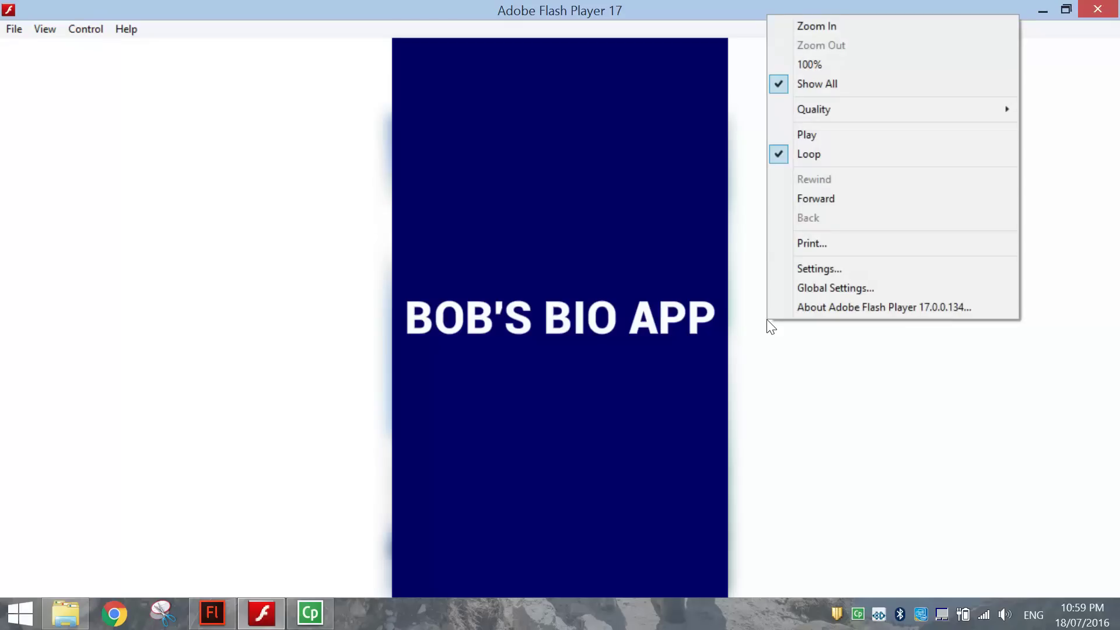
pyautogui.click(852, 134)
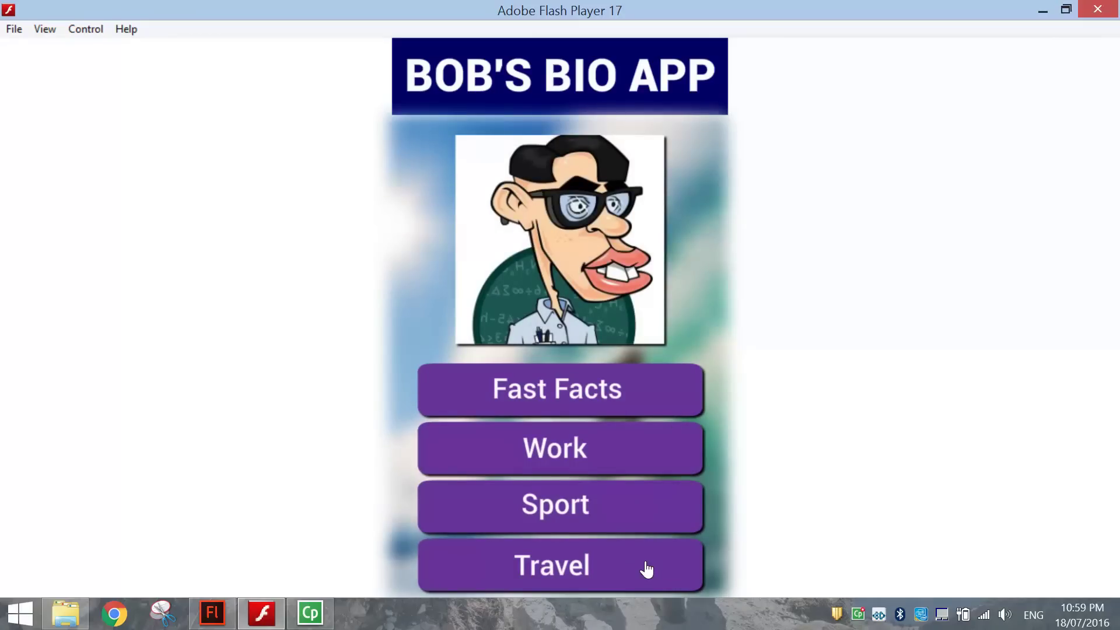
pyautogui.click(632, 413)
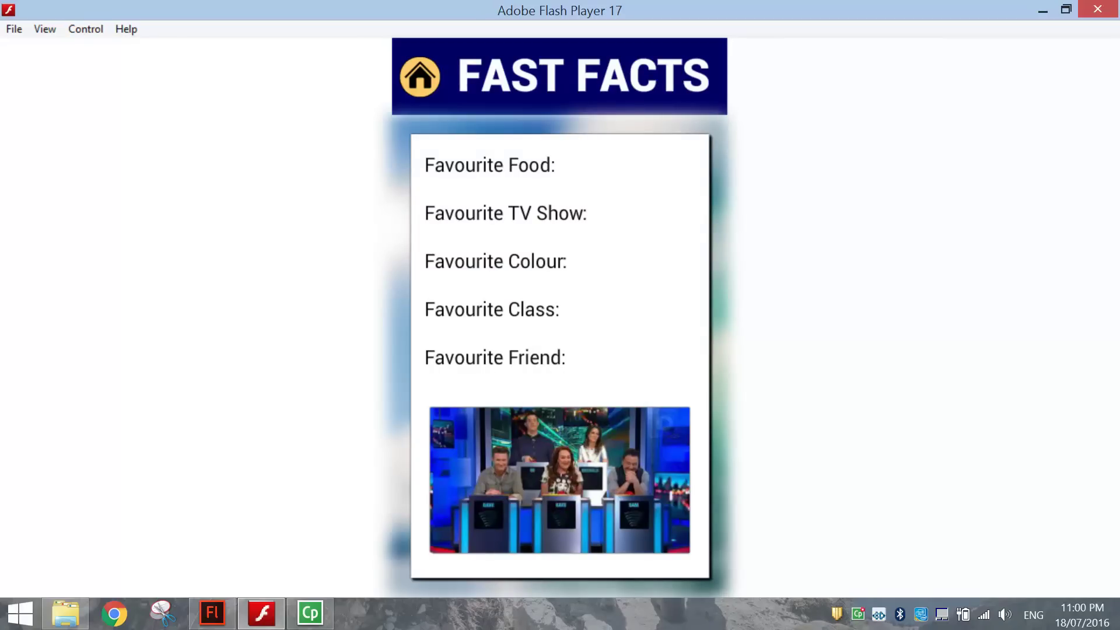
pyautogui.click(421, 78)
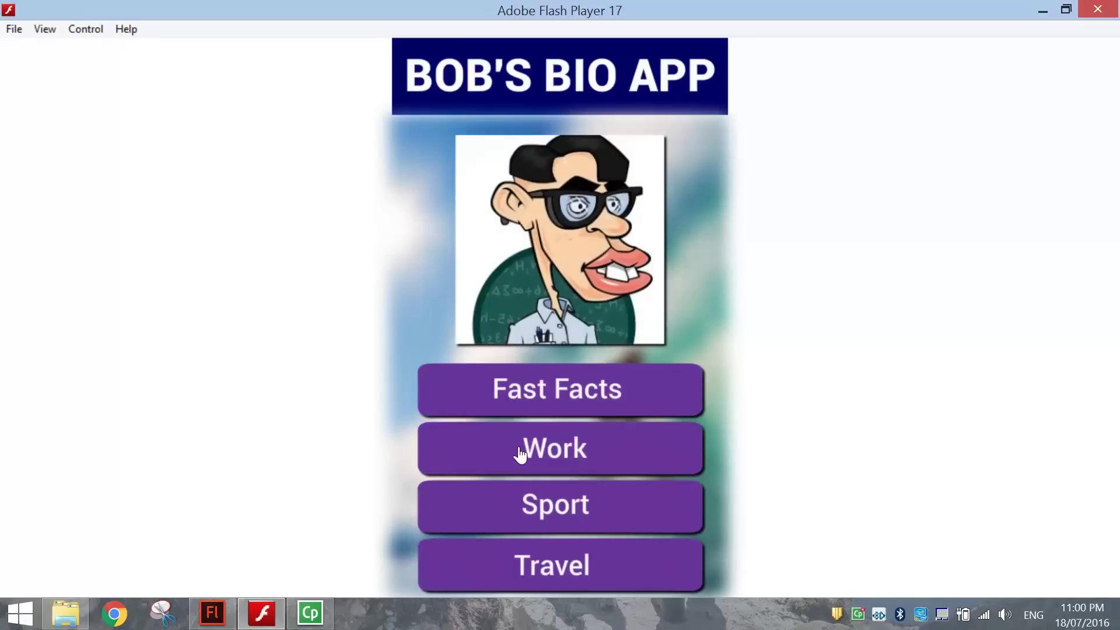
pyautogui.click(519, 450)
pyautogui.click(419, 84)
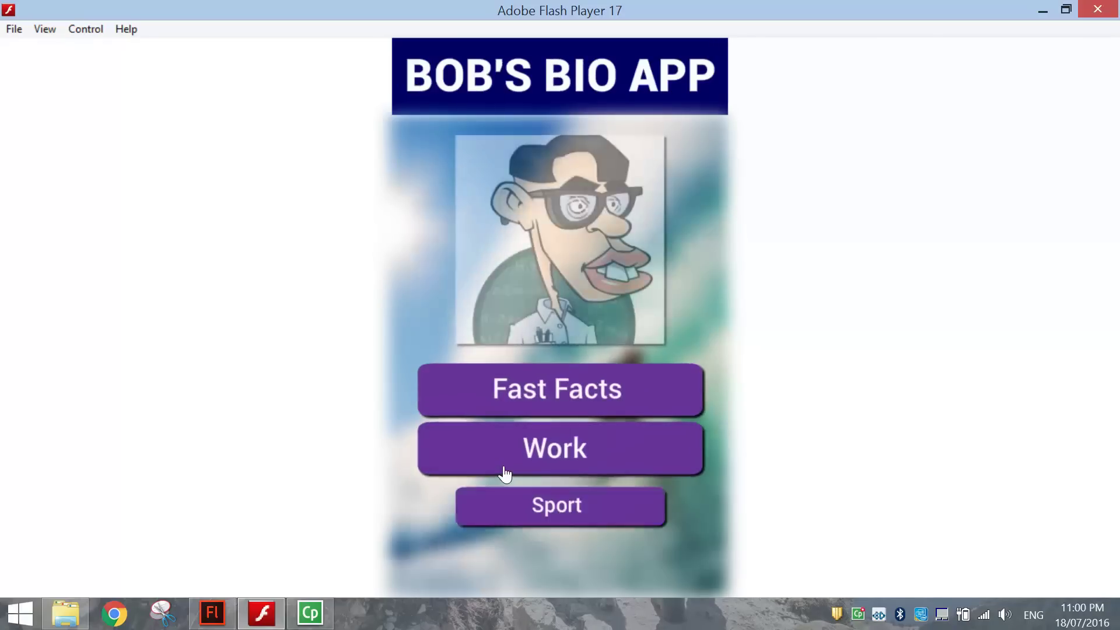
pyautogui.click(503, 489)
pyautogui.click(422, 80)
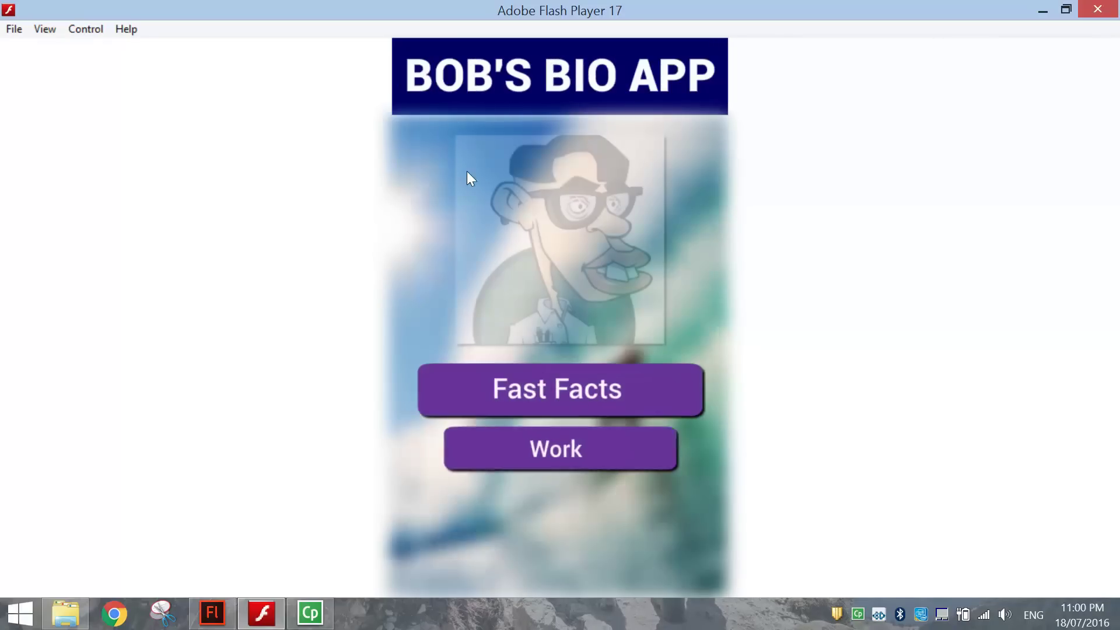
pyautogui.click(542, 561)
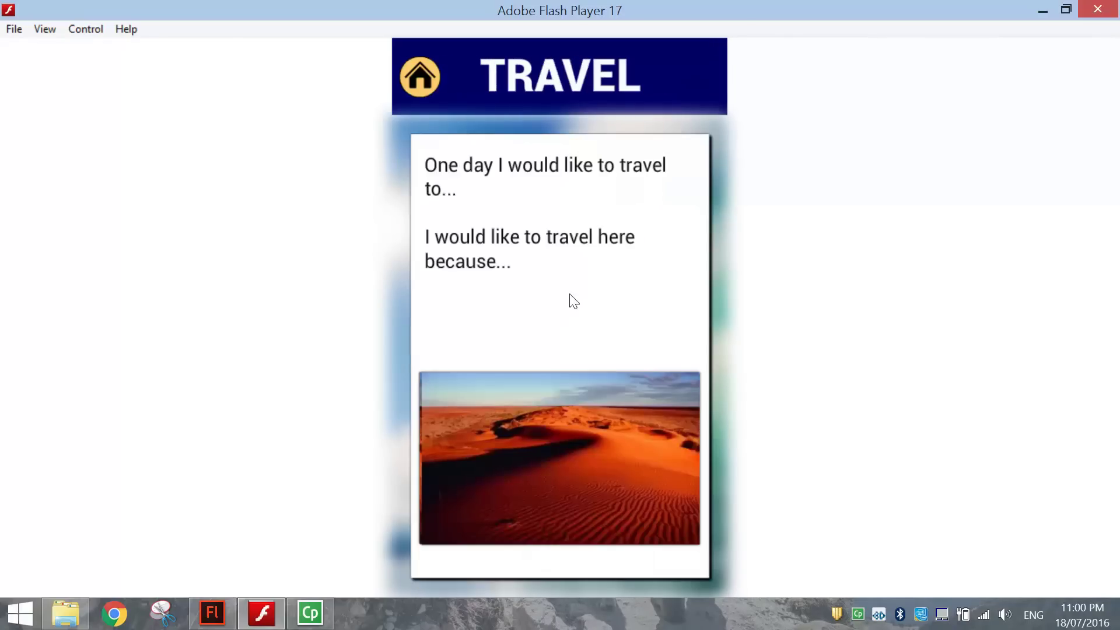
pyautogui.click(408, 75)
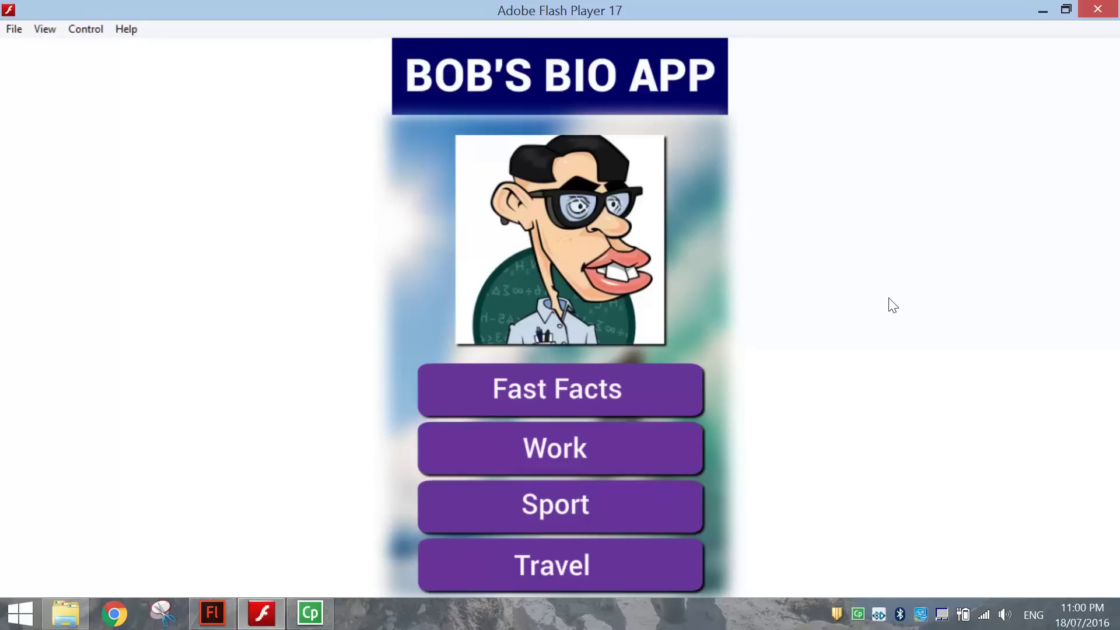
# Close the example movie, switch to Flash Professional and create a new AIR for Android document.
pyautogui.click(1098, 10)
pyautogui.click(211, 613)
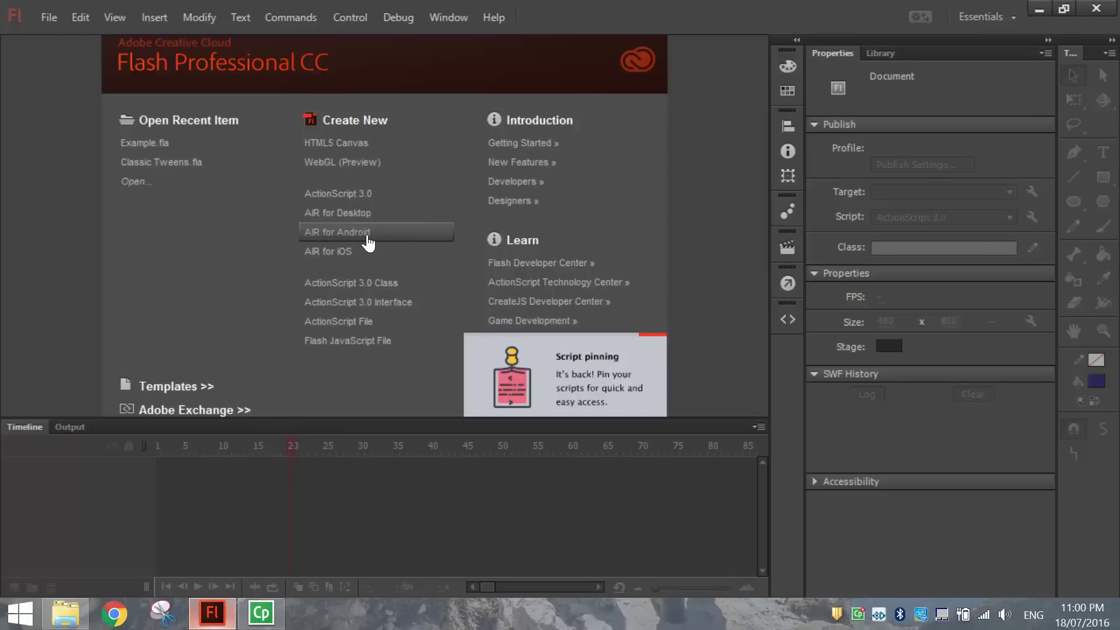
pyautogui.click(392, 239)
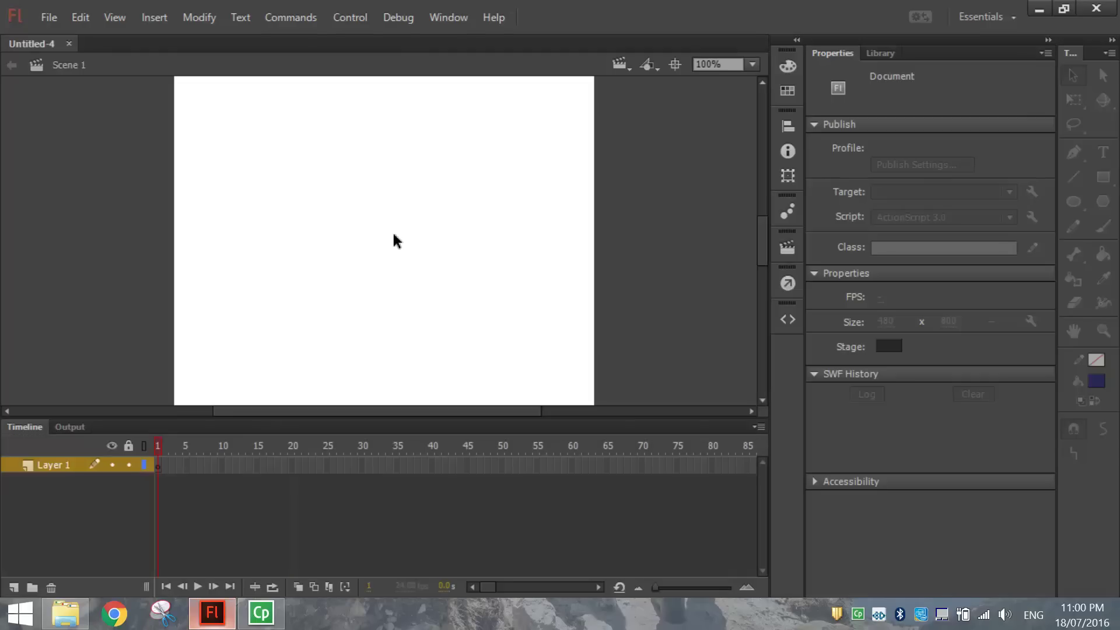
# Fit the blank stage in the window and show the rulers.
pyautogui.click(754, 65)
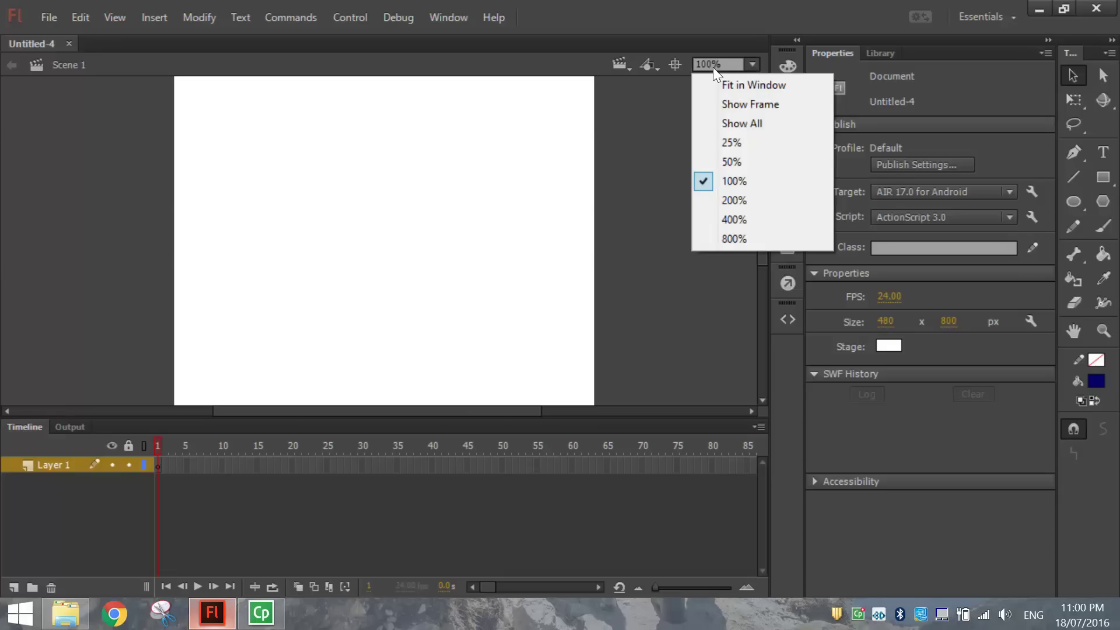
pyautogui.click(737, 85)
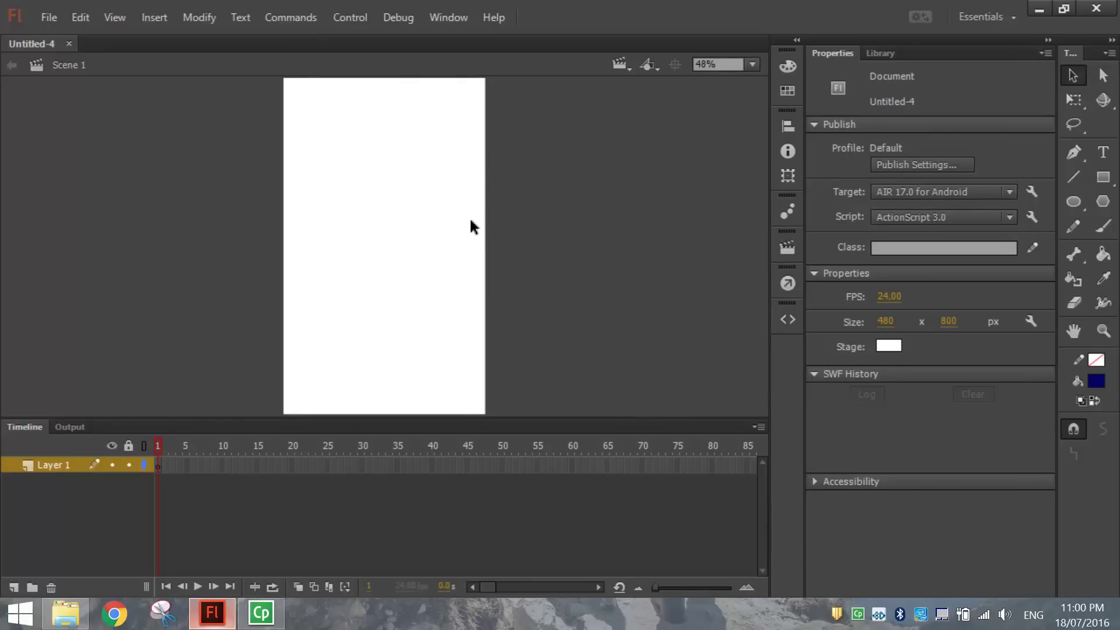
pyautogui.click(114, 17)
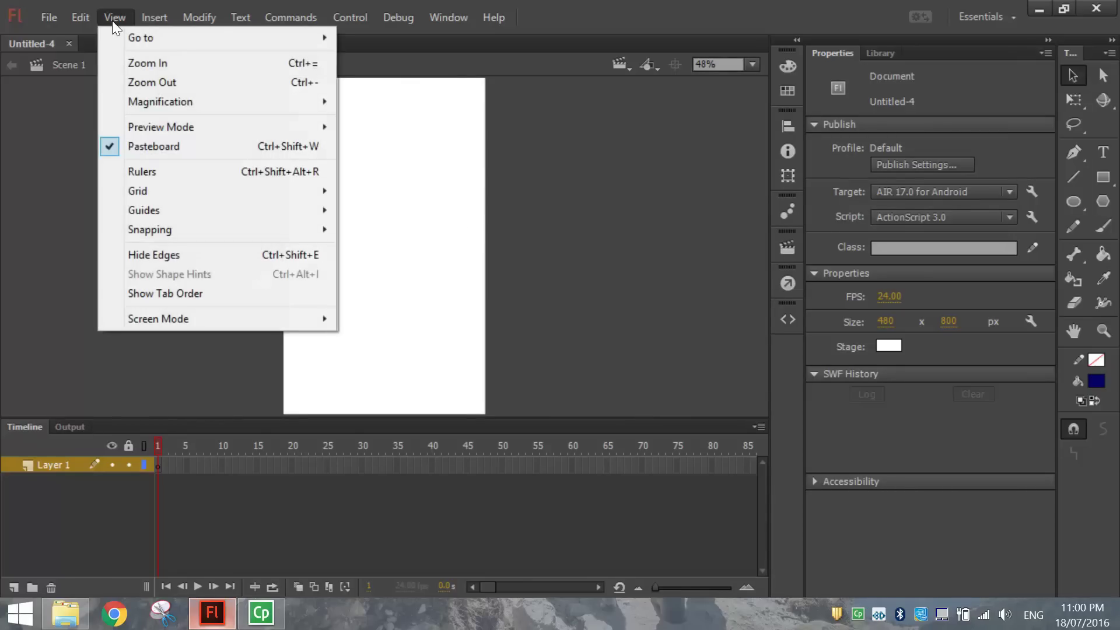
pyautogui.click(188, 172)
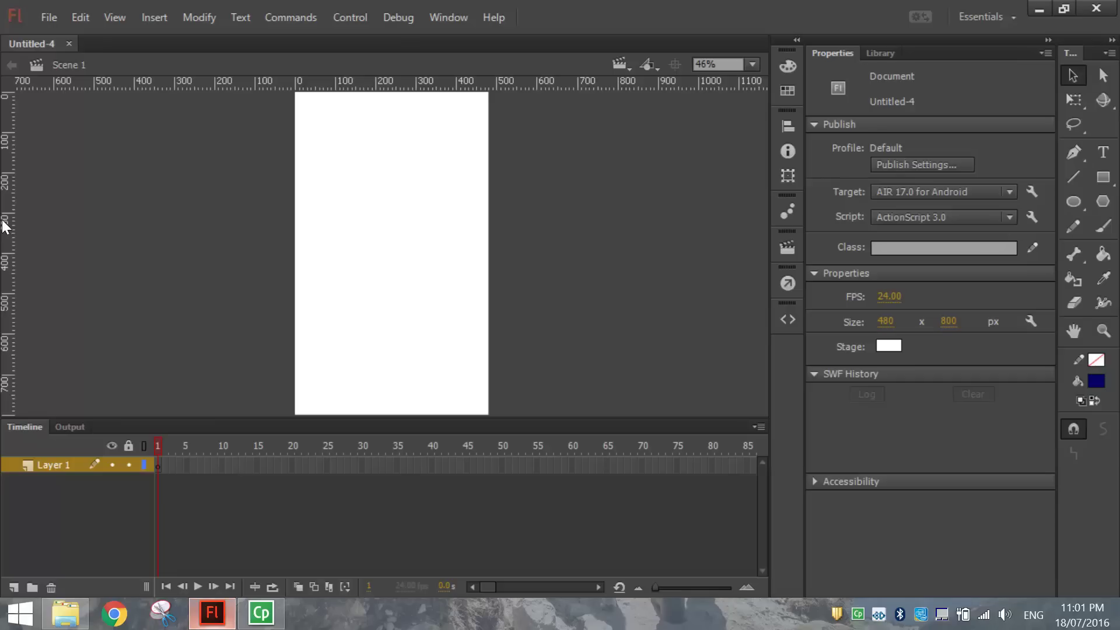
# Add a vertical guide and set its position to 0 pixels, on the stage's left edge.
pyautogui.moveTo(3, 221); pyautogui.dragTo(280, 226)
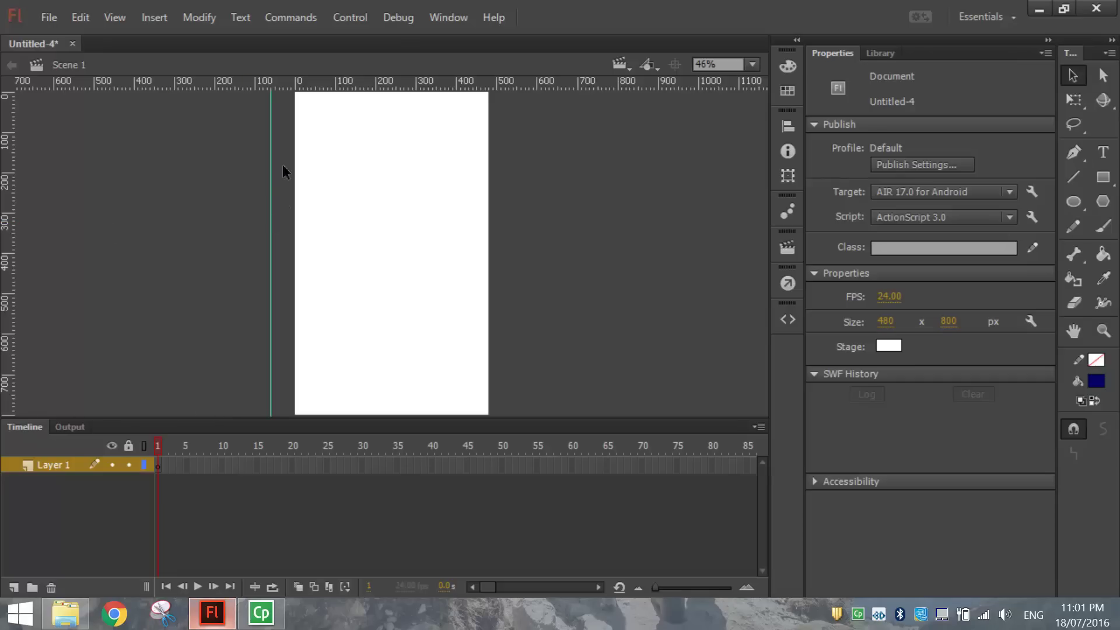
pyautogui.doubleClick(270, 194)
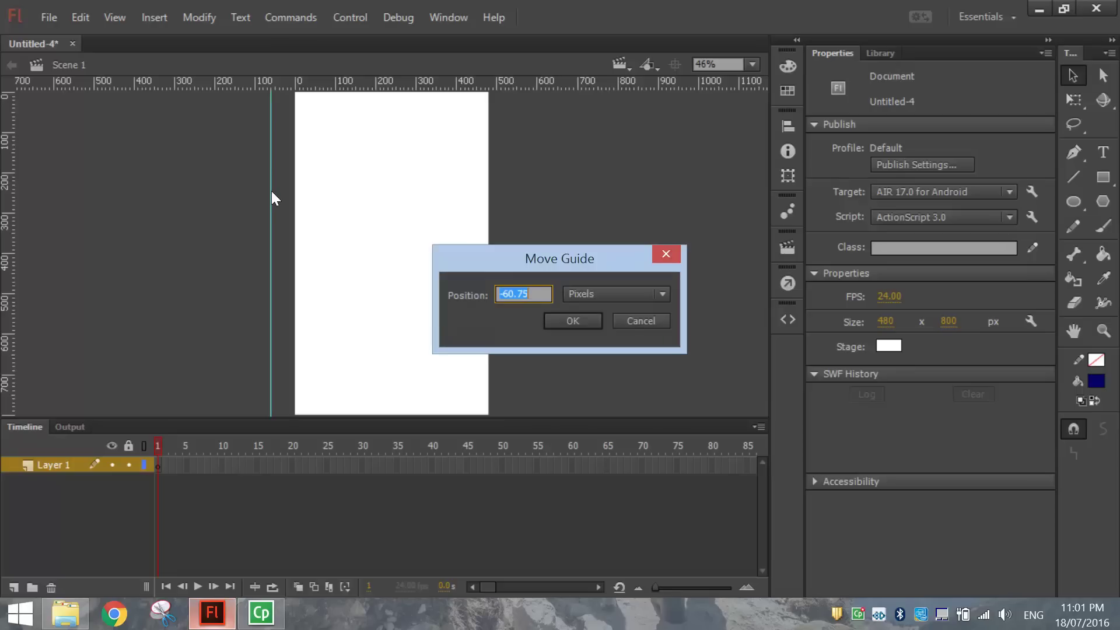
pyautogui.write('0')
pyautogui.click(557, 324)
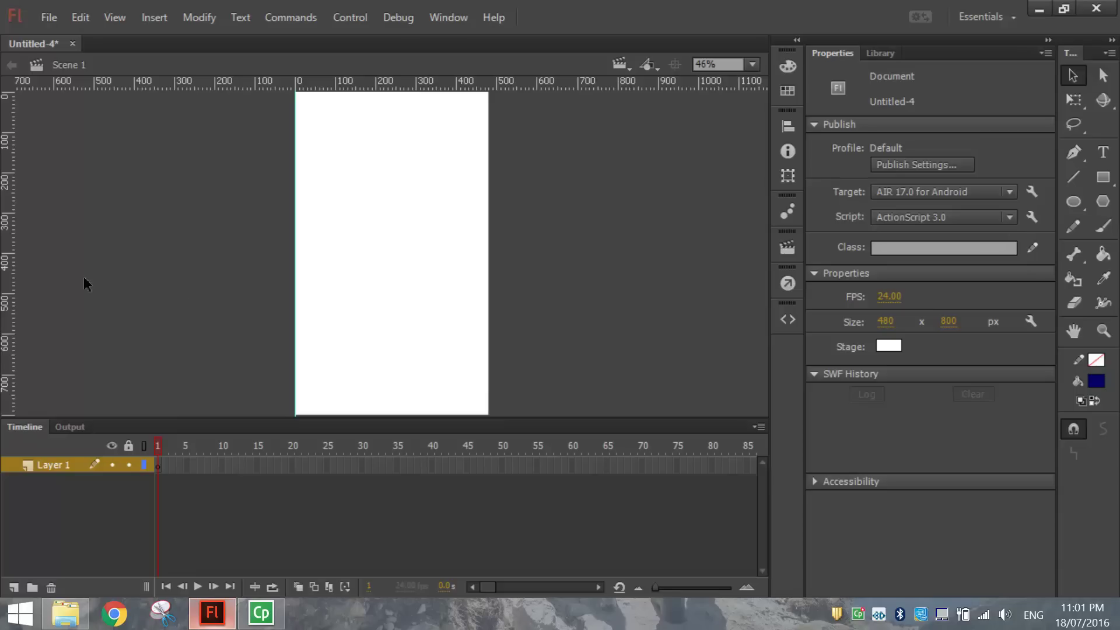
# Add a second vertical guide and set its position to 480 pixels, on the stage's right edge.
pyautogui.moveTo(21, 265); pyautogui.dragTo(528, 298)
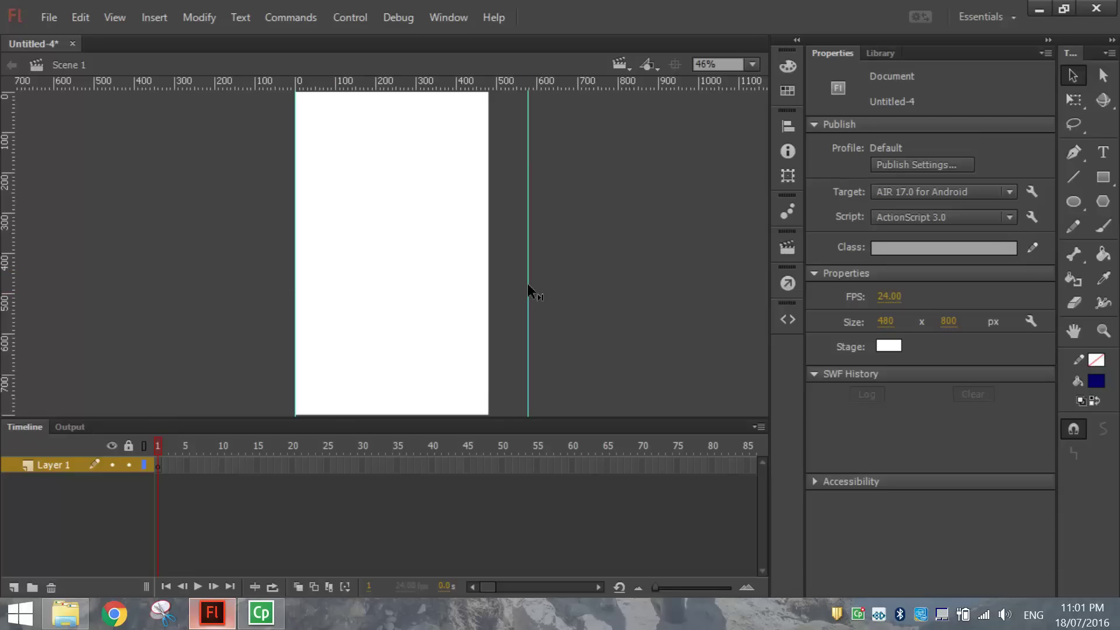
pyautogui.doubleClick(528, 290)
pyautogui.write('480')
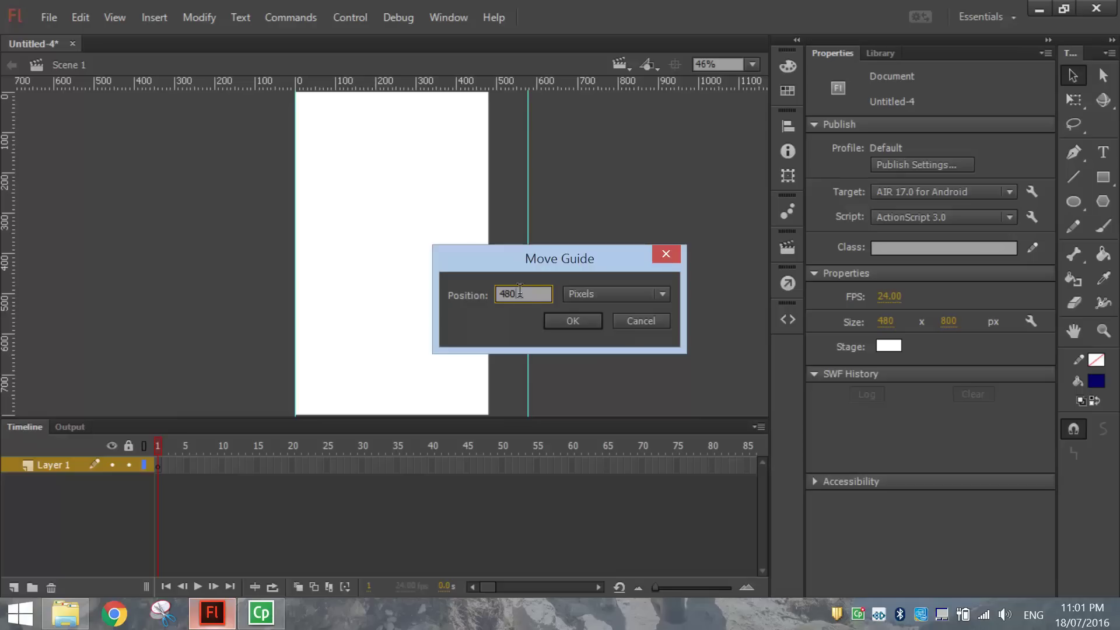
pyautogui.click(580, 323)
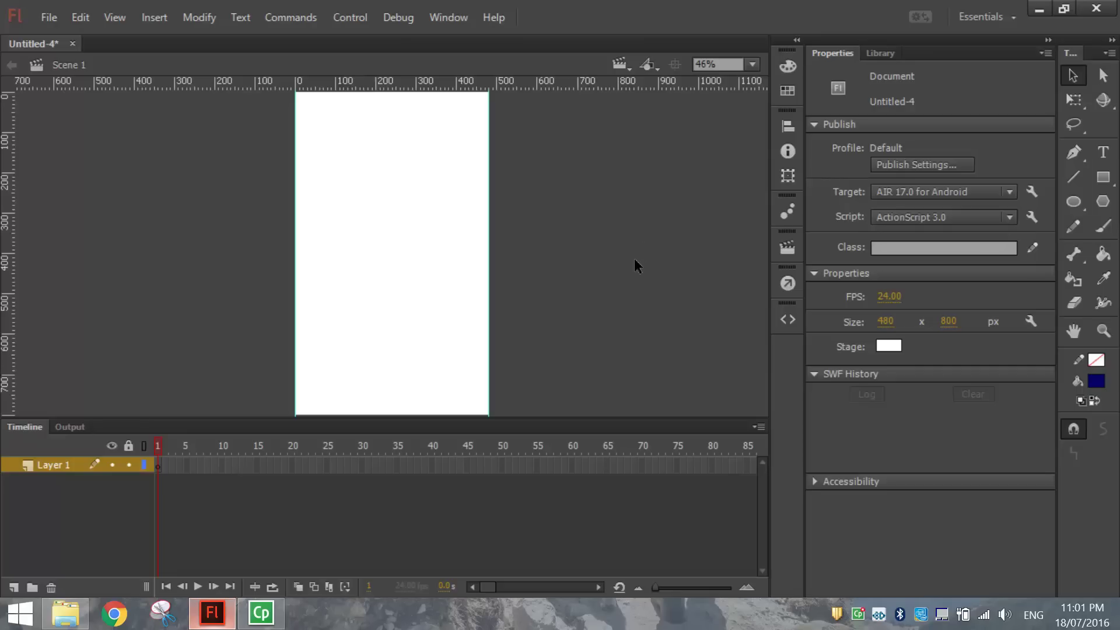
# Add a horizontal guide and set its position to 0 pixels, on the stage's top edge.
pyautogui.hotkey('ctrl', '-')
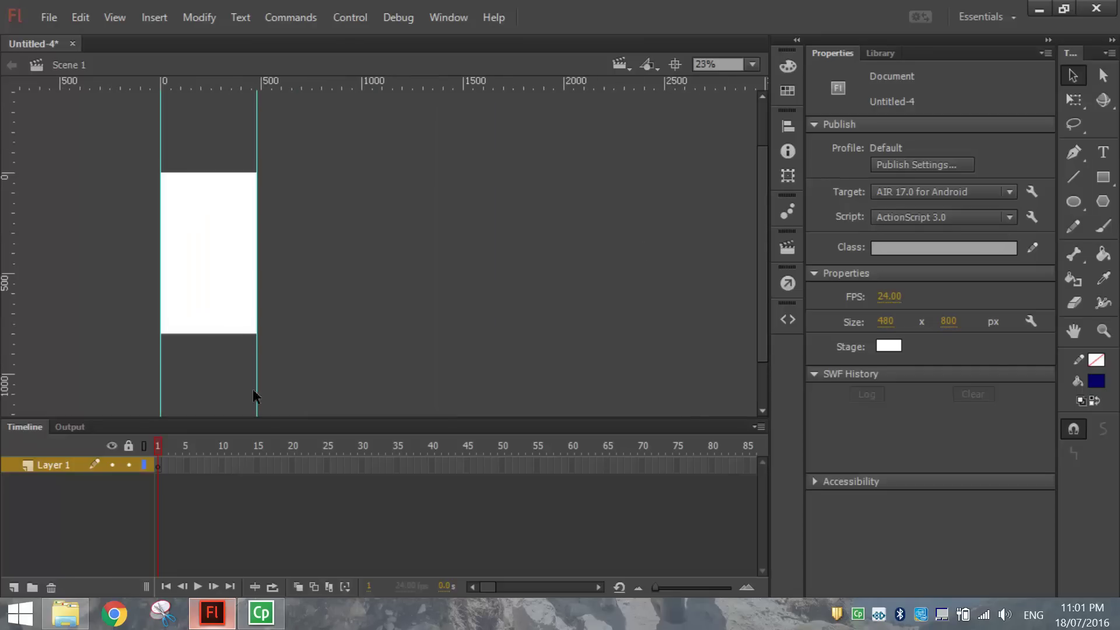
pyautogui.hotkey('ctrl', '=')
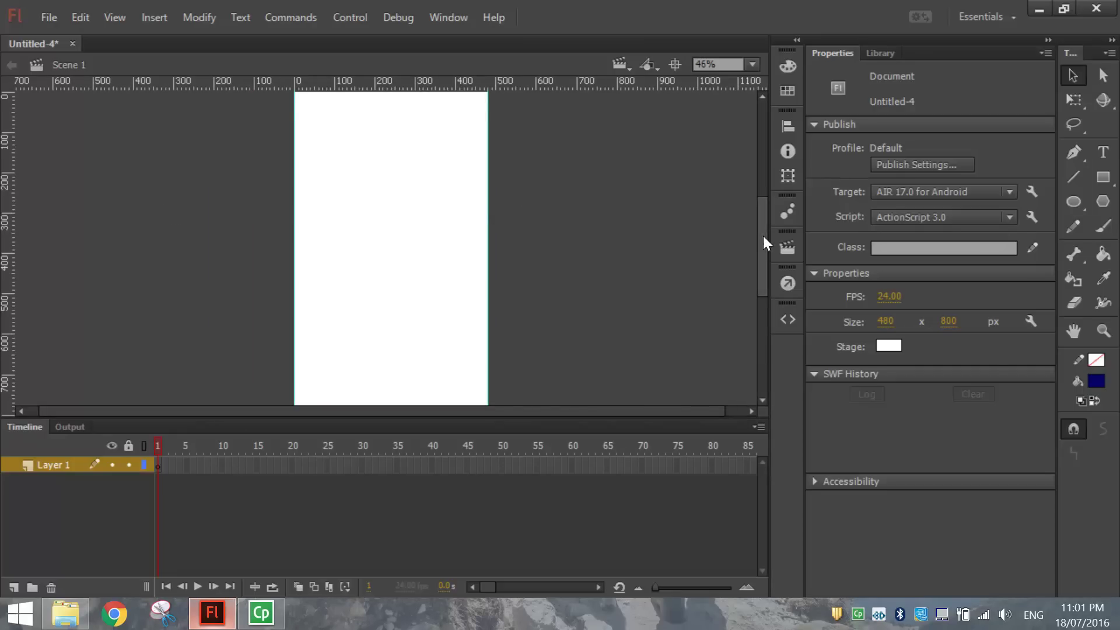
pyautogui.scroll(5, 763, 228)
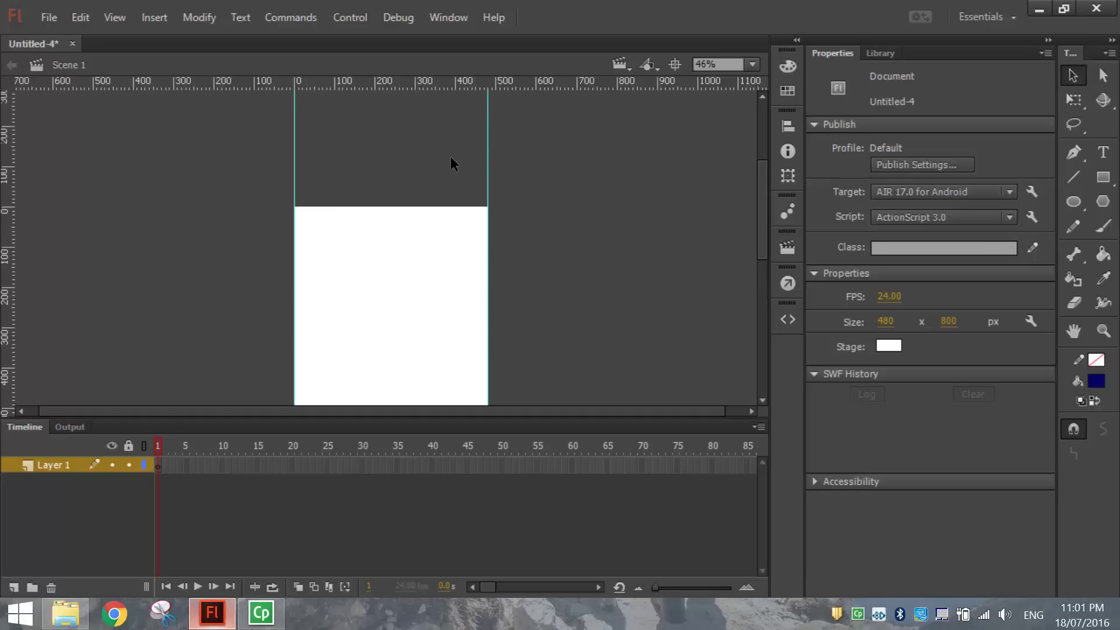
pyautogui.moveTo(411, 82); pyautogui.dragTo(407, 168)
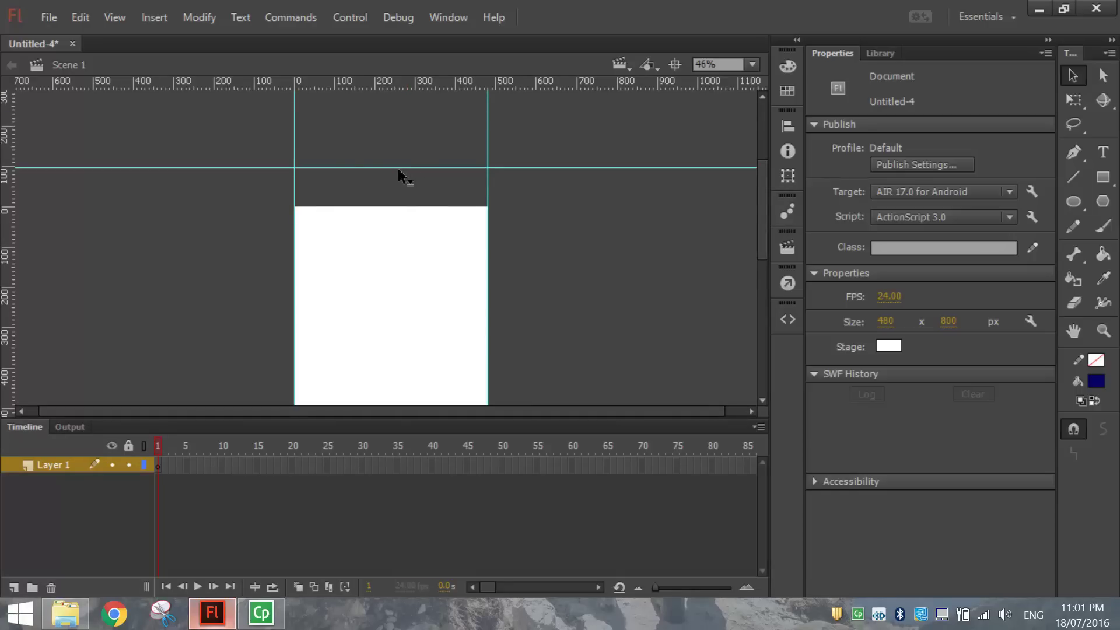
pyautogui.doubleClick(400, 169)
pyautogui.write('0')
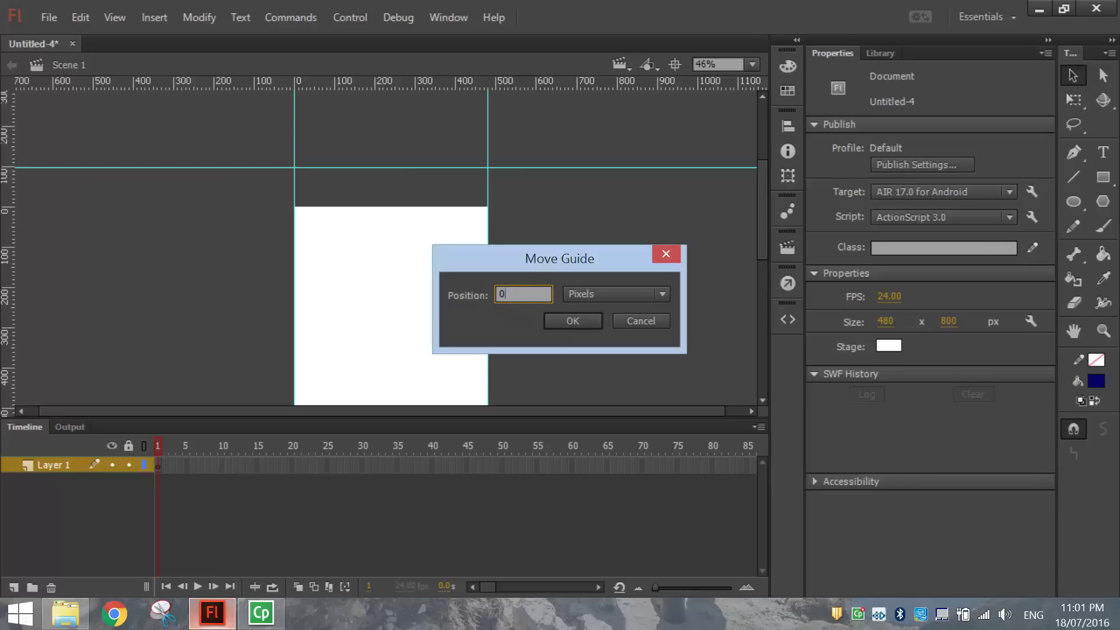
pyautogui.click(569, 320)
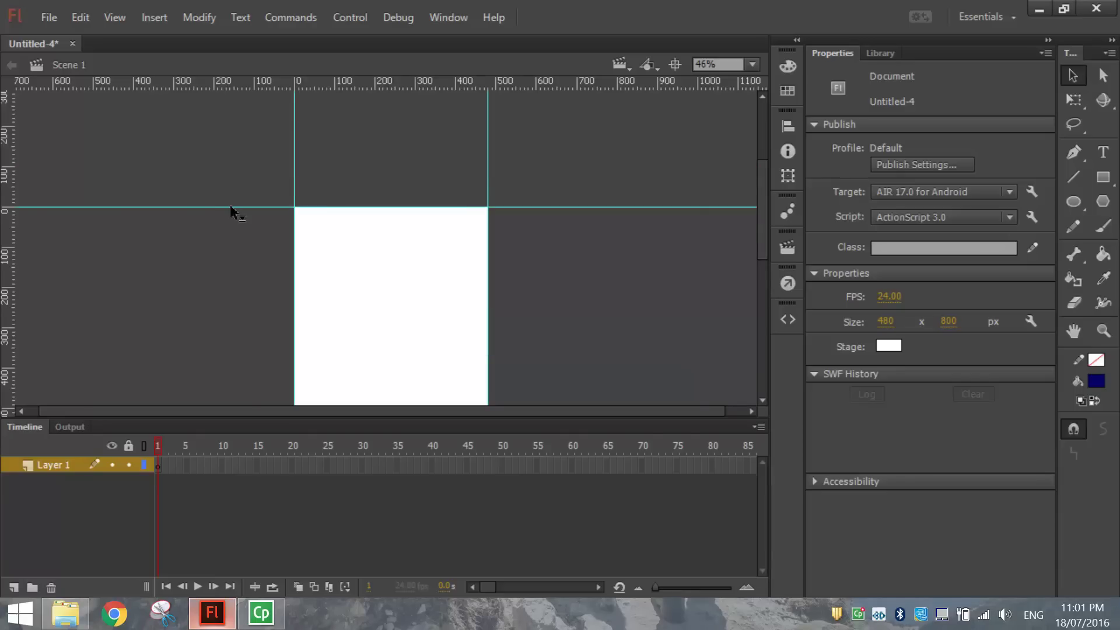
# Add a second horizontal guide and set its position to 800 pixels, on the stage's bottom edge.
pyautogui.moveTo(764, 179); pyautogui.dragTo(765, 266)
pyautogui.moveTo(430, 84); pyautogui.dragTo(428, 313)
pyautogui.doubleClick(427, 314)
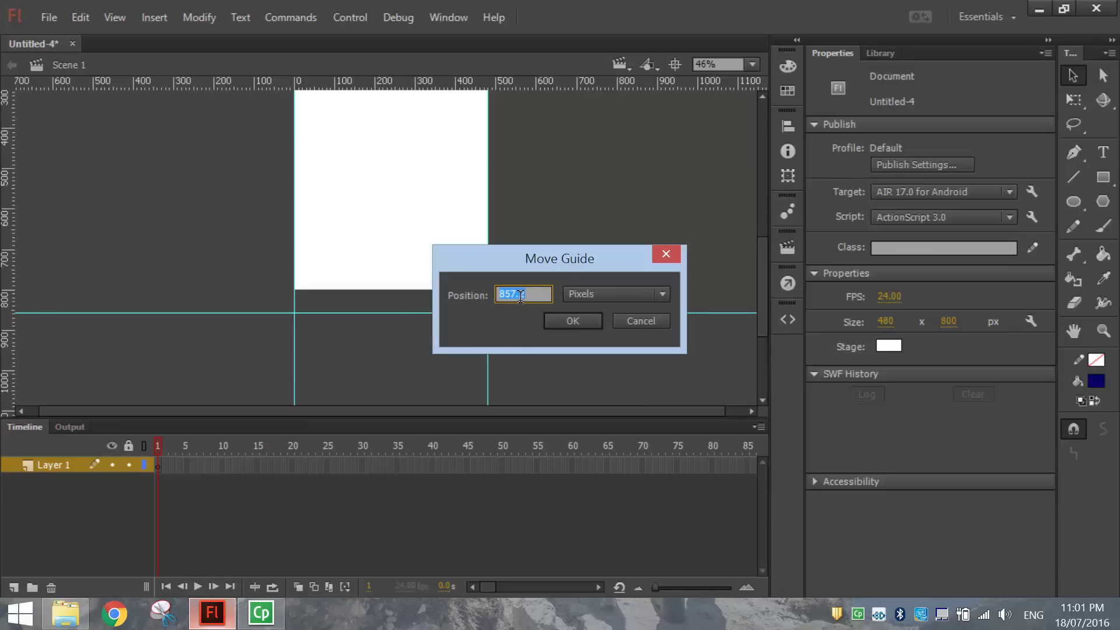
pyautogui.write('800')
pyautogui.click(569, 321)
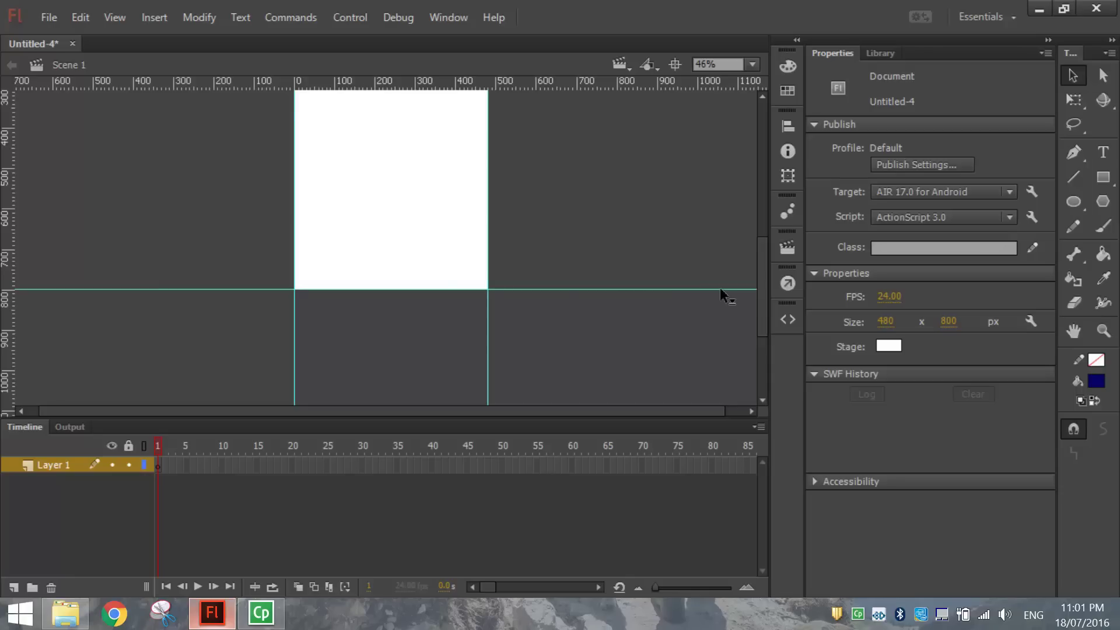
# Rename Layer 1 to "Background" with the Selection tool active again.
pyautogui.hotkey('ctrl', '-')
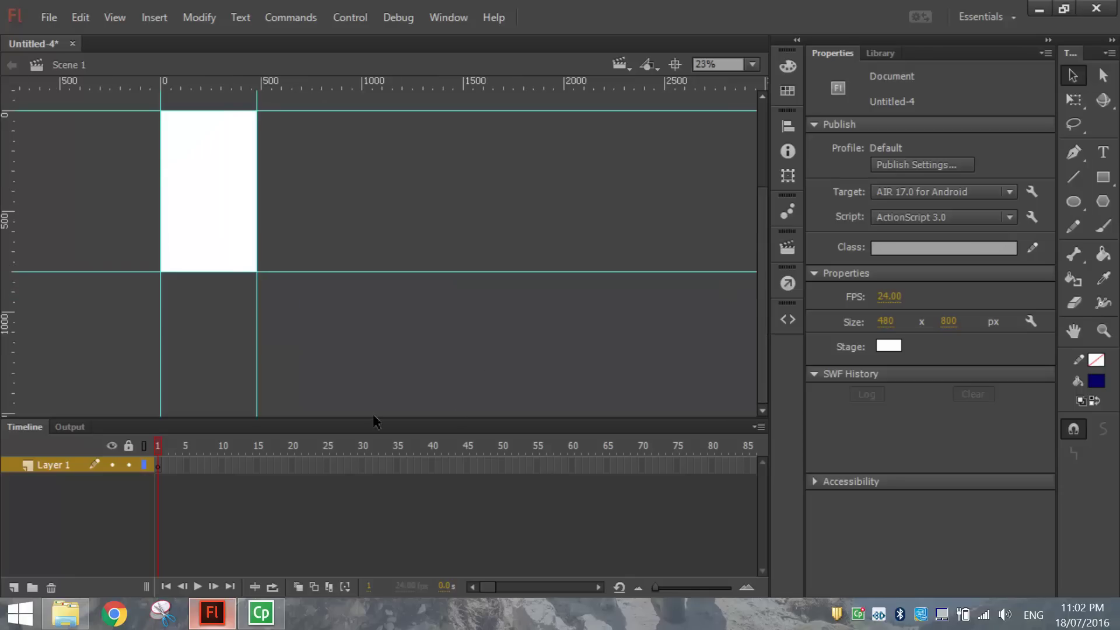
pyautogui.moveTo(760, 226); pyautogui.dragTo(753, 196)
pyautogui.press('h')
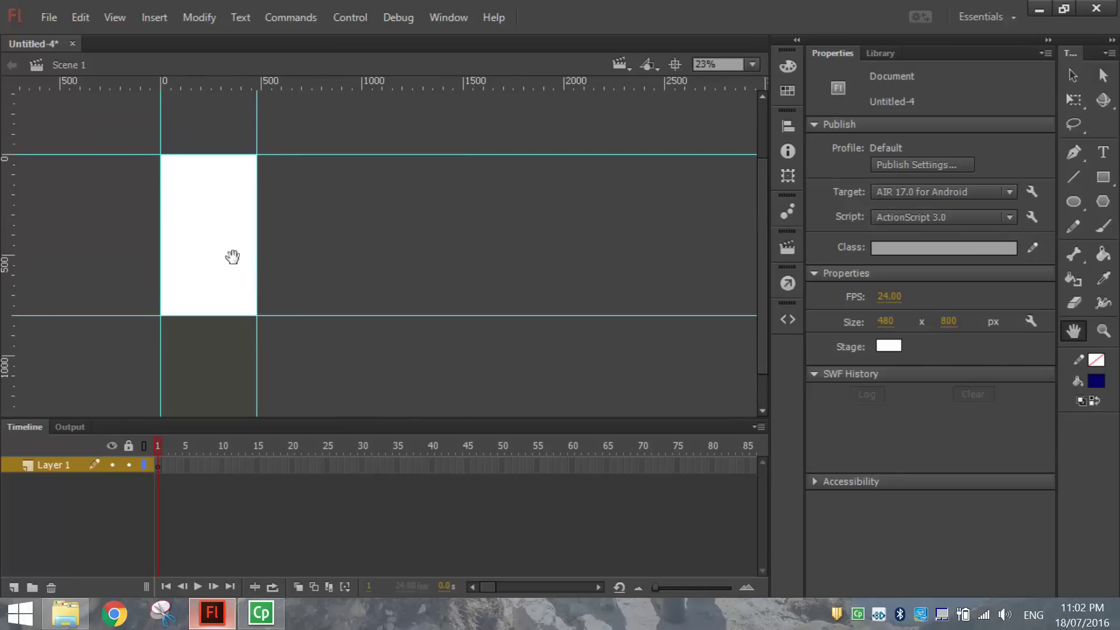
pyautogui.moveTo(230, 257); pyautogui.dragTo(286, 258)
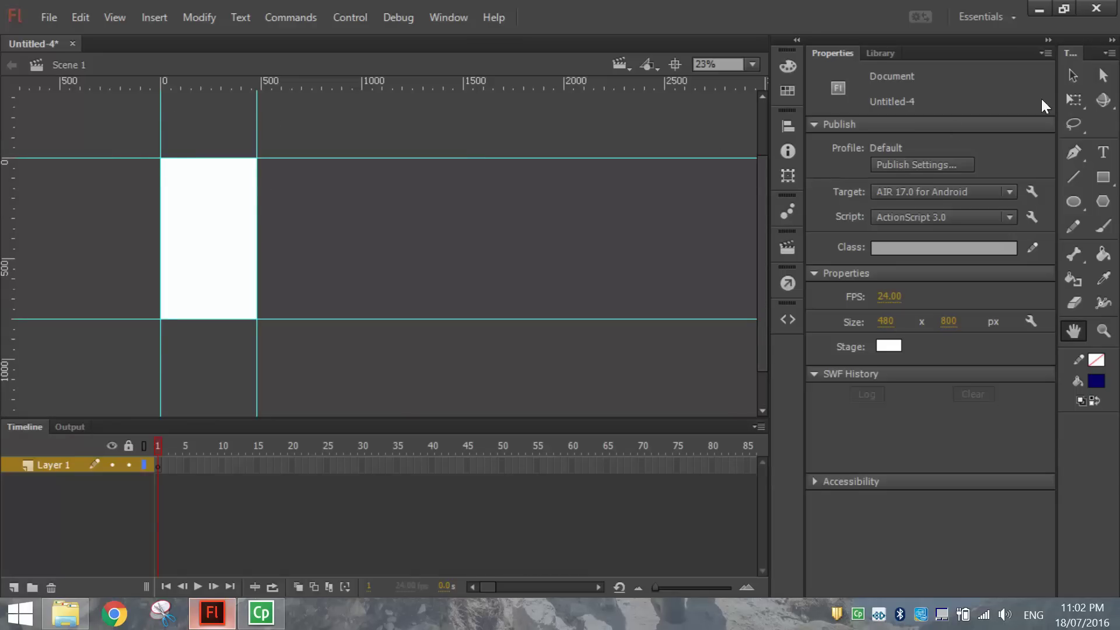
pyautogui.click(1075, 74)
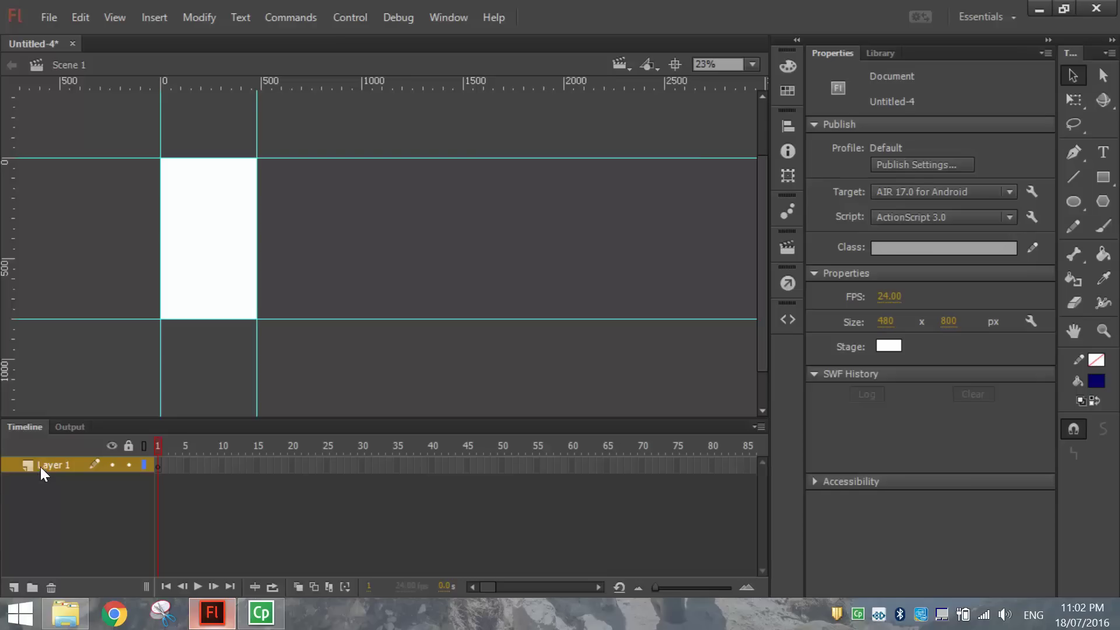
pyautogui.doubleClick(58, 472)
pyautogui.write('Background')
pyautogui.click(101, 517)
# Import Surfer.jpg from the My Bio App folder onto the stage in the Background layer.
pyautogui.click(41, 19)
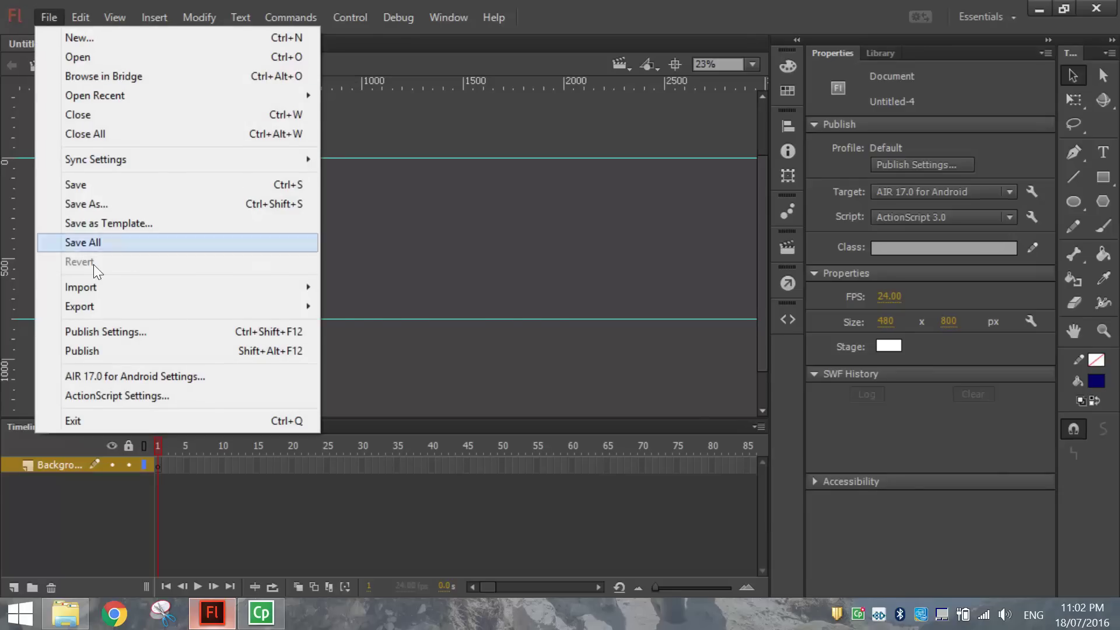
pyautogui.moveTo(97, 284)
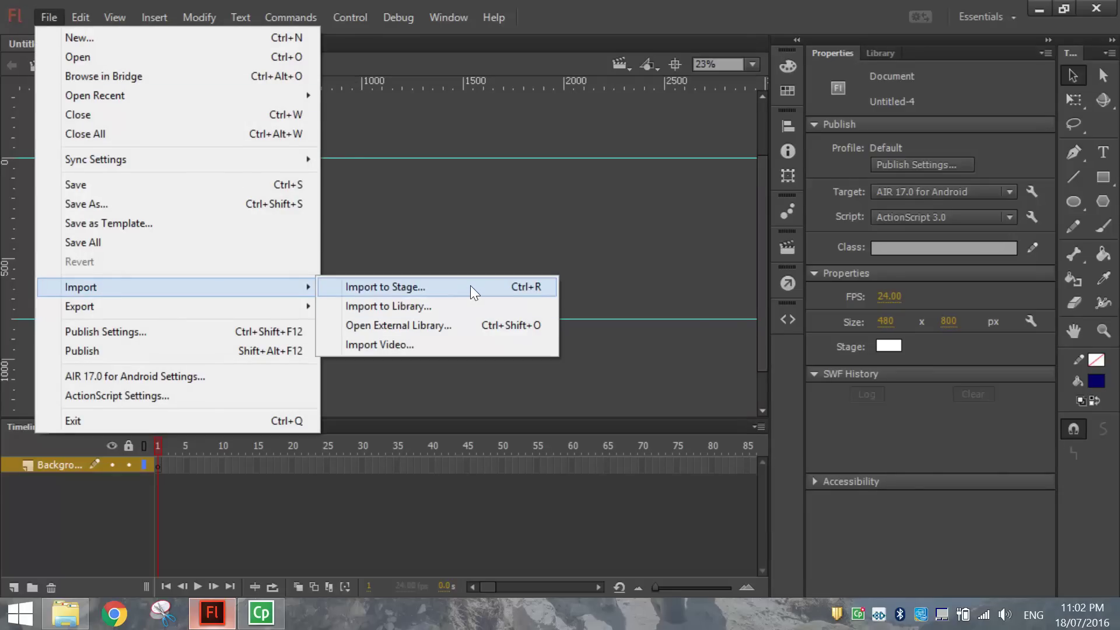
pyautogui.click(530, 286)
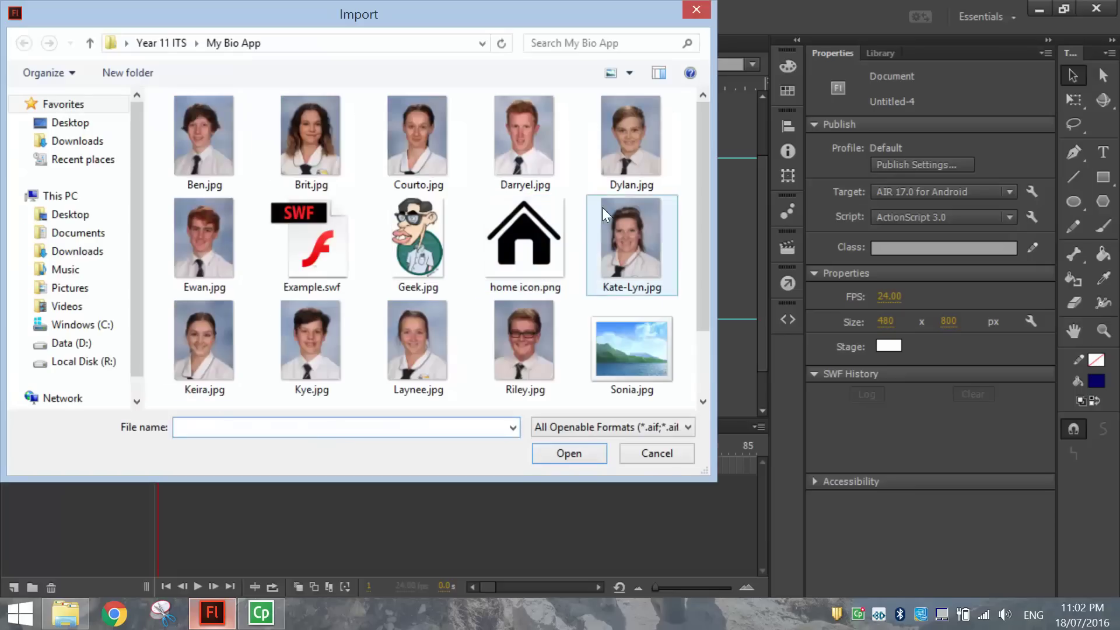
pyautogui.moveTo(706, 132); pyautogui.dragTo(708, 306)
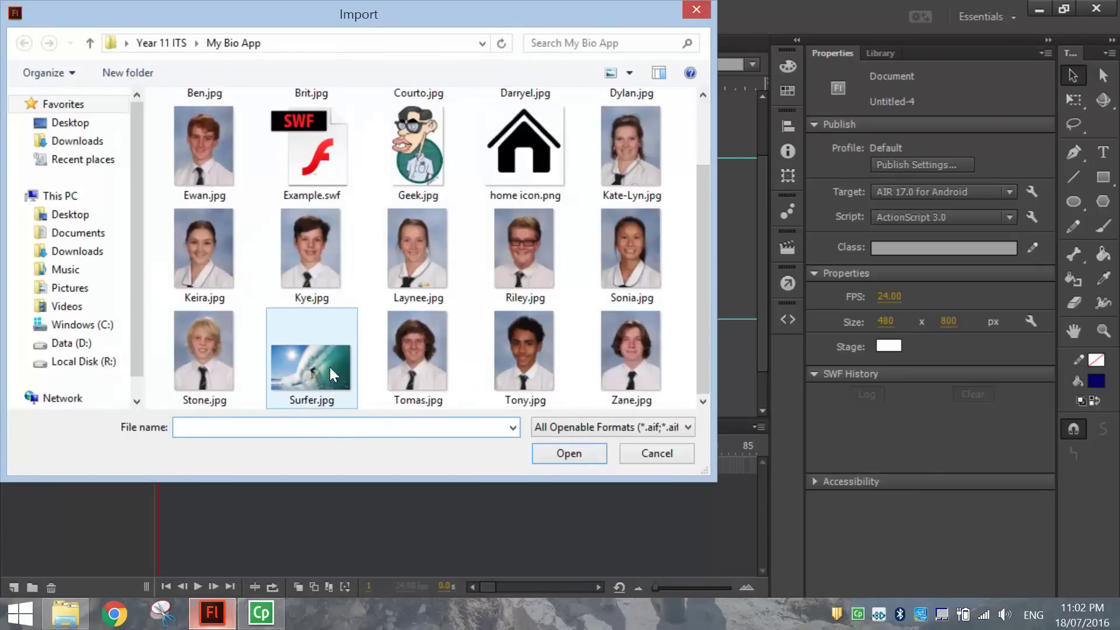
pyautogui.doubleClick(312, 353)
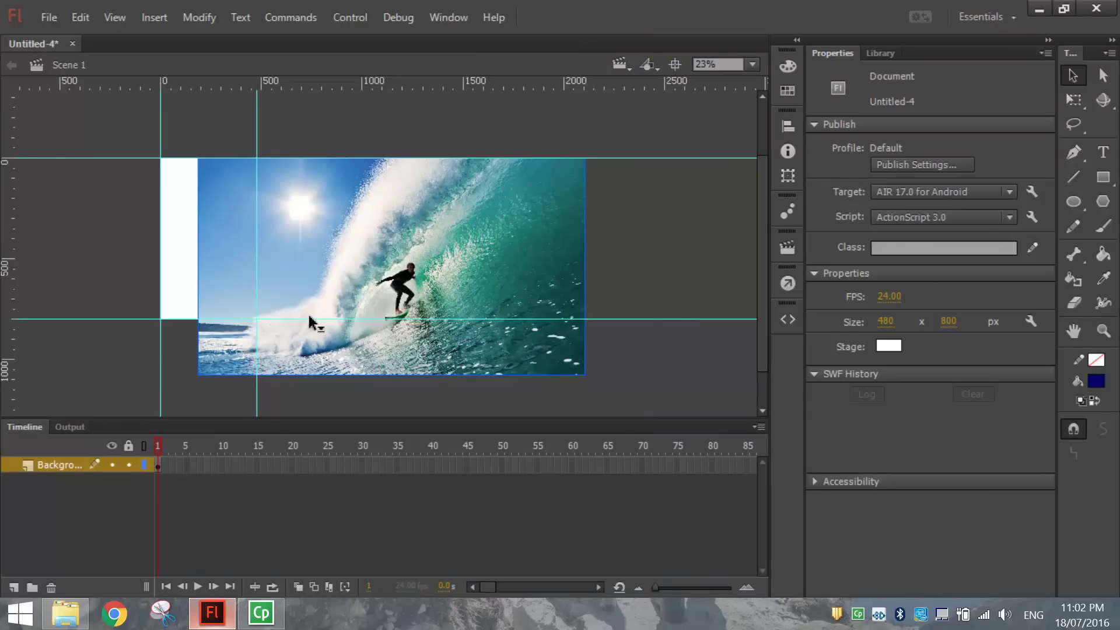
# Try to set the surfer image's height to 800 with unlinked proportions, and undo the scaling.
pyautogui.click(325, 255)
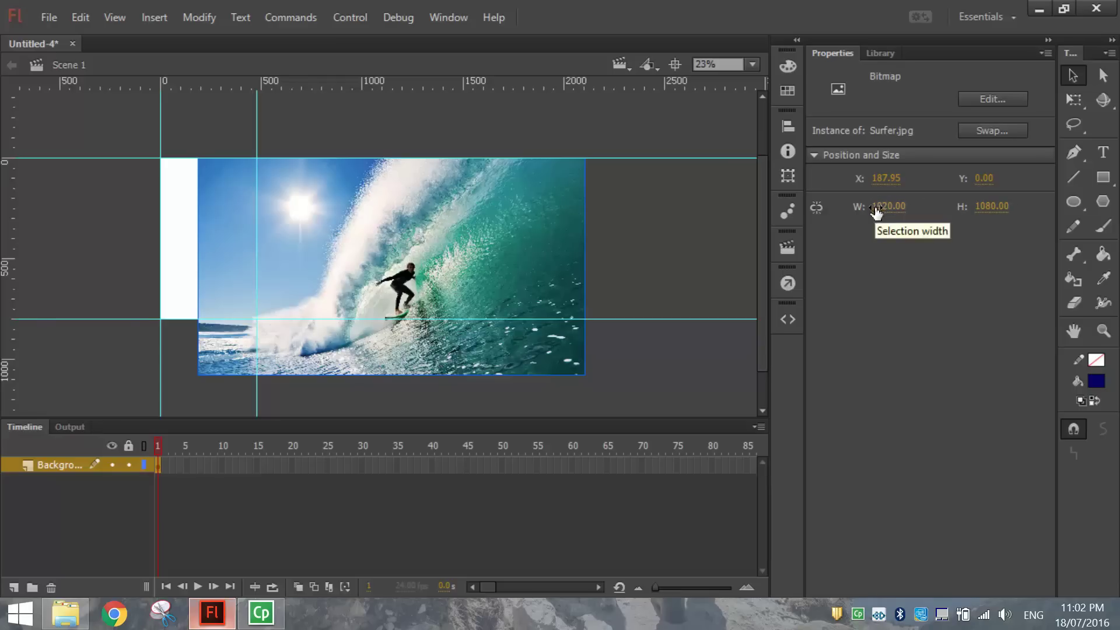
pyautogui.click(996, 207)
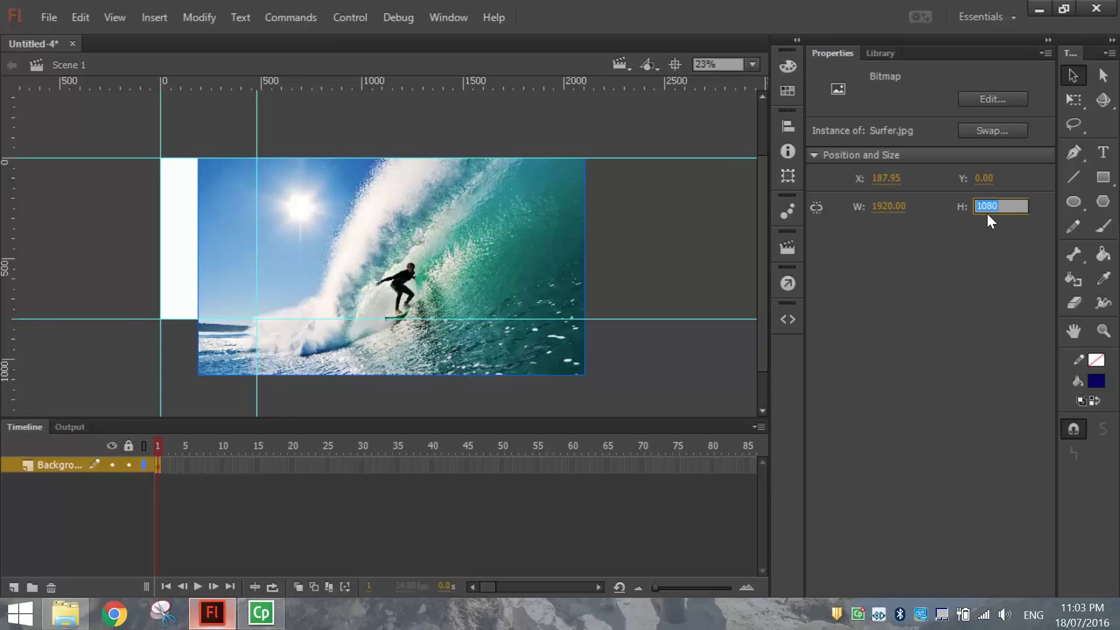
pyautogui.write('80')
pyautogui.press('Return')
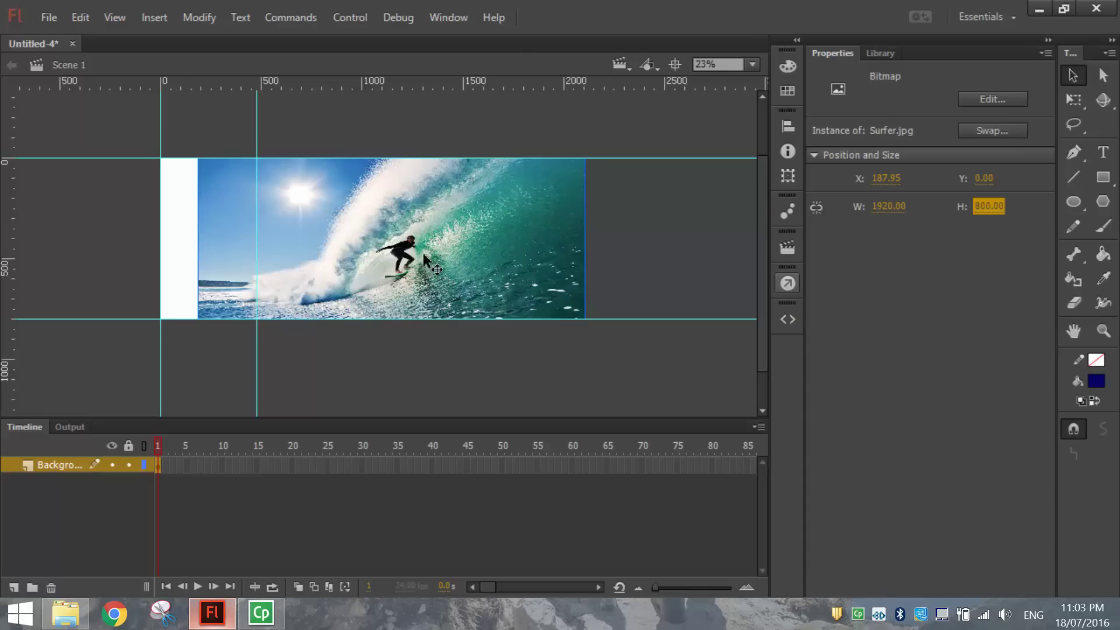
pyautogui.click(73, 16)
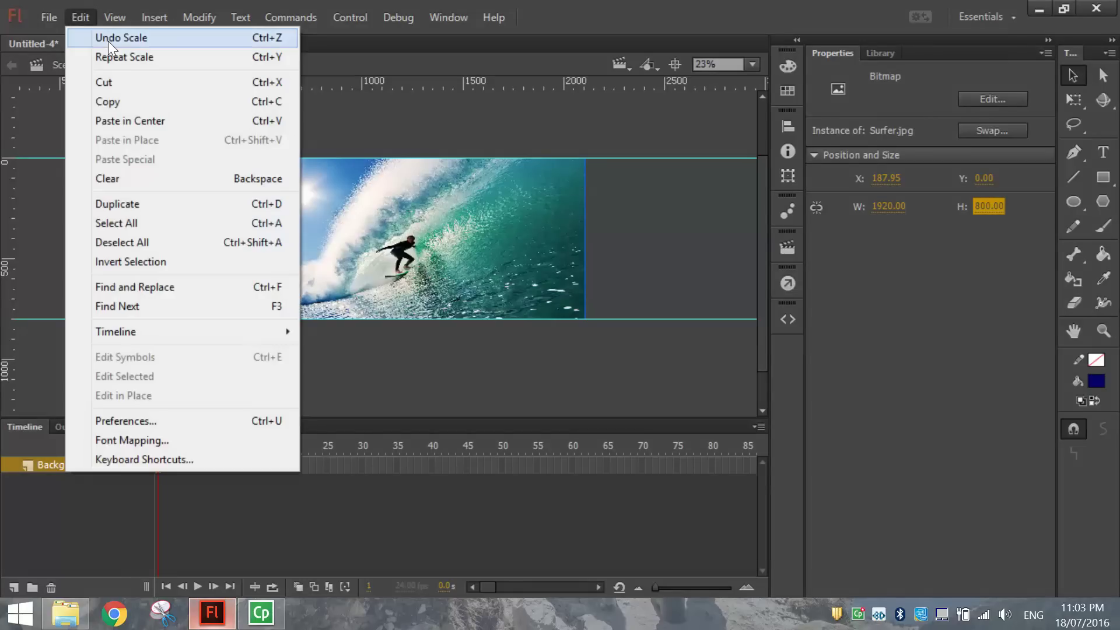
pyautogui.click(107, 37)
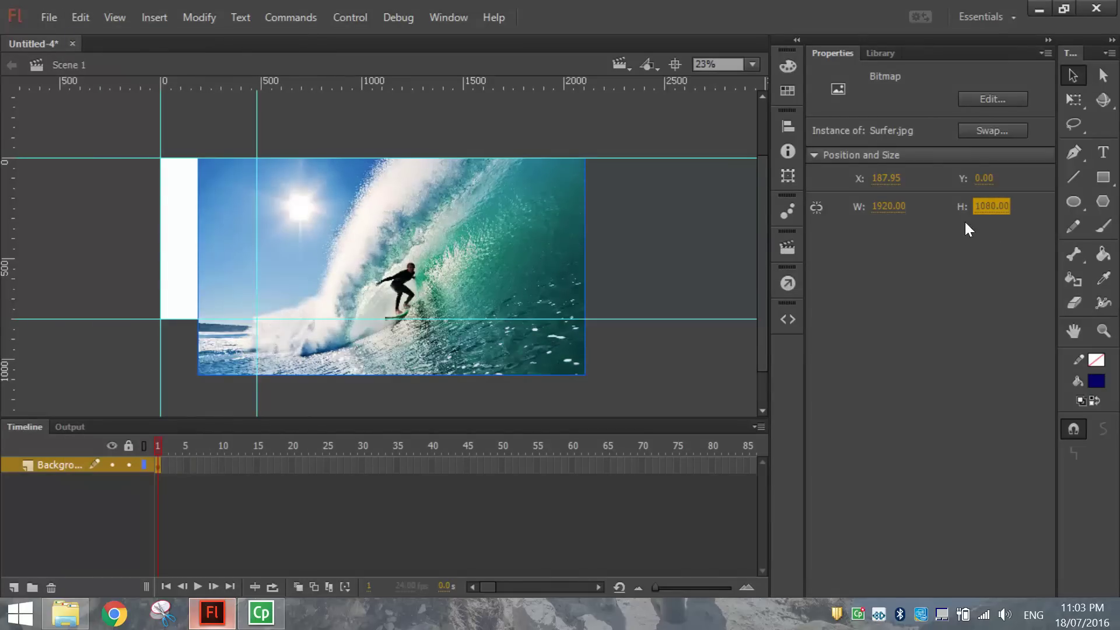
# Lock the surfer image's width and height together and set its height to 800.
pyautogui.click(817, 209)
pyautogui.click(985, 208)
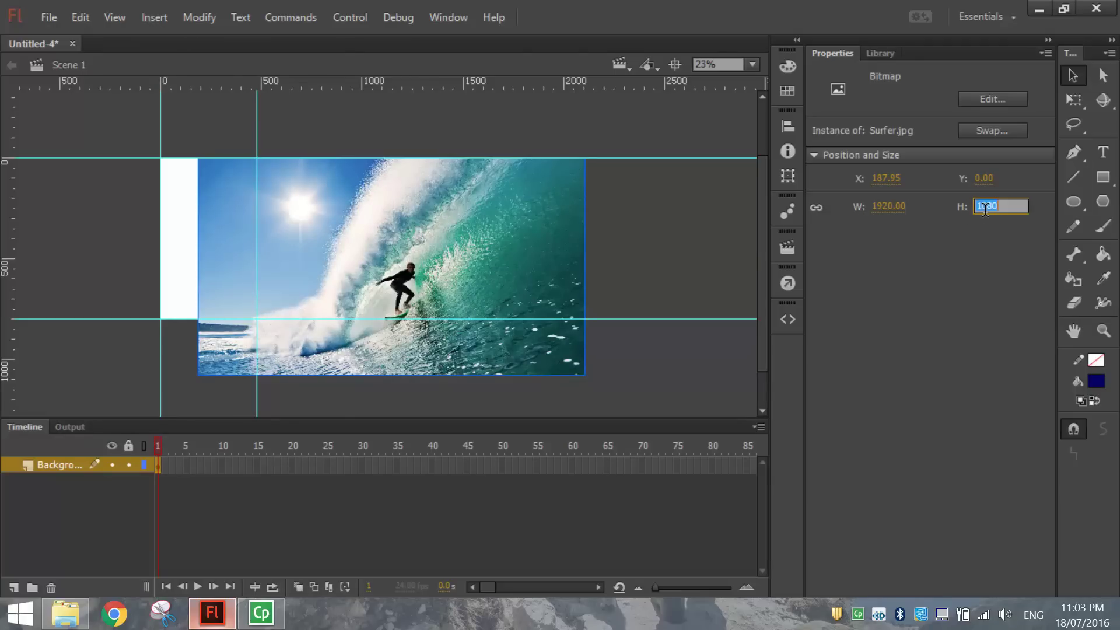
pyautogui.write('8')
pyautogui.press('Return')
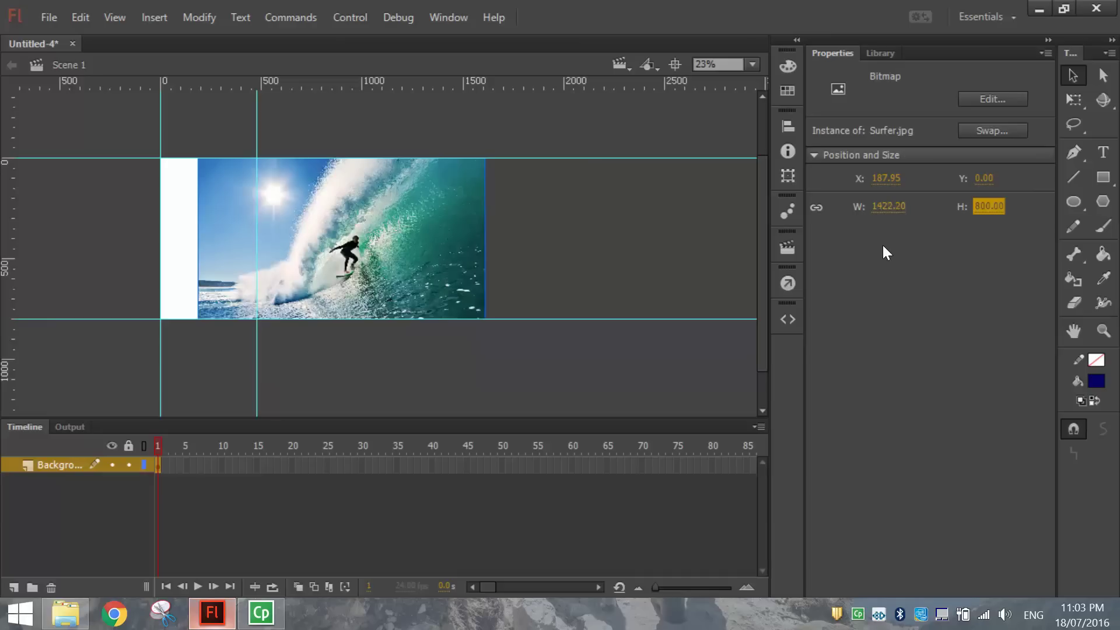
# Move the surfer image horizontally to an X position of about -378 so the surfer lies between the vertical guides.
pyautogui.click(405, 240)
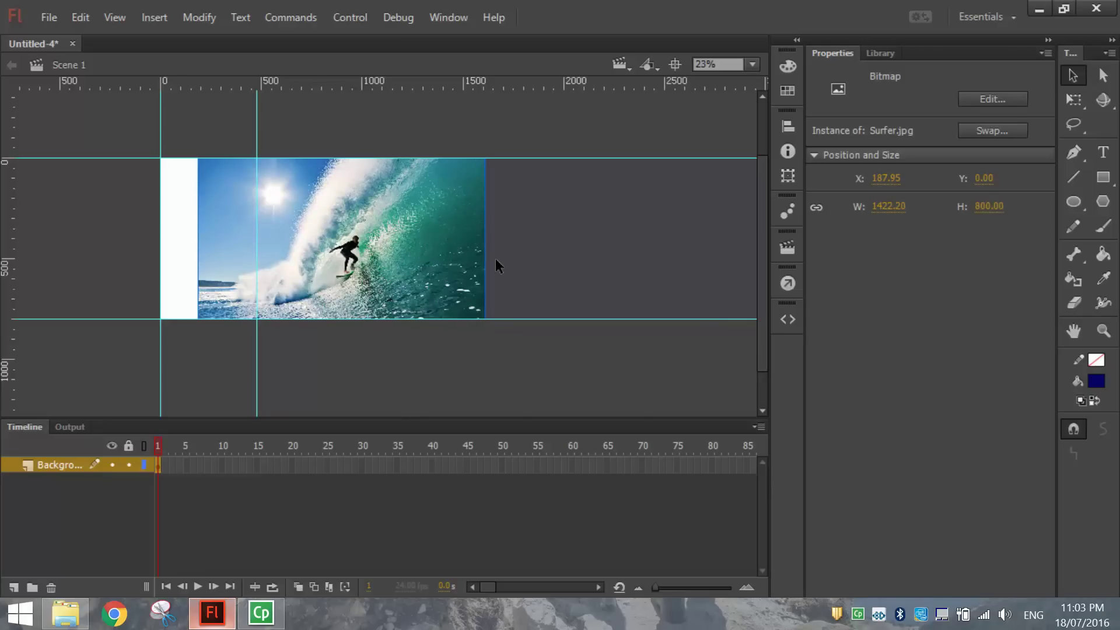
pyautogui.hotkey('shift', 'Left')
pyautogui.hotkey('shift', 'Left')
pyautogui.hotkey('shift', 'Left')
pyautogui.hotkey('shift', 'Left')
pyautogui.hotkey('shift', 'Left')
pyautogui.hotkey('shift', 'Left')
pyautogui.hotkey('shift', 'Left')
pyautogui.hotkey('shift', 'Left')
pyautogui.hotkey('shift', 'Left')
pyautogui.hotkey('shift', 'Left')
pyautogui.hotkey('shift', 'Left')
pyautogui.hotkey('shift', 'Left')
pyautogui.hotkey('shift', 'Left')
pyautogui.hotkey('shift', 'Left')
pyautogui.hotkey('shift', 'Left')
pyautogui.hotkey('shift', 'Left')
pyautogui.hotkey('shift', 'Left')
pyautogui.hotkey('shift', 'Left')
pyautogui.hotkey('shift', 'Left')
pyautogui.hotkey('shift', 'Left')
pyautogui.hotkey('shift', 'Left')
pyautogui.hotkey('shift', 'Left')
pyautogui.hotkey('shift', 'Left')
pyautogui.hotkey('shift', 'Left')
pyautogui.hotkey('shift', 'Left')
pyautogui.hotkey('shift', 'Left')
pyautogui.hotkey('shift', 'Left')
pyautogui.hotkey('shift', 'Left')
pyautogui.hotkey('shift', 'Left')
pyautogui.hotkey('shift', 'Left')
pyautogui.hotkey('shift', 'Left')
pyautogui.hotkey('shift', 'Left')
pyautogui.hotkey('shift', 'Left')
pyautogui.hotkey('shift', 'Left')
pyautogui.hotkey('shift', 'Left')
pyautogui.hotkey('shift', 'Left')
pyautogui.hotkey('shift', 'Left')
pyautogui.hotkey('shift', 'Left')
pyautogui.hotkey('shift', 'Left')
pyautogui.hotkey('shift', 'Left')
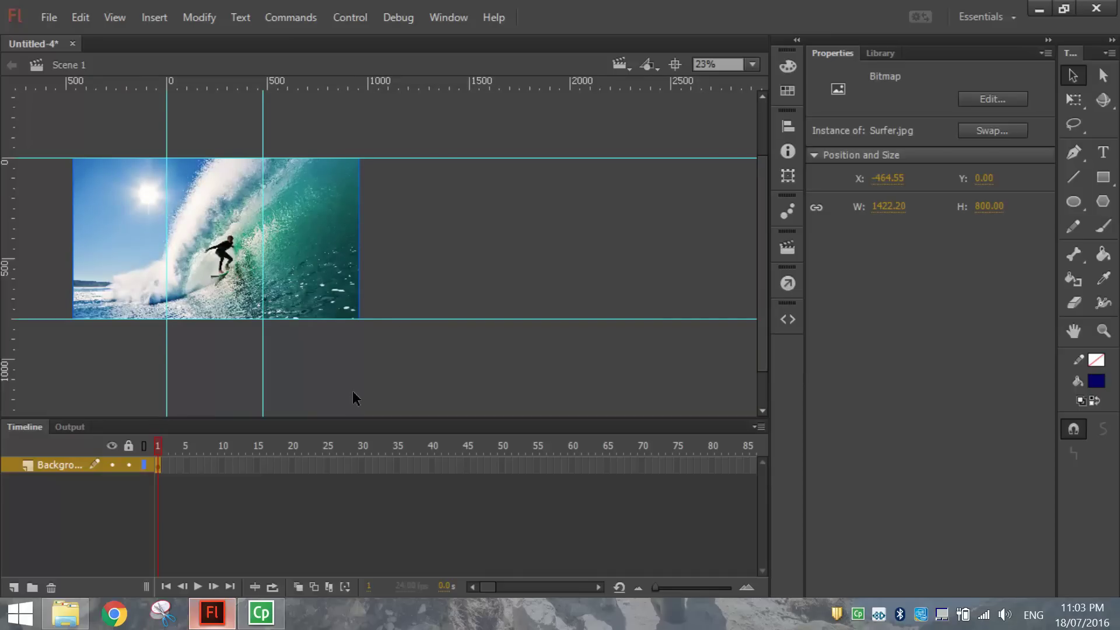
pyautogui.hotkey('shift', 'Right')
pyautogui.hotkey('shift', 'Right')
pyautogui.hotkey('shift', 'Right')
pyautogui.hotkey('shift', 'Right')
pyautogui.hotkey('shift', 'Right')
pyautogui.hotkey('shift', 'Right')
pyautogui.hotkey('shift', 'Right')
pyautogui.hotkey('shift', 'Right')
pyautogui.hotkey('shift', 'Right')
pyautogui.hotkey('shift', 'Right')
pyautogui.hotkey('shift', 'Right')
pyautogui.hotkey('shift', 'Right')
pyautogui.hotkey('shift', 'Right')
pyautogui.hotkey('shift', 'Right')
pyautogui.hotkey('shift', 'Right')
pyautogui.hotkey('shift', 'Right')
pyautogui.hotkey('shift', 'Right')
pyautogui.hotkey('shift', 'Right')
pyautogui.hotkey('shift', 'Right')
pyautogui.hotkey('shift', 'Right')
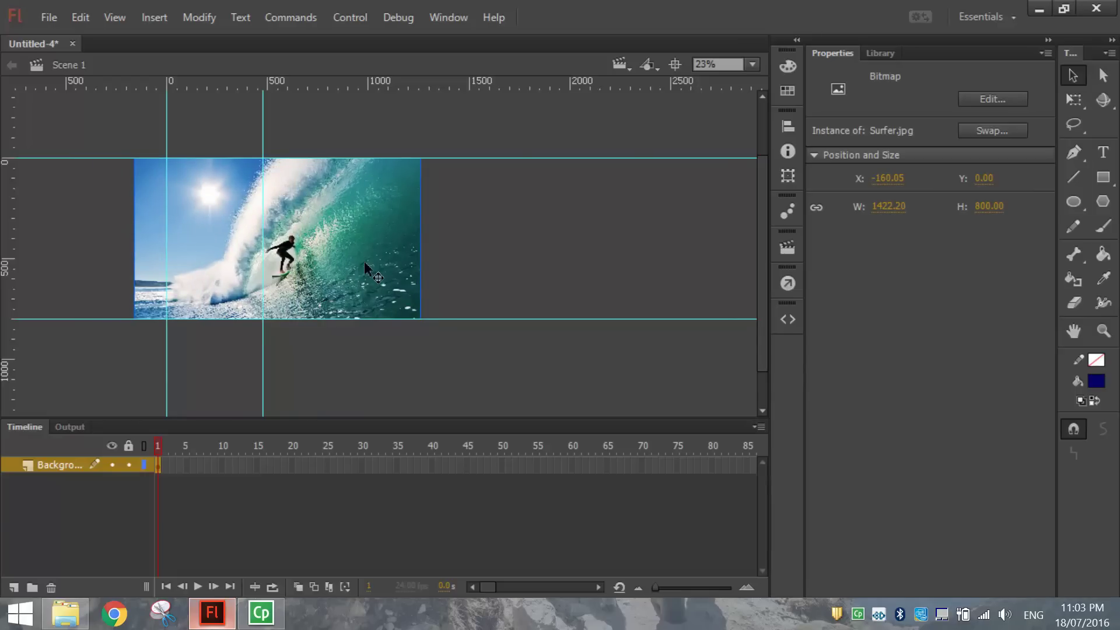
pyautogui.hotkey('shift', 'Left')
pyautogui.hotkey('shift', 'Left')
pyautogui.hotkey('shift', 'Left')
pyautogui.hotkey('shift', 'Left')
pyautogui.hotkey('shift', 'Left')
pyautogui.hotkey('shift', 'Left')
pyautogui.hotkey('shift', 'Left')
pyautogui.hotkey('shift', 'Left')
pyautogui.hotkey('shift', 'Left')
pyautogui.hotkey('shift', 'Left')
pyautogui.hotkey('shift', 'Left')
pyautogui.hotkey('shift', 'Left')
pyautogui.hotkey('shift', 'Left')
pyautogui.hotkey('shift', 'Left')
pyautogui.hotkey('shift', 'Left')
pyautogui.hotkey('shift', 'Left')
pyautogui.hotkey('shift', 'Left')
pyautogui.hotkey('shift', 'Left')
pyautogui.hotkey('shift', 'Left')
pyautogui.hotkey('shift', 'Left')
pyautogui.hotkey('shift', 'Right')
pyautogui.hotkey('shift', 'Right')
pyautogui.hotkey('shift', 'Right')
pyautogui.hotkey('shift', 'Right')
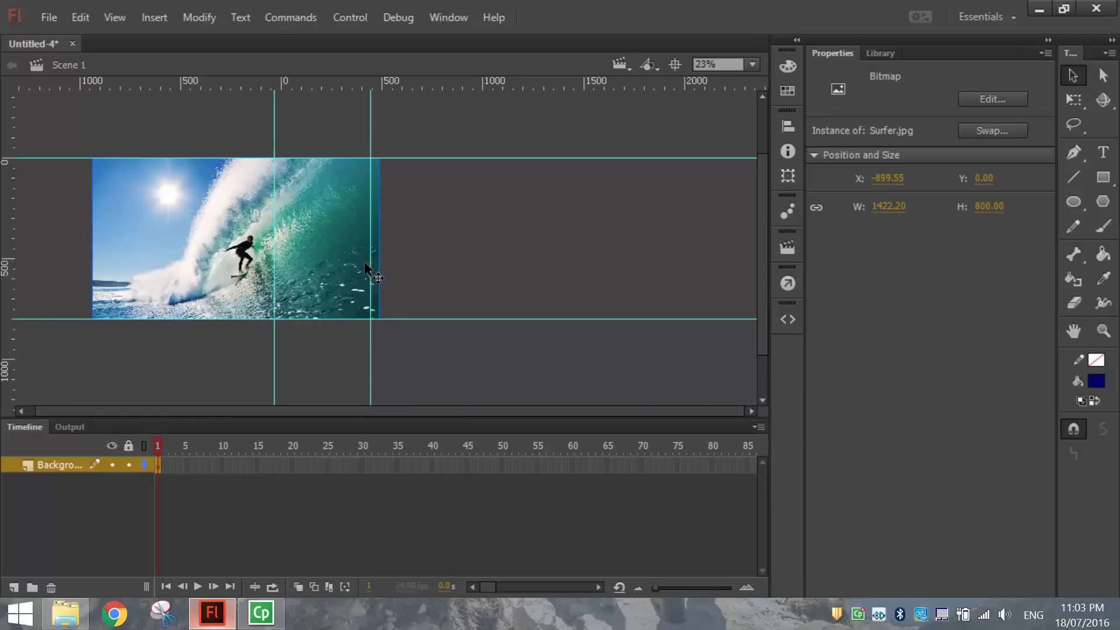
pyautogui.hotkey('shift', 'Right')
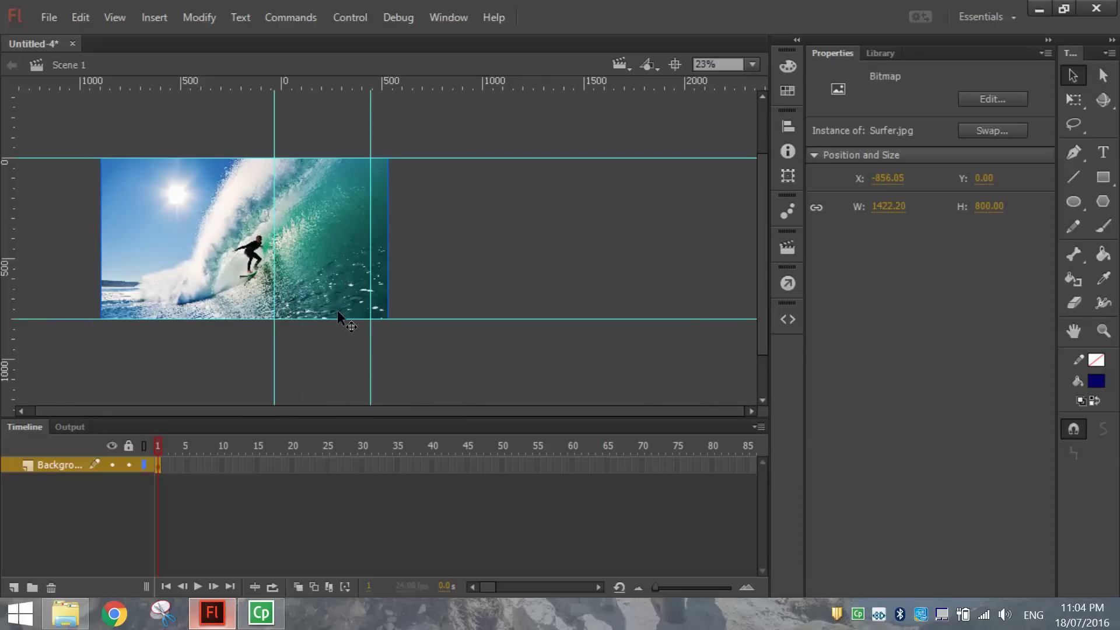
pyautogui.hotkey('shift', 'Right')
pyautogui.hotkey('shift', 'Right')
pyautogui.hotkey('shift', 'Right')
pyautogui.hotkey('shift', 'Right')
pyautogui.hotkey('shift', 'Right')
pyautogui.hotkey('shift', 'Right')
pyautogui.hotkey('shift', 'Right')
pyautogui.hotkey('shift', 'Right')
pyautogui.hotkey('shift', 'Right')
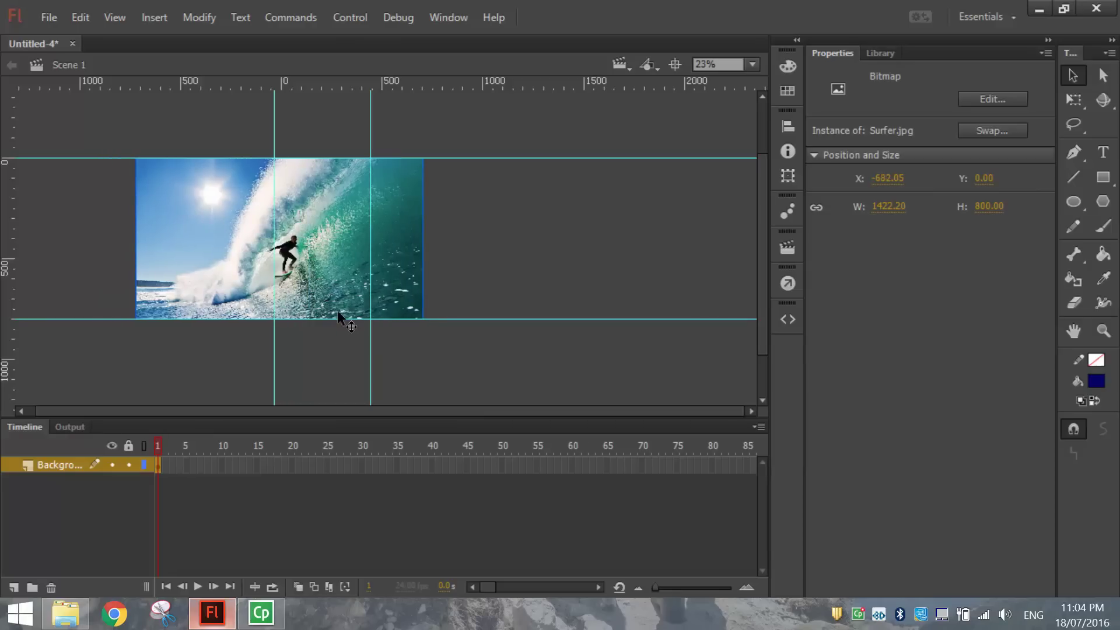
pyautogui.hotkey('shift', 'Right')
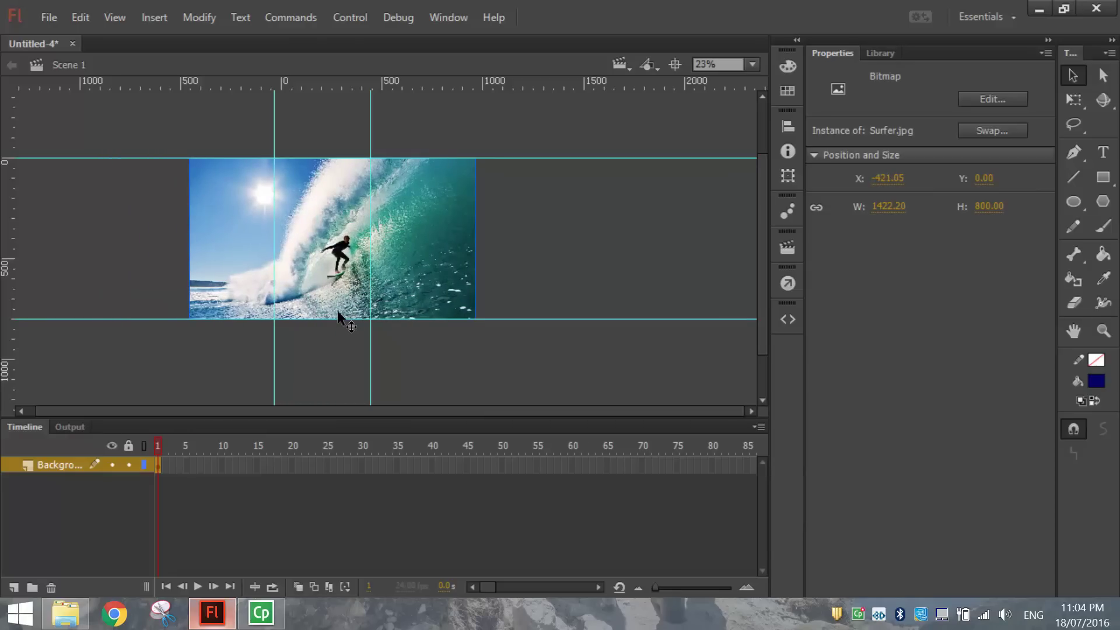
pyautogui.hotkey('shift', 'Right')
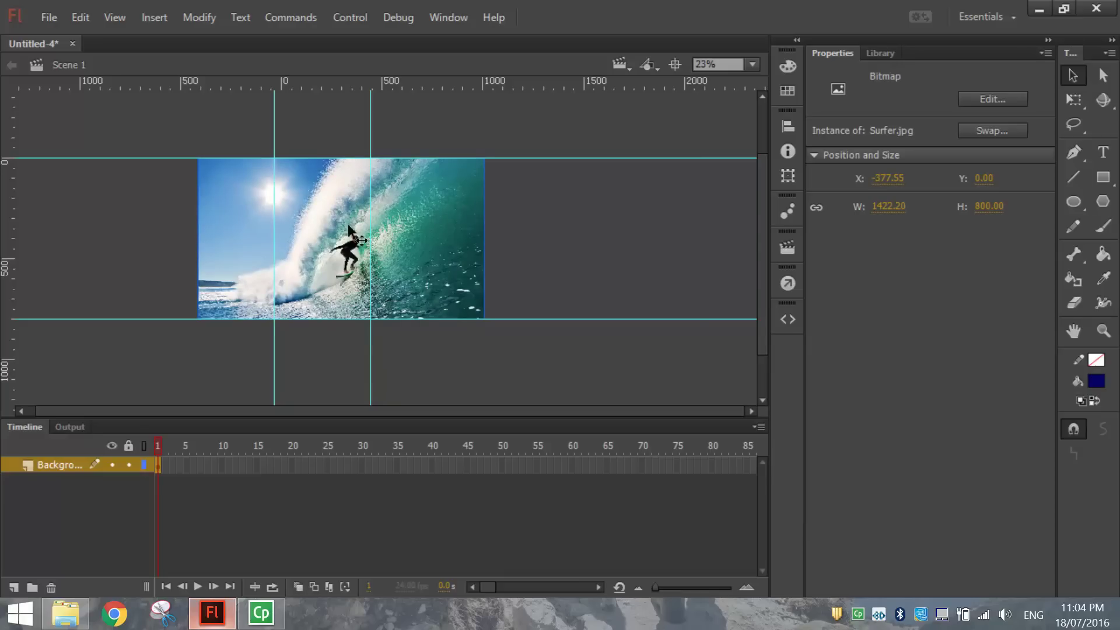
# Break the surfer bitmap apart into an editable shape and deselect it.
pyautogui.rightClick(426, 229)
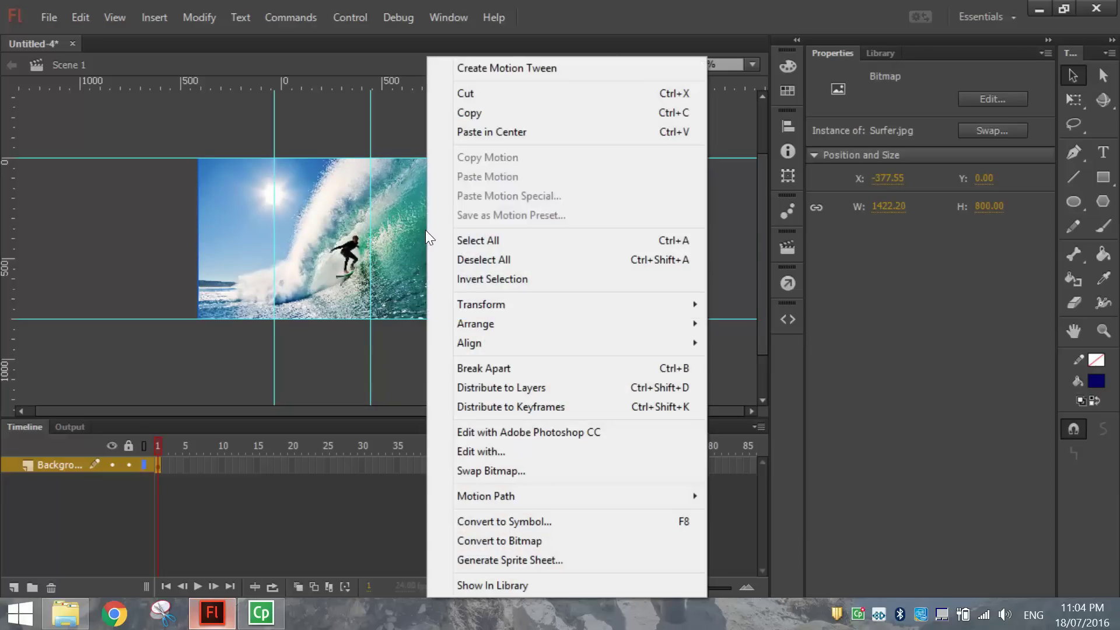
pyautogui.click(479, 365)
pyautogui.click(693, 207)
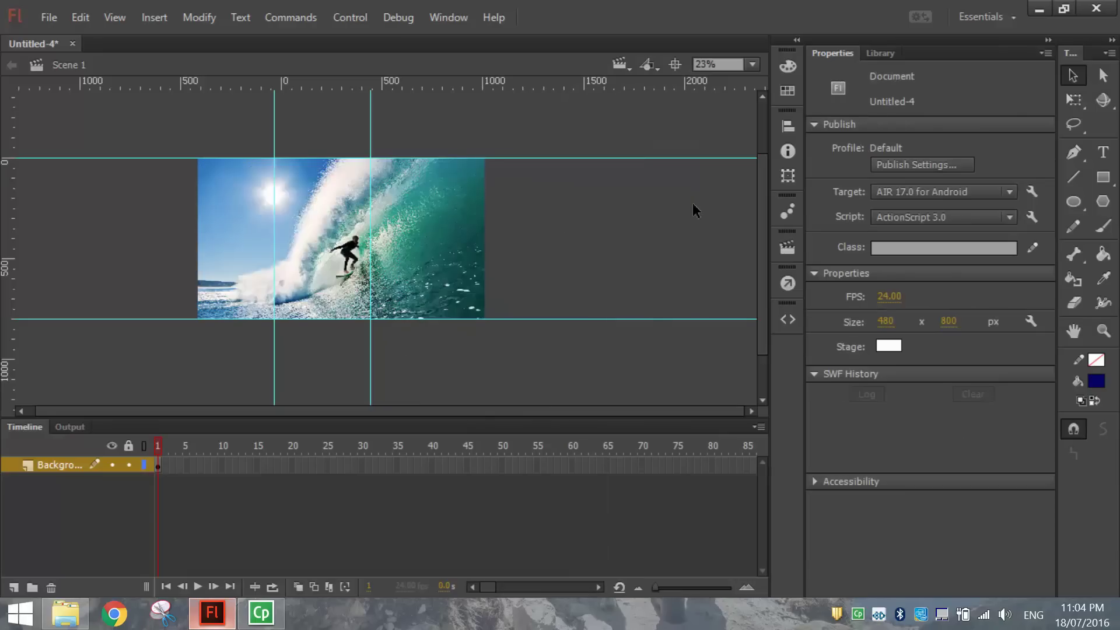
# Delete the parts of the surfer image that extend beyond the vertical guides on both sides of the stage.
pyautogui.hotkey('ctrl', '=')
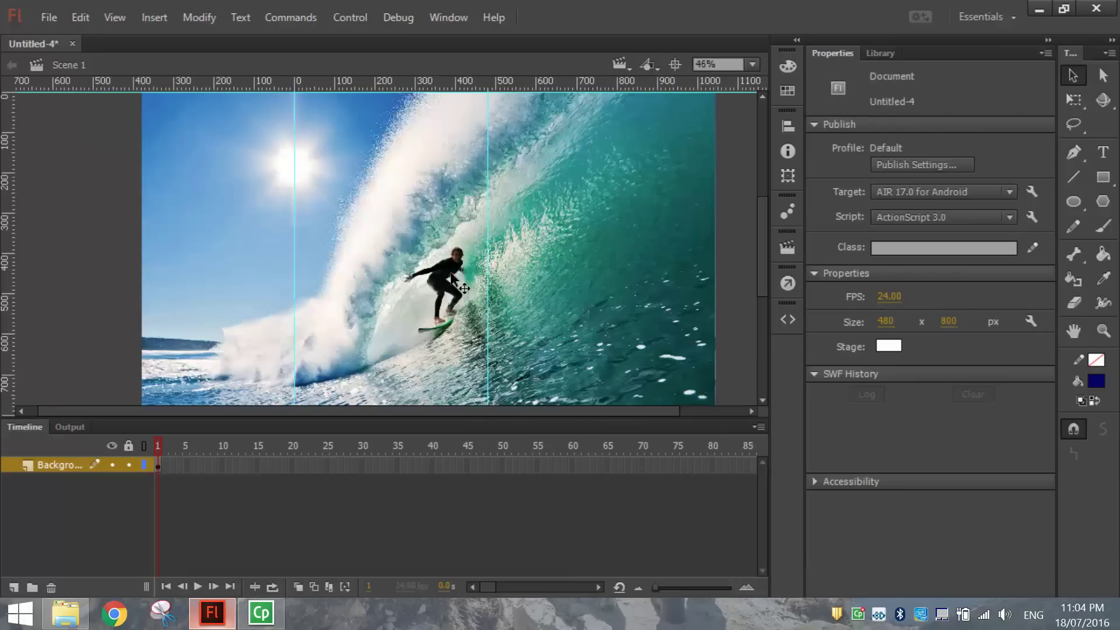
pyautogui.click(735, 68)
pyautogui.press('Return')
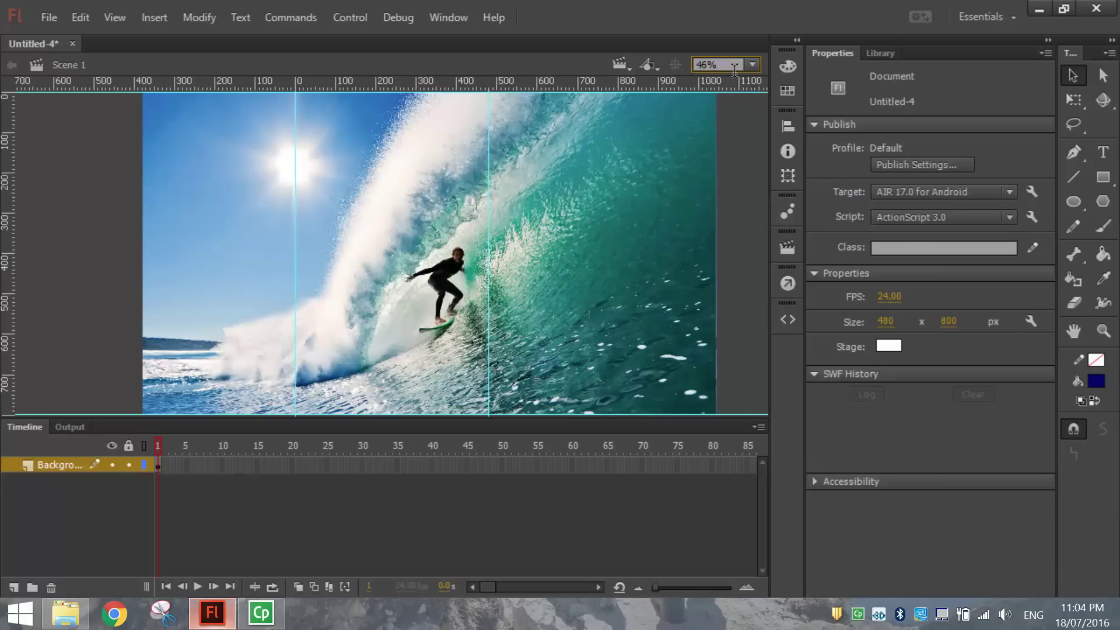
pyautogui.doubleClick(729, 64)
pyautogui.write('35')
pyautogui.press('Return')
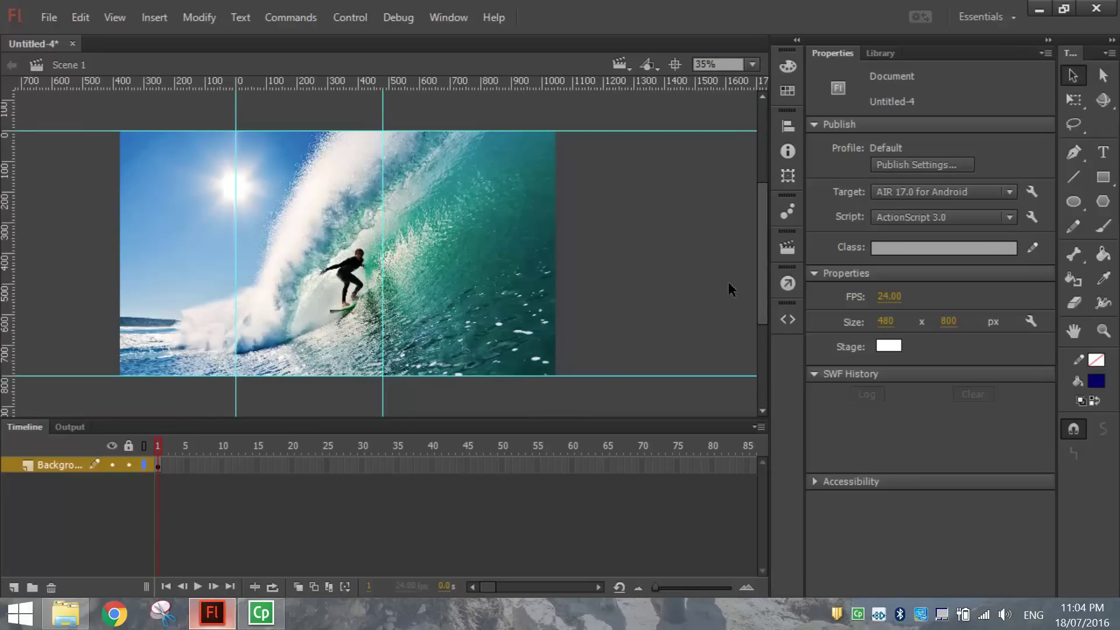
pyautogui.moveTo(605, 402); pyautogui.dragTo(383, 113)
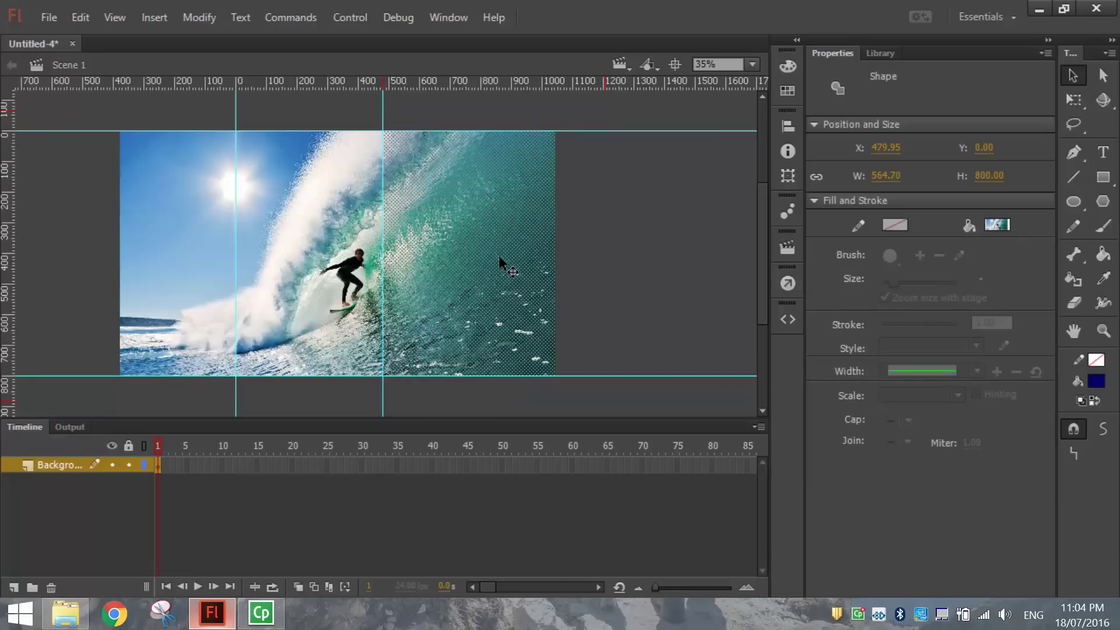
pyautogui.press('Delete')
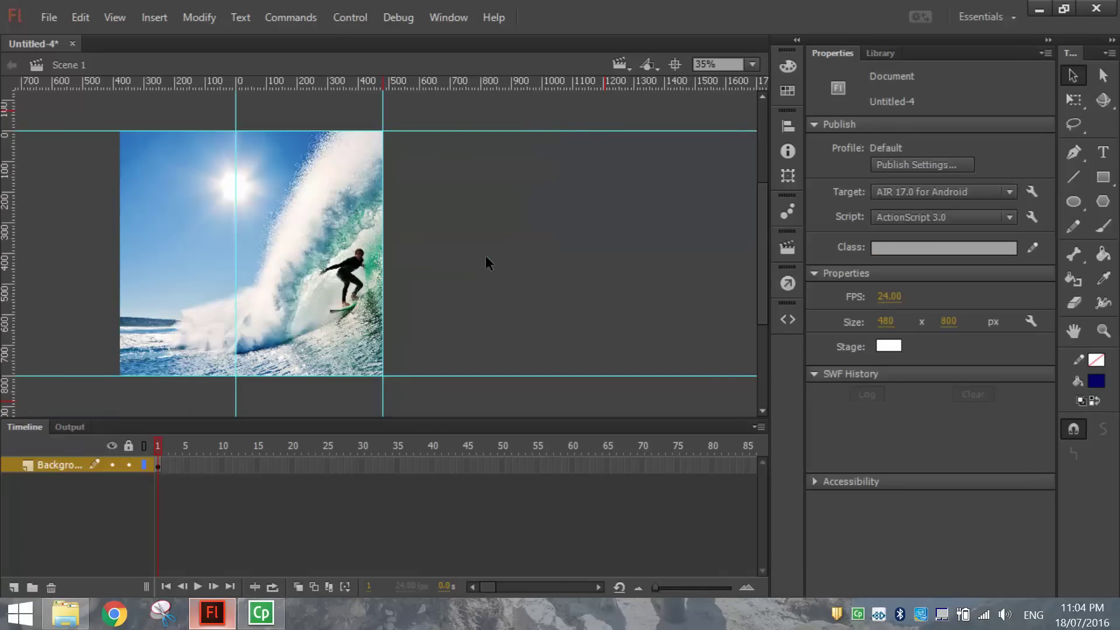
pyautogui.moveTo(94, 106); pyautogui.dragTo(236, 408)
pyautogui.press('Delete')
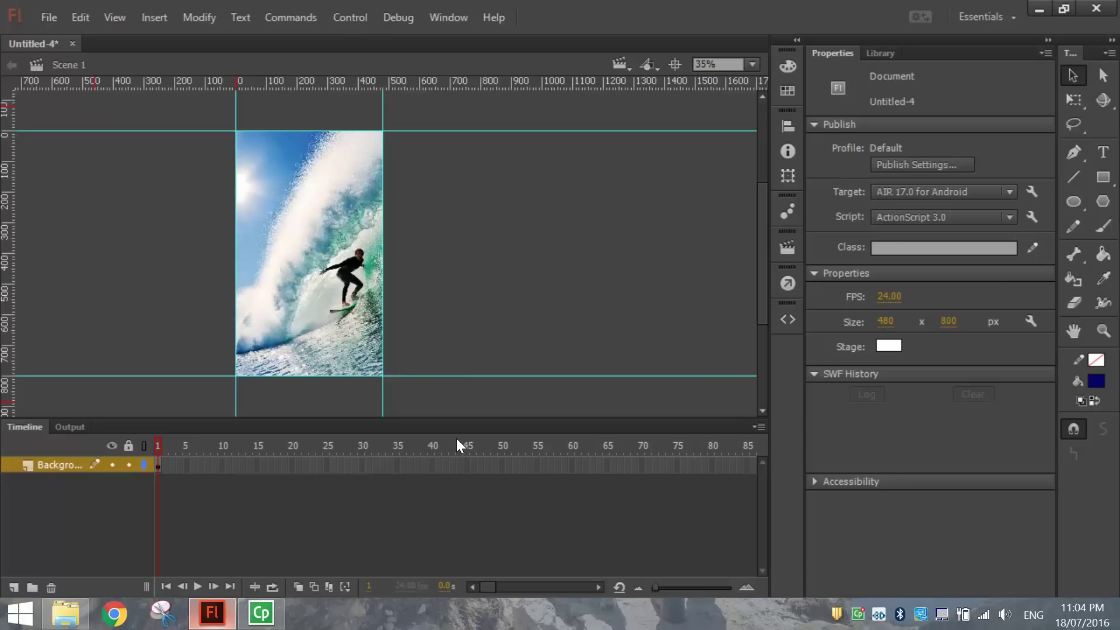
# Convert the cropped surfer image to a Movie Clip symbol named "Background".
pyautogui.click(333, 226)
pyautogui.click(190, 18)
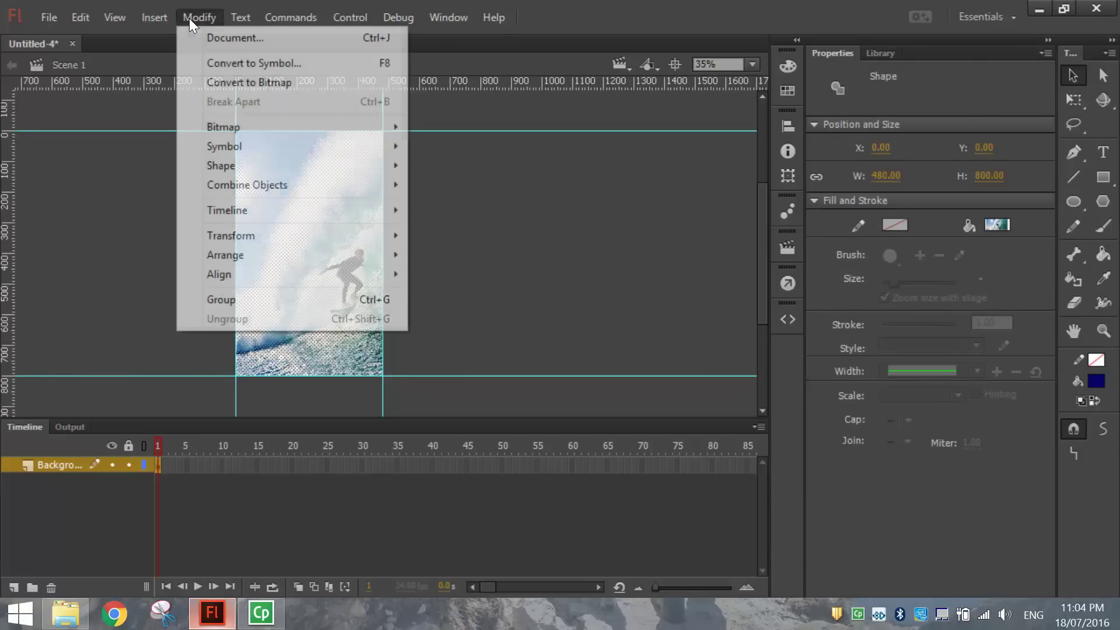
pyautogui.click(314, 64)
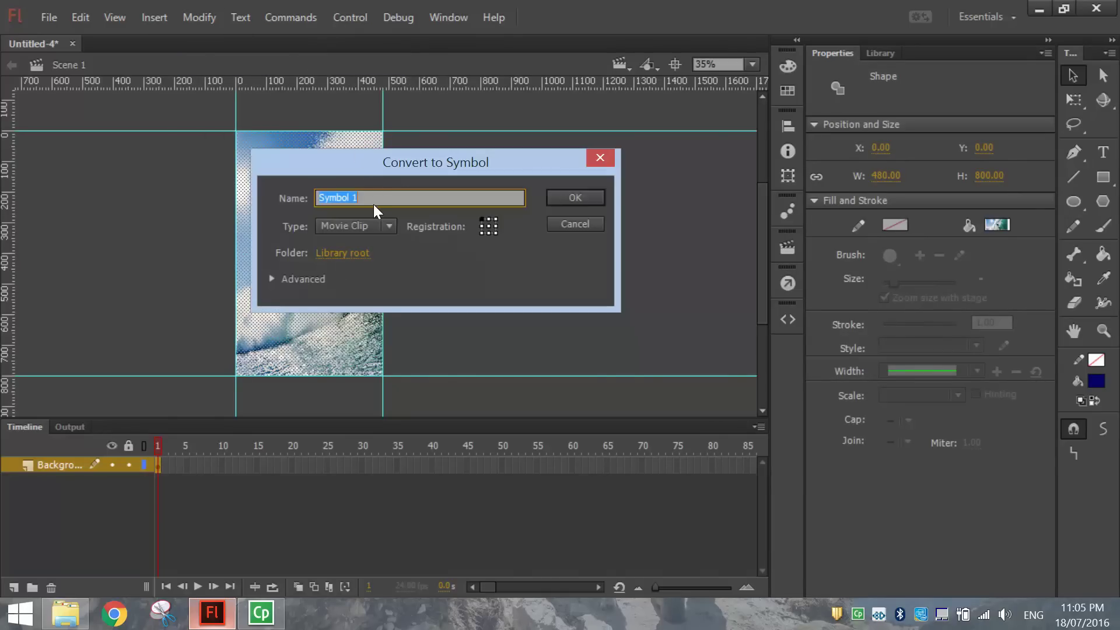
pyautogui.write('Background')
pyautogui.click(378, 228)
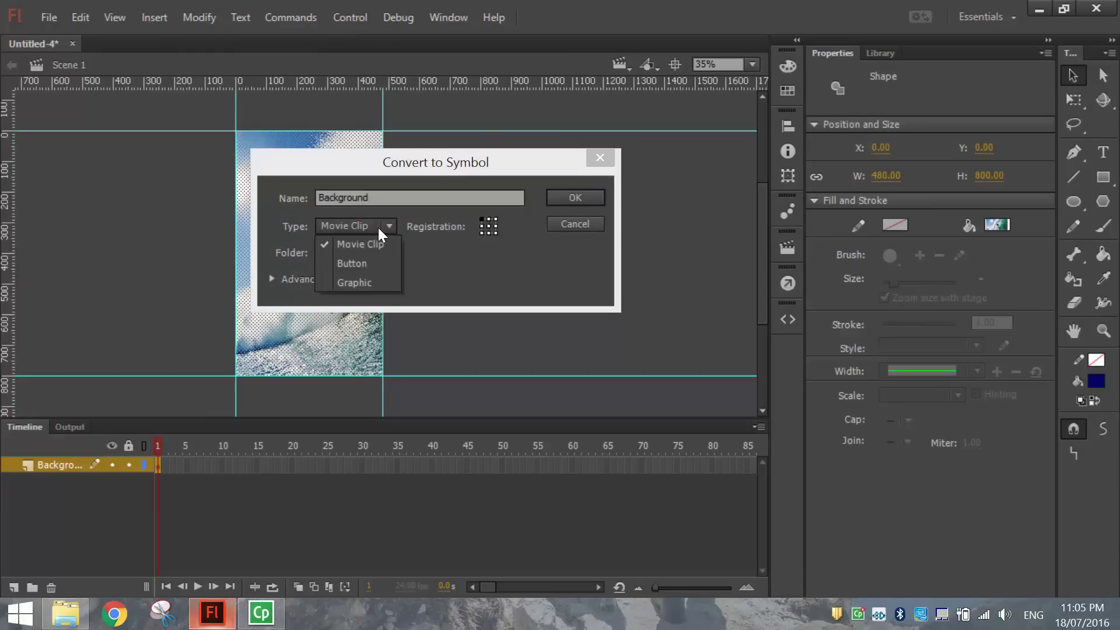
pyautogui.click(426, 274)
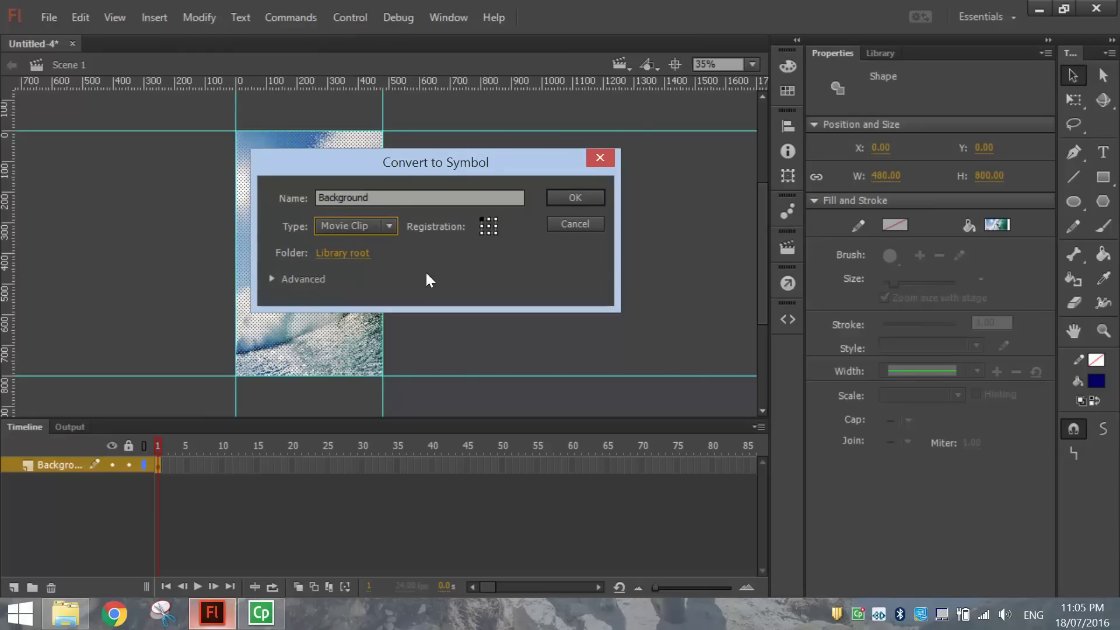
pyautogui.click(576, 194)
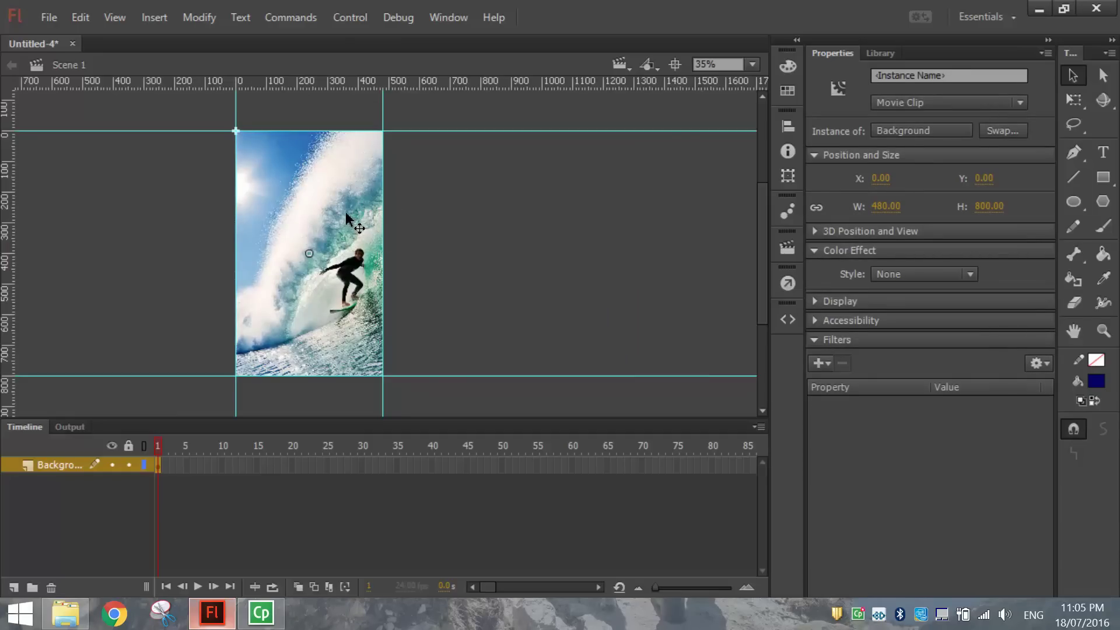
# Add a Blur filter to the Background movie clip with Blur X and Blur Y at 20 px, then deselect it.
pyautogui.click(814, 251)
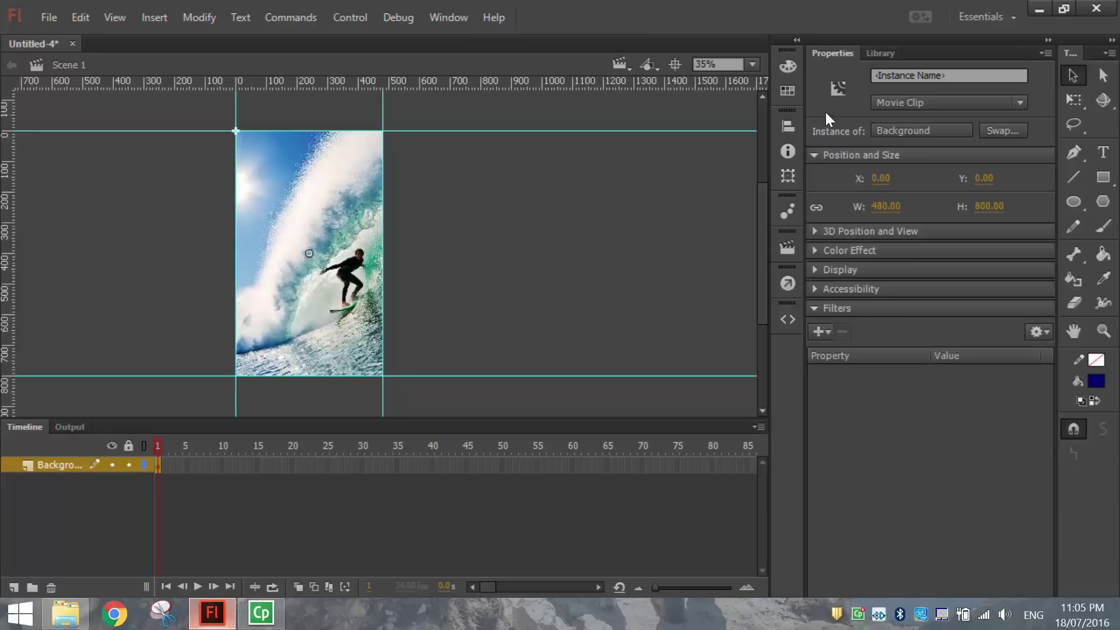
pyautogui.click(812, 308)
pyautogui.click(813, 310)
pyautogui.click(828, 330)
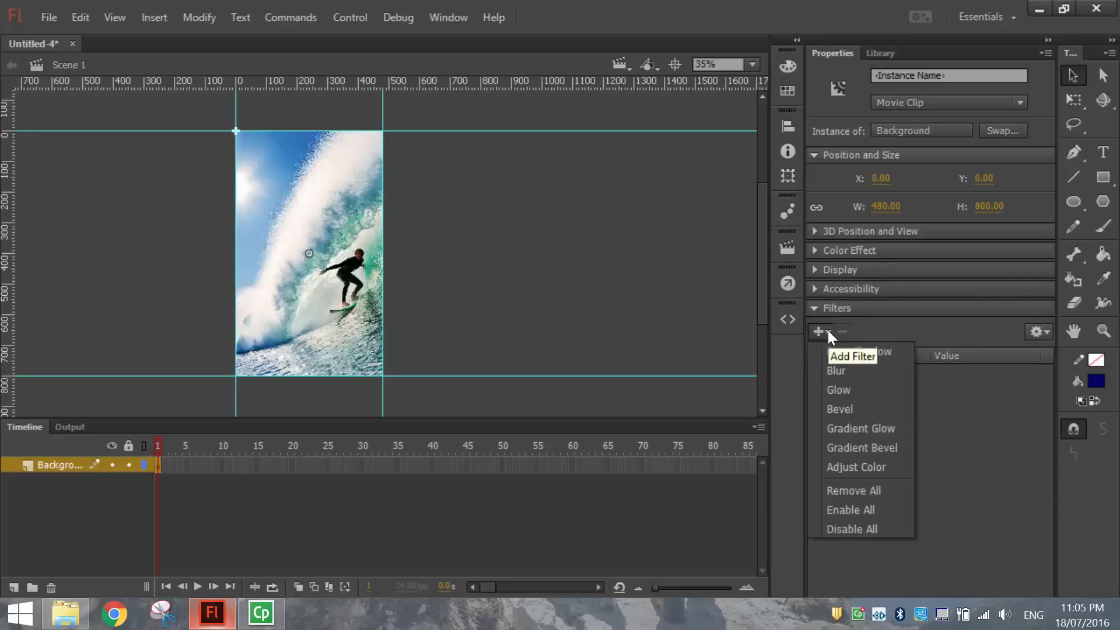
pyautogui.click(856, 373)
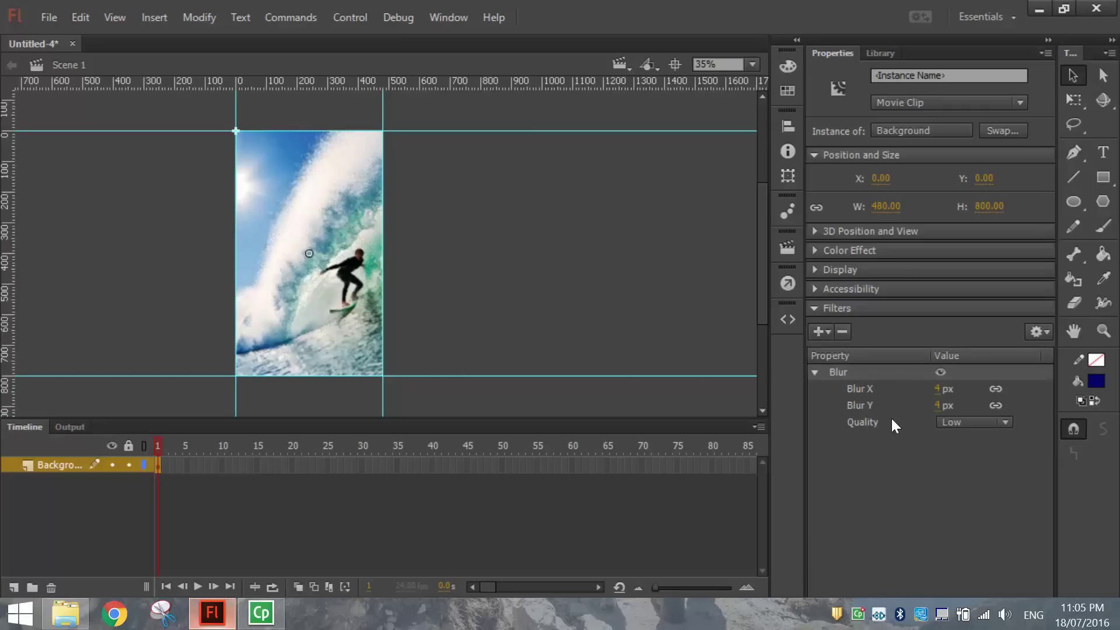
pyautogui.moveTo(941, 394); pyautogui.dragTo(961, 397)
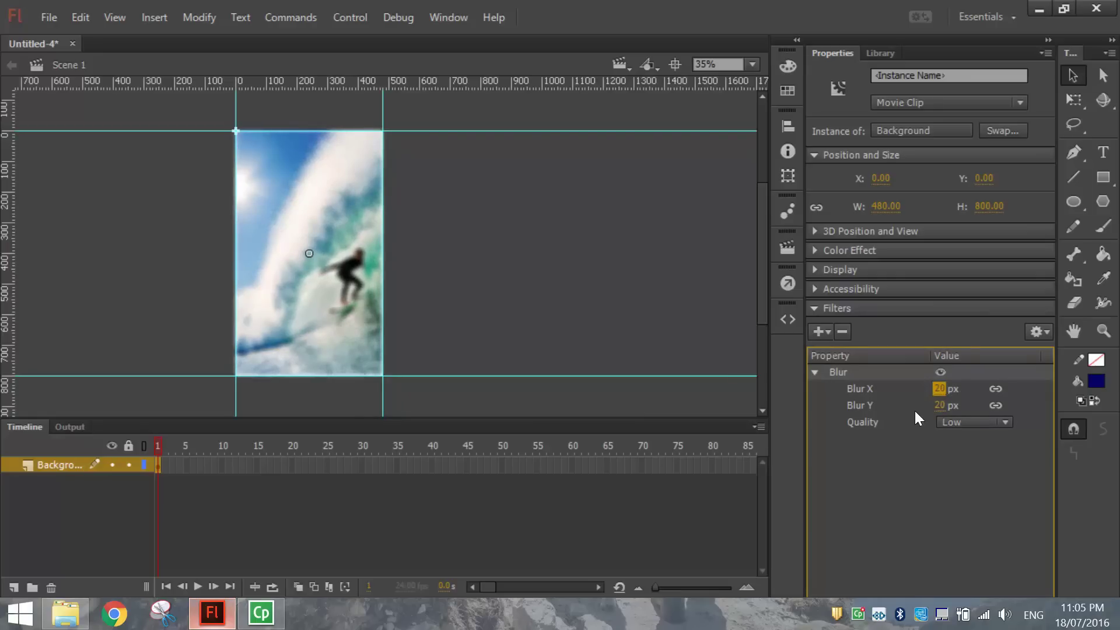
pyautogui.click(454, 236)
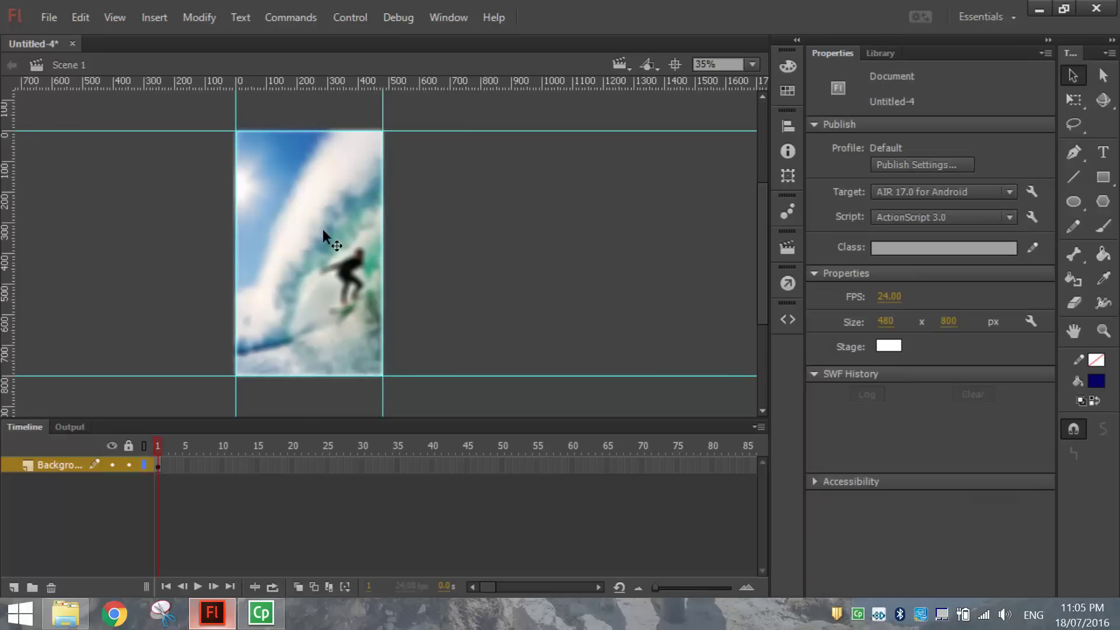
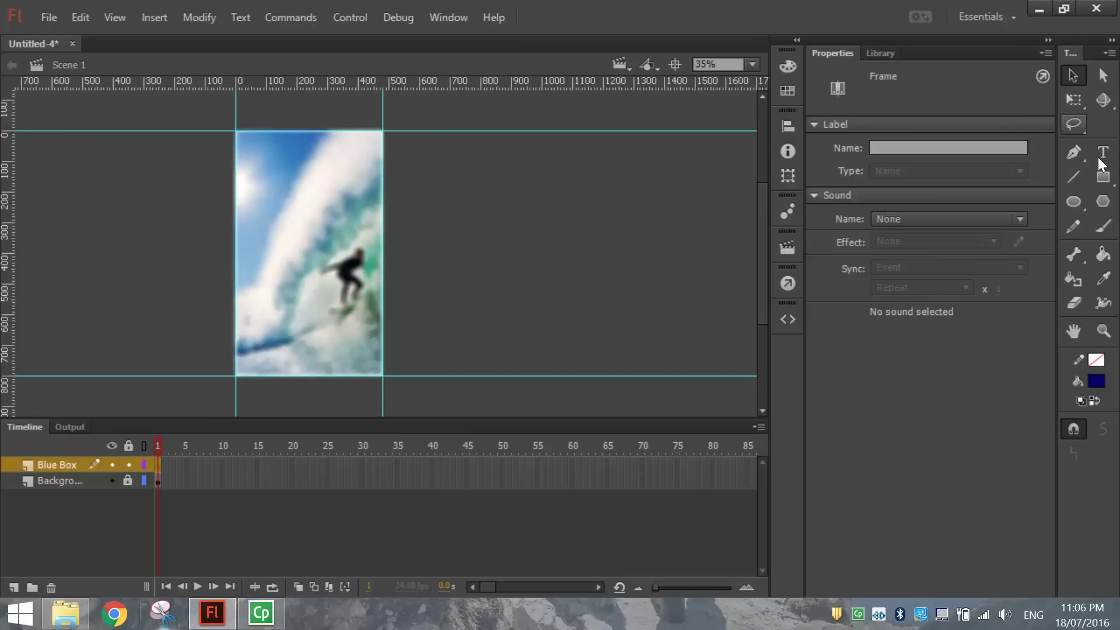
# Draw a very dark blue rectangle about 280 x 503 px without a stroke on the Blue Box layer, over the middle of the stage.
pyautogui.click(1102, 176)
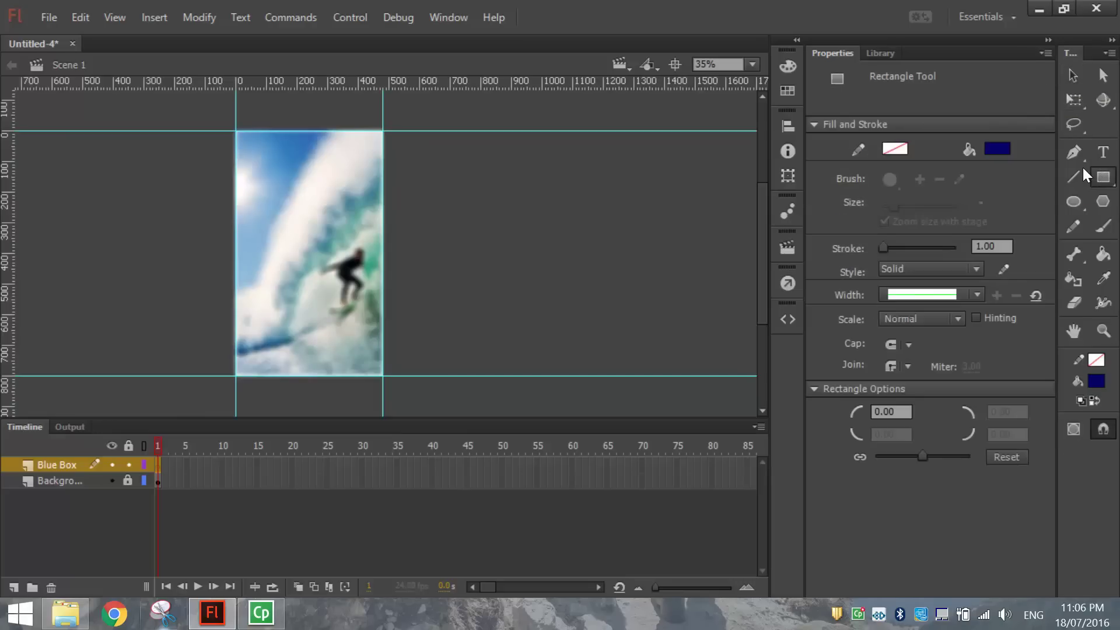
pyautogui.click(998, 148)
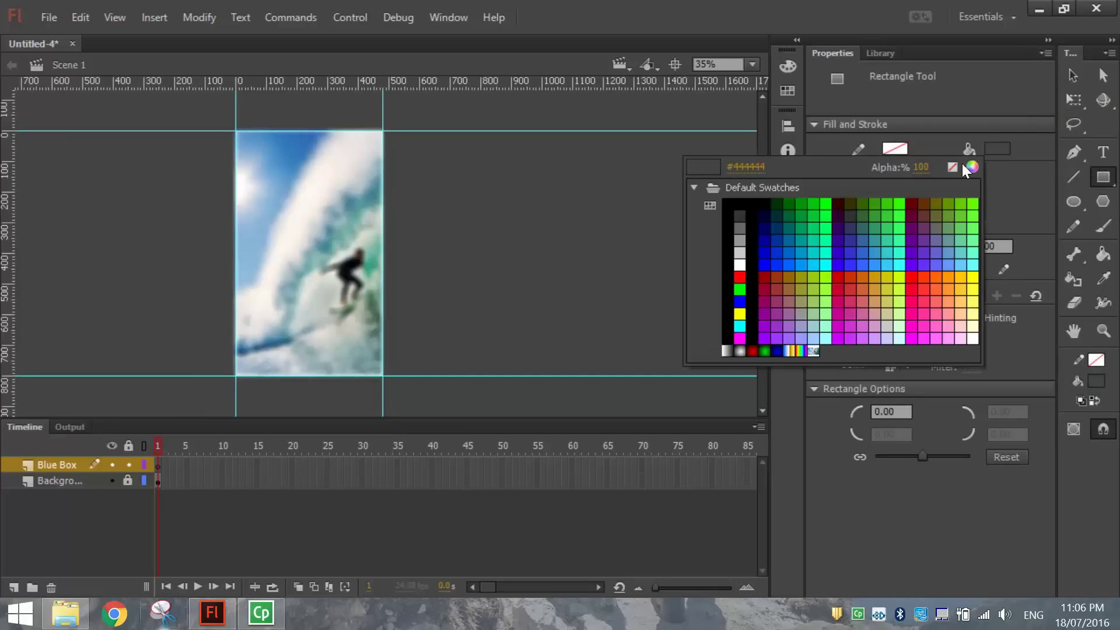
pyautogui.click(769, 217)
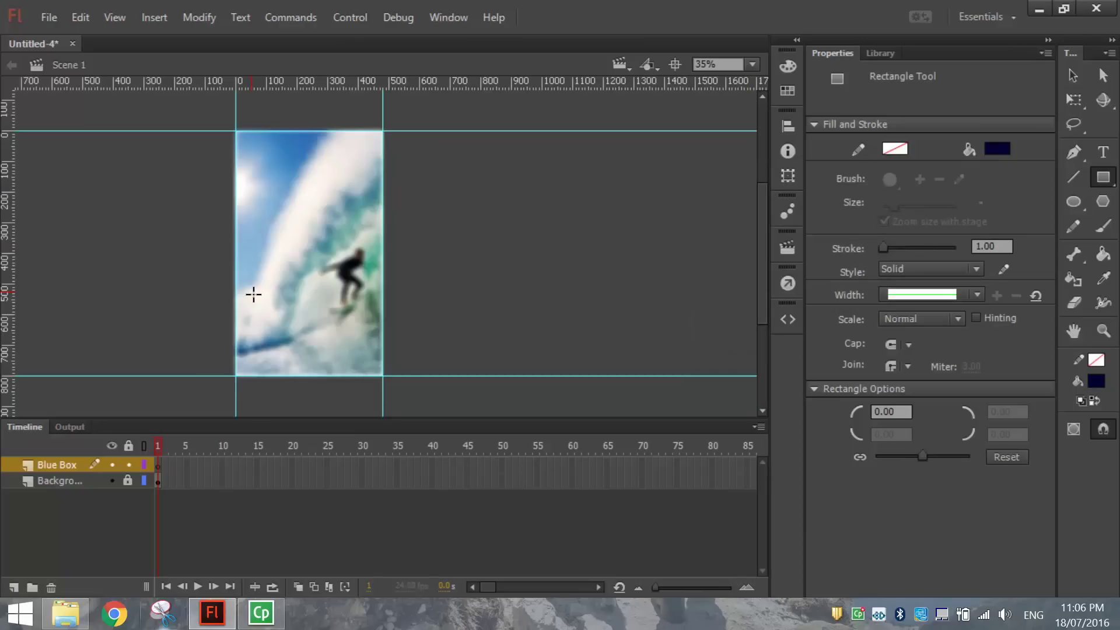
pyautogui.moveTo(266, 185); pyautogui.dragTo(352, 339)
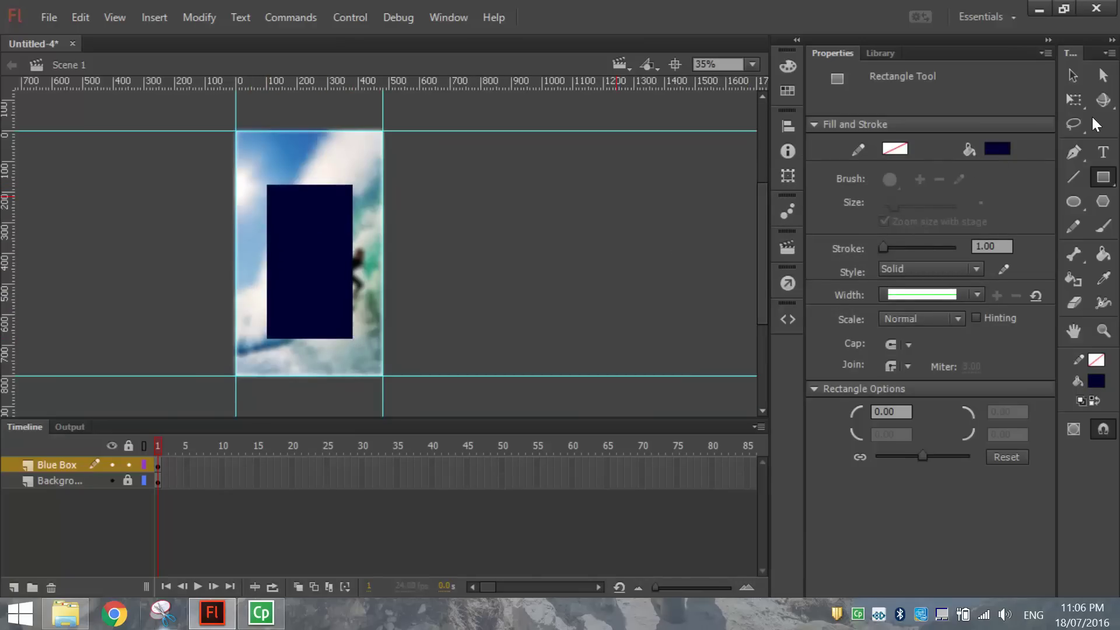
# Set the dark blue rectangle's position to X 0 and Y 0.
pyautogui.click(1066, 81)
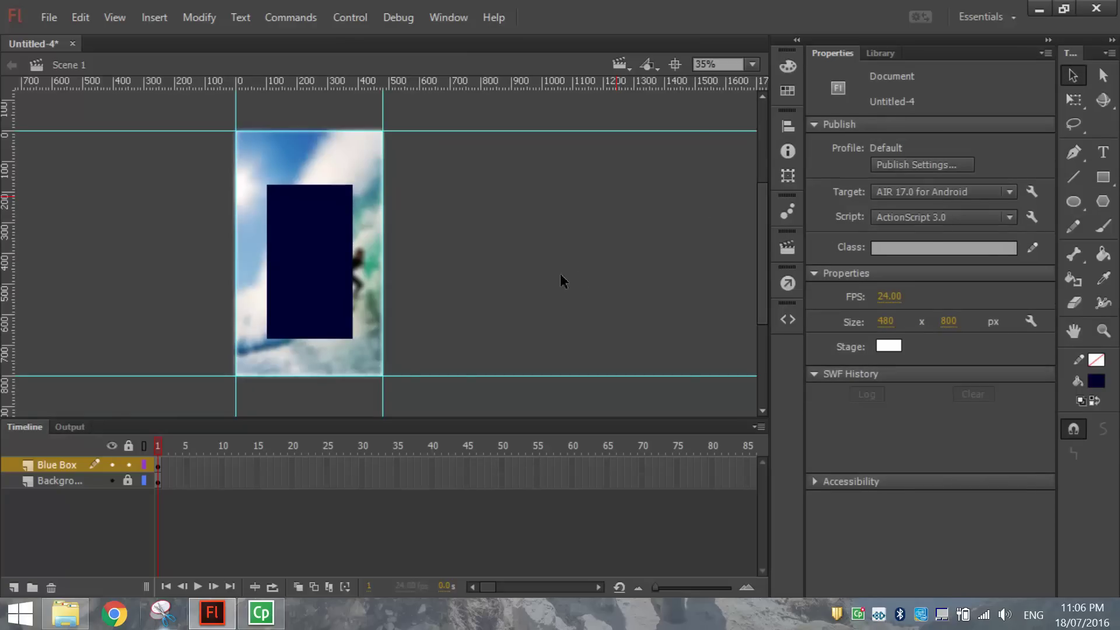
pyautogui.click(309, 290)
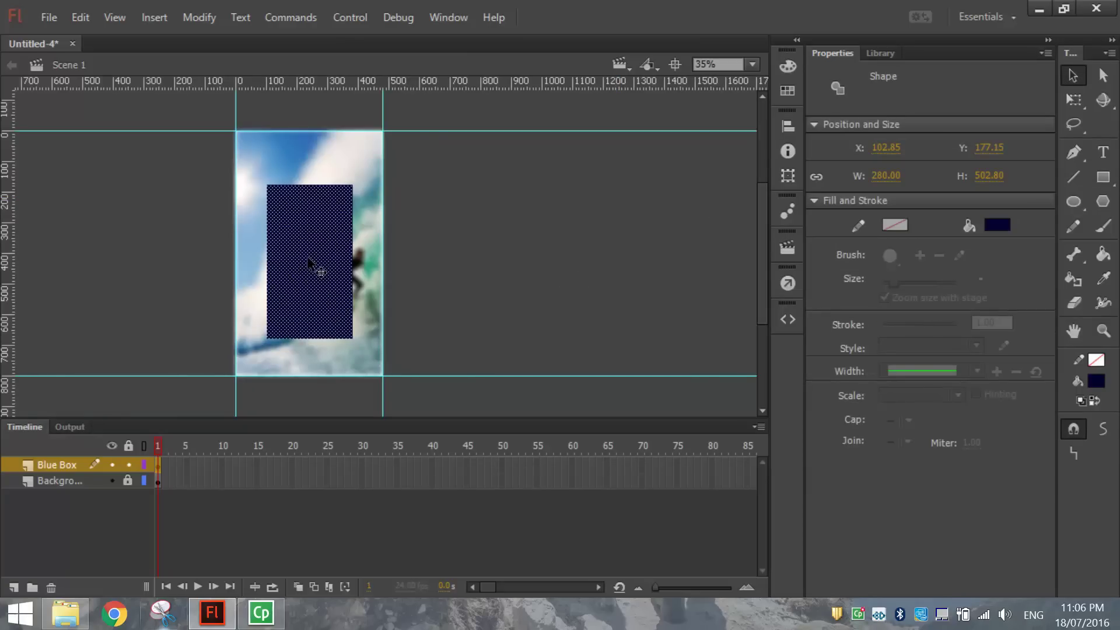
pyautogui.click(887, 148)
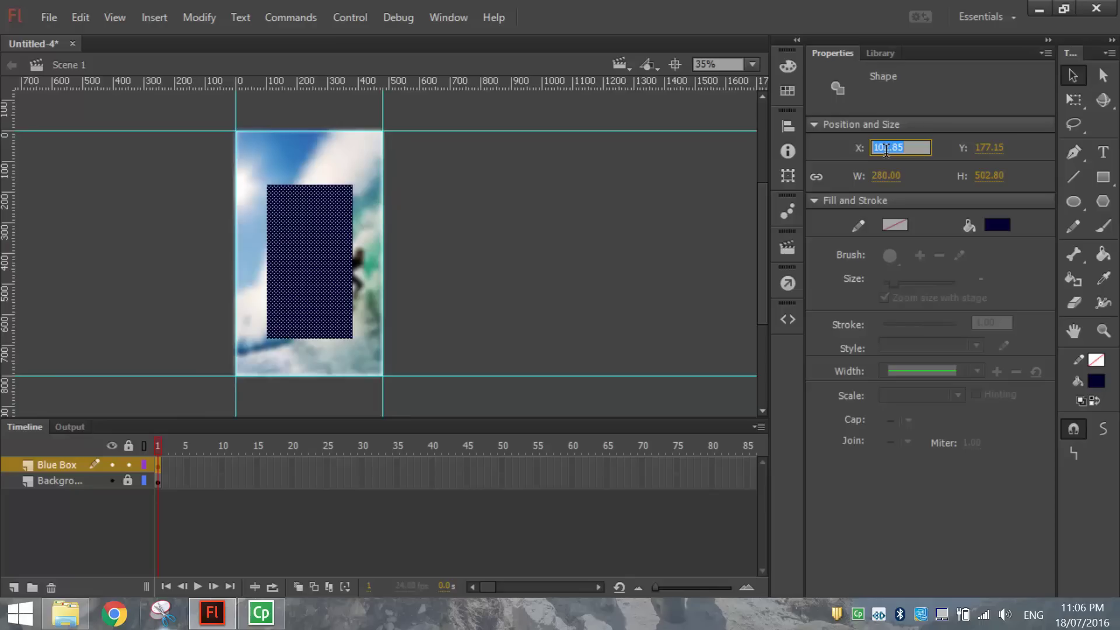
pyautogui.write('0')
pyautogui.click(989, 148)
pyautogui.write('0')
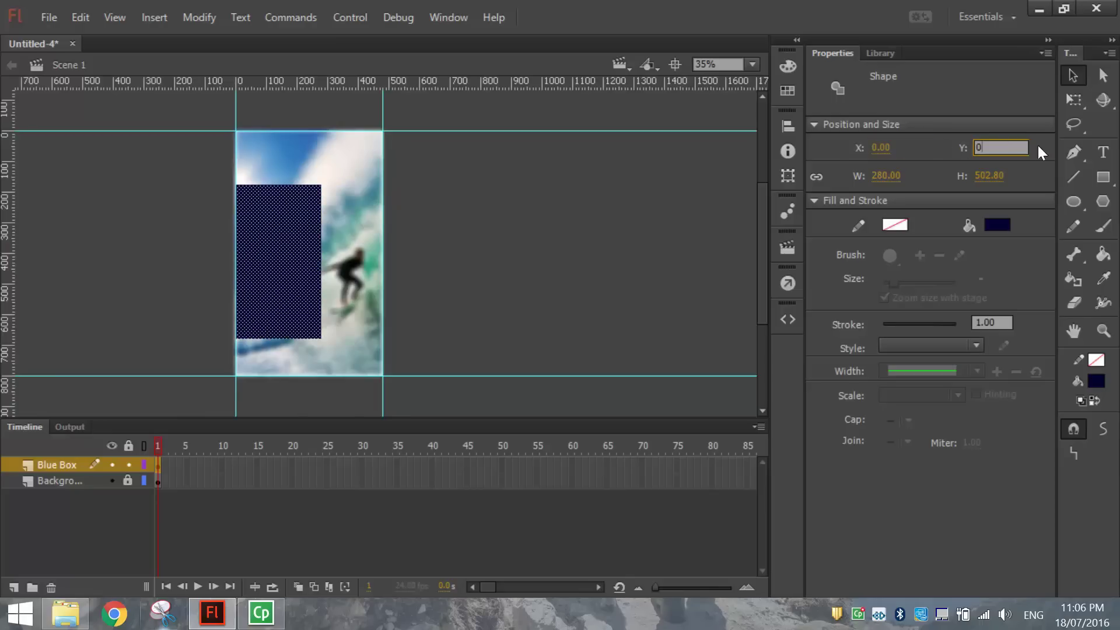
# Resize the dark blue rectangle to 480 px wide and, with the proportions unlinked, 800 px high.
pyautogui.click(898, 175)
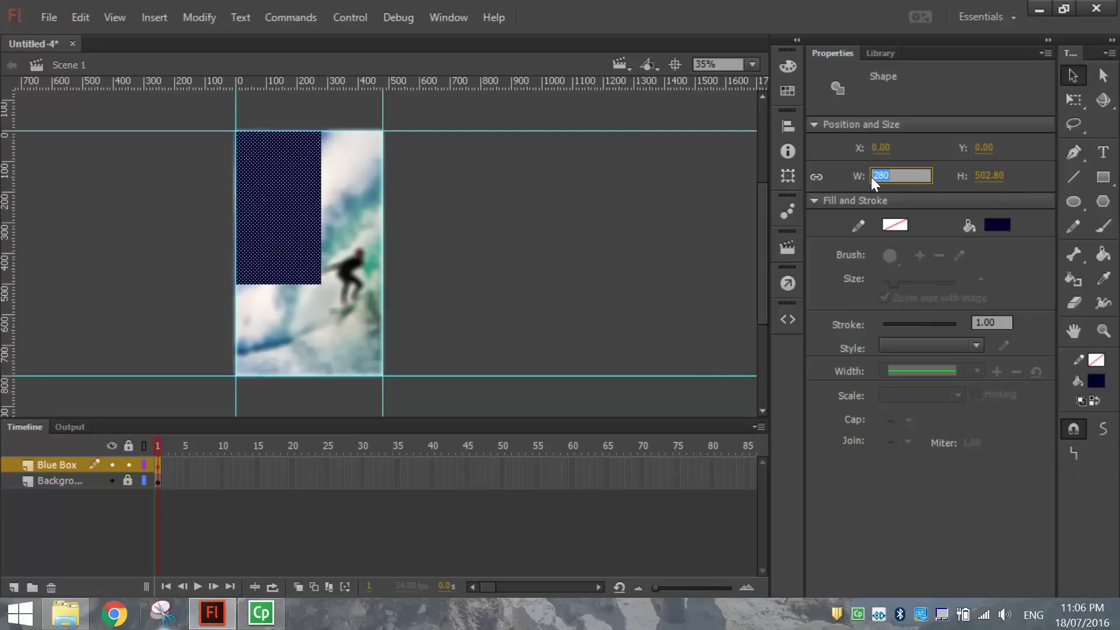
pyautogui.write('480')
pyautogui.press('Tab')
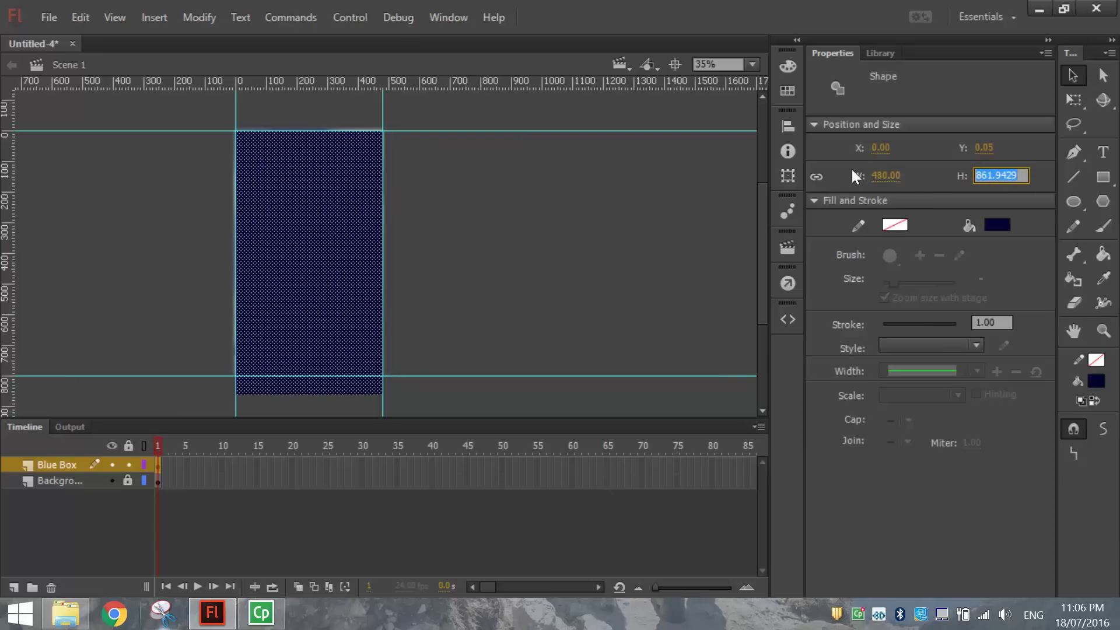
pyautogui.click(817, 179)
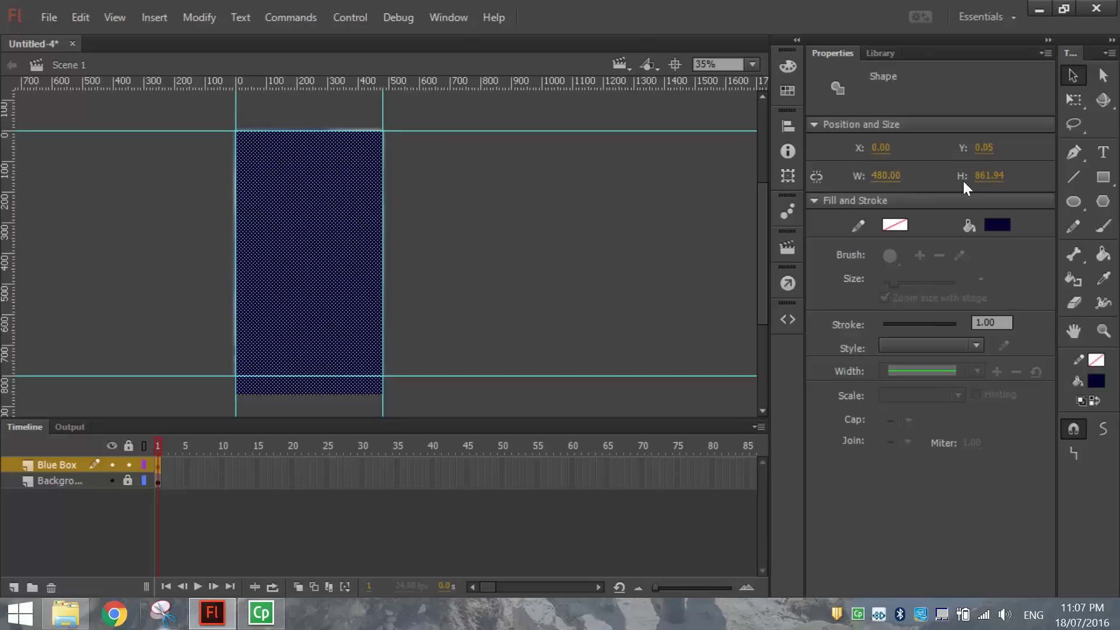
pyautogui.click(986, 179)
pyautogui.write('800')
pyautogui.press('Return')
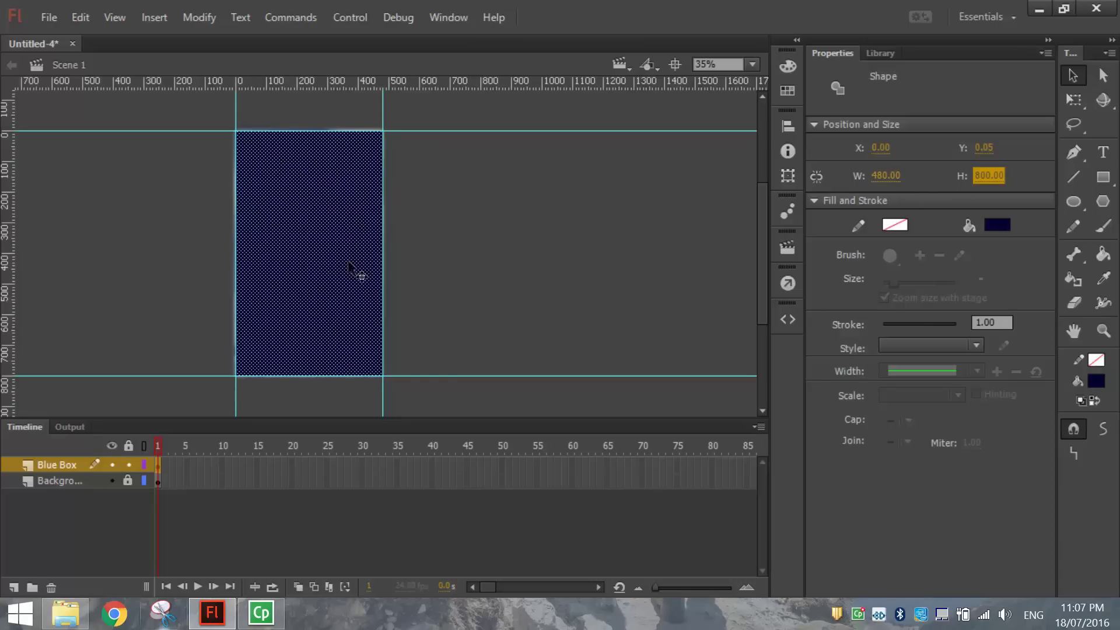
pyautogui.click(484, 193)
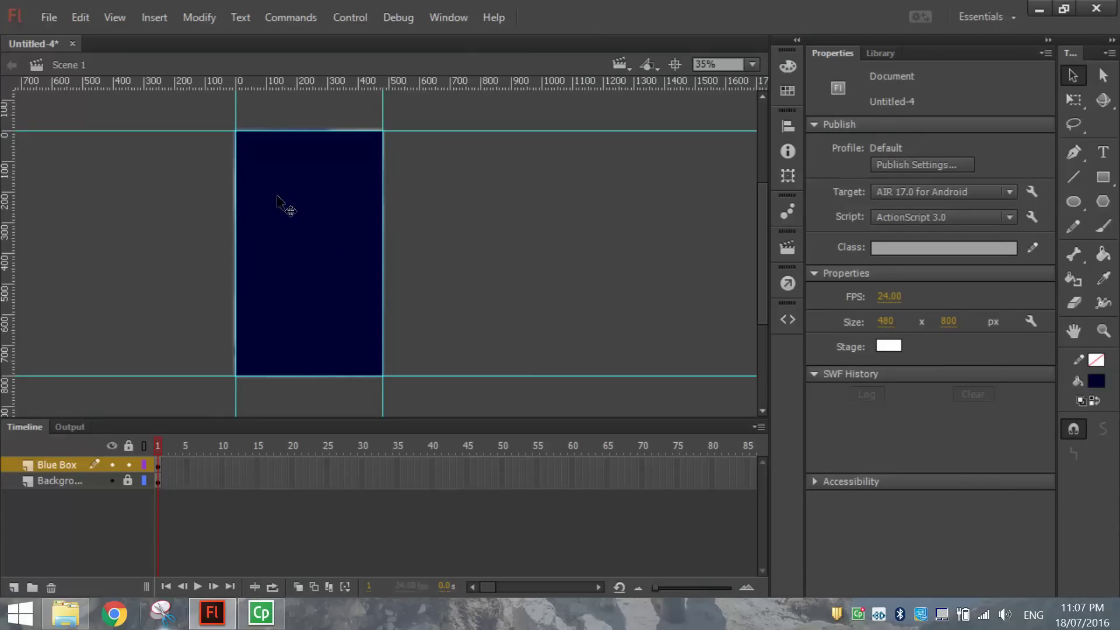
# Convert the dark blue rectangle to a Movie Clip symbol named "Blue Box".
pyautogui.click(307, 225)
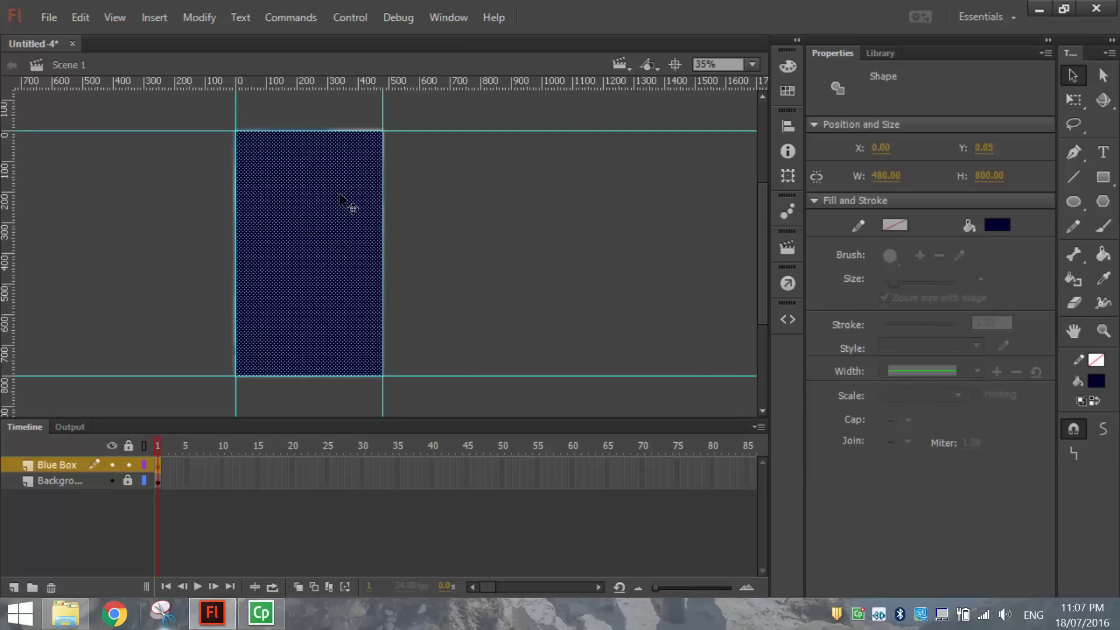
pyautogui.click(199, 17)
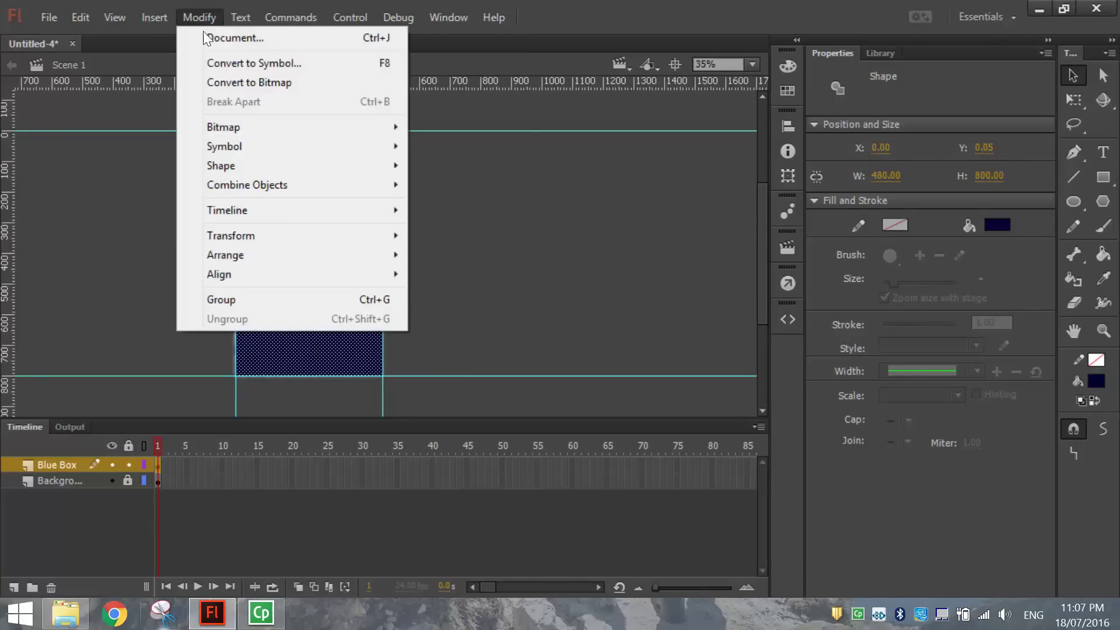
pyautogui.click(212, 61)
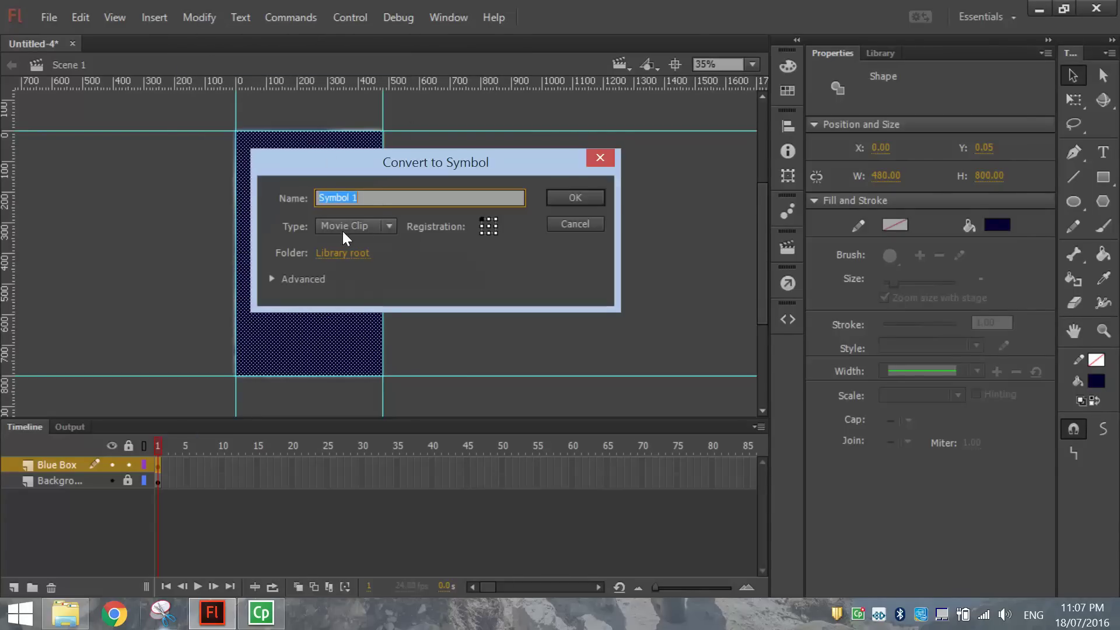
pyautogui.write('Blue')
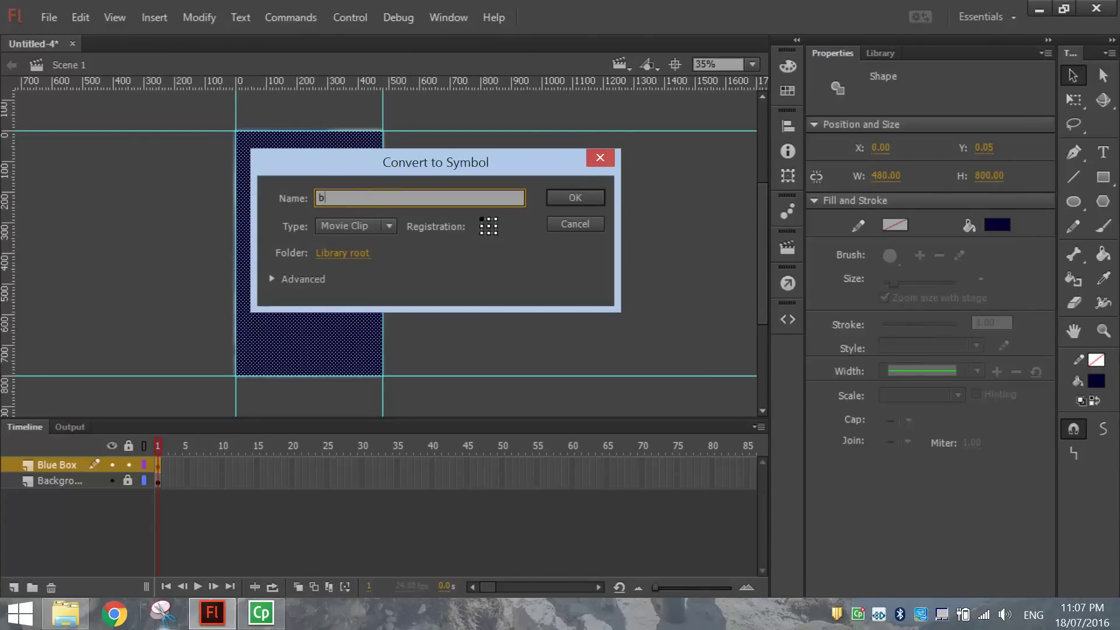
pyautogui.write(' Box')
pyautogui.click(583, 196)
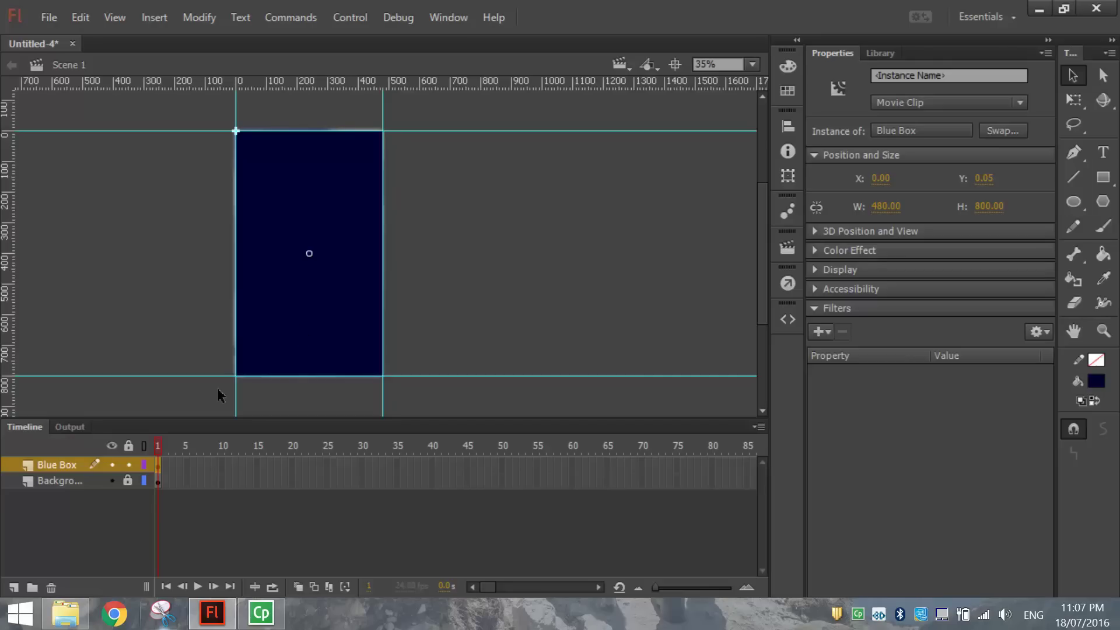
# Lock the Blue Box layer and add a new layer named "Text" above it.
pyautogui.click(129, 464)
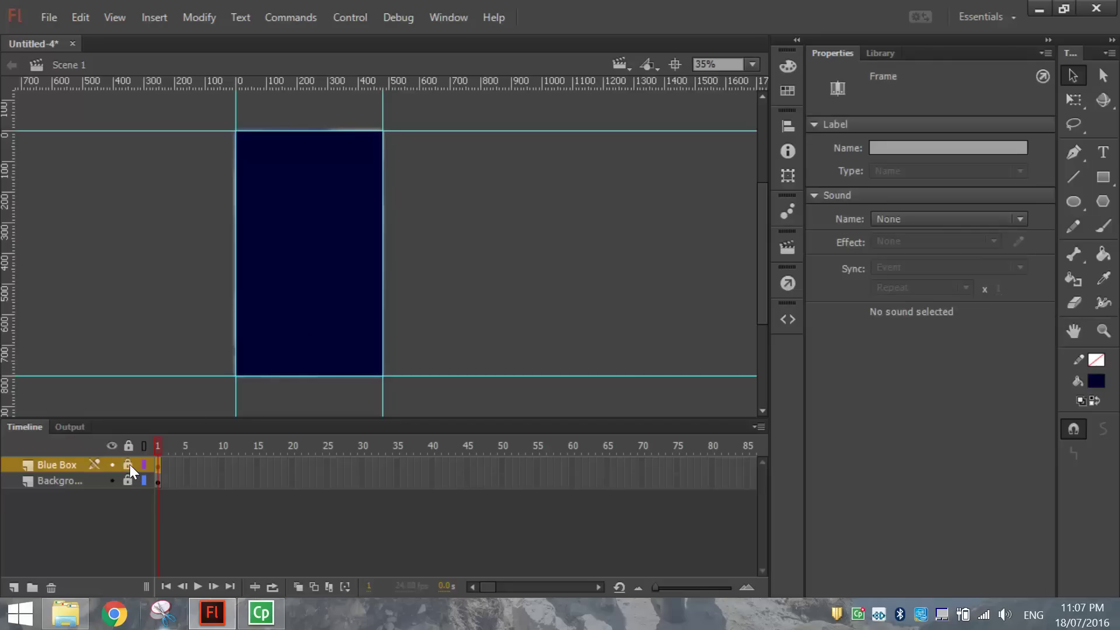
pyautogui.click(14, 588)
pyautogui.doubleClick(47, 463)
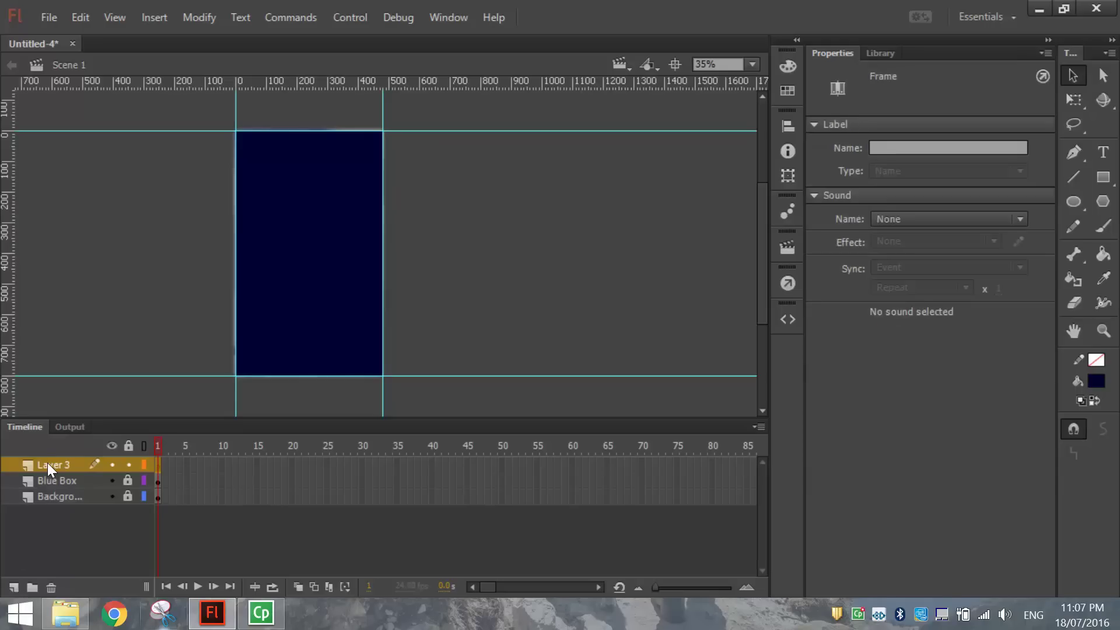
pyautogui.write('Text')
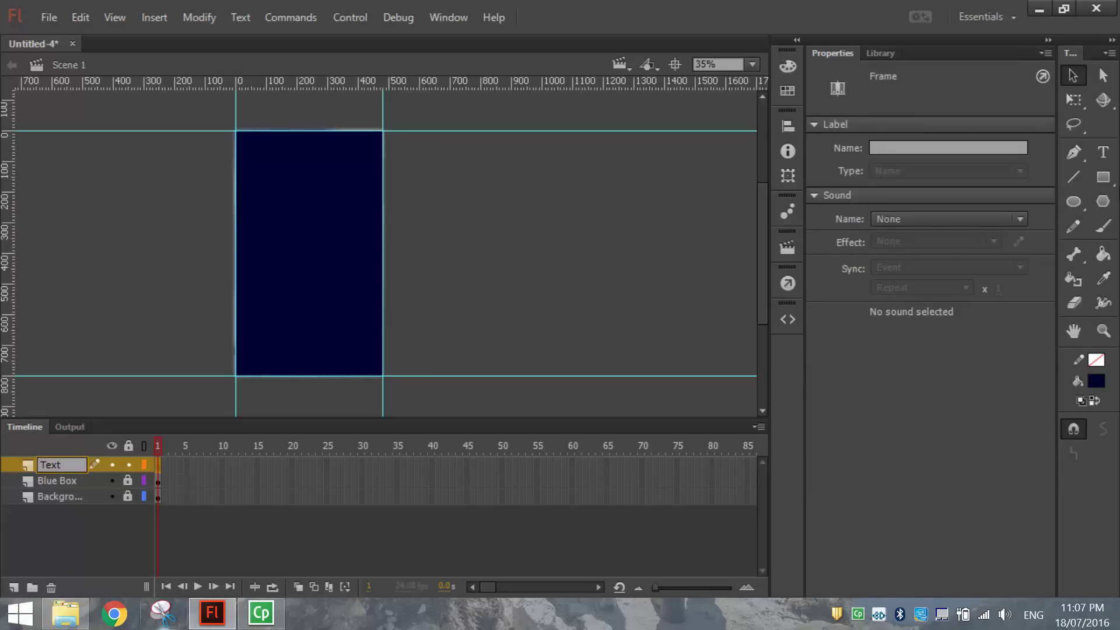
# Add the person's first name in capitals as white 84 pt Roboto Black static text, near the left edge of the blue box.
pyautogui.click(1104, 155)
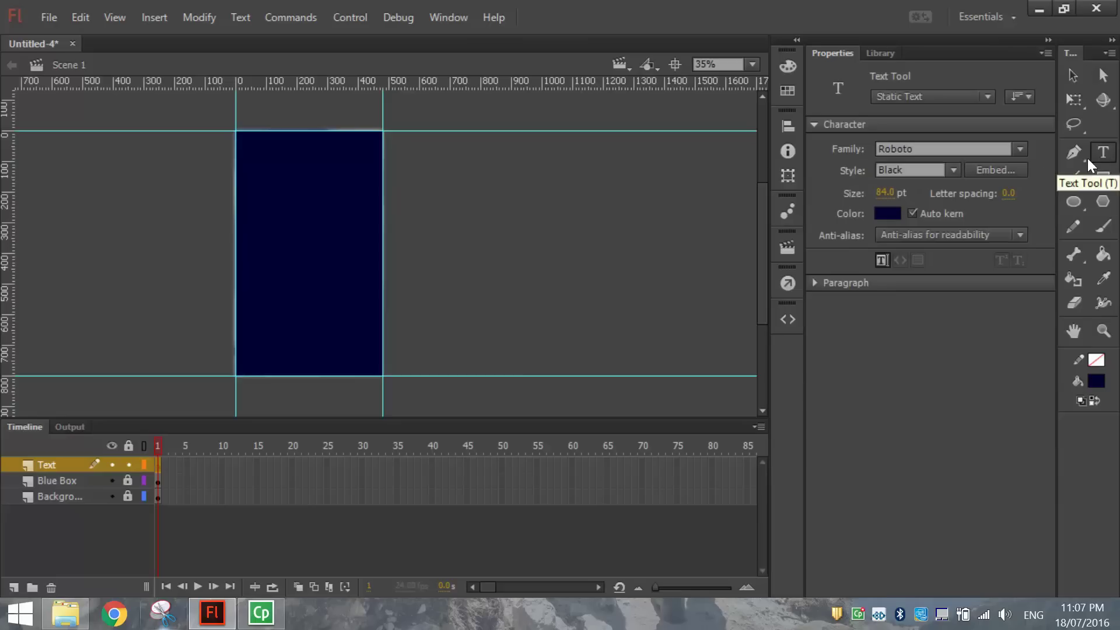
pyautogui.click(888, 214)
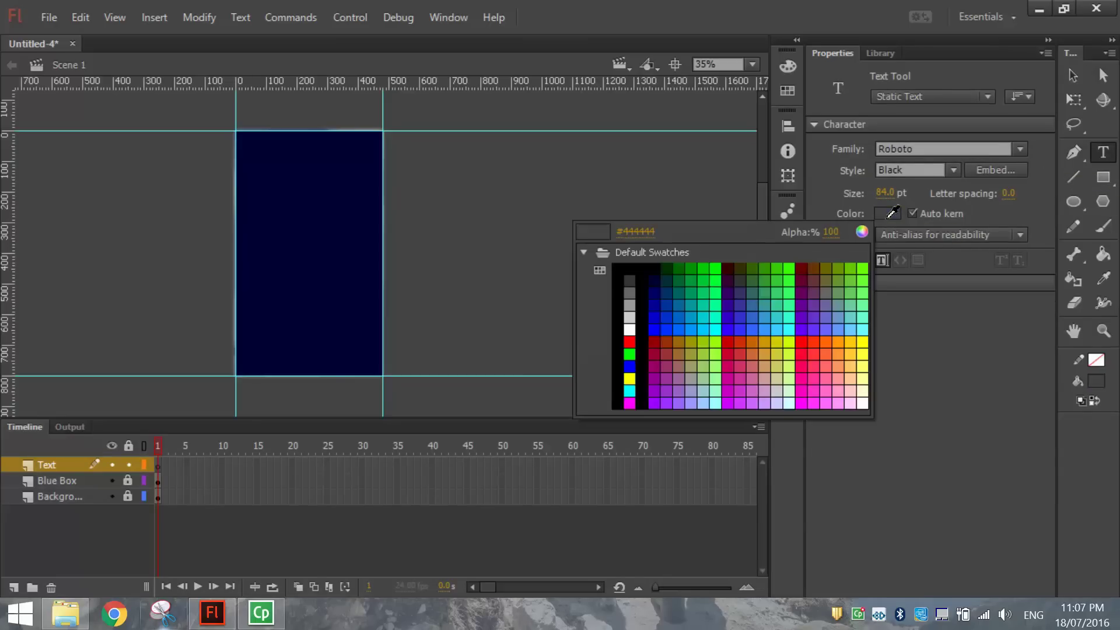
pyautogui.click(629, 330)
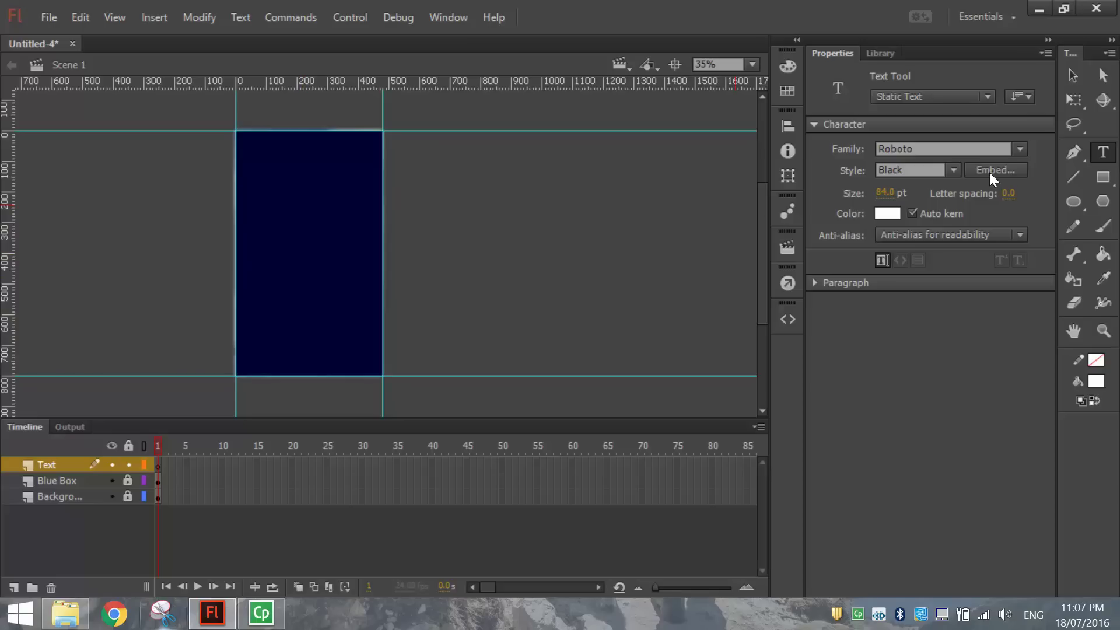
pyautogui.click(913, 149)
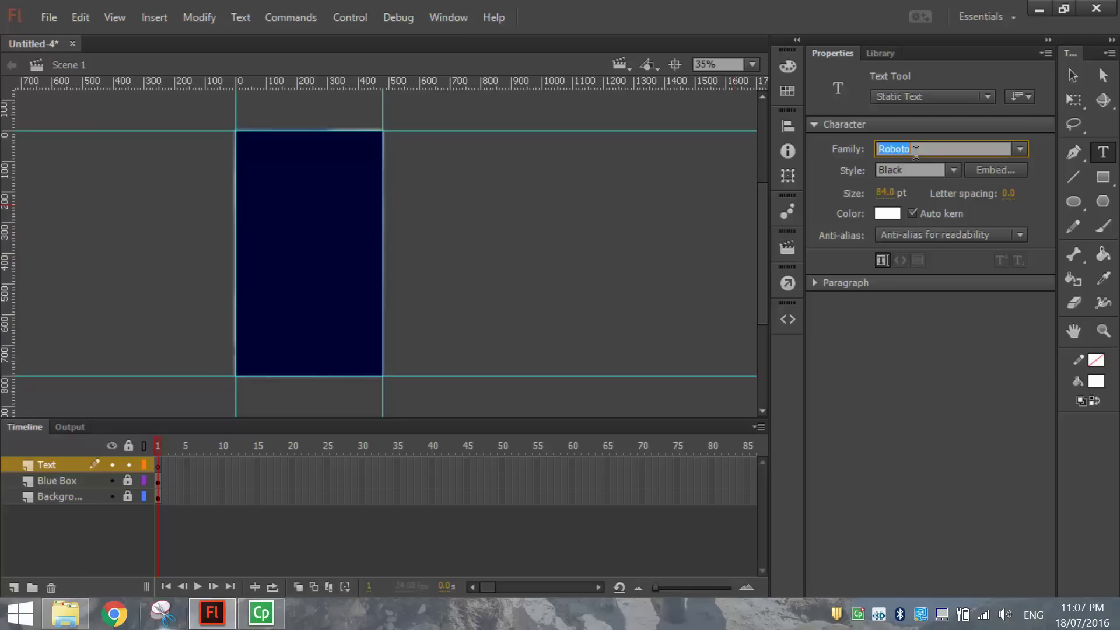
pyautogui.click(918, 151)
pyautogui.click(954, 173)
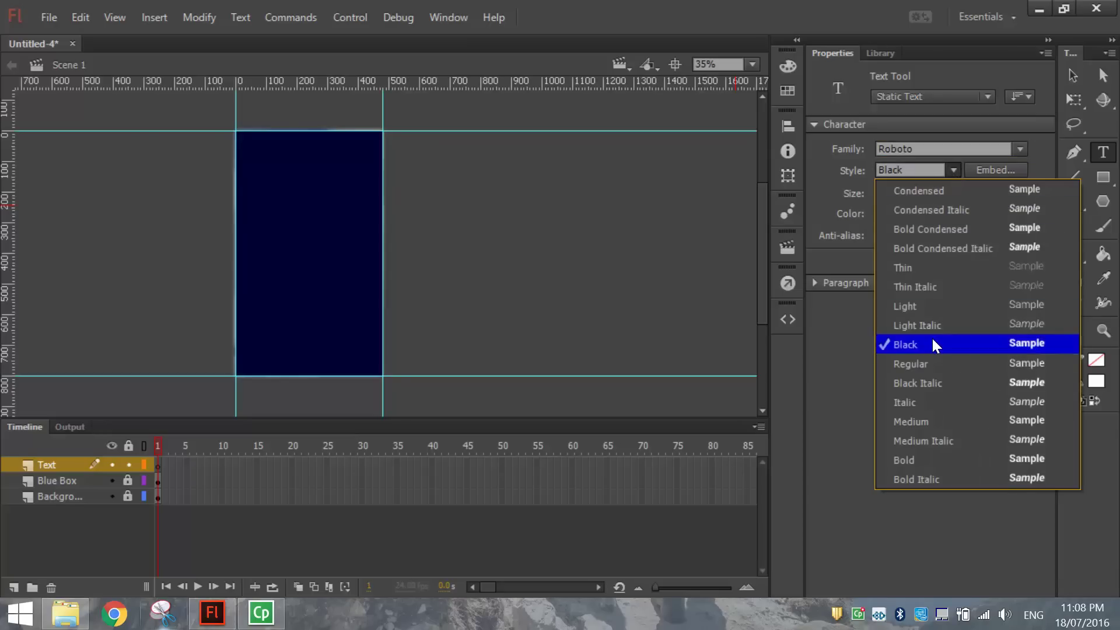
pyautogui.click(946, 169)
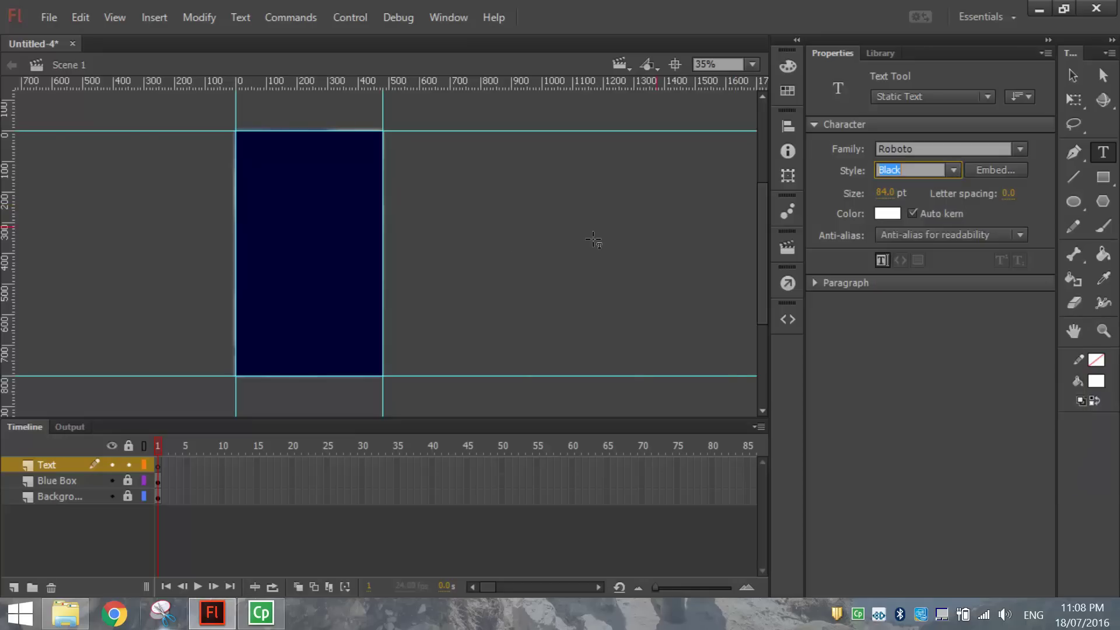
pyautogui.click(251, 224)
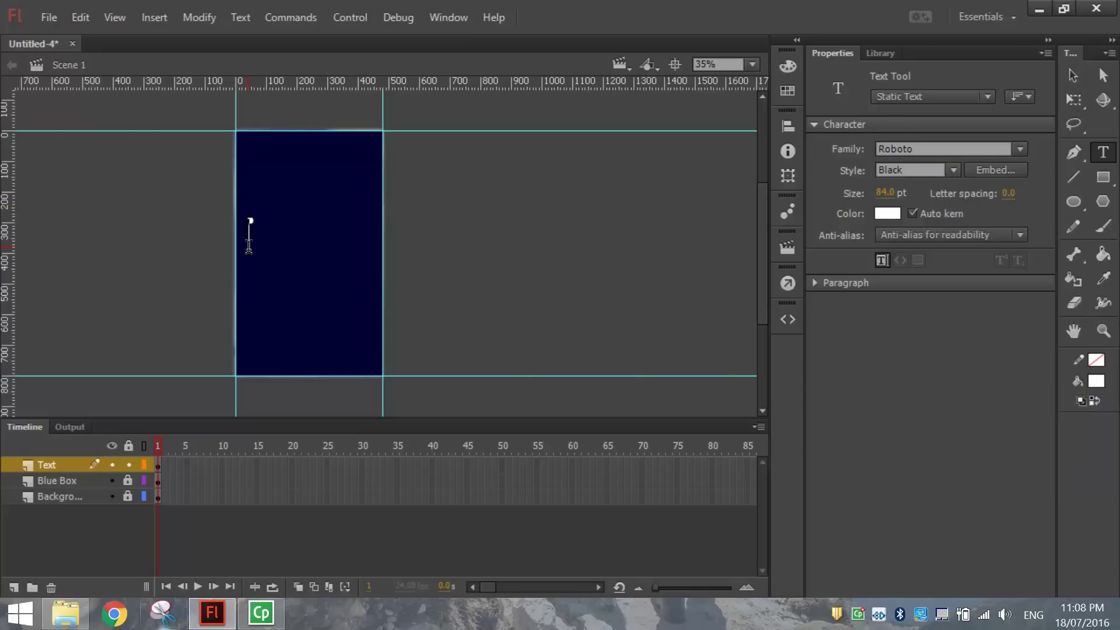
pyautogui.write('BOB')
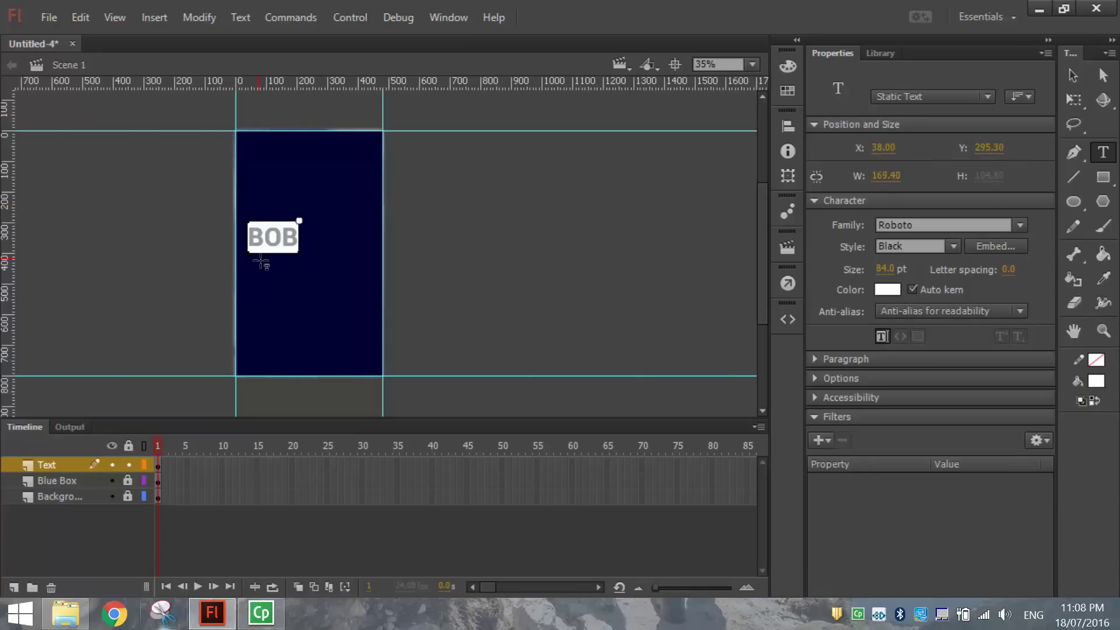
# Complete the title by adding "'S BIO APP" after the name, and fit it inside the blue box at 65 pt.
pyautogui.write("'S BIO APP")
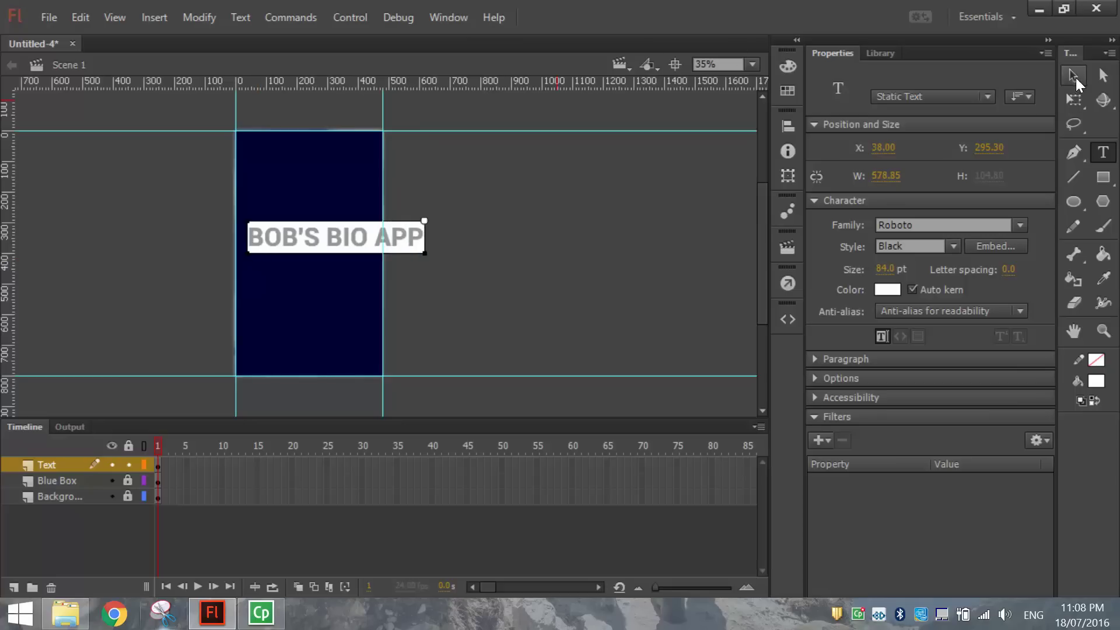
pyautogui.click(1074, 76)
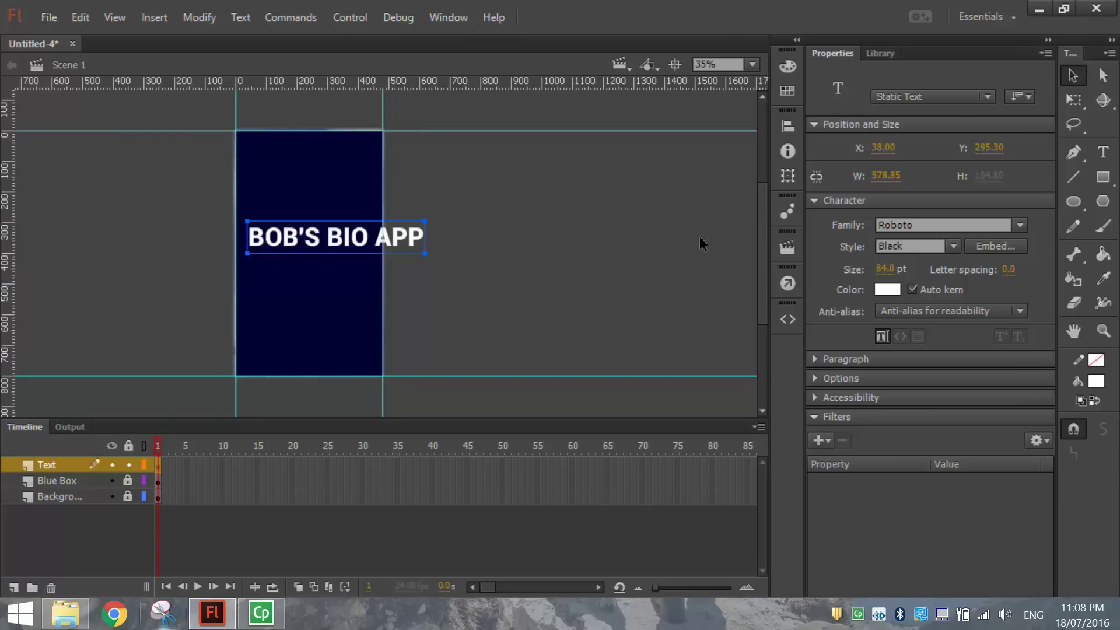
pyautogui.moveTo(890, 276); pyautogui.dragTo(872, 268)
pyautogui.moveTo(315, 235); pyautogui.dragTo(299, 253)
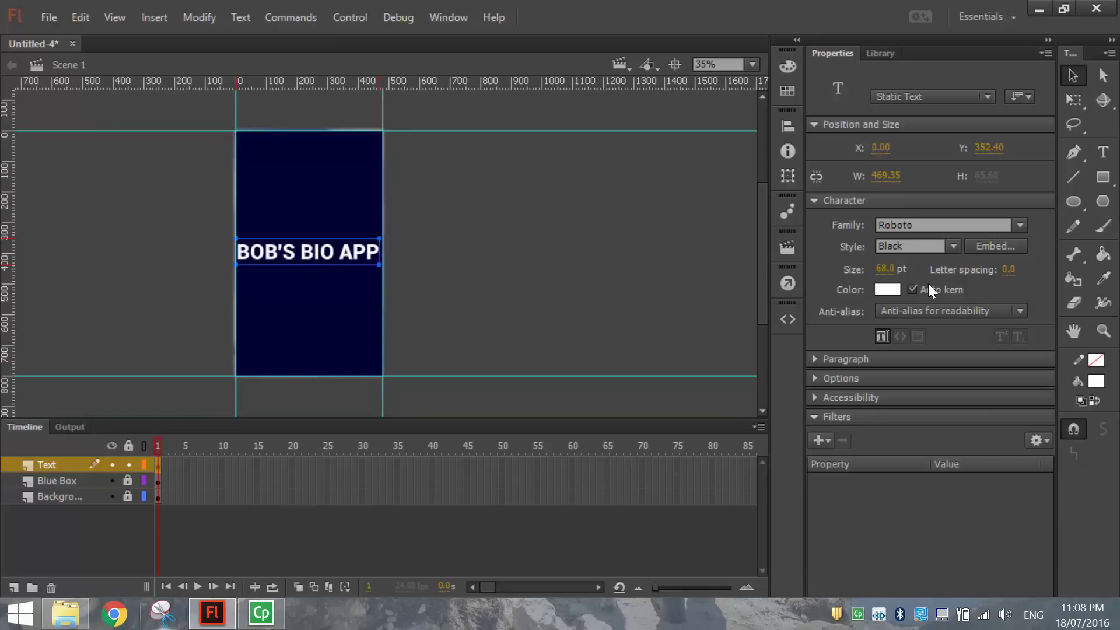
pyautogui.click(891, 268)
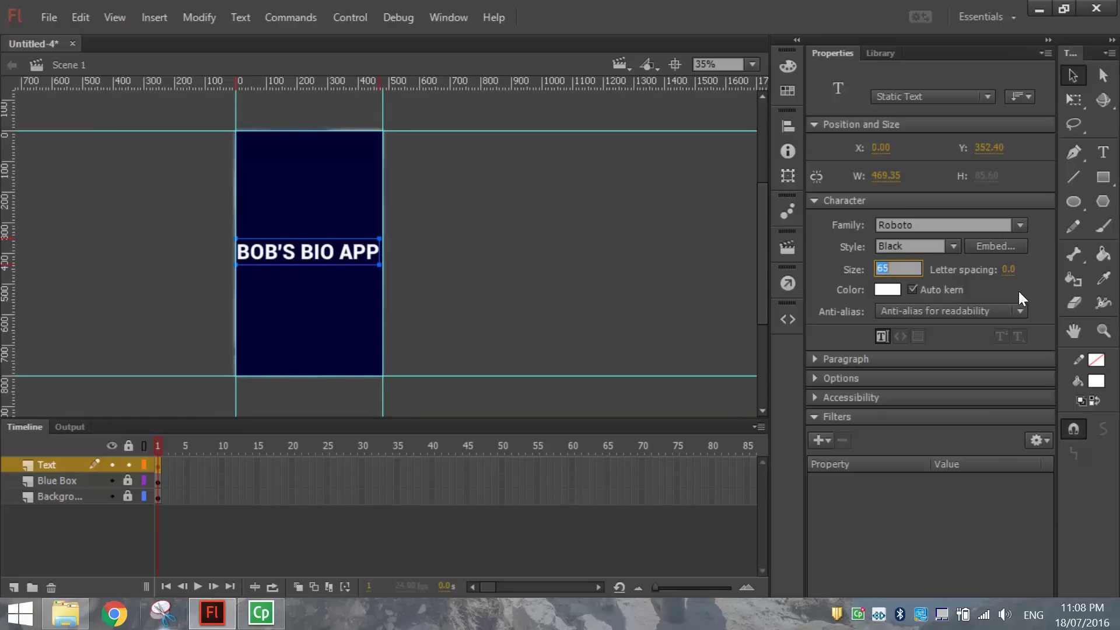
pyautogui.write('65')
pyautogui.press('Return')
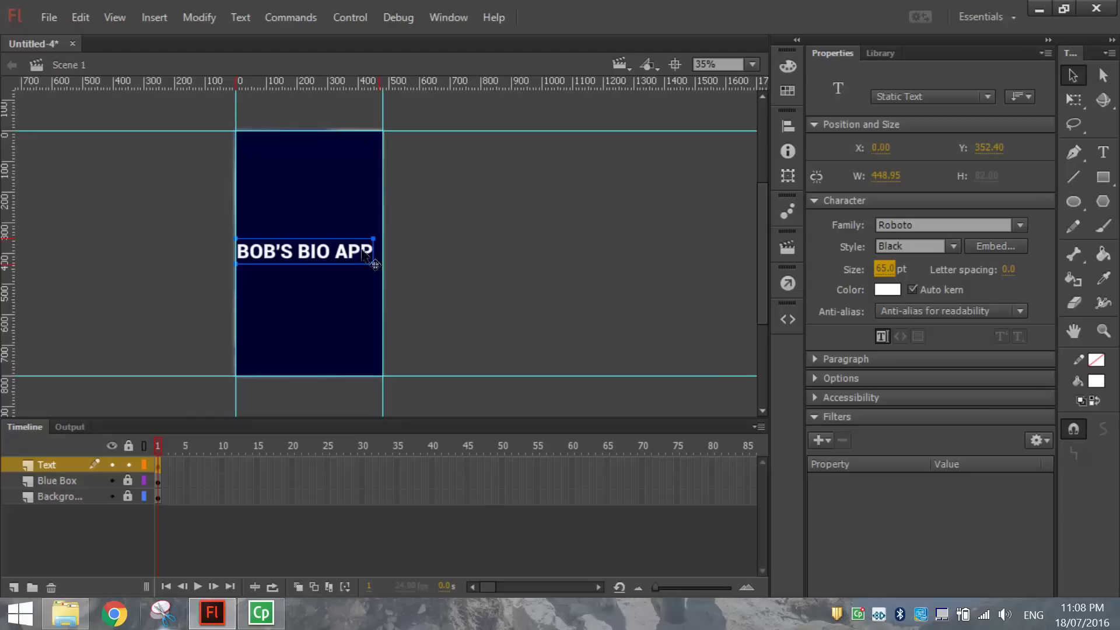
# Center the title horizontally and vertically, aligned to the stage.
pyautogui.click(787, 126)
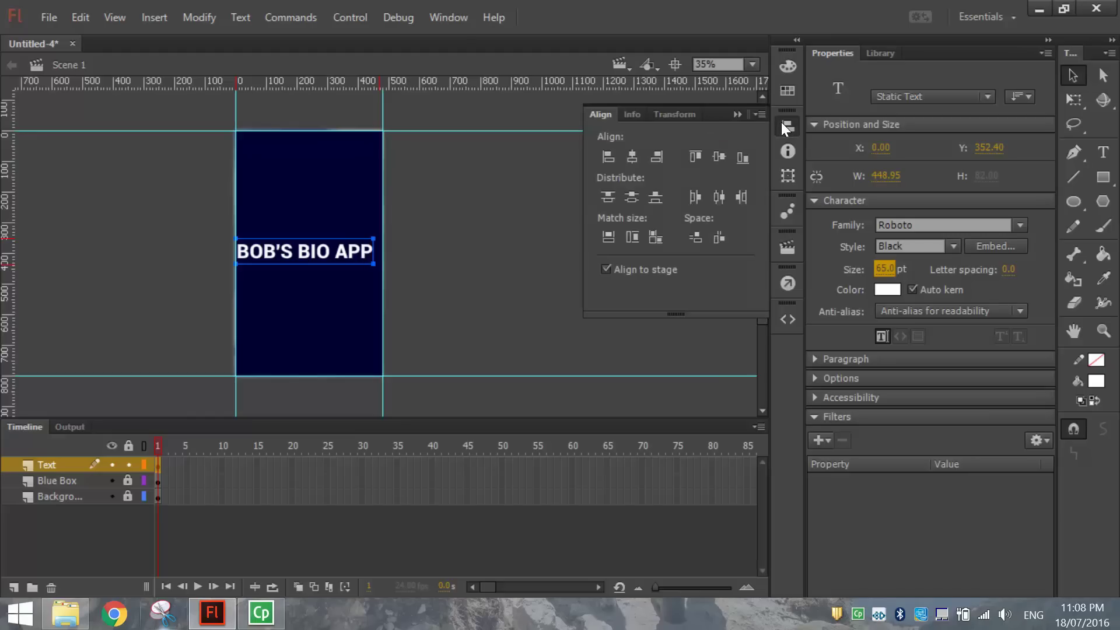
pyautogui.click(782, 123)
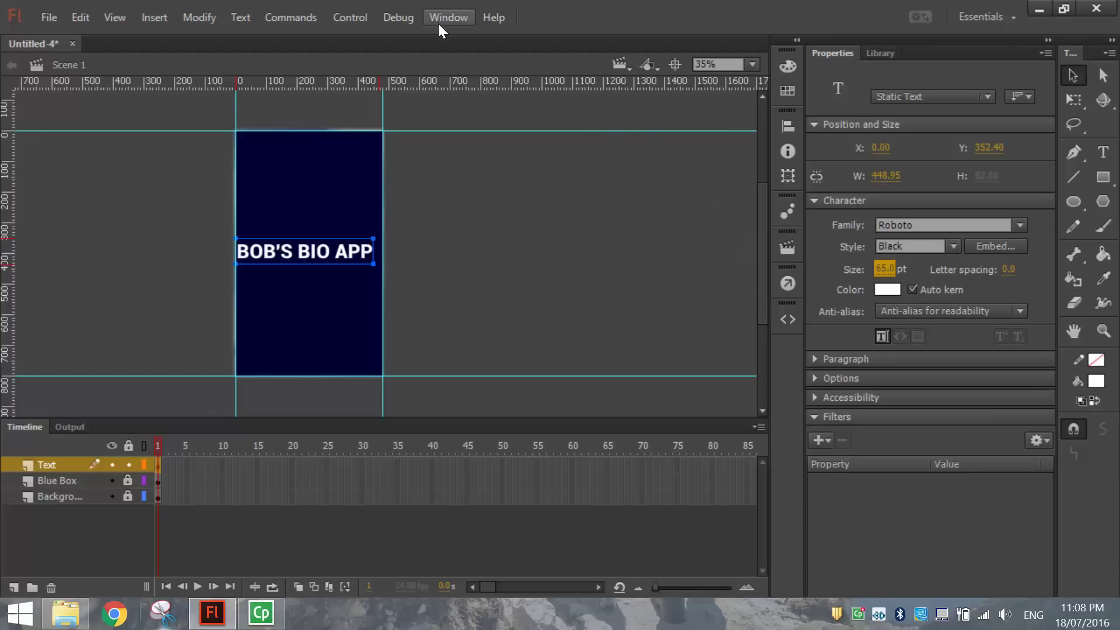
pyautogui.click(439, 24)
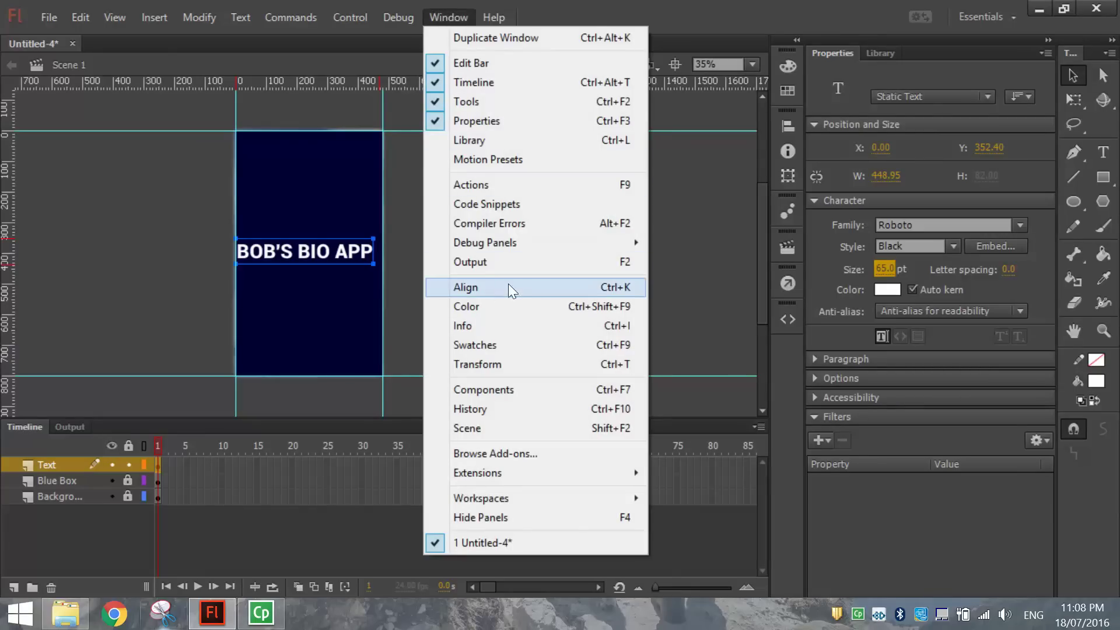
pyautogui.click(613, 287)
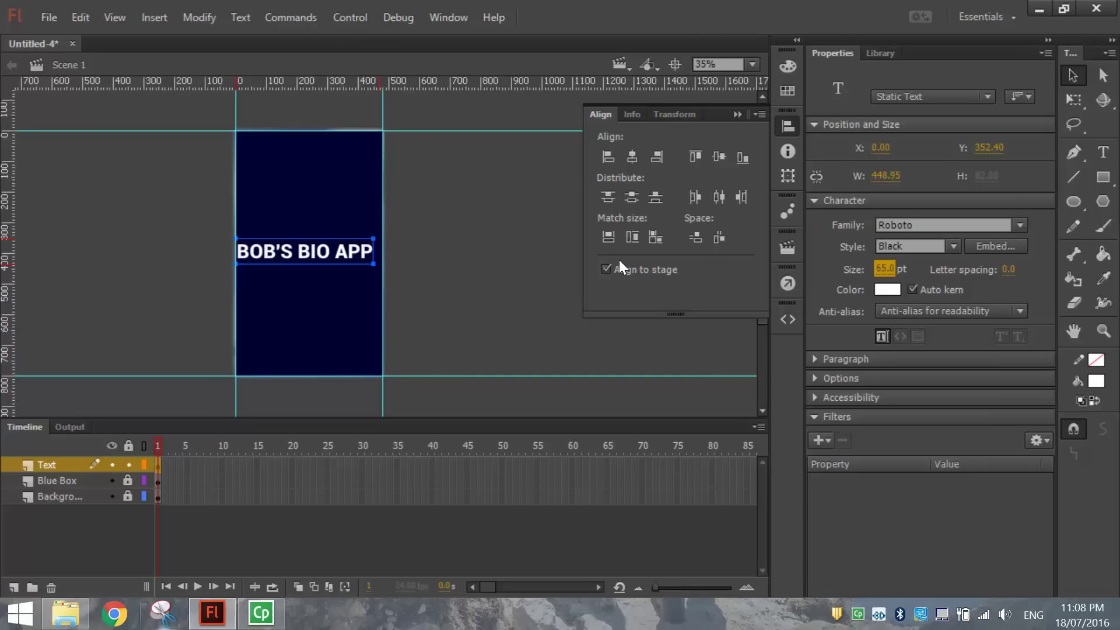
pyautogui.click(632, 156)
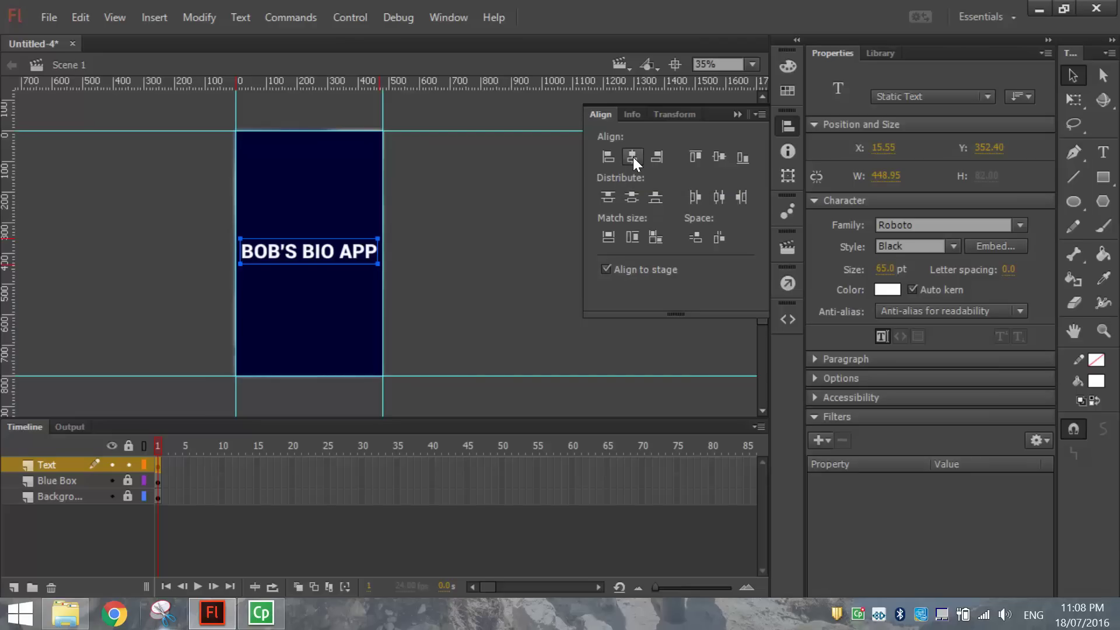
pyautogui.click(719, 157)
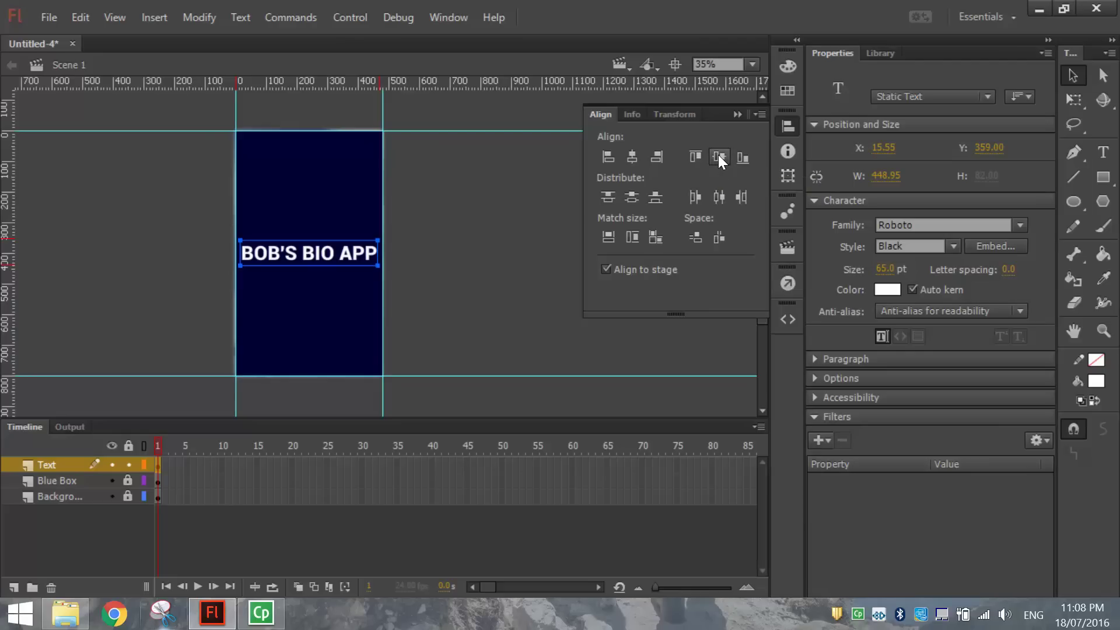
pyautogui.click(780, 127)
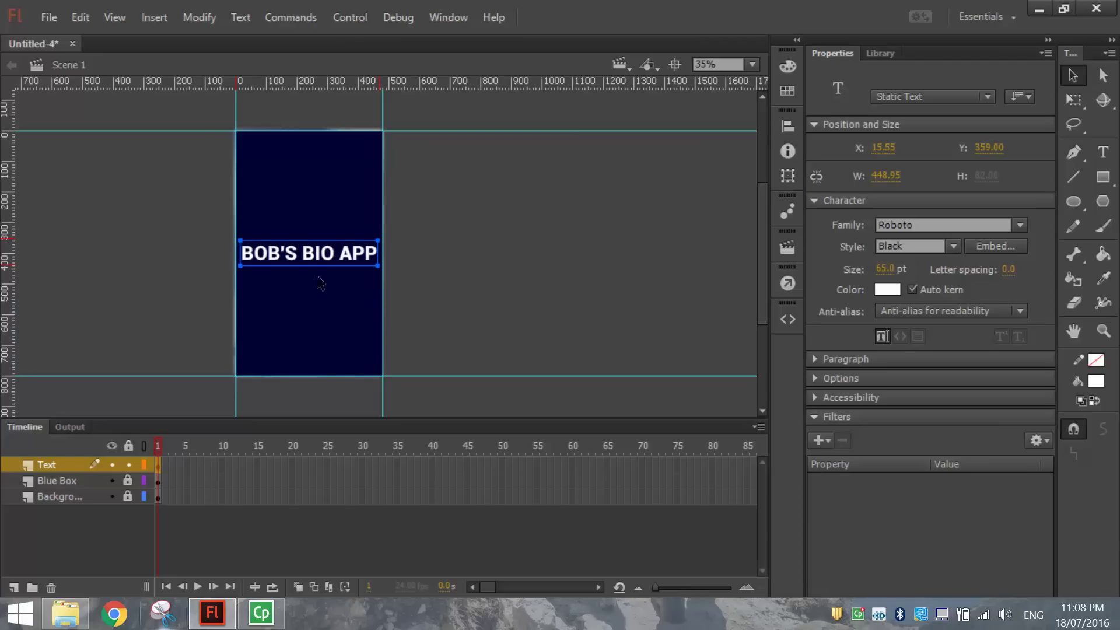
pyautogui.click(450, 250)
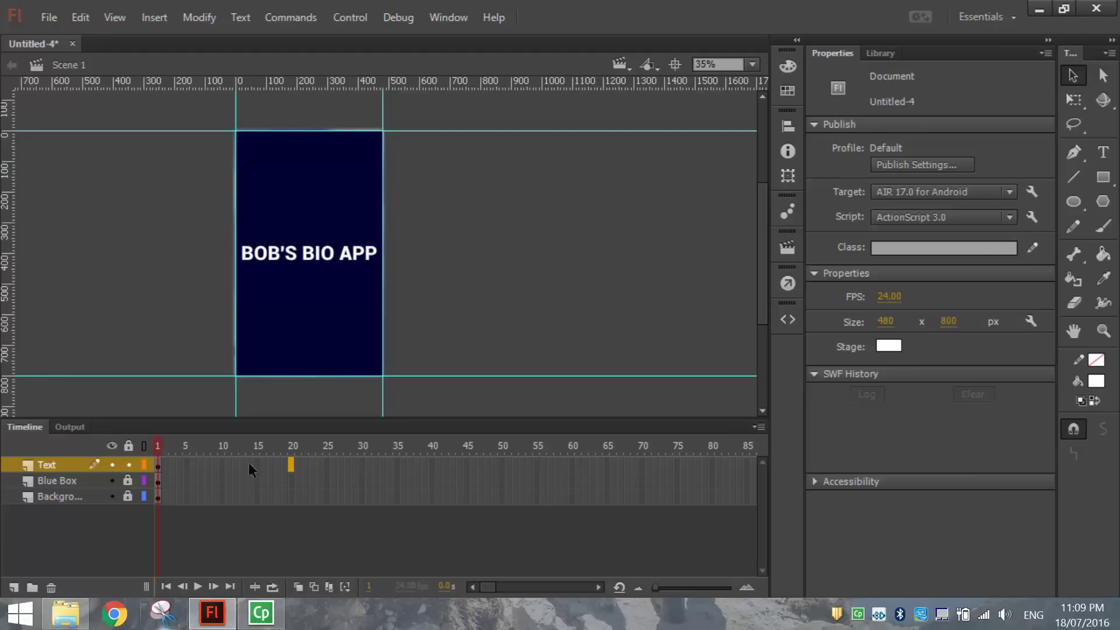
# Insert keyframes at frames 20 and 40 on the Text layer.
pyautogui.press('F6')
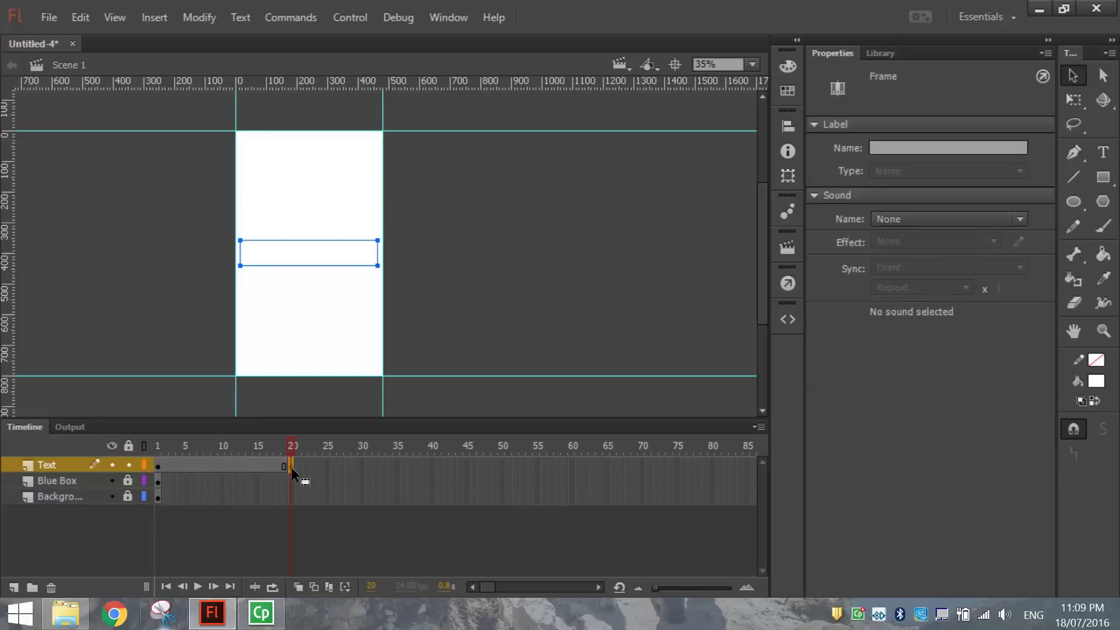
pyautogui.rightClick(294, 473)
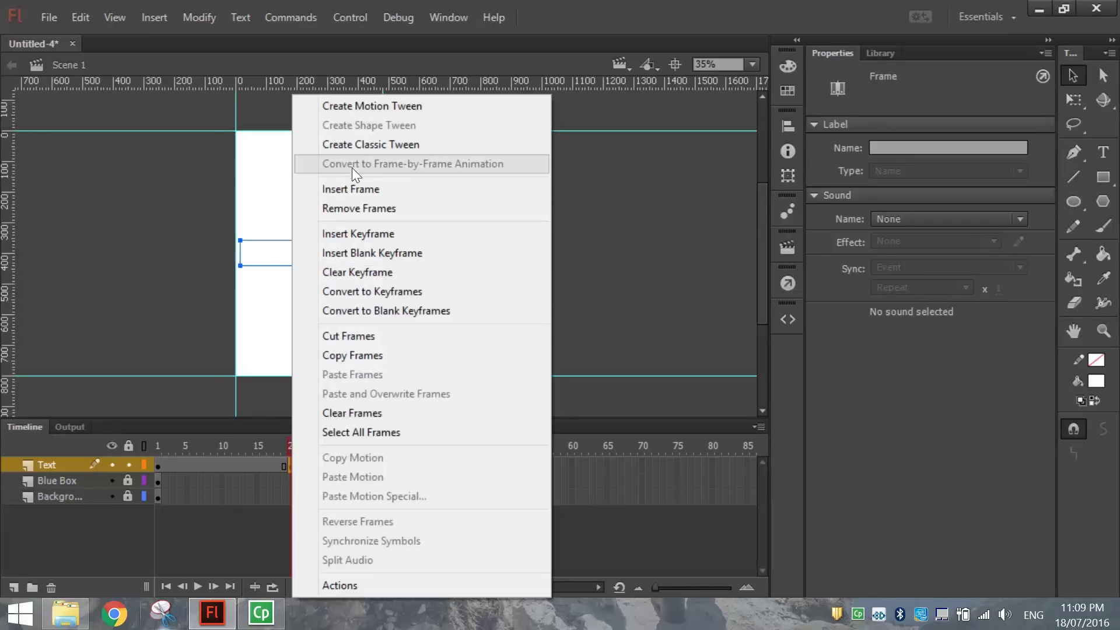
pyautogui.click(388, 8)
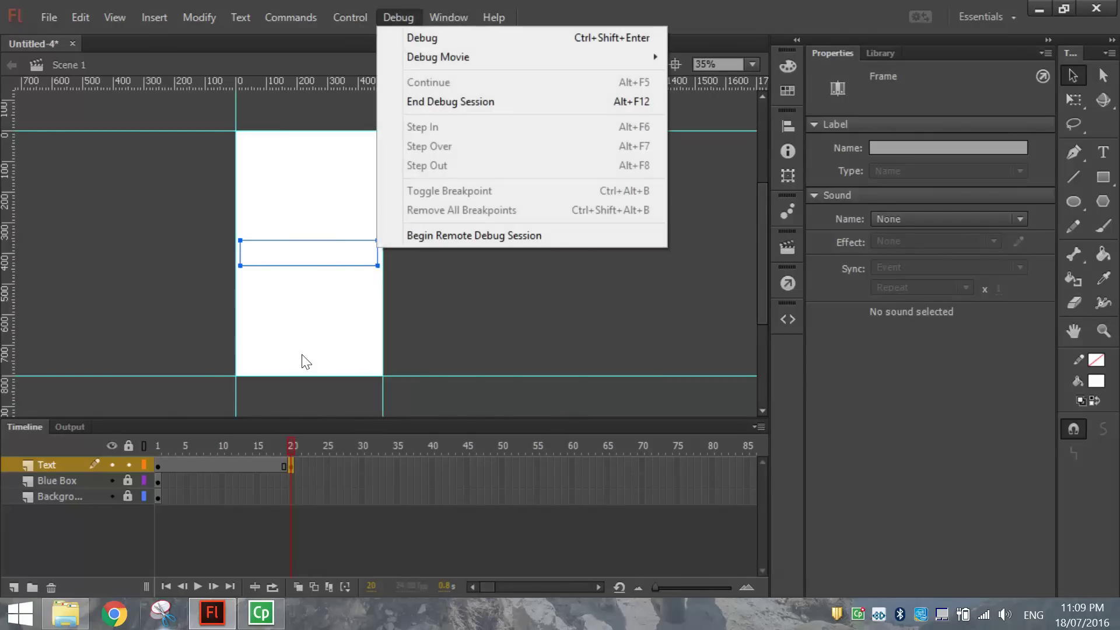
pyautogui.click(461, 349)
pyautogui.click(461, 349)
pyautogui.click(291, 465)
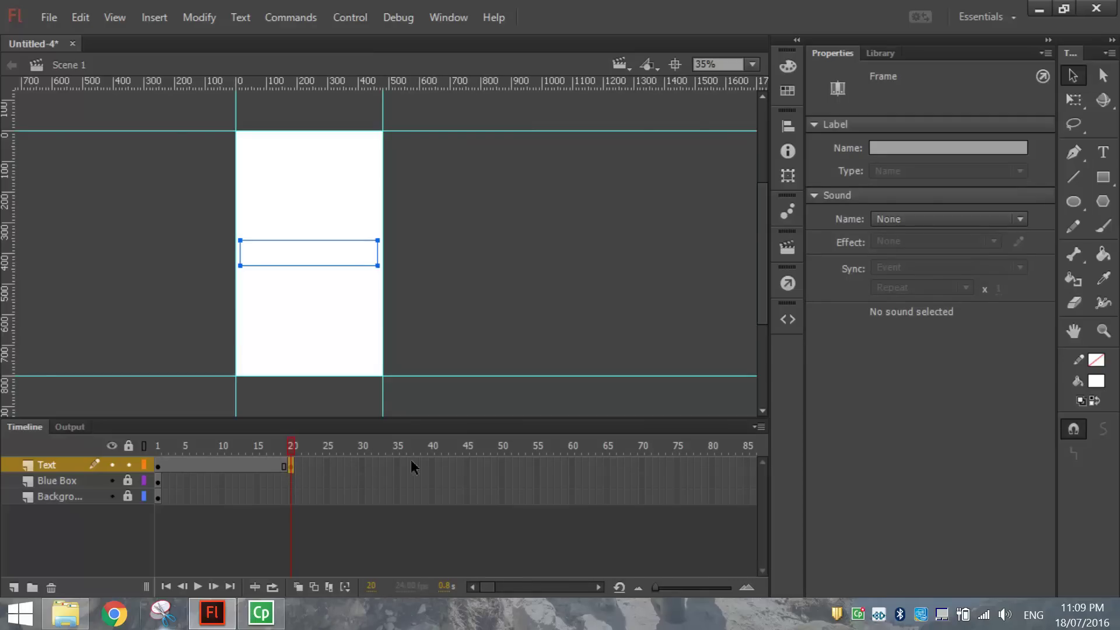
pyautogui.click(431, 466)
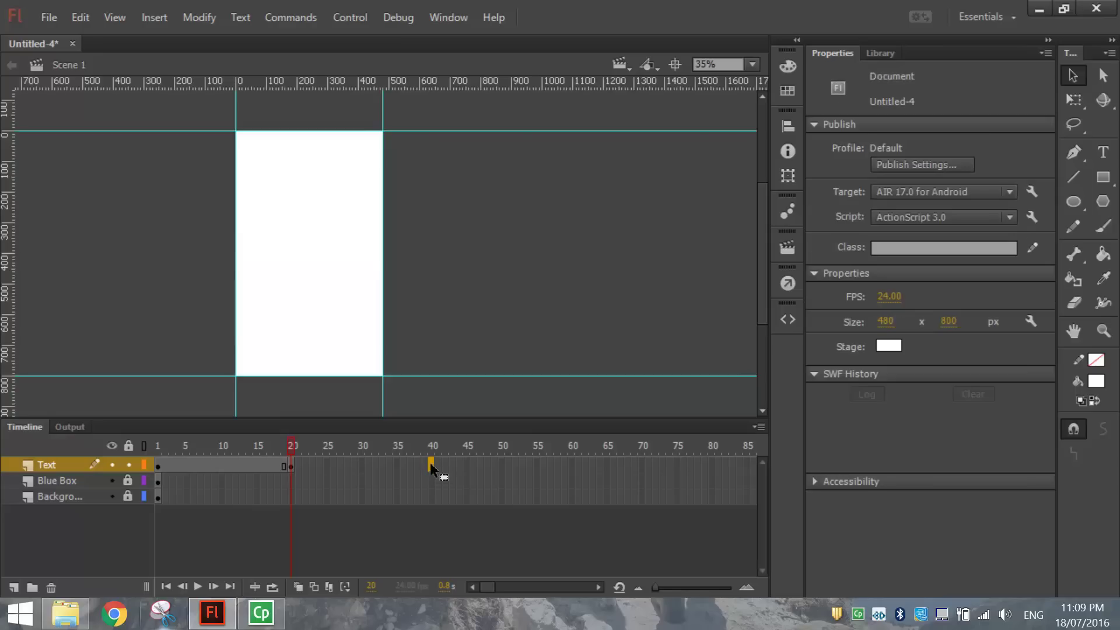
pyautogui.press('F6')
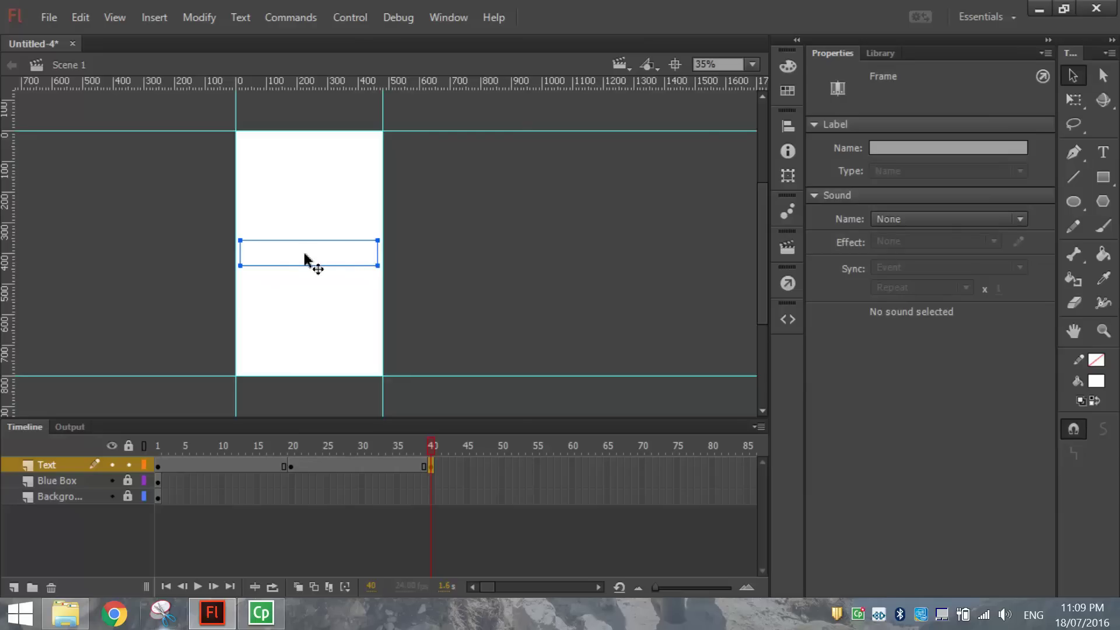
# Move the title at frame 40 straight up to just below the stage's upper edge.
pyautogui.hotkey('shift', 'Up')
pyautogui.hotkey('shift', 'Up')
pyautogui.hotkey('shift', 'Up')
pyautogui.hotkey('shift', 'Up')
pyautogui.hotkey('shift', 'Up')
pyautogui.hotkey('shift', 'Up')
pyautogui.hotkey('shift', 'Up')
pyautogui.hotkey('shift', 'Up')
pyautogui.hotkey('shift', 'Up')
pyautogui.hotkey('shift', 'Up')
pyautogui.hotkey('shift', 'Up')
pyautogui.hotkey('shift', 'Up')
pyautogui.hotkey('shift', 'Up')
pyautogui.hotkey('shift', 'Up')
pyautogui.hotkey('shift', 'Up')
pyautogui.hotkey('shift', 'Up')
pyautogui.hotkey('shift', 'Up')
pyautogui.hotkey('shift', 'Up')
pyautogui.hotkey('shift', 'Up')
pyautogui.hotkey('shift', 'Up')
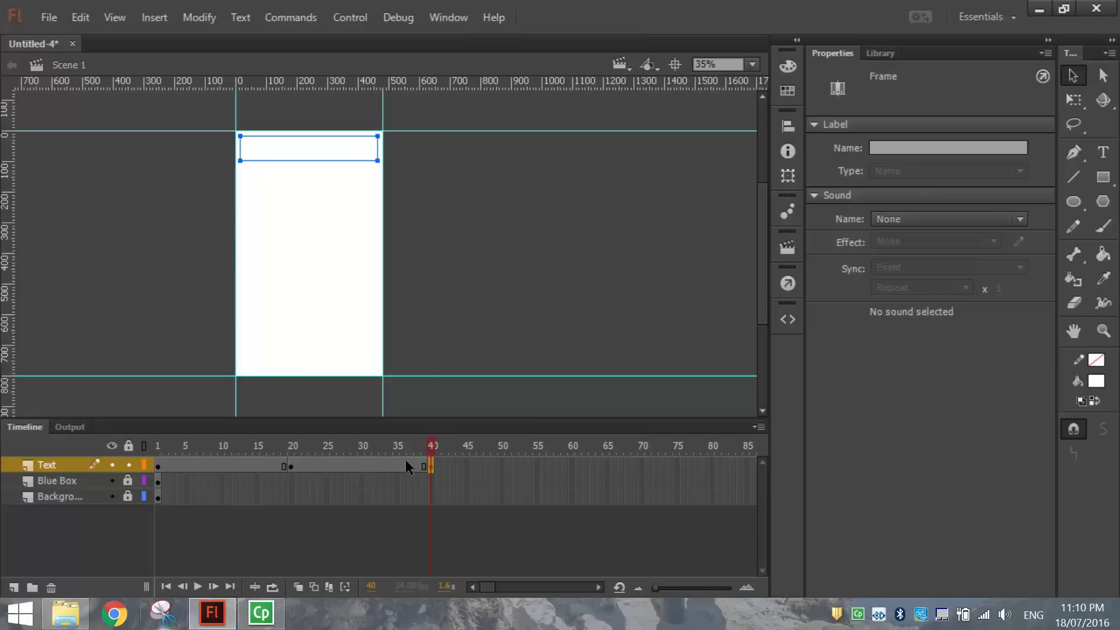
# Create a classic tween between frames 20 and 40 on the Text layer and play the animation.
pyautogui.rightClick(359, 463)
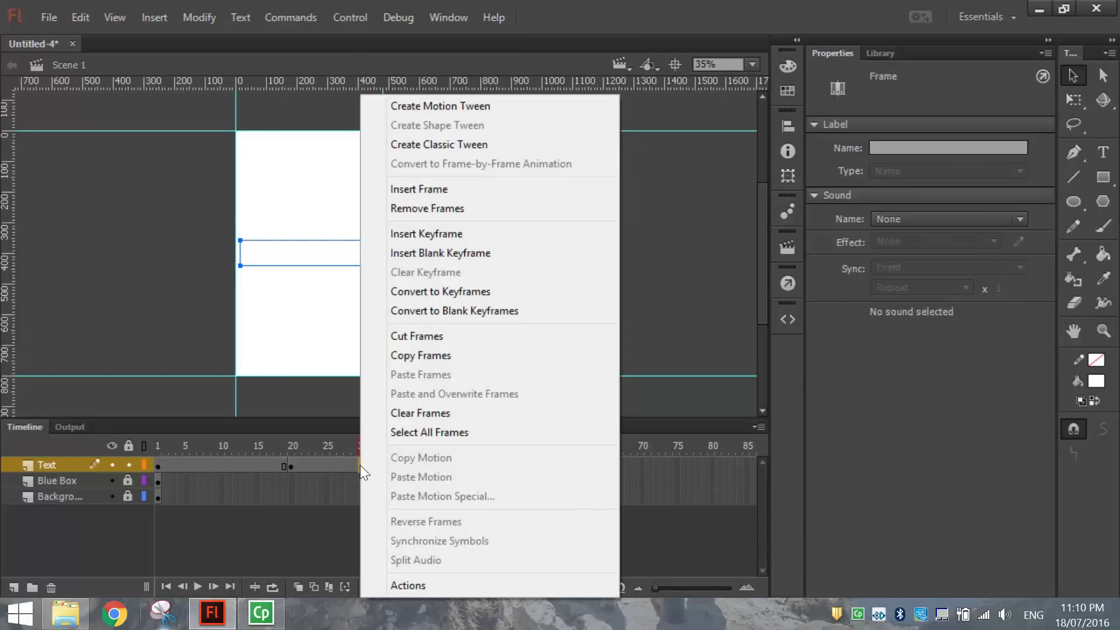
pyautogui.click(456, 145)
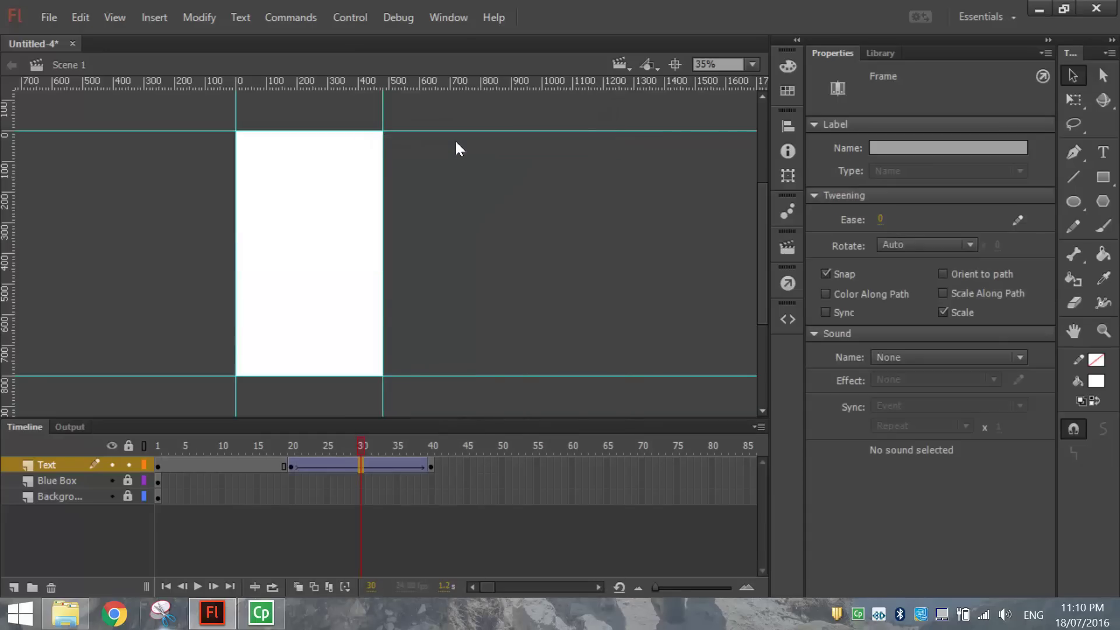
pyautogui.click(281, 442)
pyautogui.press('Return')
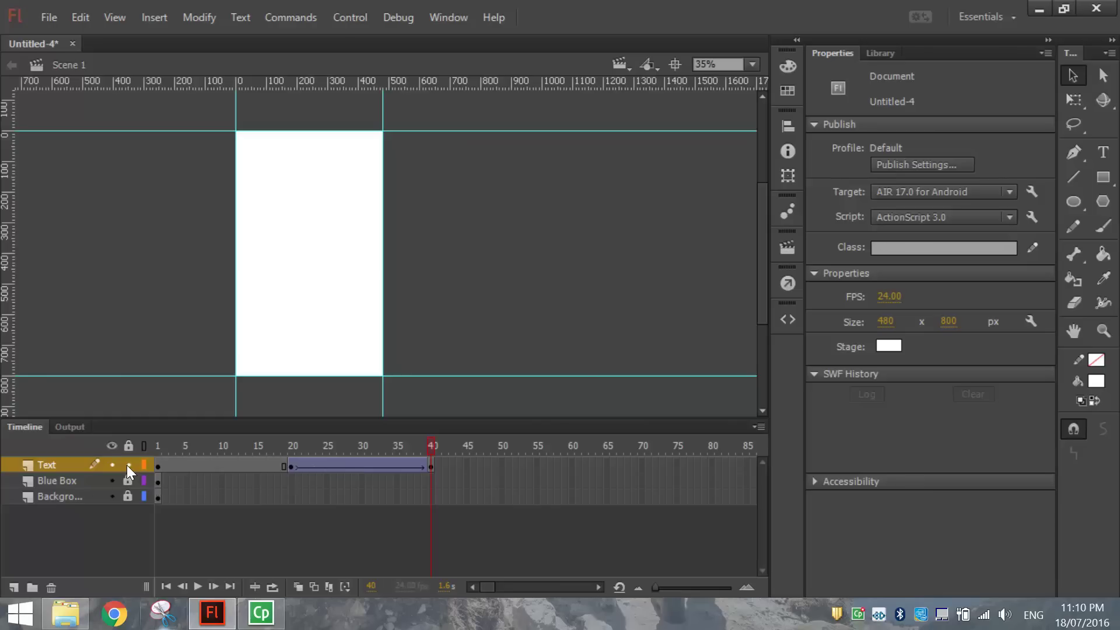
# Lock the Text layer and insert a keyframe at frame 20 of the unlocked Blue Box layer.
pyautogui.click(72, 481)
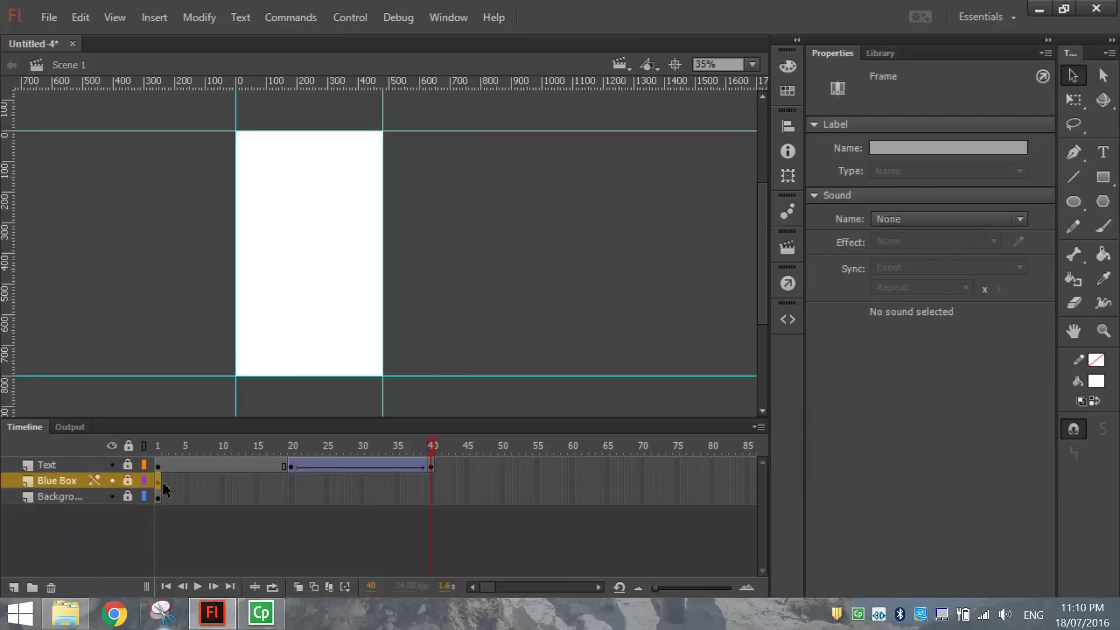
pyautogui.moveTo(165, 490); pyautogui.dragTo(292, 484)
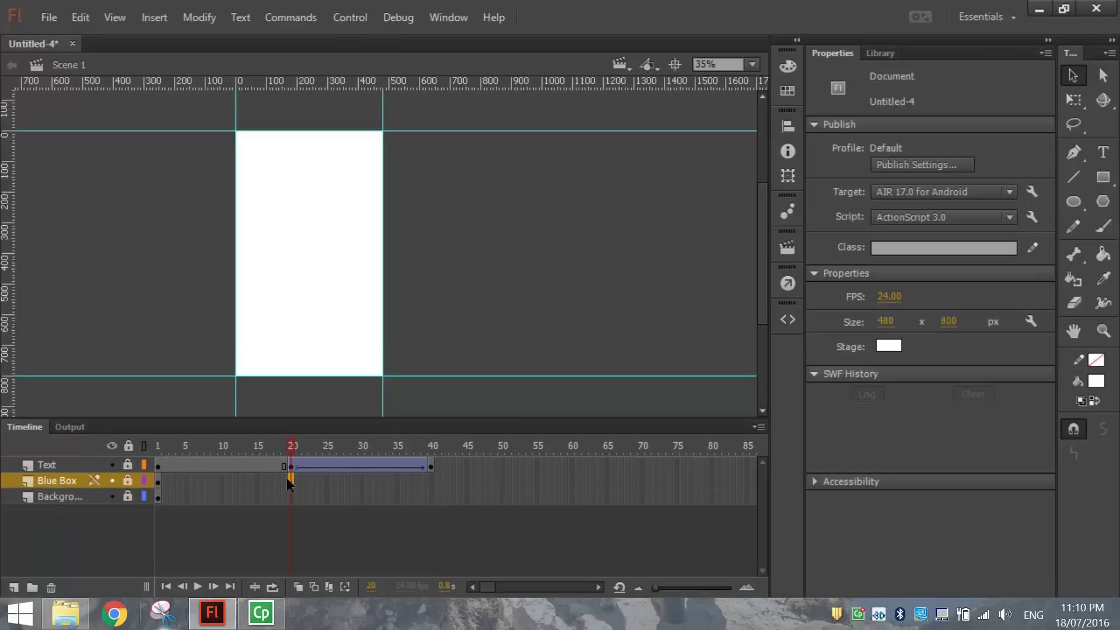
pyautogui.click(289, 484)
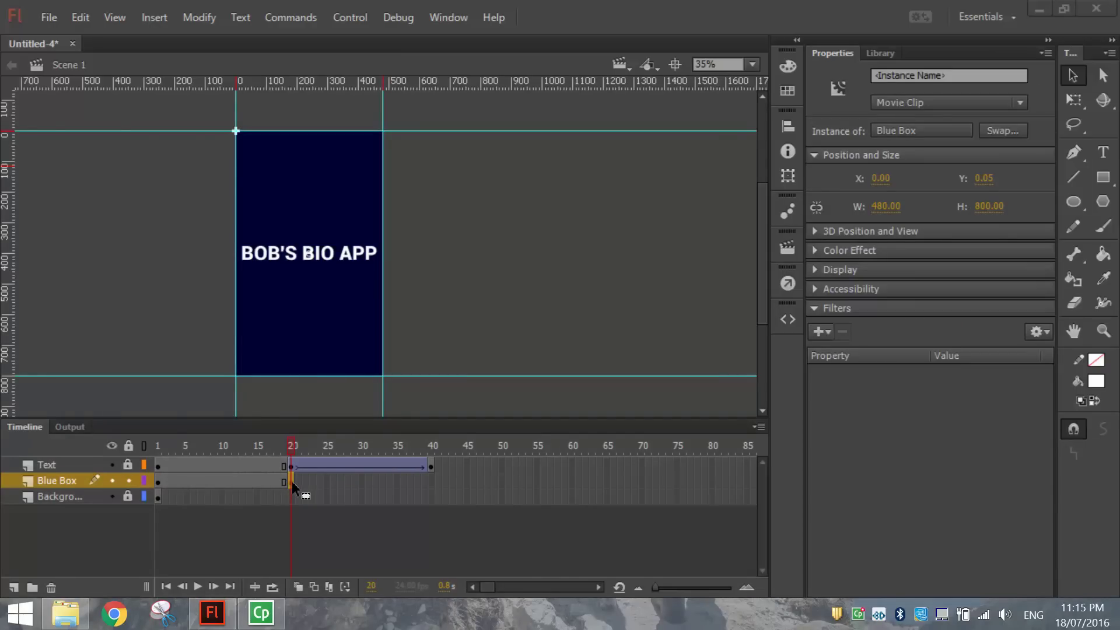
# Hide the Text layer and, with Free Transform, move the blue box's transformation point to the middle of its upper edge.
pyautogui.click(1076, 100)
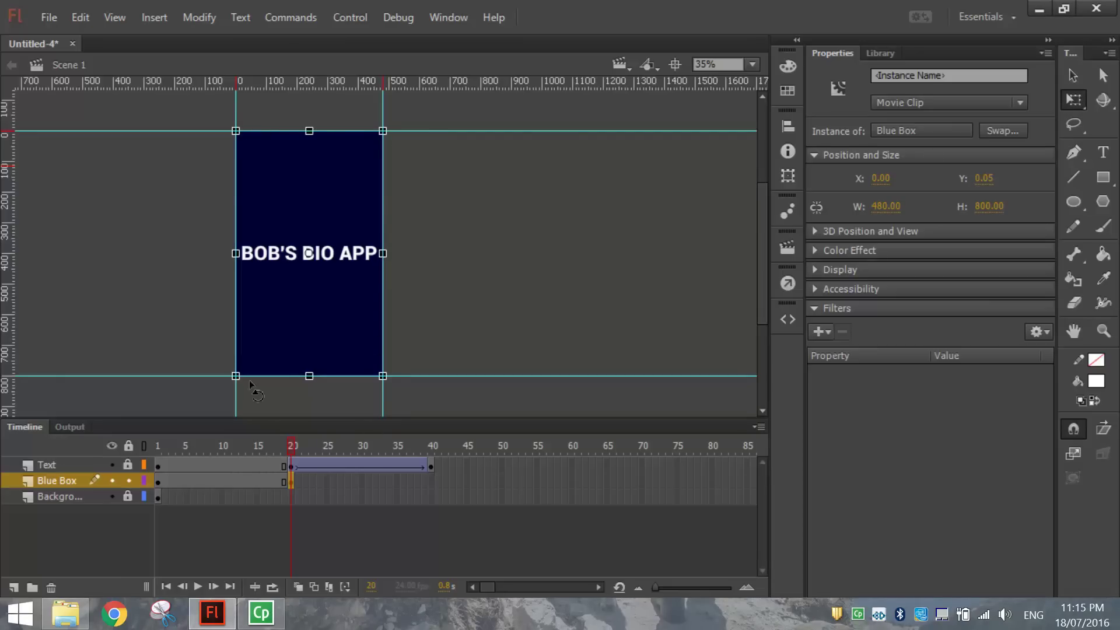
pyautogui.click(112, 465)
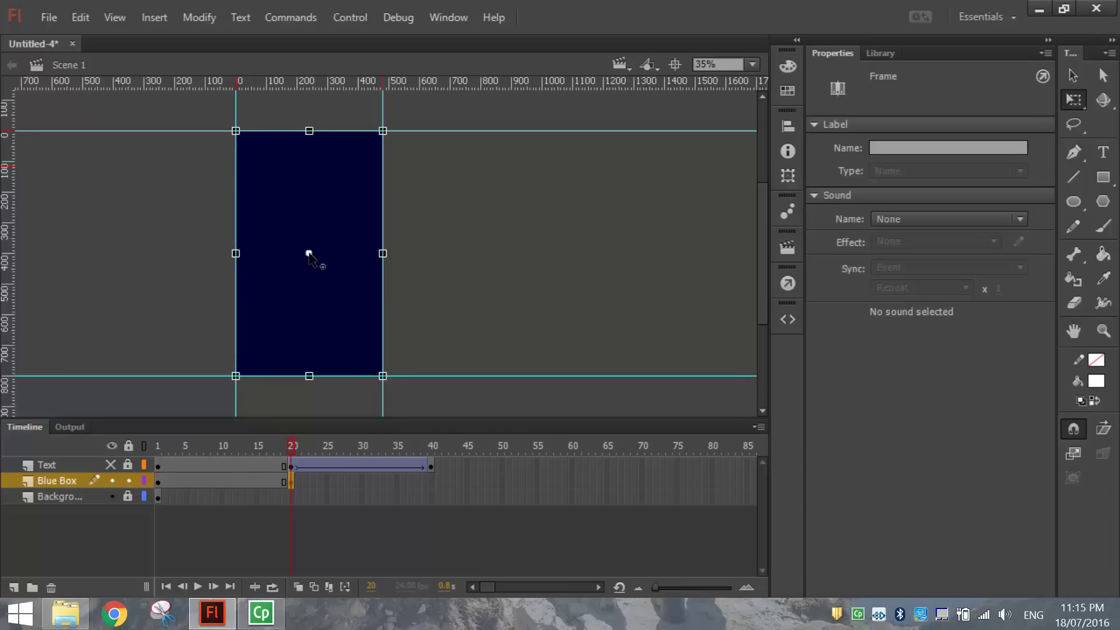
pyautogui.moveTo(309, 255); pyautogui.dragTo(309, 130)
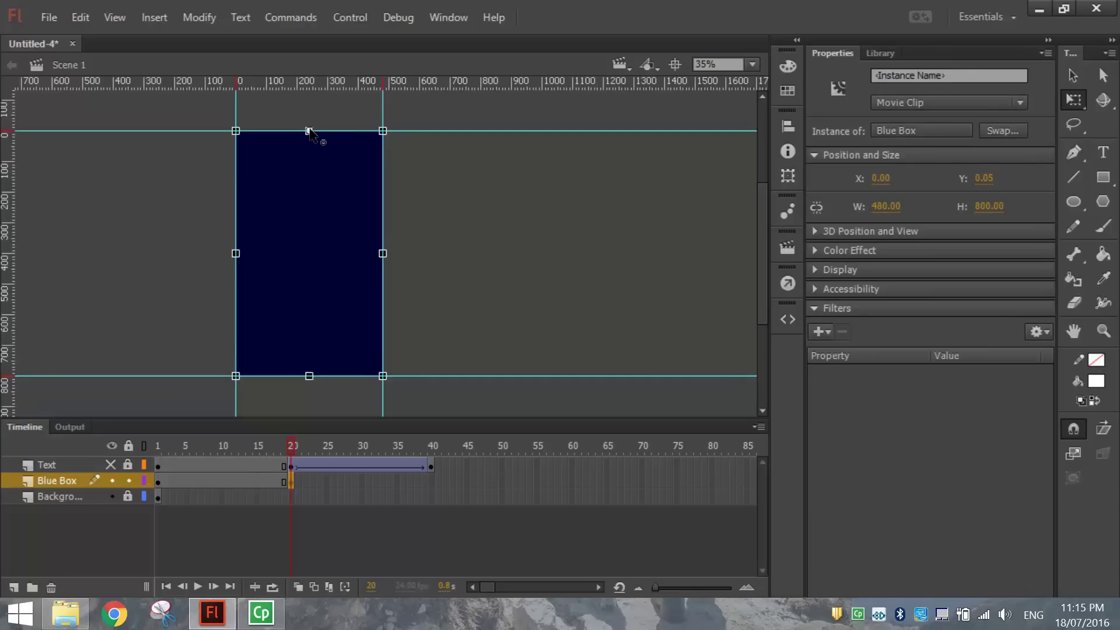
pyautogui.scroll(4, 314, 127)
pyautogui.scroll(2, 313, 127)
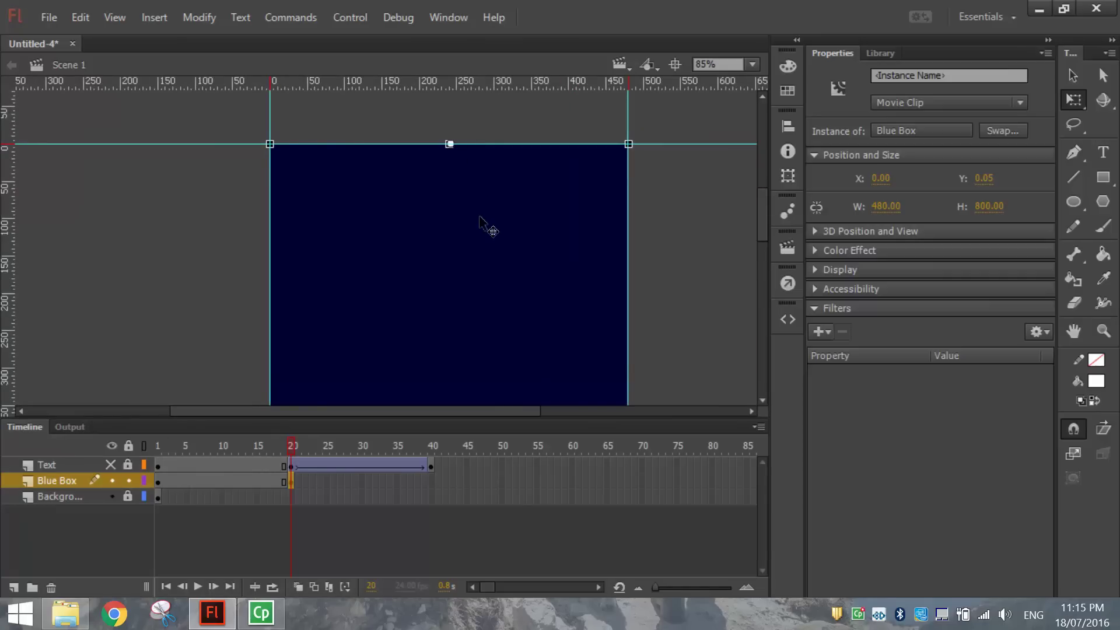
# Insert a keyframe at frame 40 of the Blue Box layer and make the Text layer visible again.
pyautogui.scroll(-2, 491, 229)
pyautogui.click(752, 65)
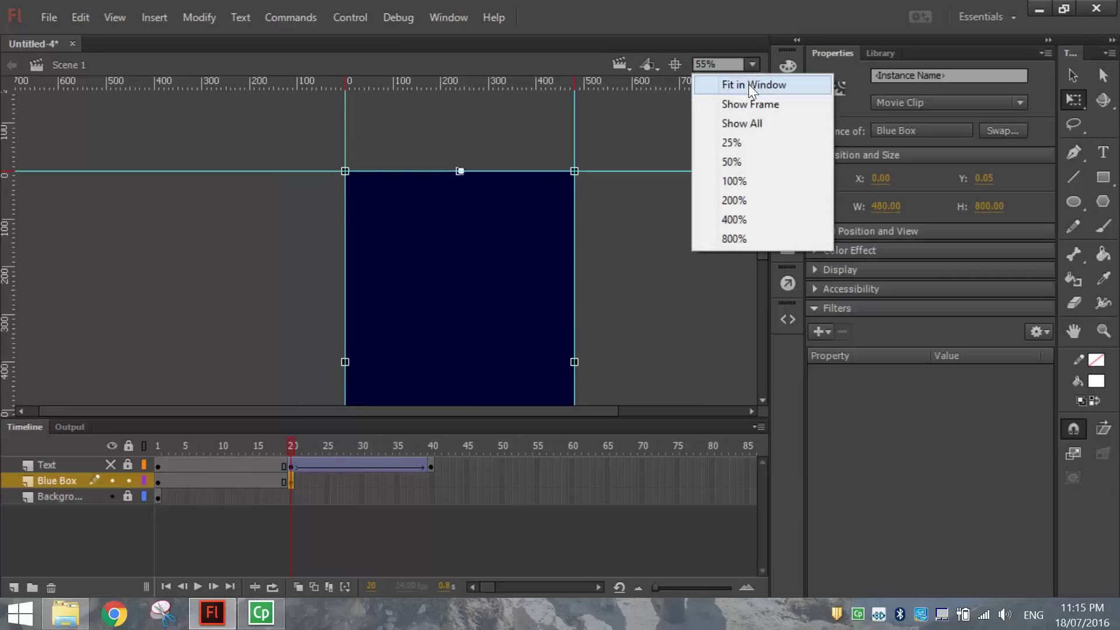
pyautogui.click(750, 85)
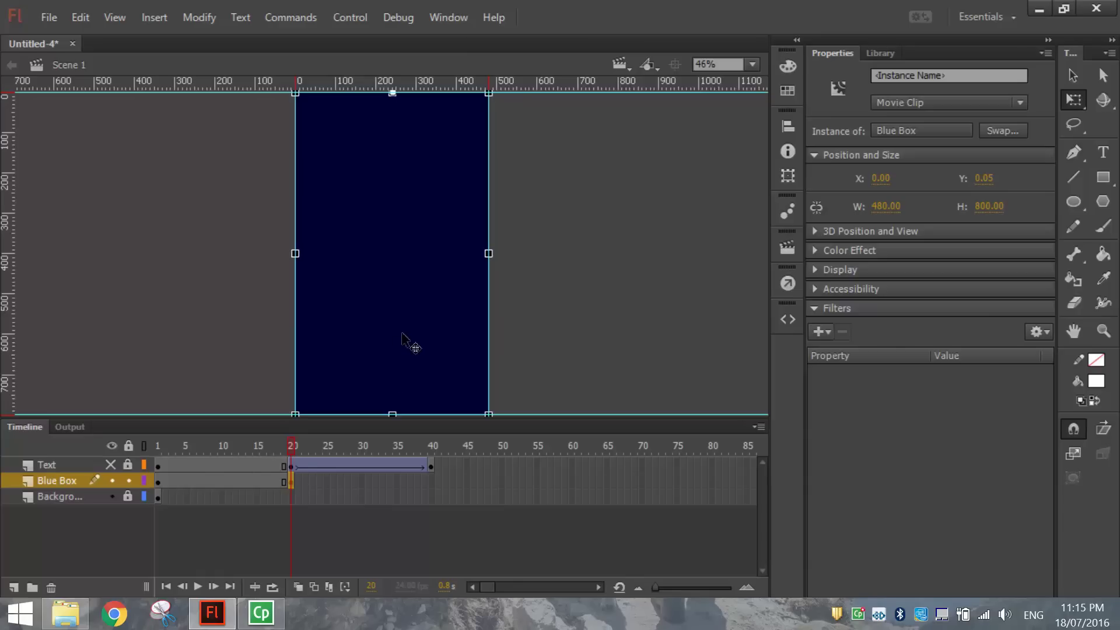
pyautogui.click(433, 482)
pyautogui.click(435, 488)
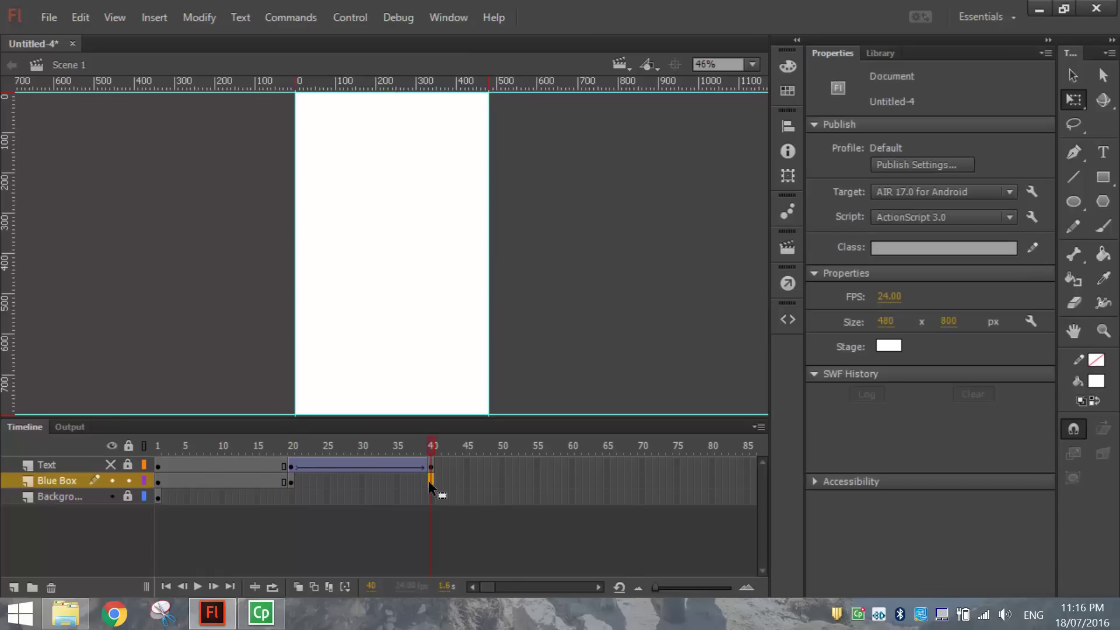
pyautogui.press('F6')
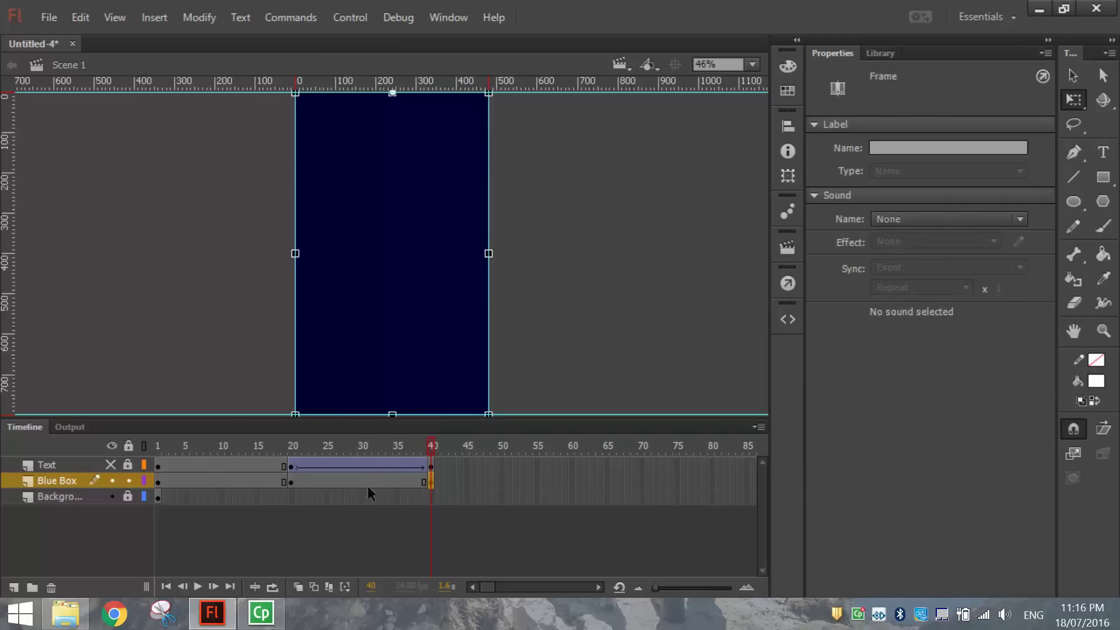
pyautogui.click(110, 465)
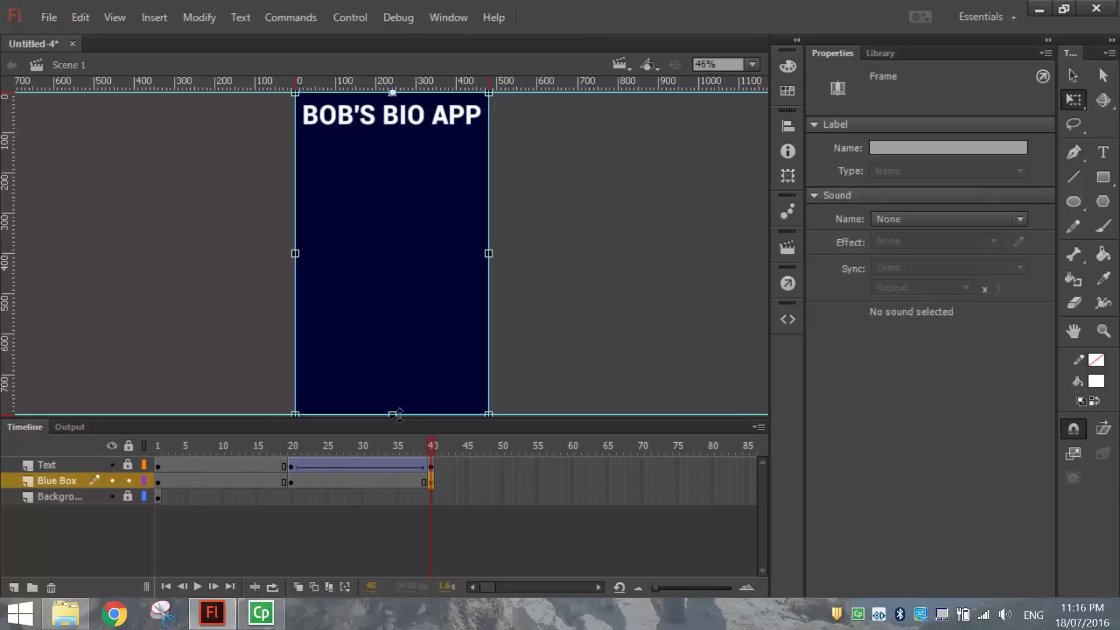
# At frame 40, shrink the blue box upward from its lower edge to about 203 px high, forming a header band behind the title.
pyautogui.moveTo(399, 414); pyautogui.dragTo(402, 142)
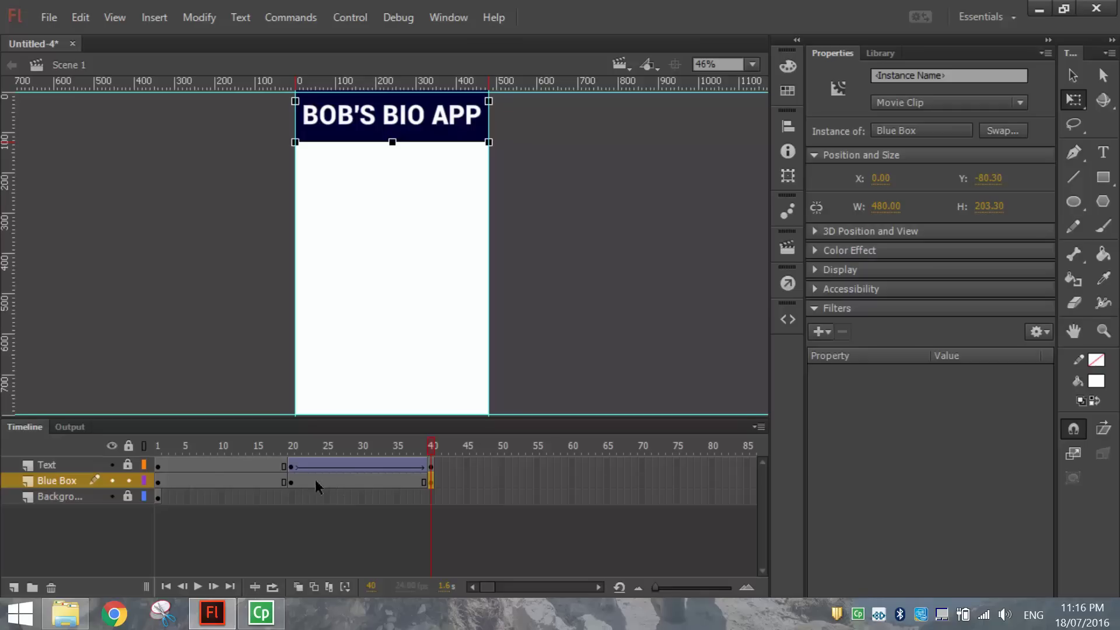
pyautogui.click(291, 482)
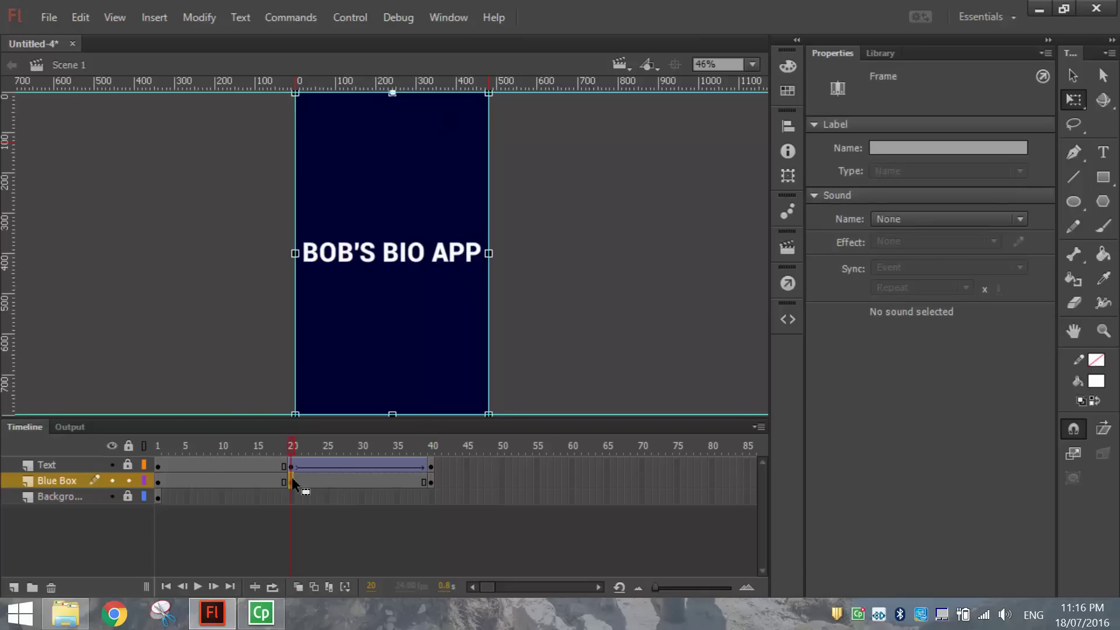
pyautogui.click(431, 483)
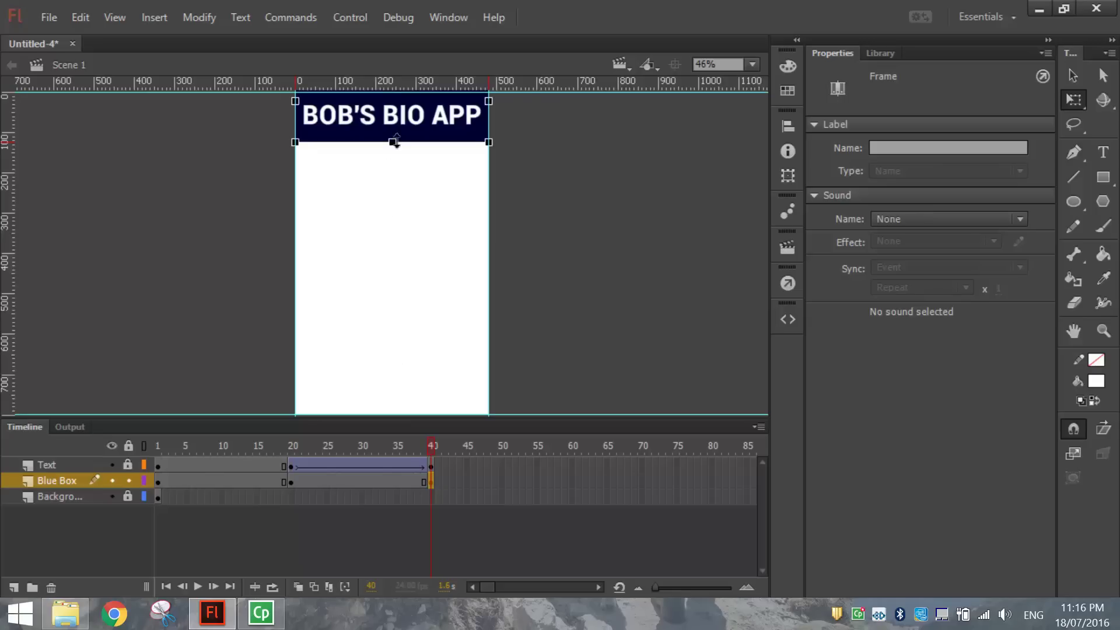
# Create a classic tween between frames 20 and 40 on the Blue Box layer and play the animation from frame 1.
pyautogui.rightClick(367, 485)
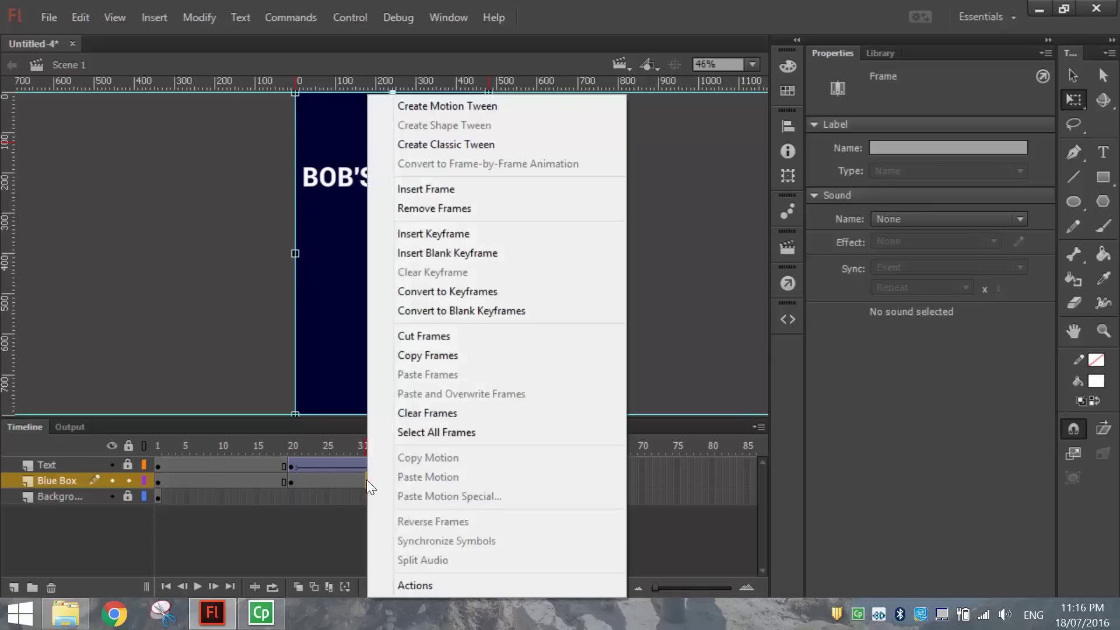
pyautogui.click(435, 150)
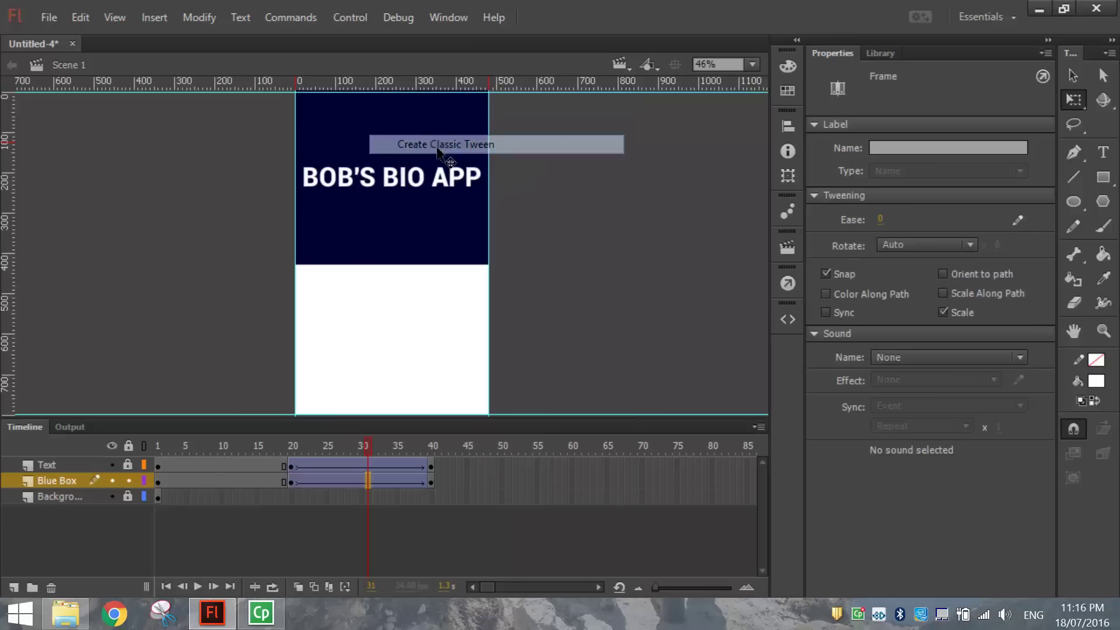
pyautogui.click(163, 465)
pyautogui.click(158, 461)
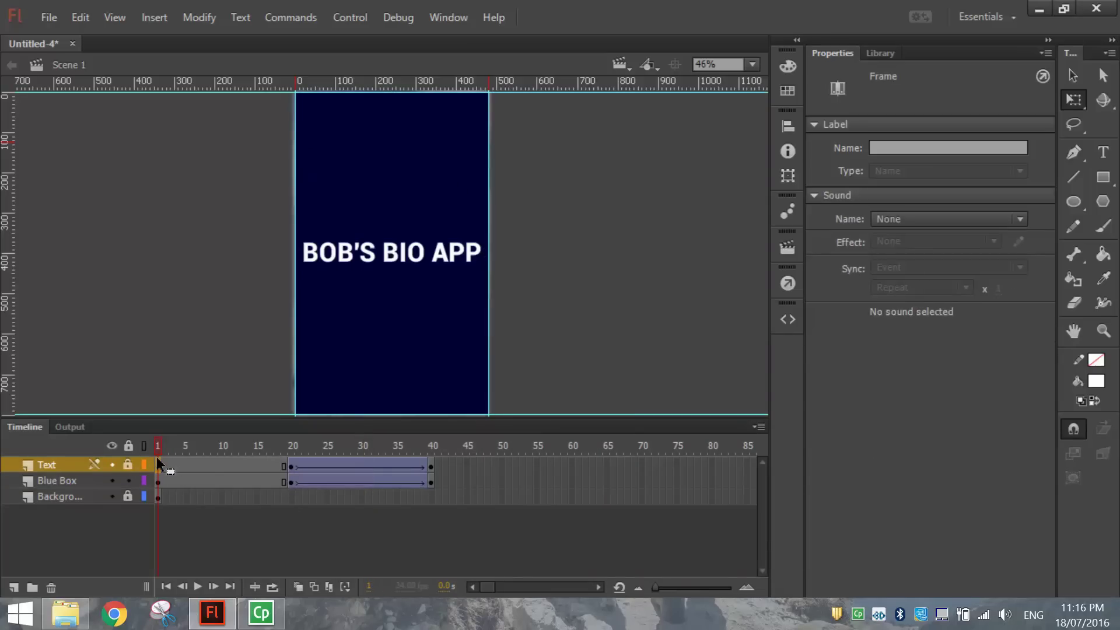
pyautogui.press('Return')
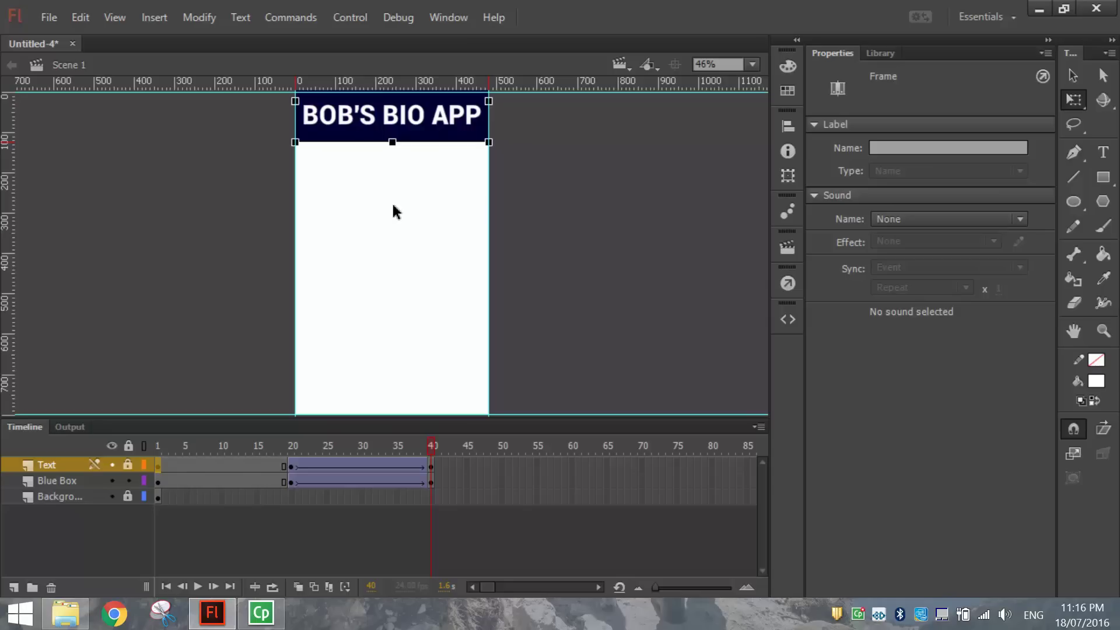
# Extend the Background layer with a regular frame at frame 40 and play the animation from frame 1.
pyautogui.click(158, 500)
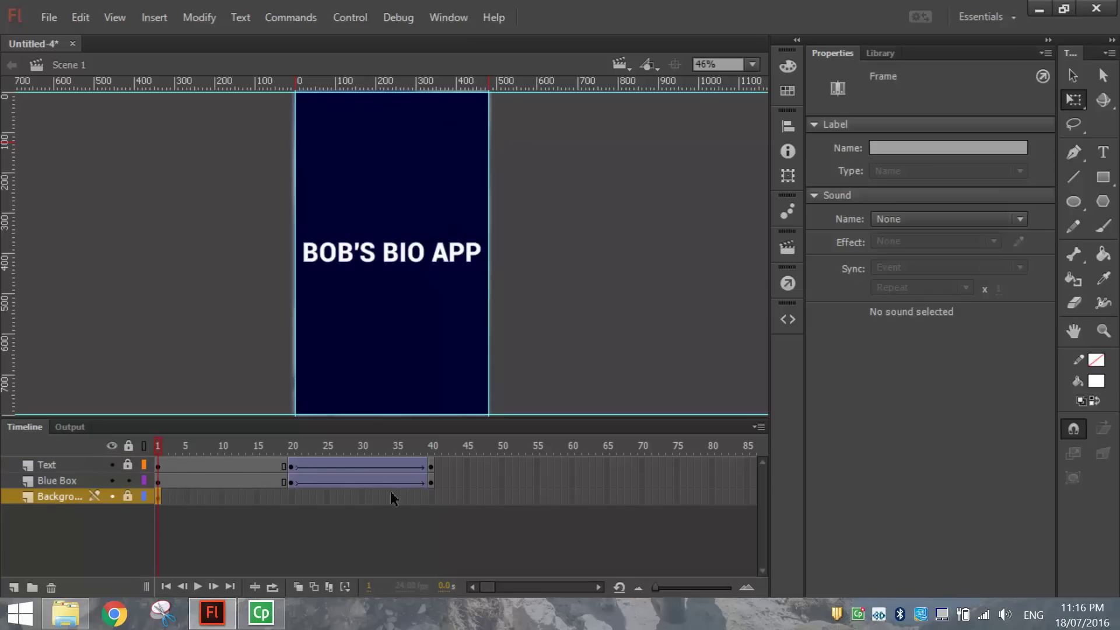
pyautogui.click(433, 498)
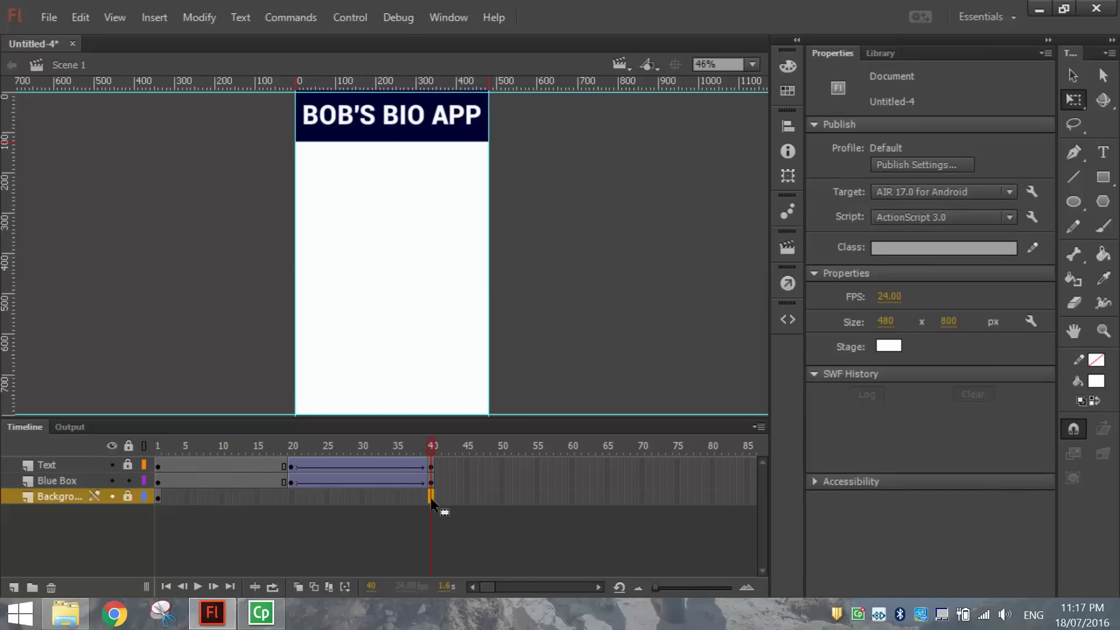
pyautogui.rightClick(432, 503)
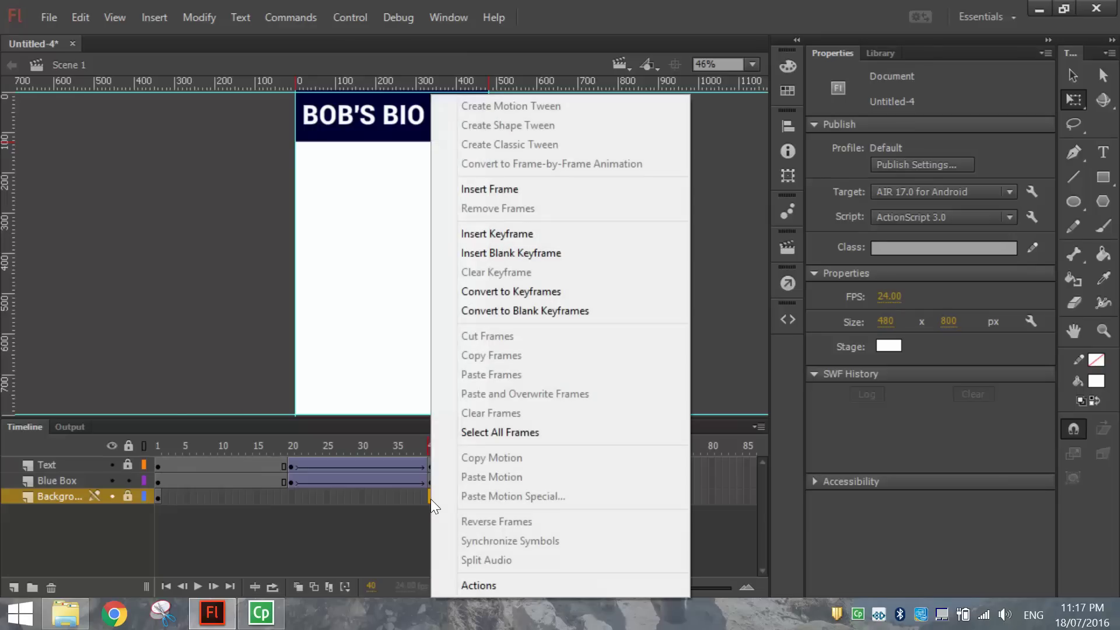
pyautogui.click(503, 189)
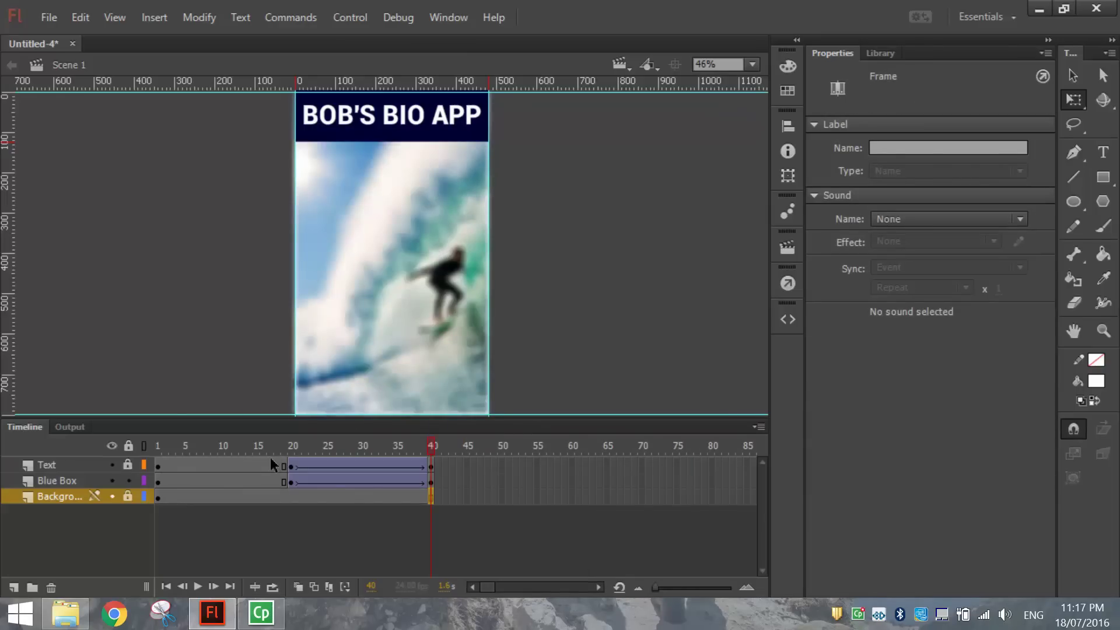
pyautogui.click(157, 465)
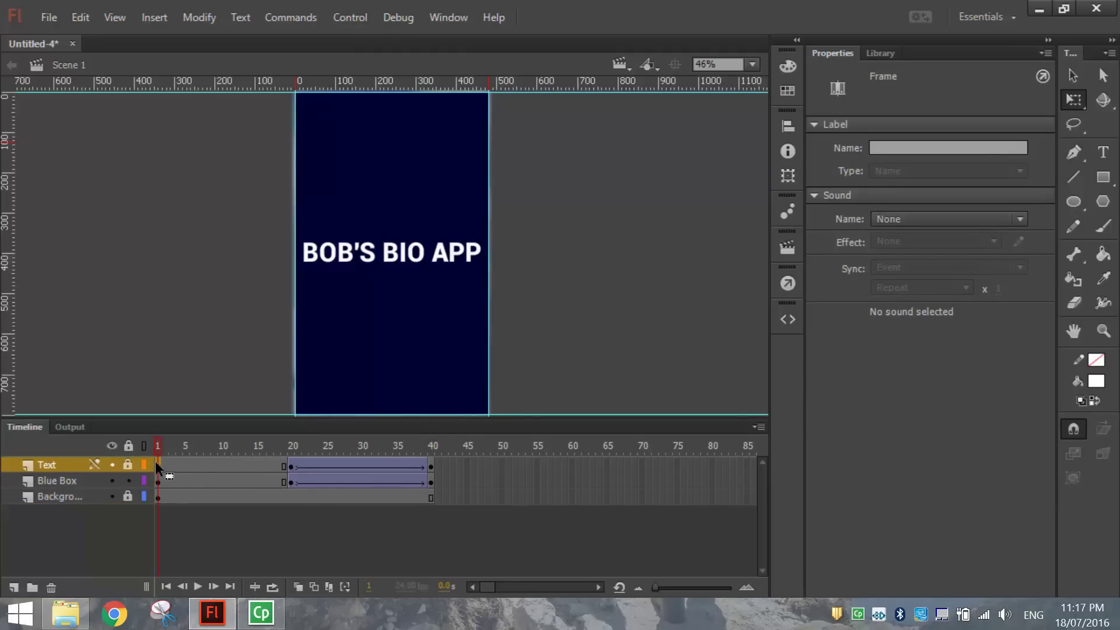
pyautogui.press('Return')
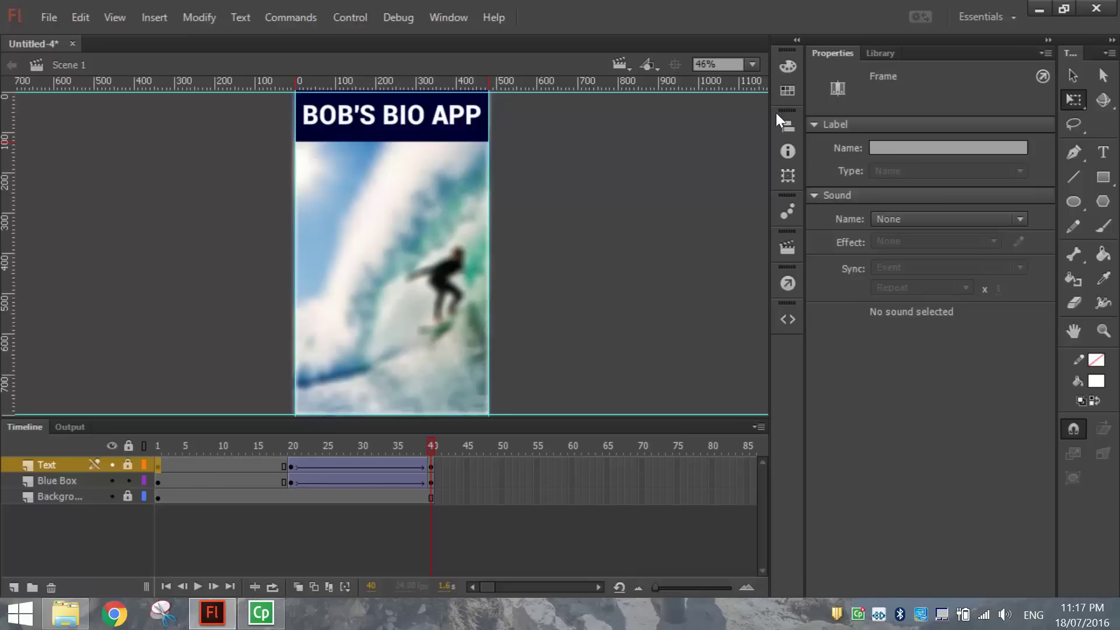
# Lock the Blue Box layer and rename Scene 1 as Splash.
pyautogui.click(1074, 77)
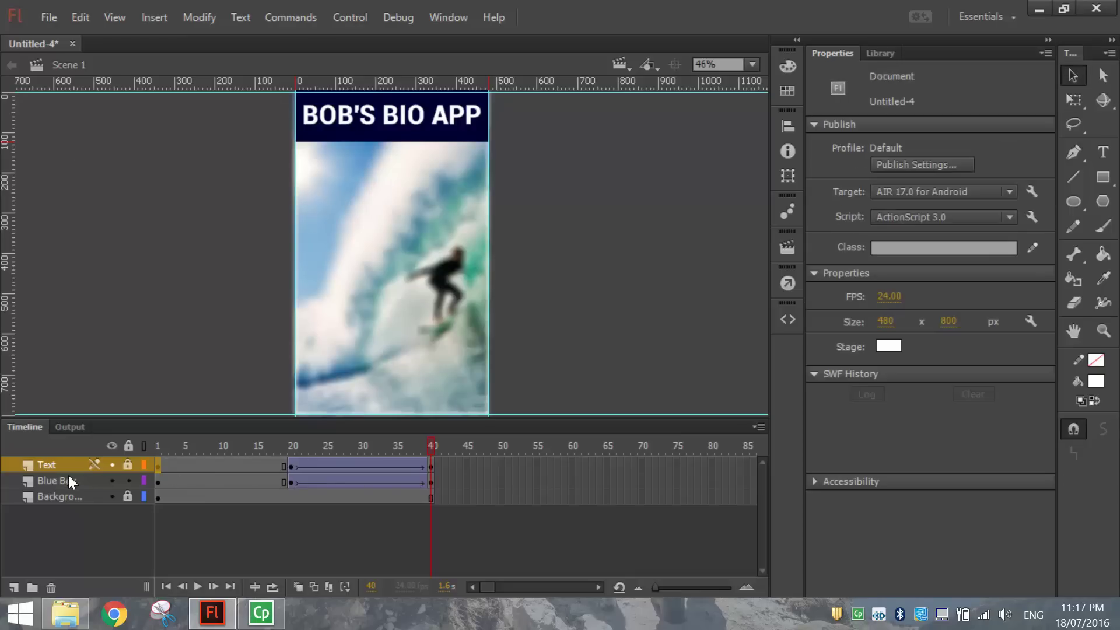
pyautogui.click(128, 480)
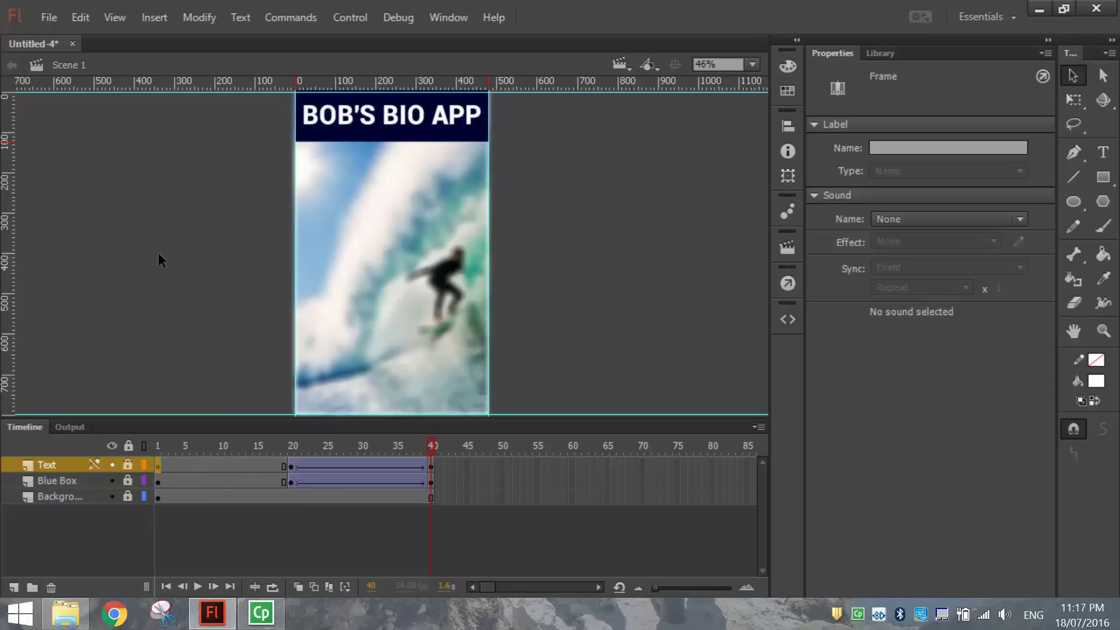
pyautogui.click(440, 14)
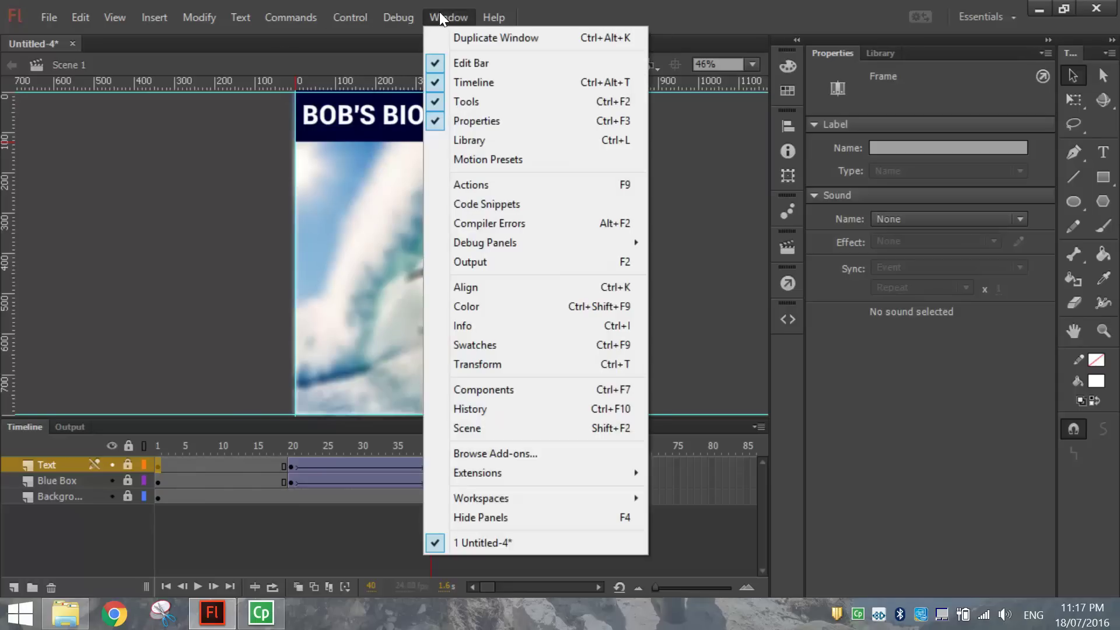
pyautogui.click(489, 428)
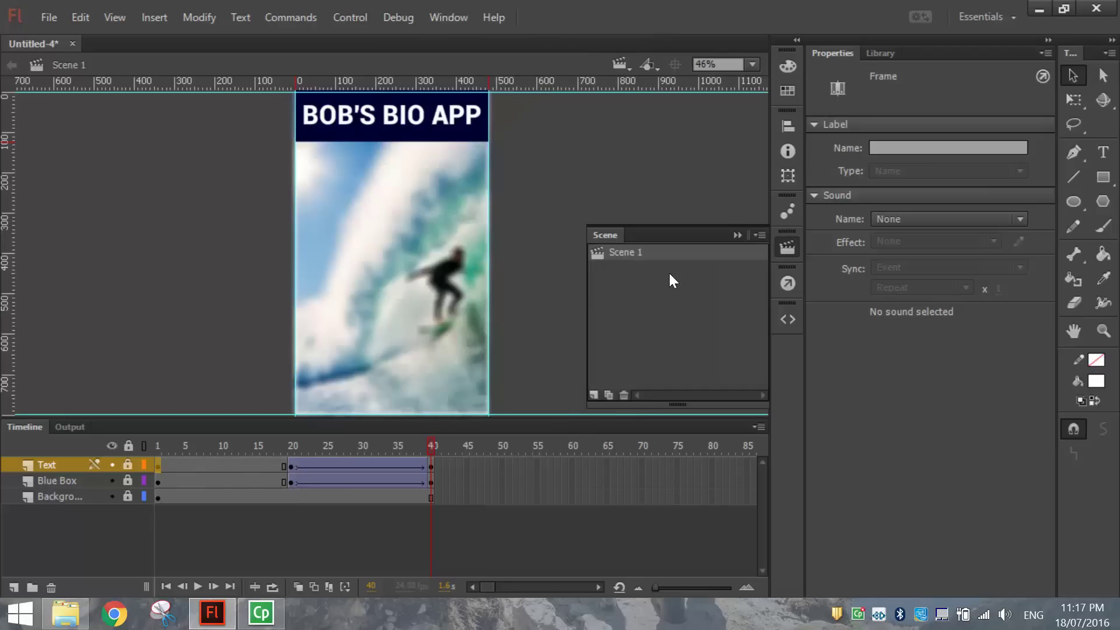
pyautogui.doubleClick(620, 253)
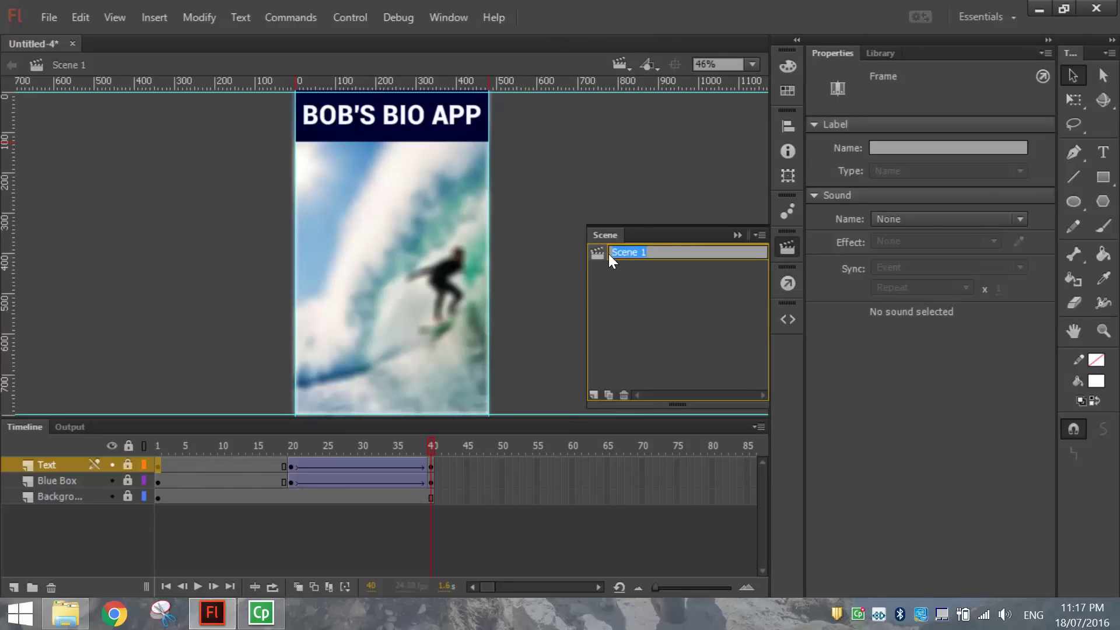
pyautogui.write('Splash')
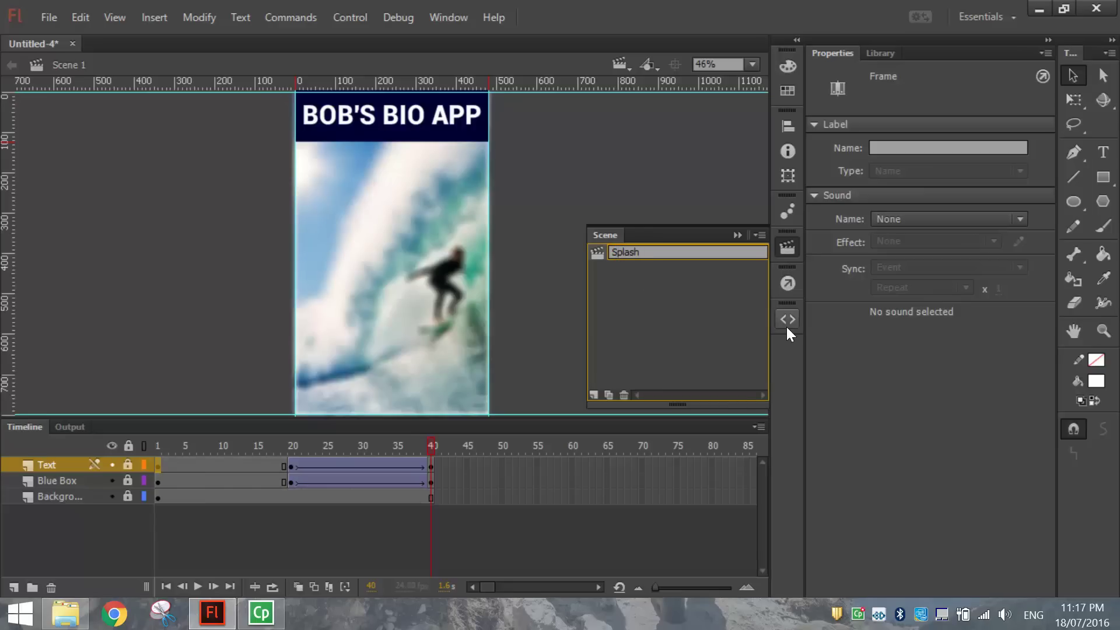
pyautogui.press('Return')
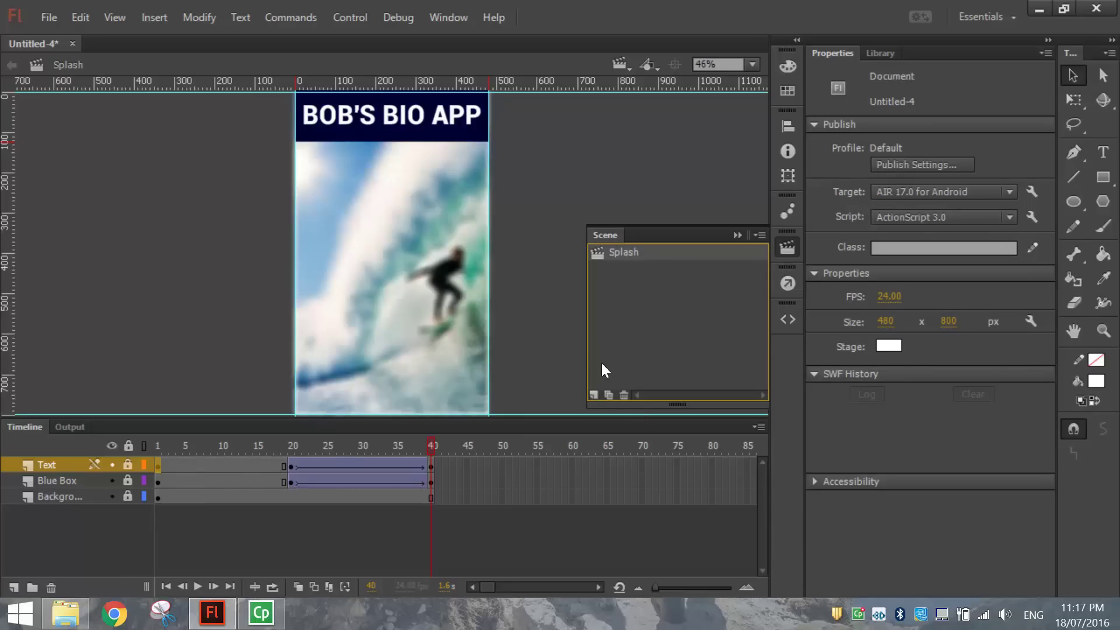
# Add a second scene named Contents and check switching between it and the Splash scene.
pyautogui.click(595, 396)
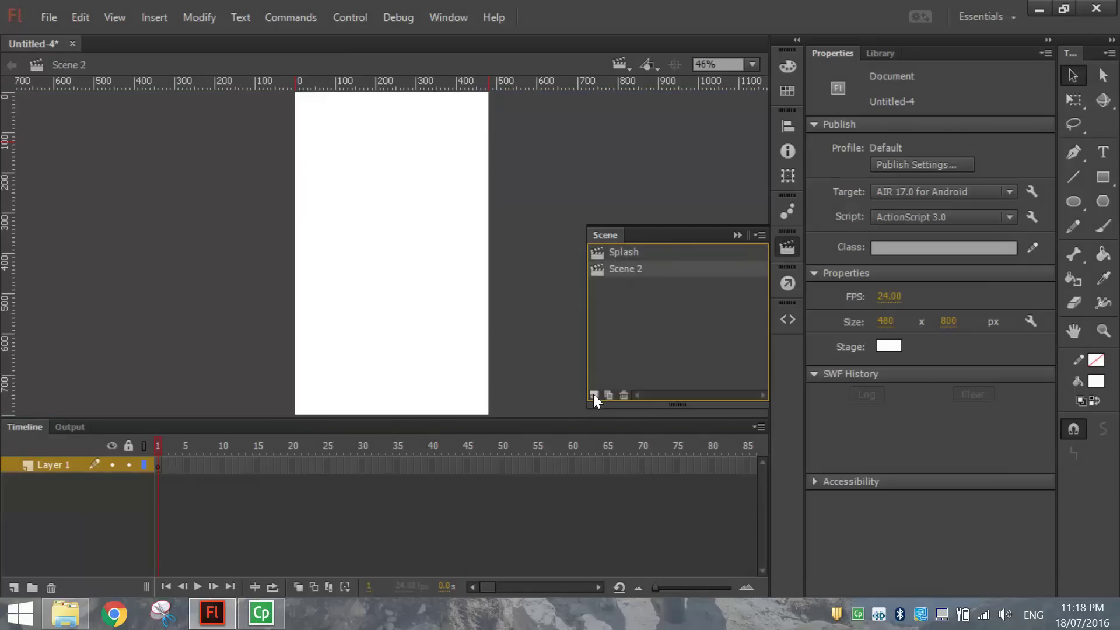
pyautogui.doubleClick(624, 269)
pyautogui.write('Contents')
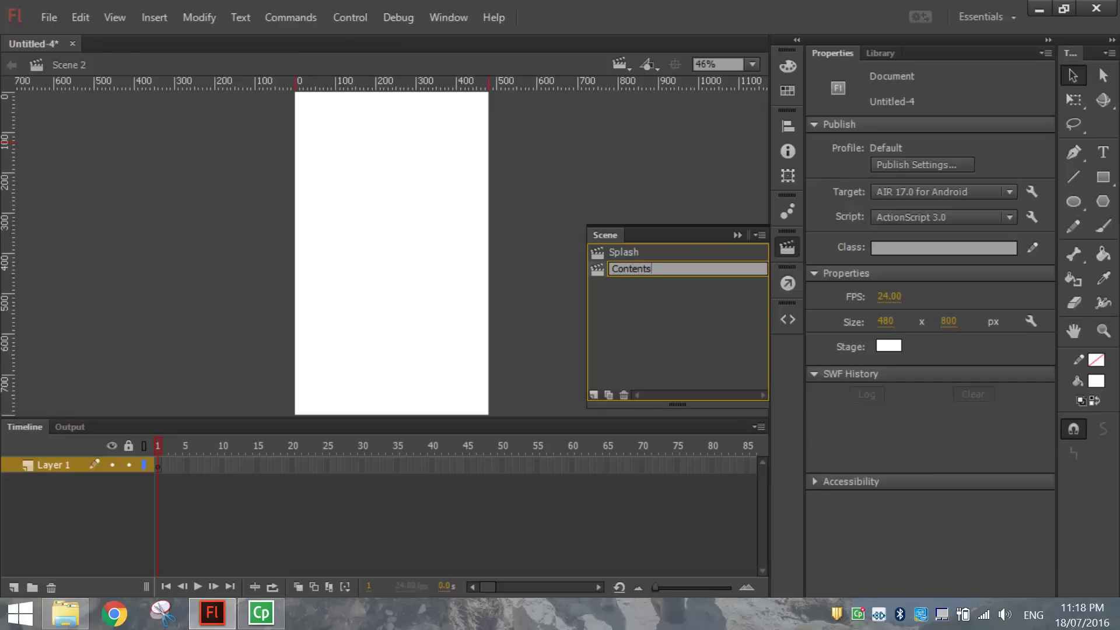
pyautogui.press('Return')
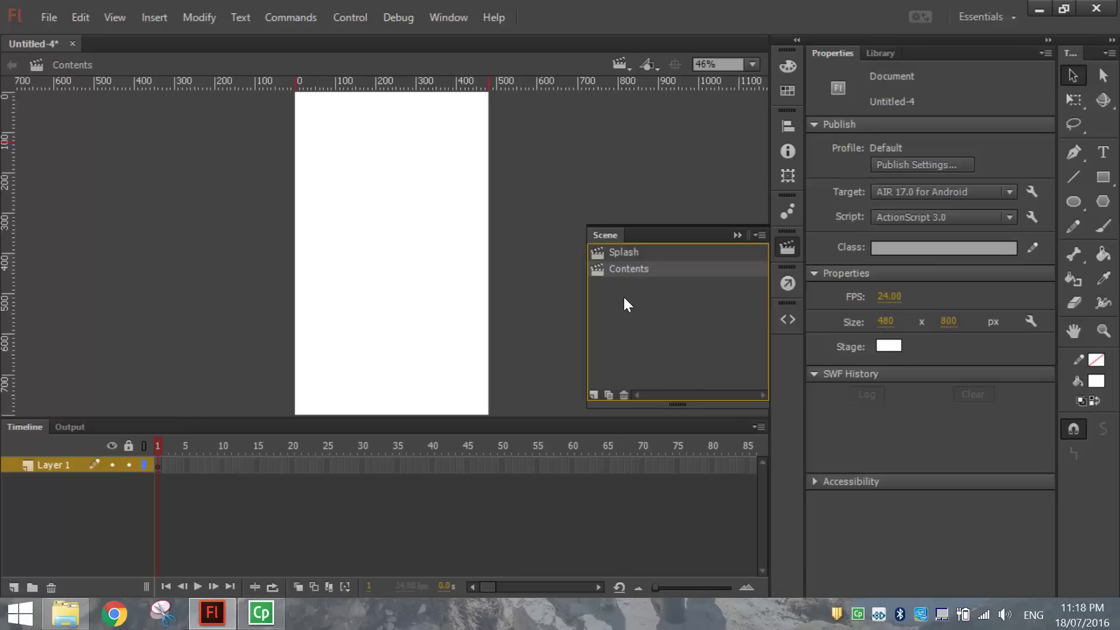
pyautogui.click(613, 252)
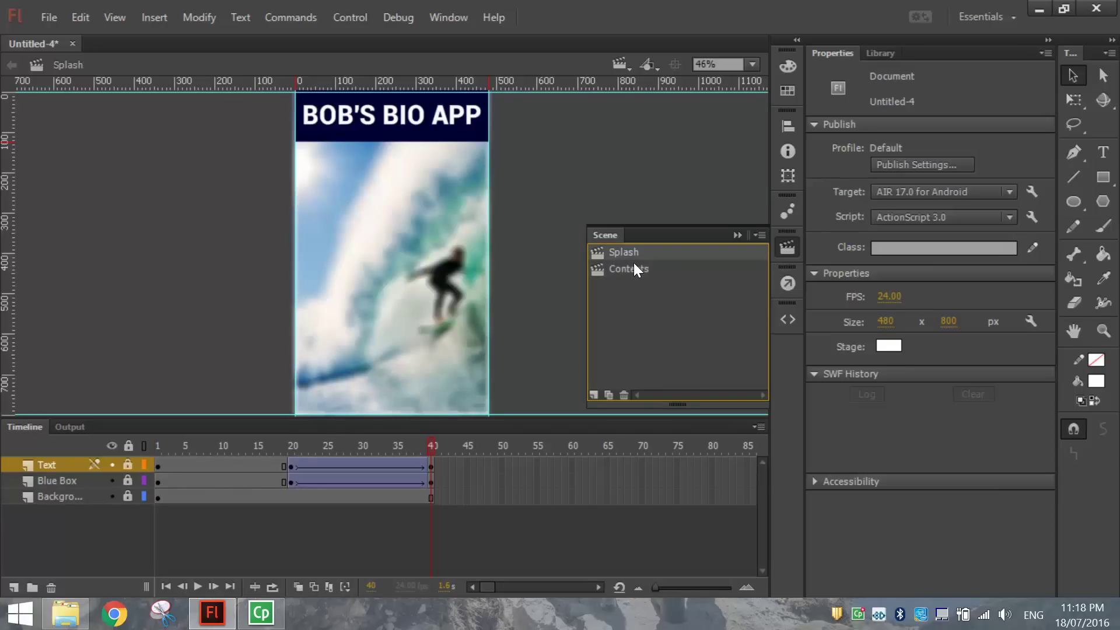
pyautogui.click(634, 263)
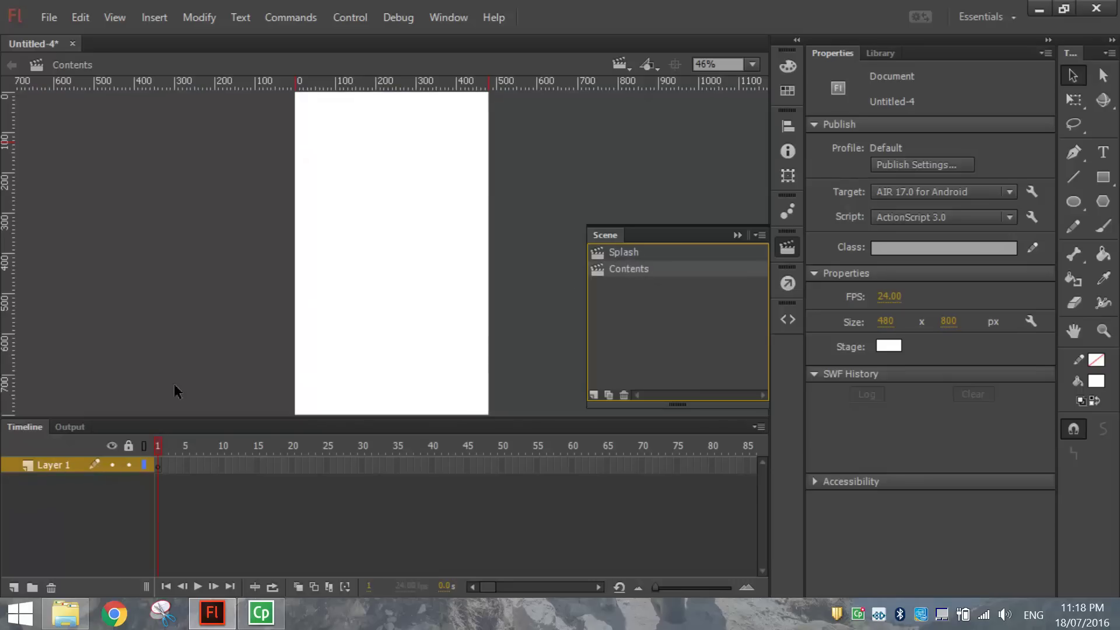
# Rename Layer 1 of the Contents scene as Background.
pyautogui.click(62, 461)
pyautogui.doubleClick(47, 460)
pyautogui.write('Background')
pyautogui.press('Return')
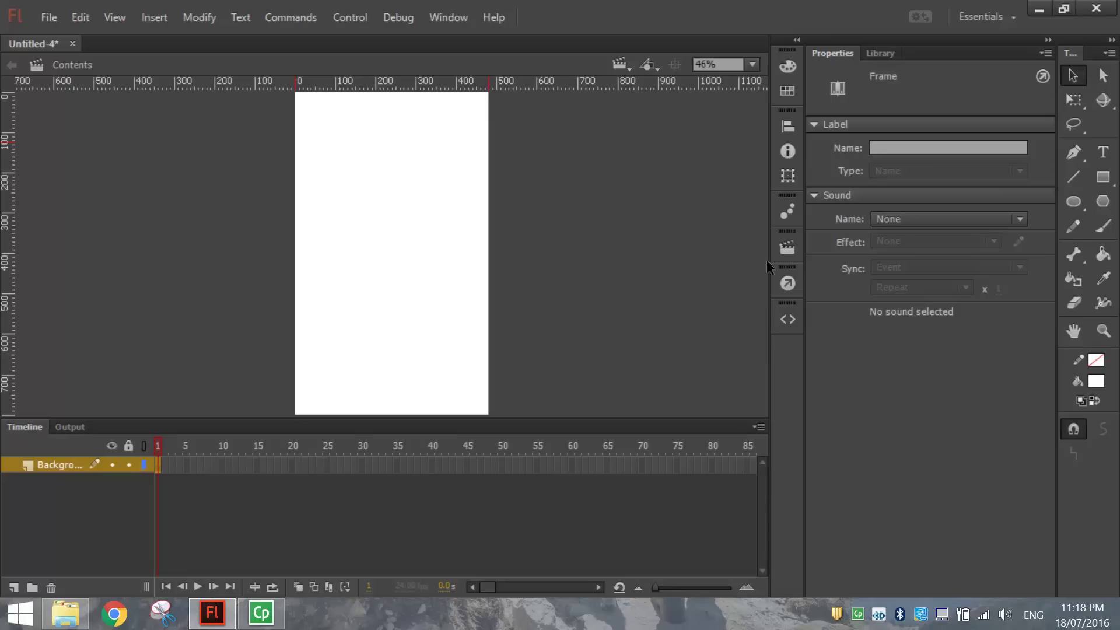
# In the Splash scene, unlock the Background layer and copy the blurred surfer image.
pyautogui.click(788, 248)
pyautogui.click(625, 252)
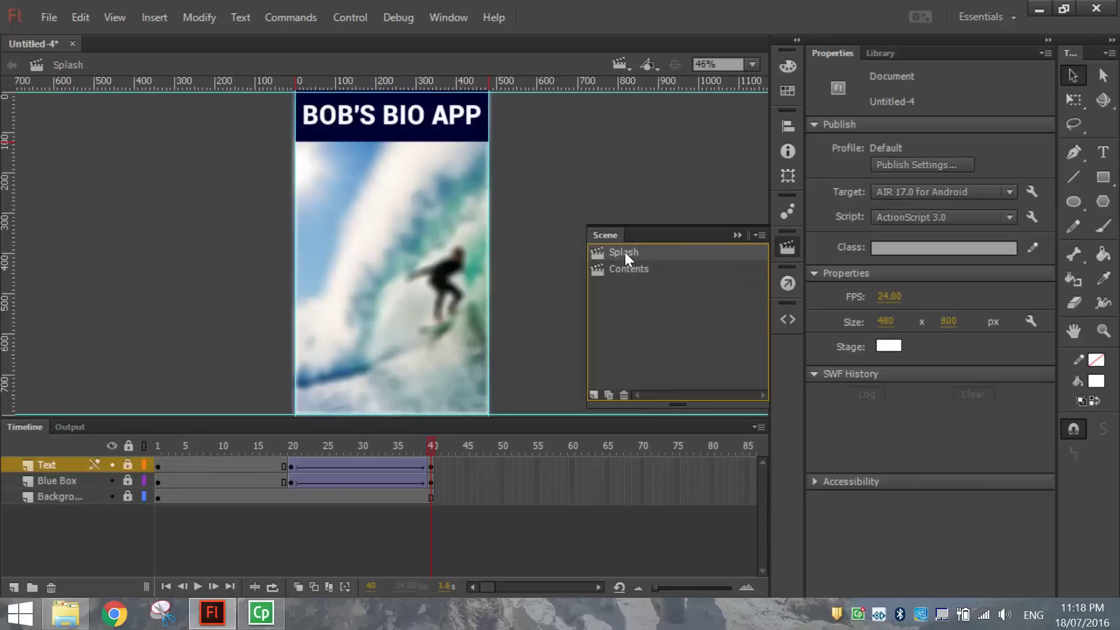
pyautogui.click(123, 496)
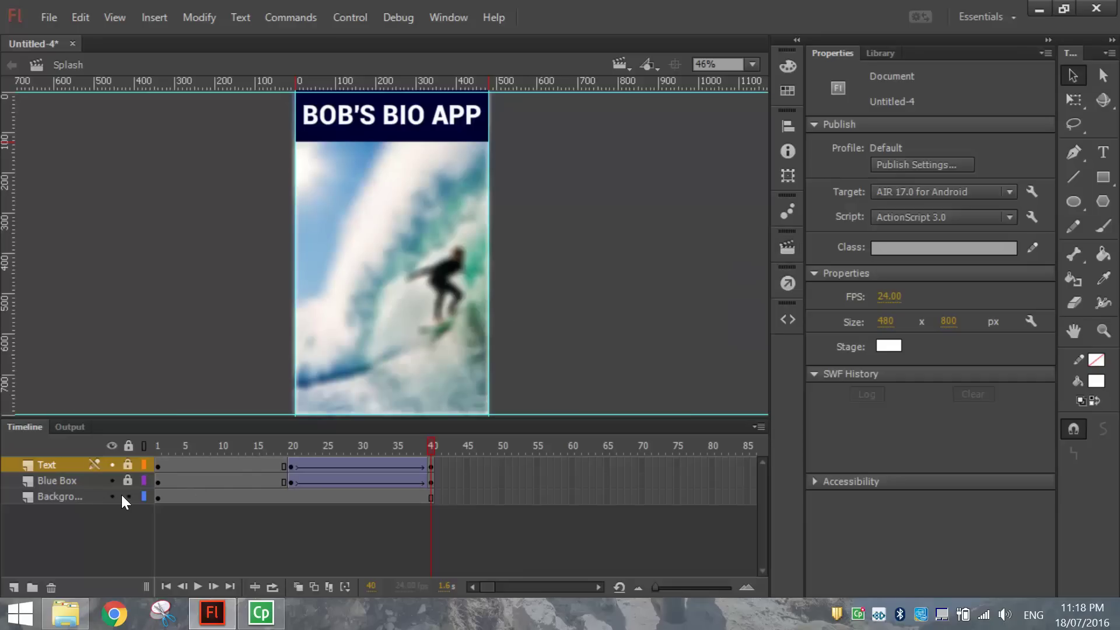
pyautogui.click(338, 266)
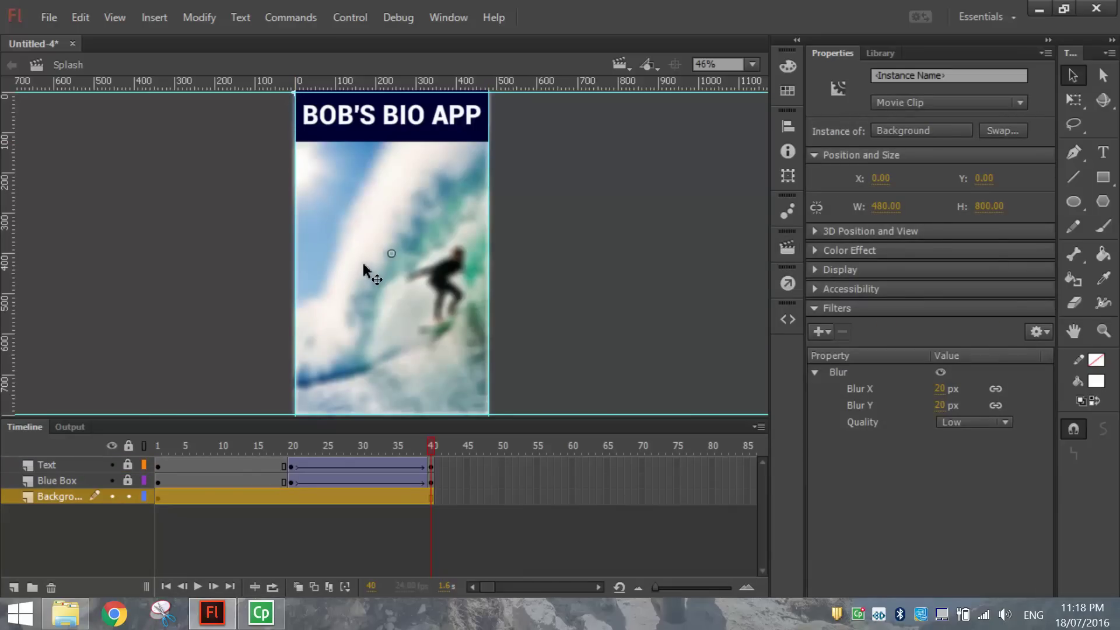
pyautogui.click(81, 18)
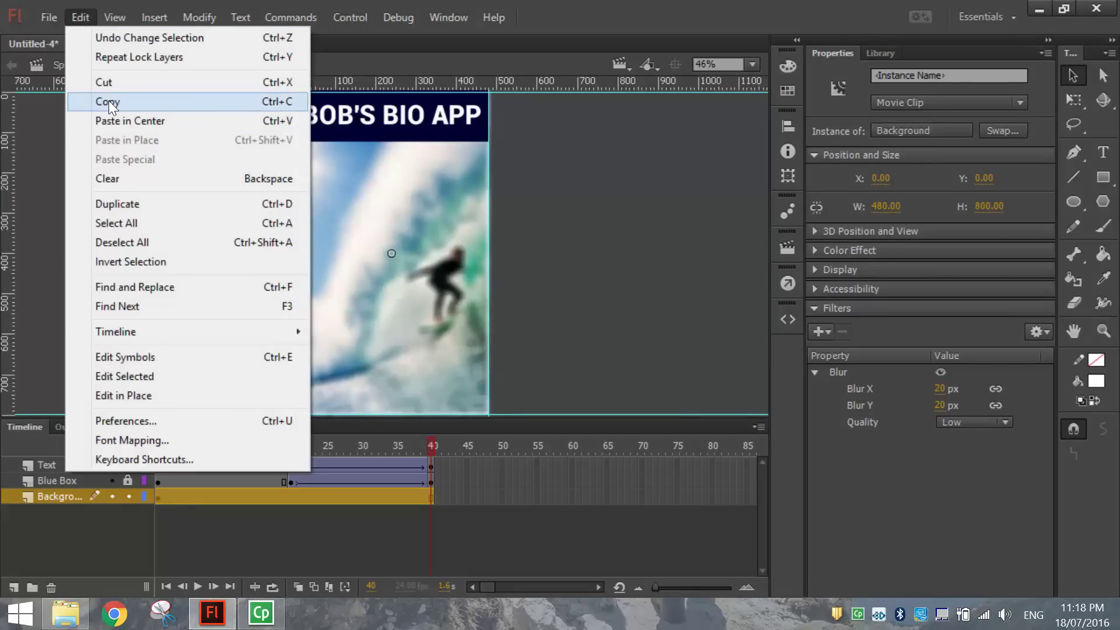
pyautogui.click(108, 100)
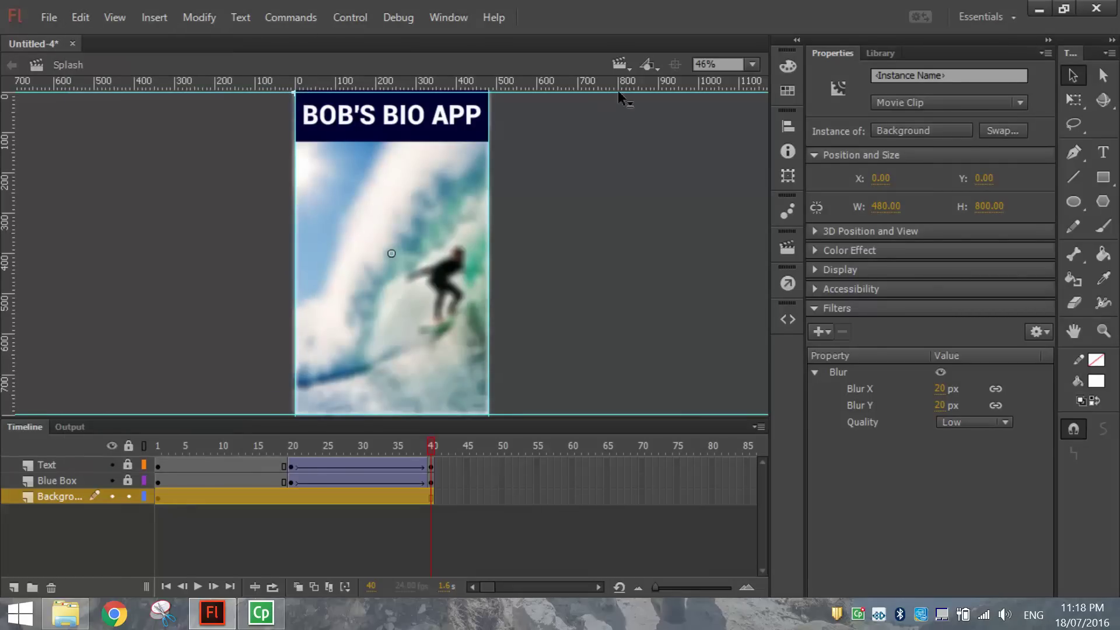
# Paste the copied surfer background in place on the Background layer of the Contents scene.
pyautogui.click(790, 248)
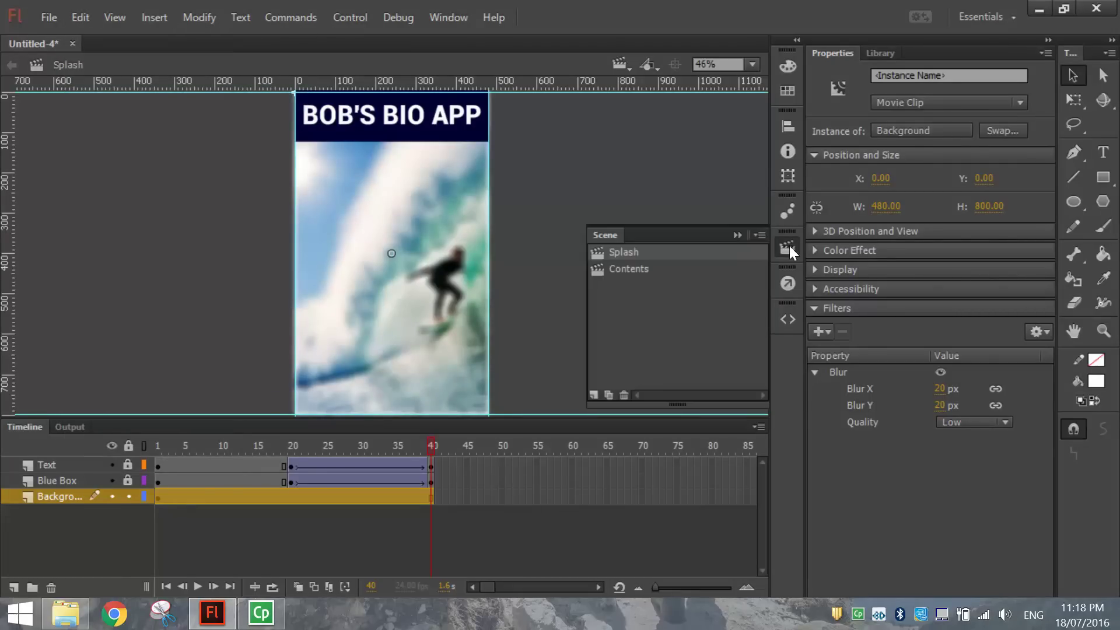
pyautogui.click(638, 269)
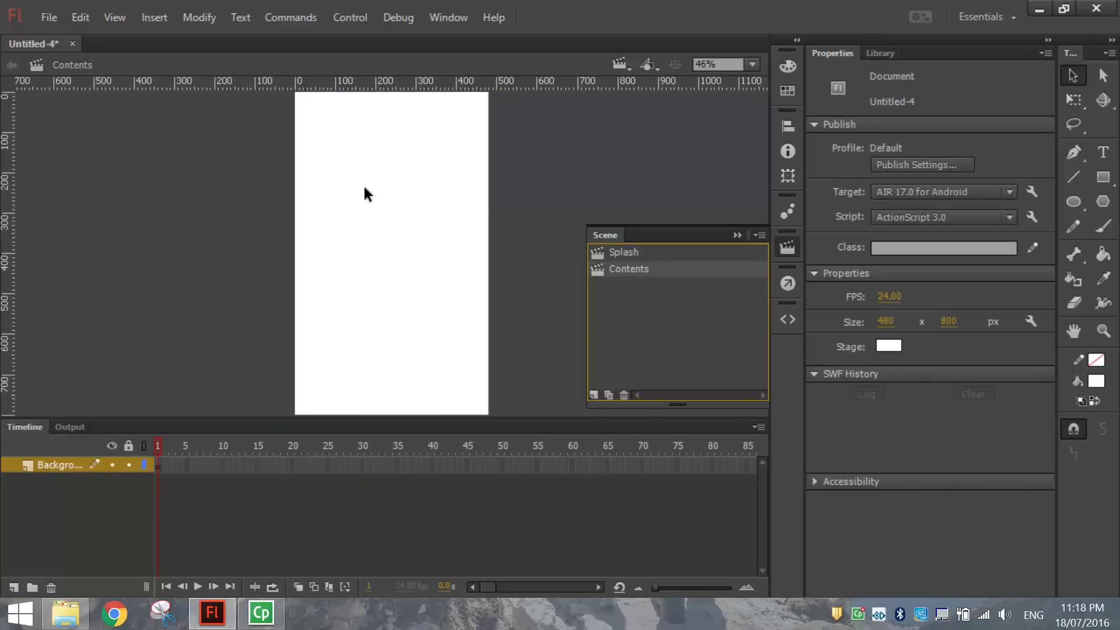
pyautogui.rightClick(364, 188)
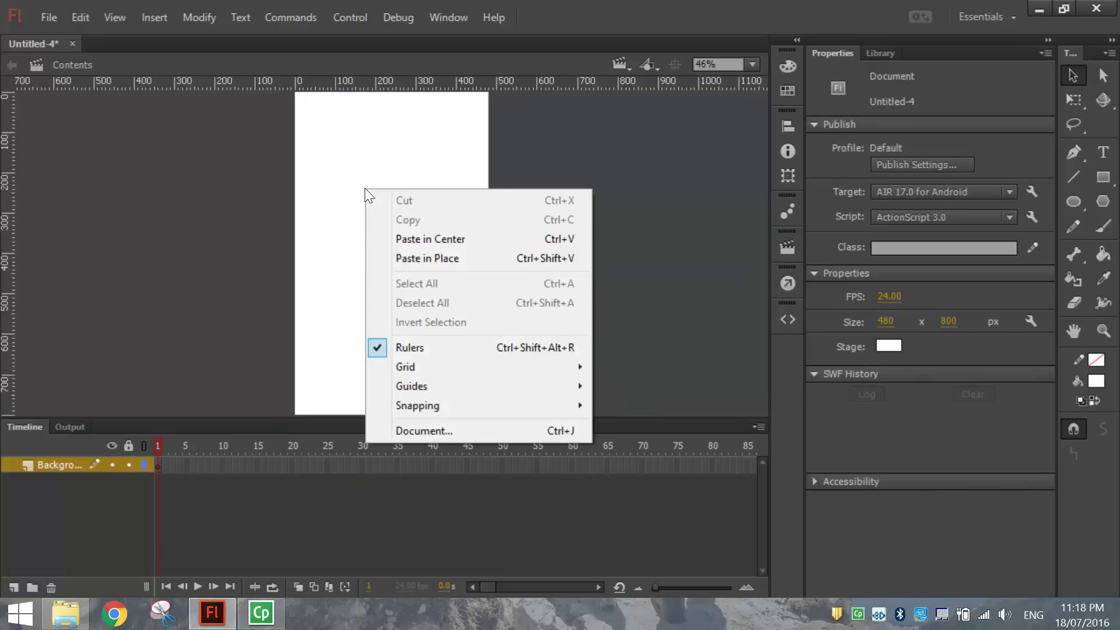
pyautogui.click(447, 259)
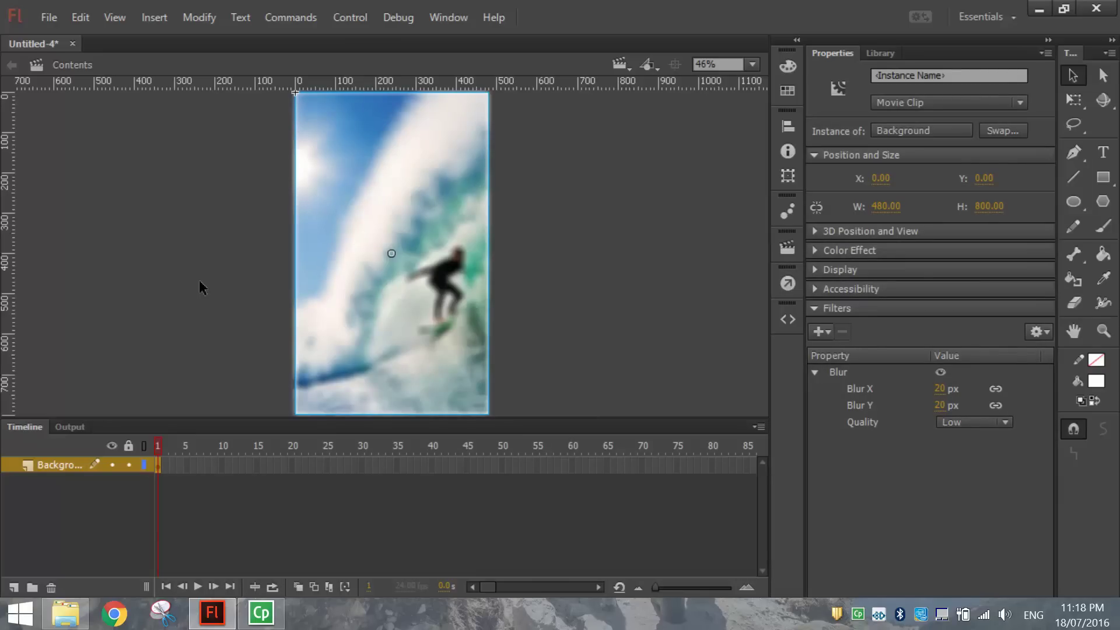
# Lock the Background layer of the Contents scene, and unlock the Text and Blue Box layers in the Splash scene.
pyautogui.click(128, 465)
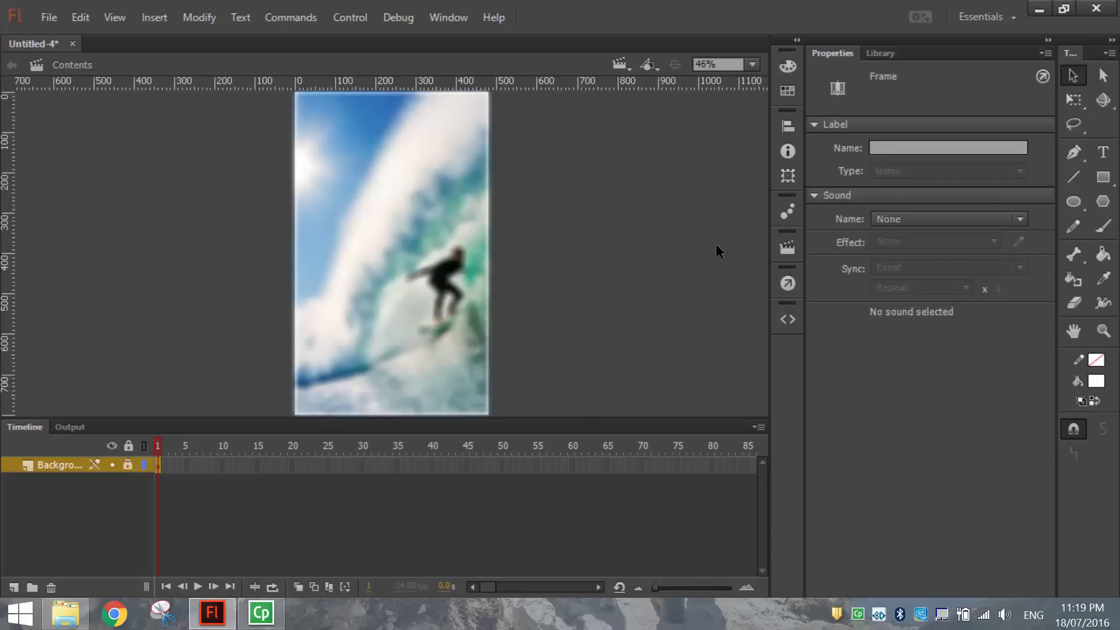
pyautogui.click(788, 246)
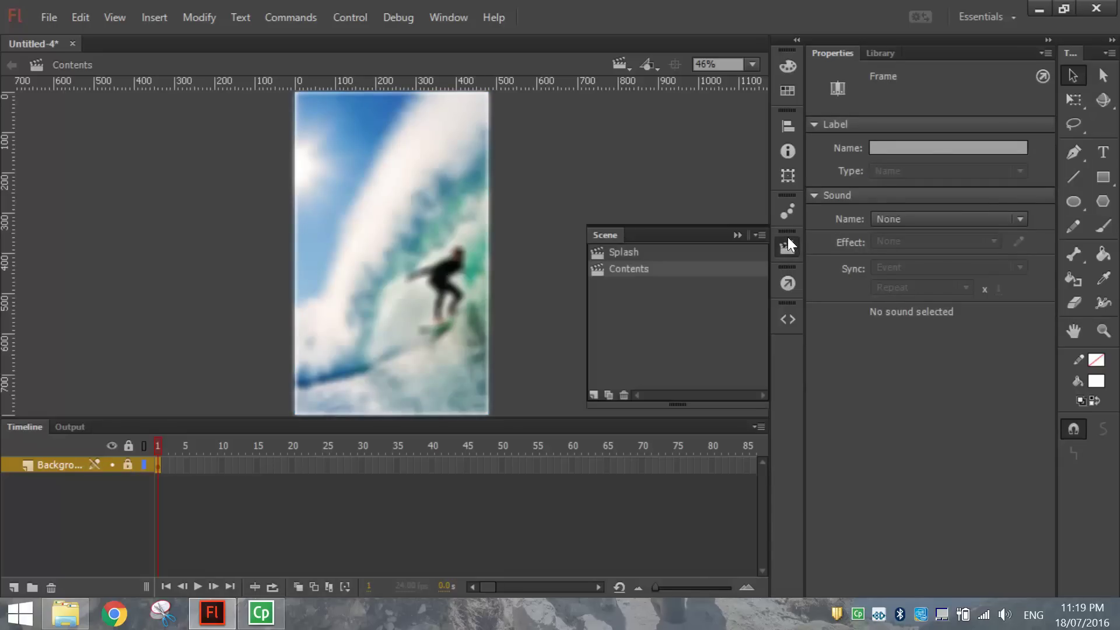
pyautogui.click(663, 257)
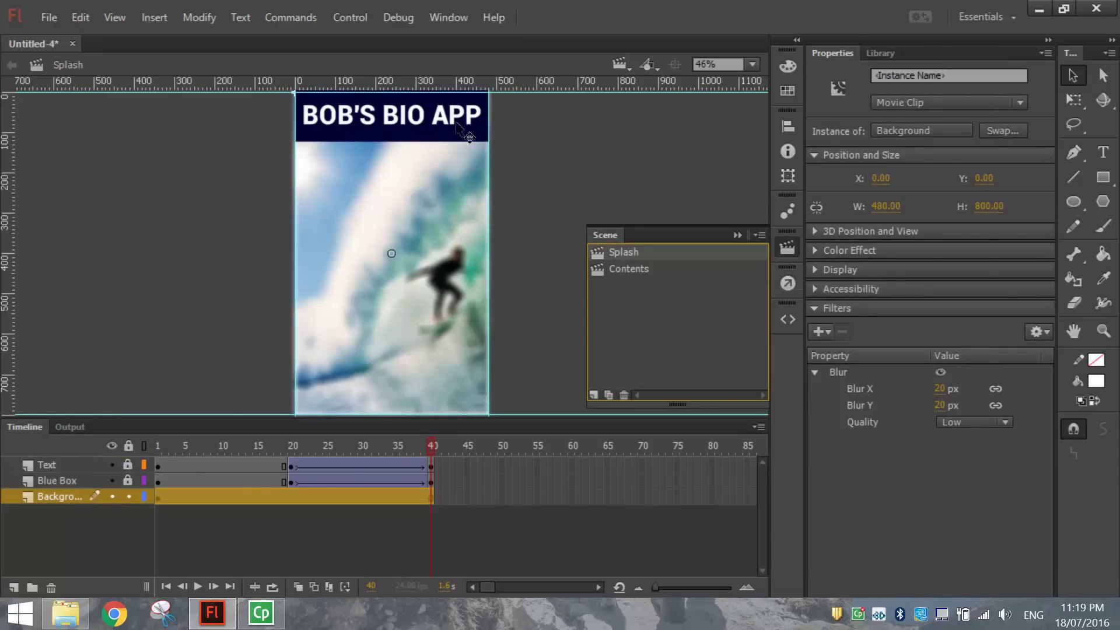
pyautogui.click(128, 465)
pyautogui.click(128, 480)
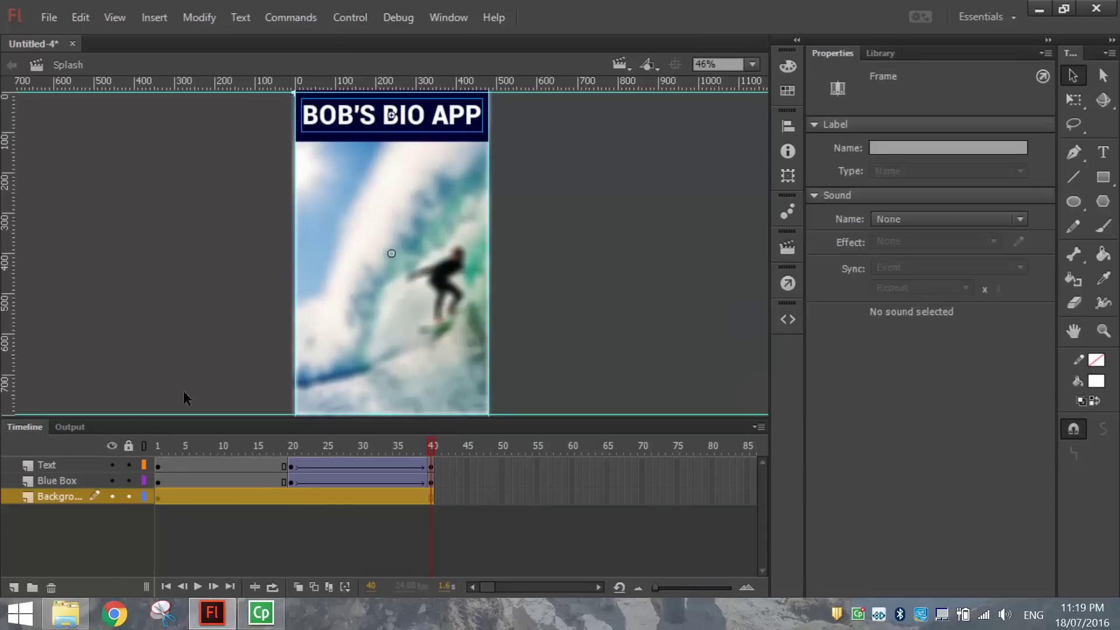
# Select the app title text and its blue box at frame 40 of the Splash scene and copy both.
pyautogui.click(525, 181)
pyautogui.click(465, 136)
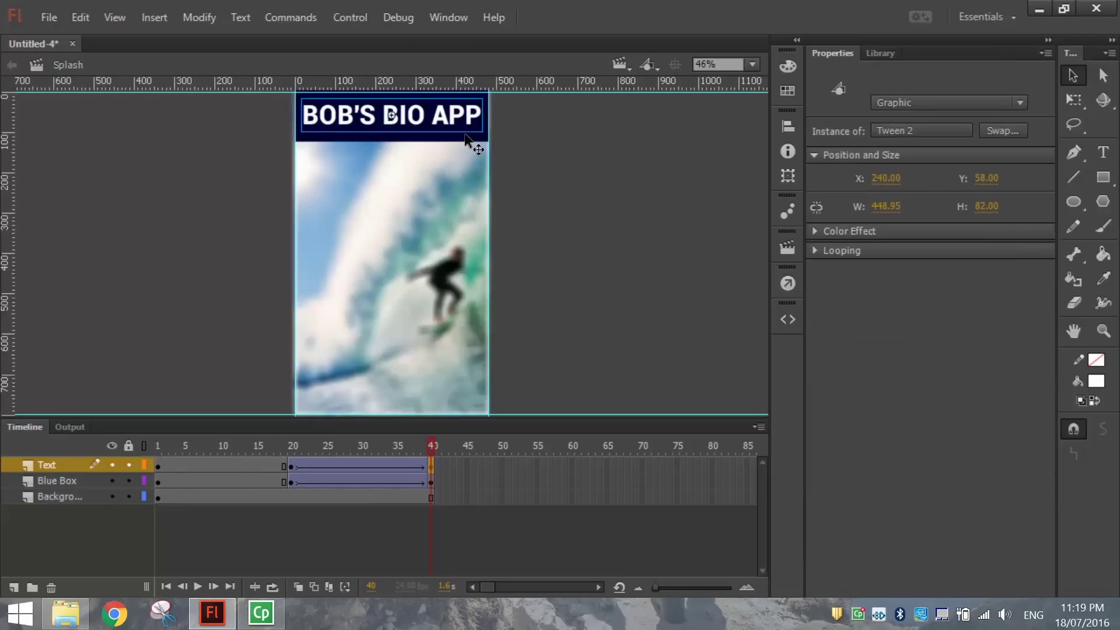
pyautogui.click(466, 140)
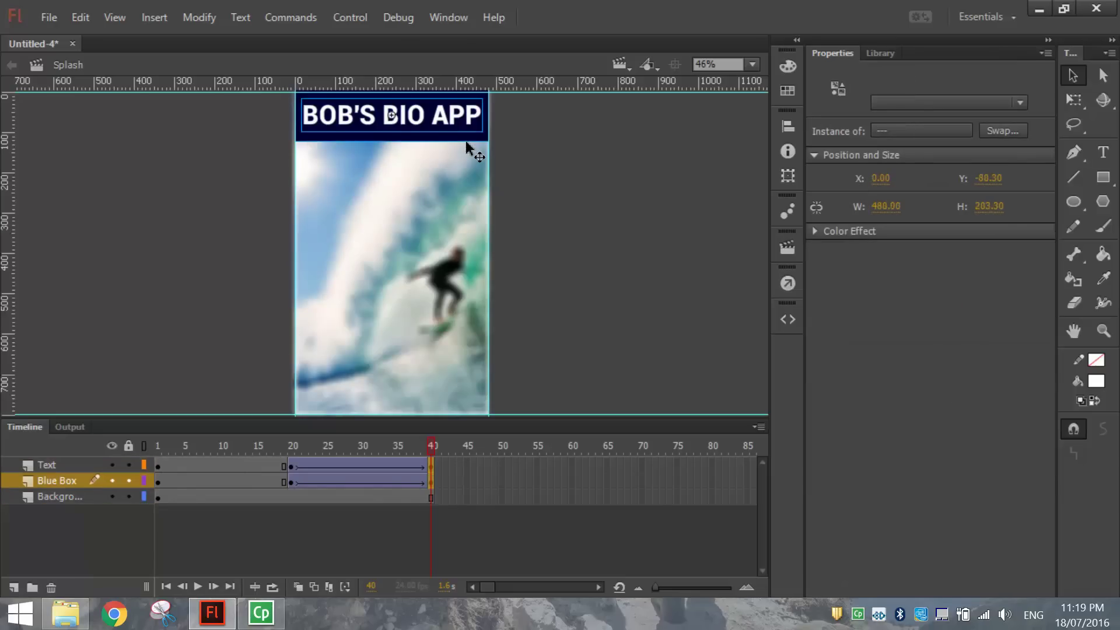
pyautogui.click(79, 16)
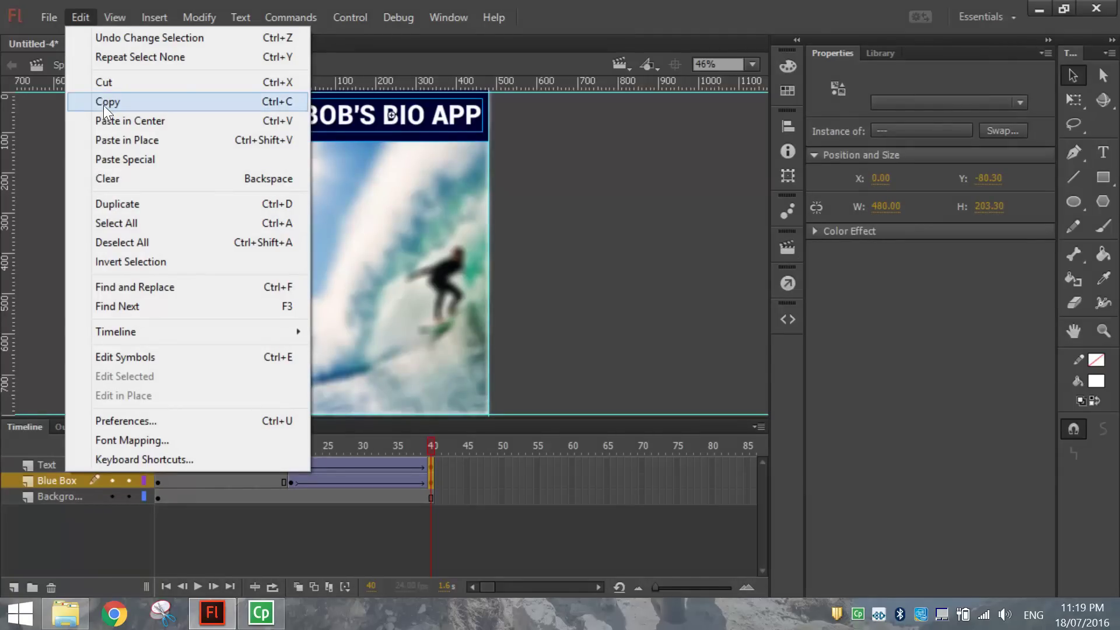
pyautogui.click(101, 101)
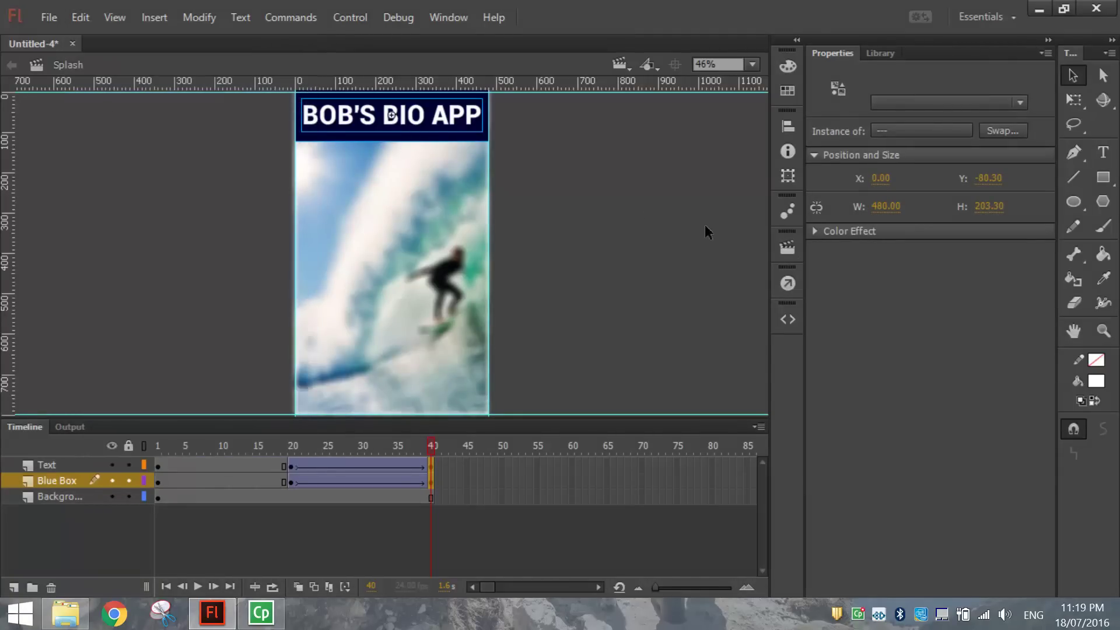
# Paste the copied title and blue box in place on the Background layer of the Contents scene and lock that layer again.
pyautogui.click(787, 248)
pyautogui.click(639, 267)
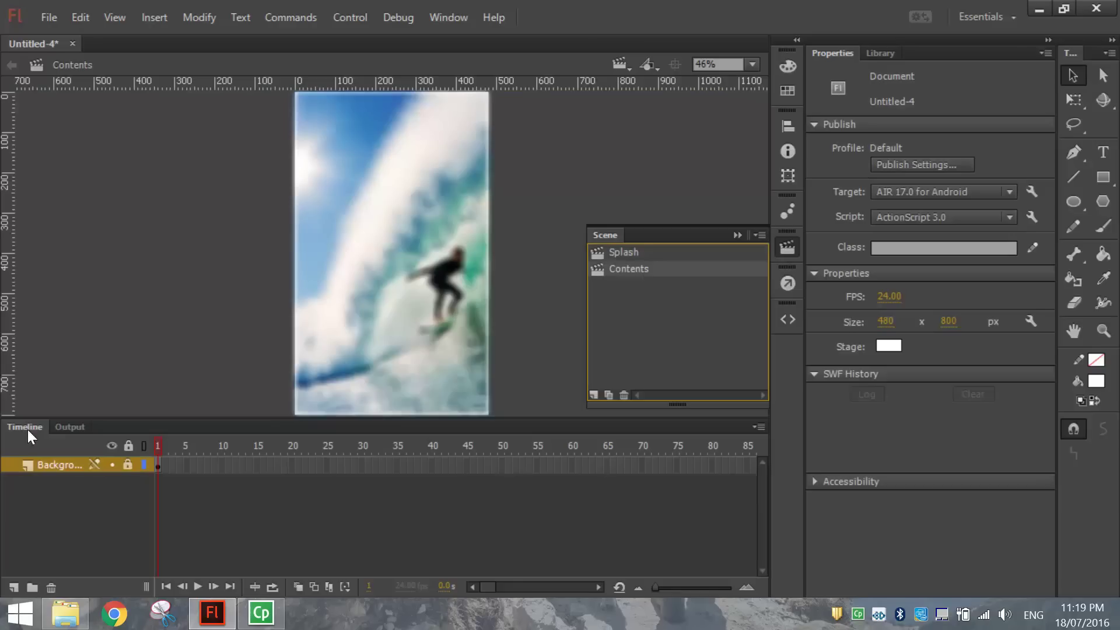
pyautogui.click(126, 464)
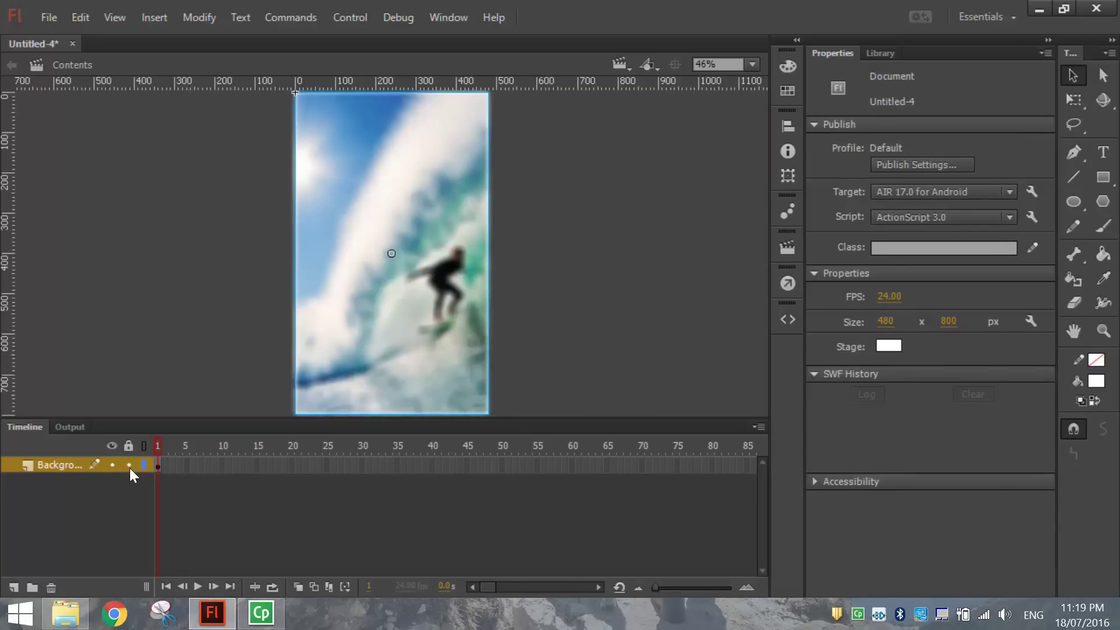
pyautogui.rightClick(202, 154)
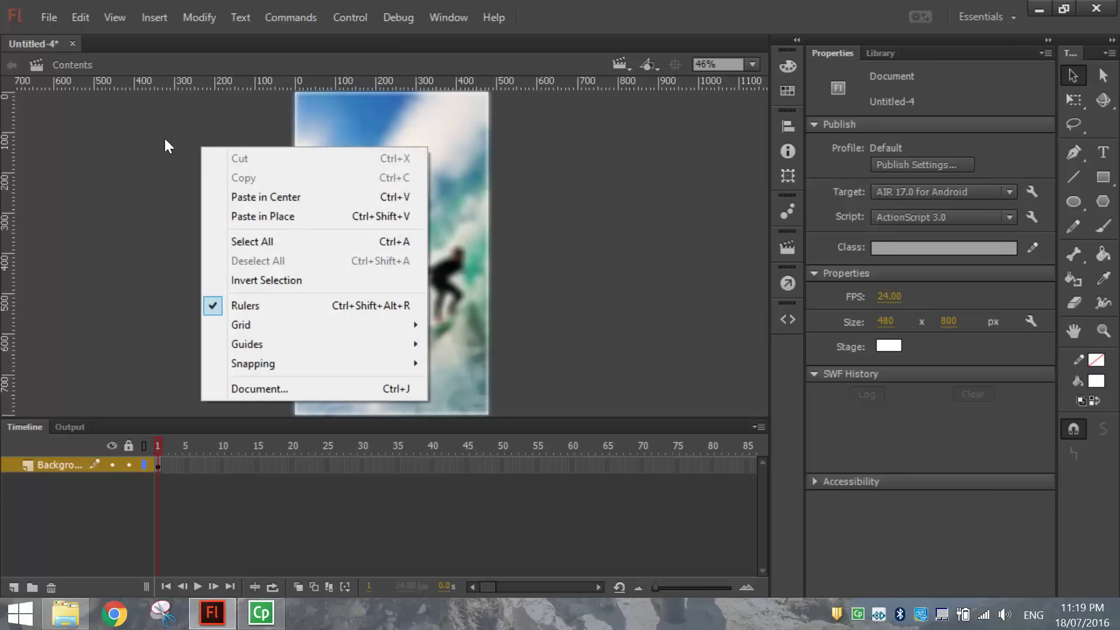
pyautogui.click(258, 216)
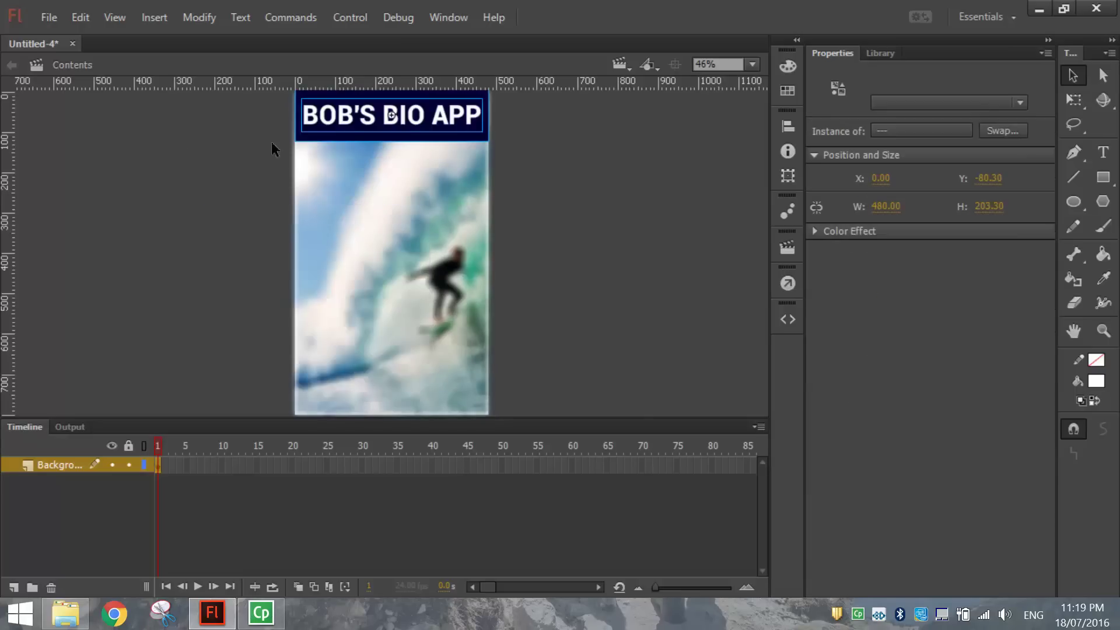
pyautogui.click(581, 124)
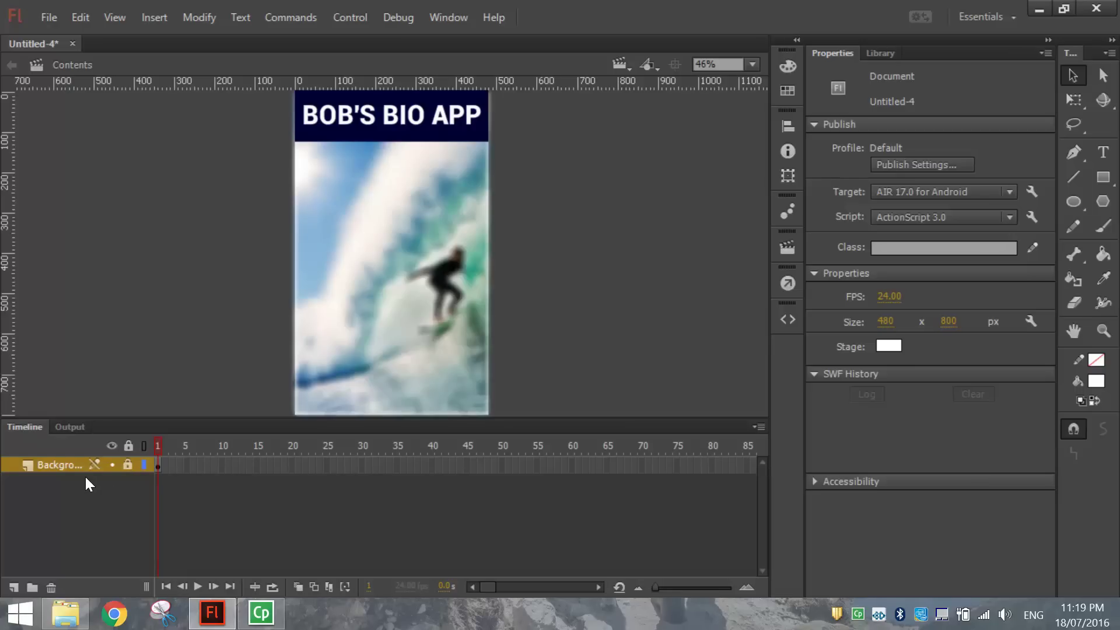
# Add a new layer named Photo above the Background layer in the Contents scene.
pyautogui.click(14, 587)
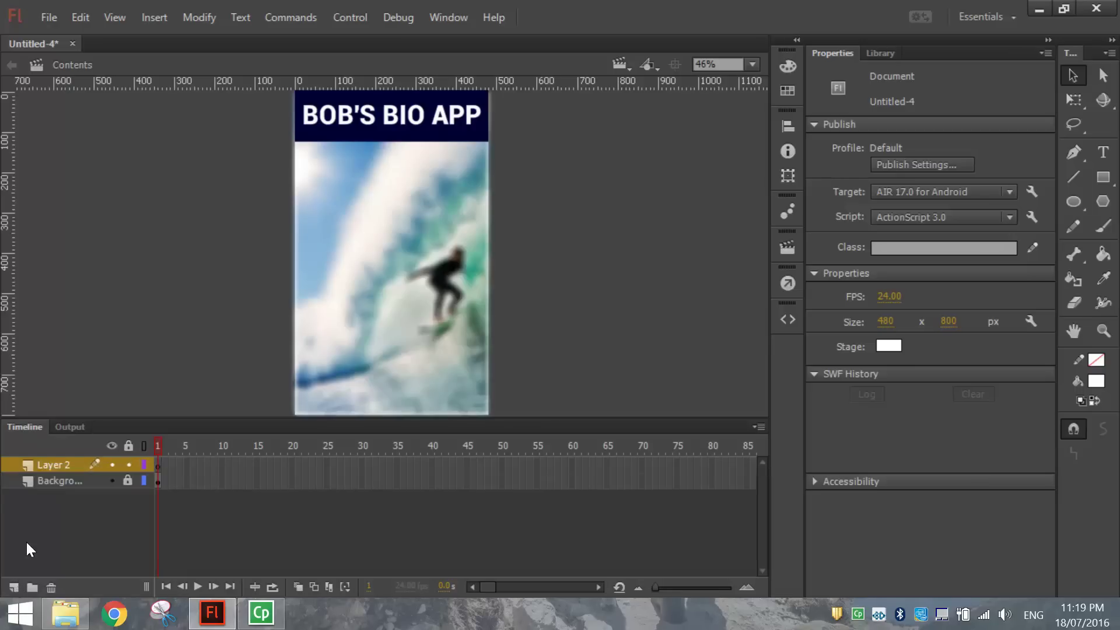
pyautogui.doubleClick(52, 465)
pyautogui.write('Photo')
pyautogui.press('Return')
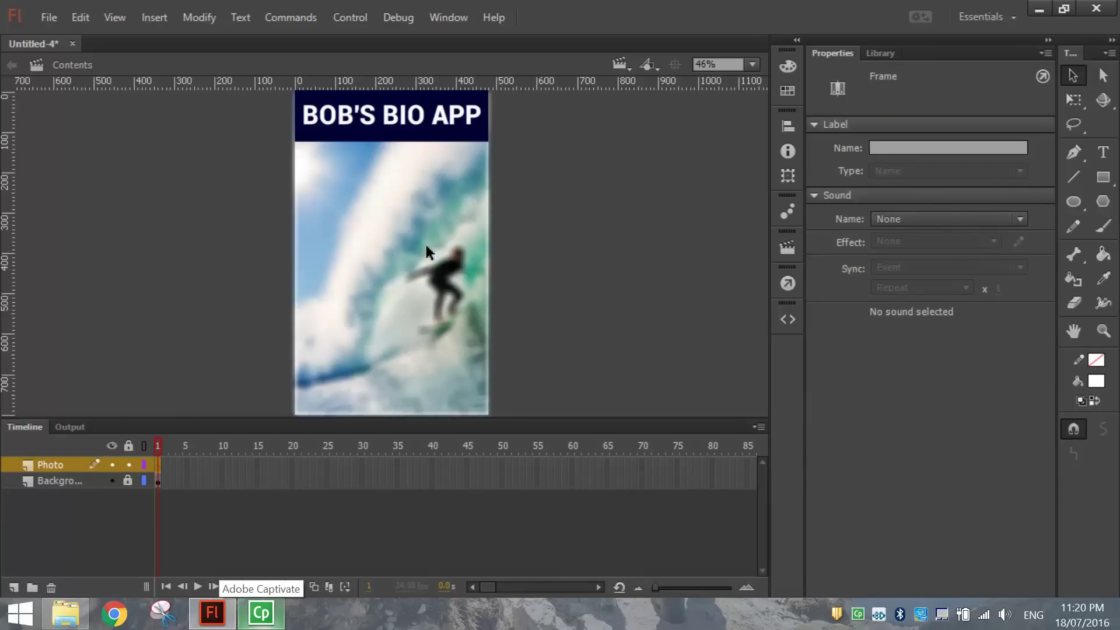
# Import the Geek.jpg picture to the stage on the Photo layer.
pyautogui.click(45, 16)
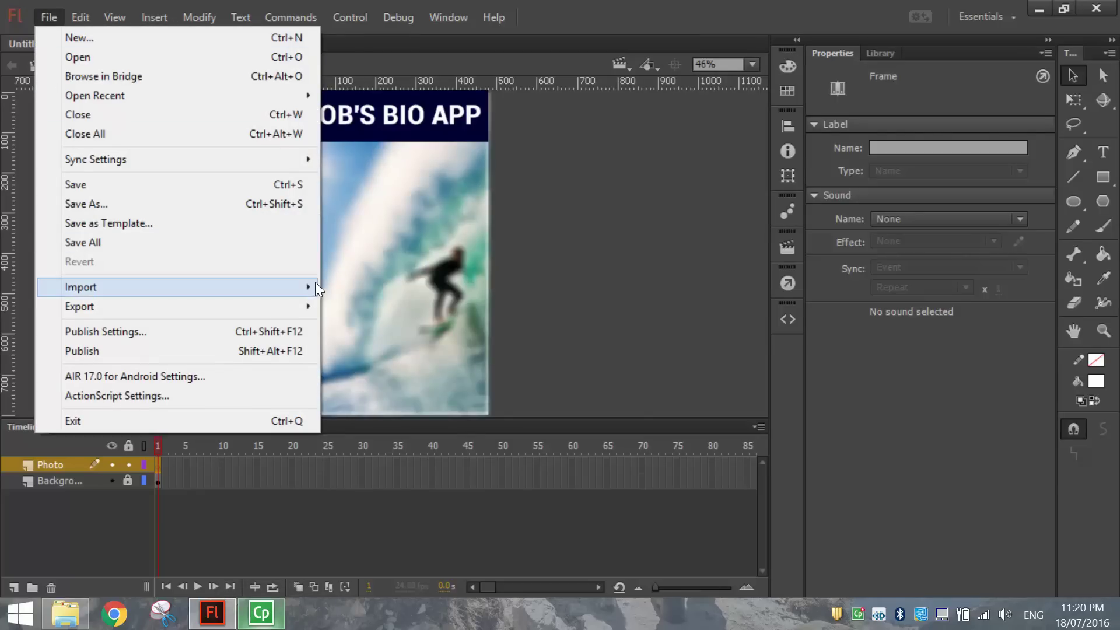
pyautogui.moveTo(306, 286)
pyautogui.click(353, 286)
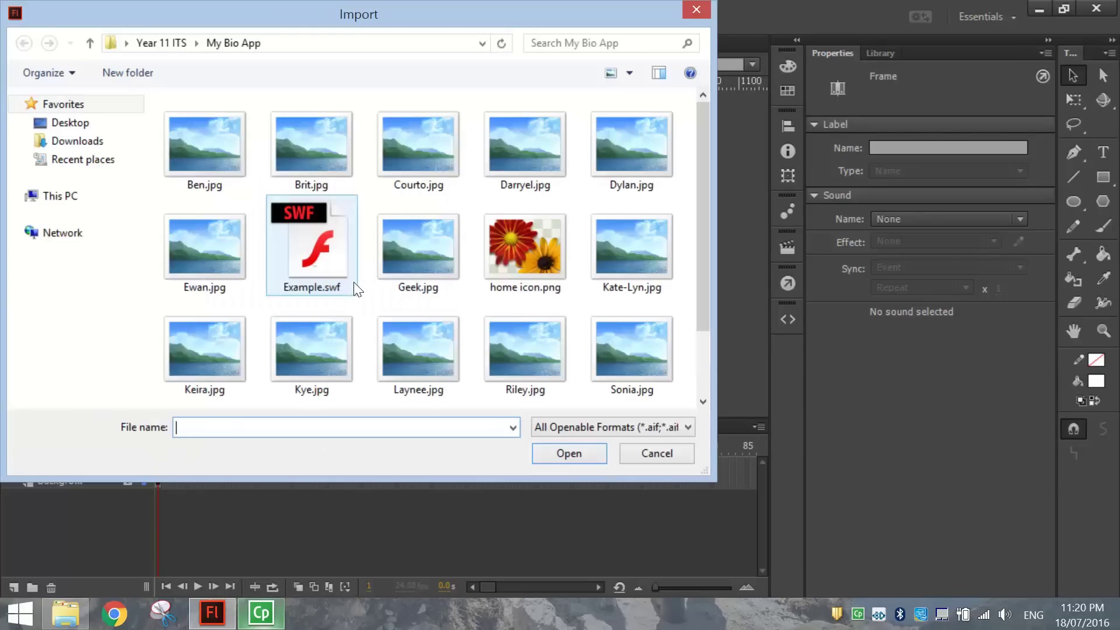
pyautogui.doubleClick(418, 237)
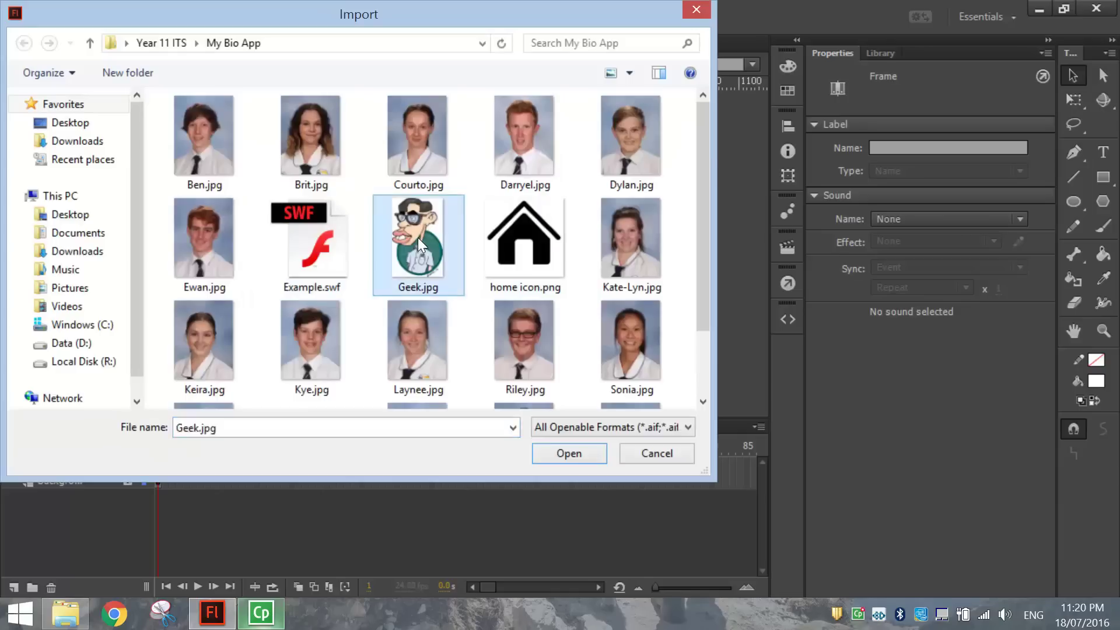
# Move the Geek picture just below the title bar and center it horizontally on the stage.
pyautogui.moveTo(404, 255); pyautogui.dragTo(397, 208)
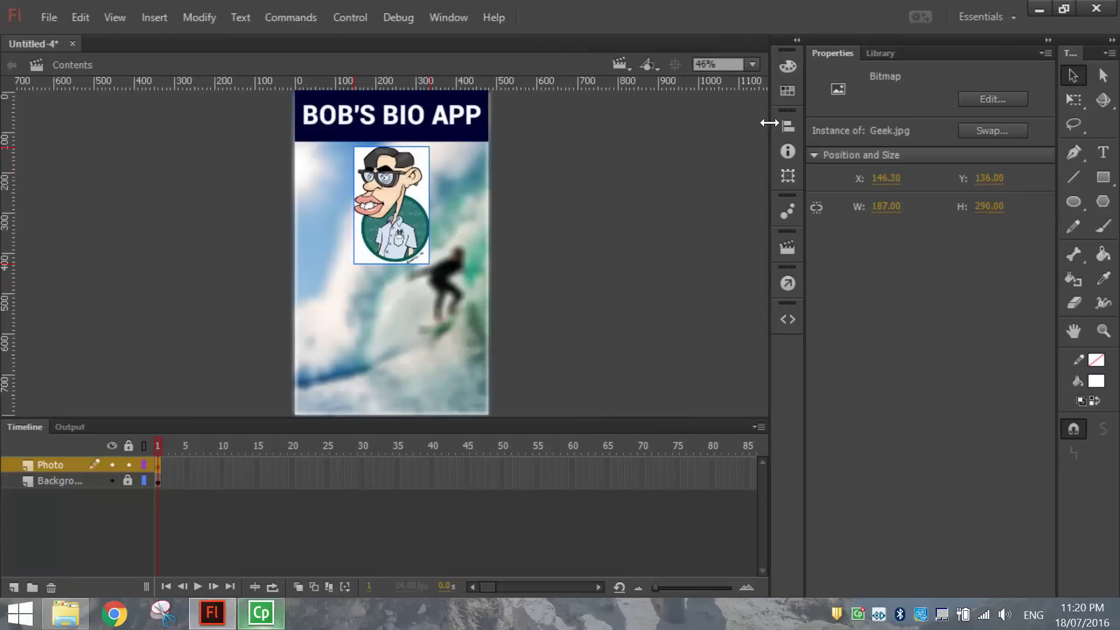
pyautogui.click(788, 126)
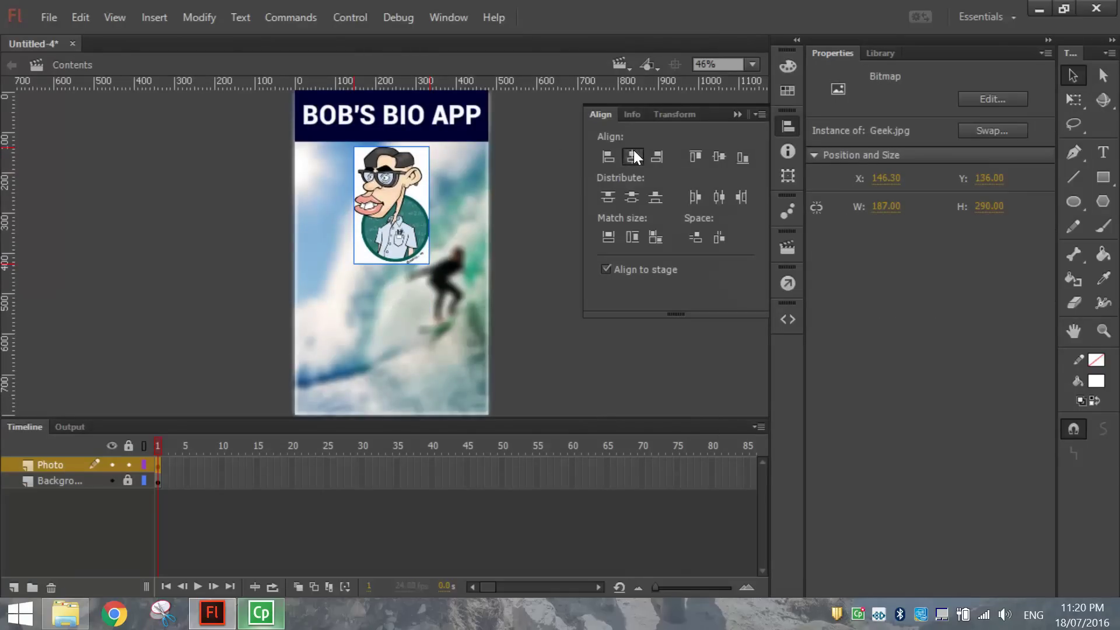
pyautogui.click(634, 153)
pyautogui.click(786, 126)
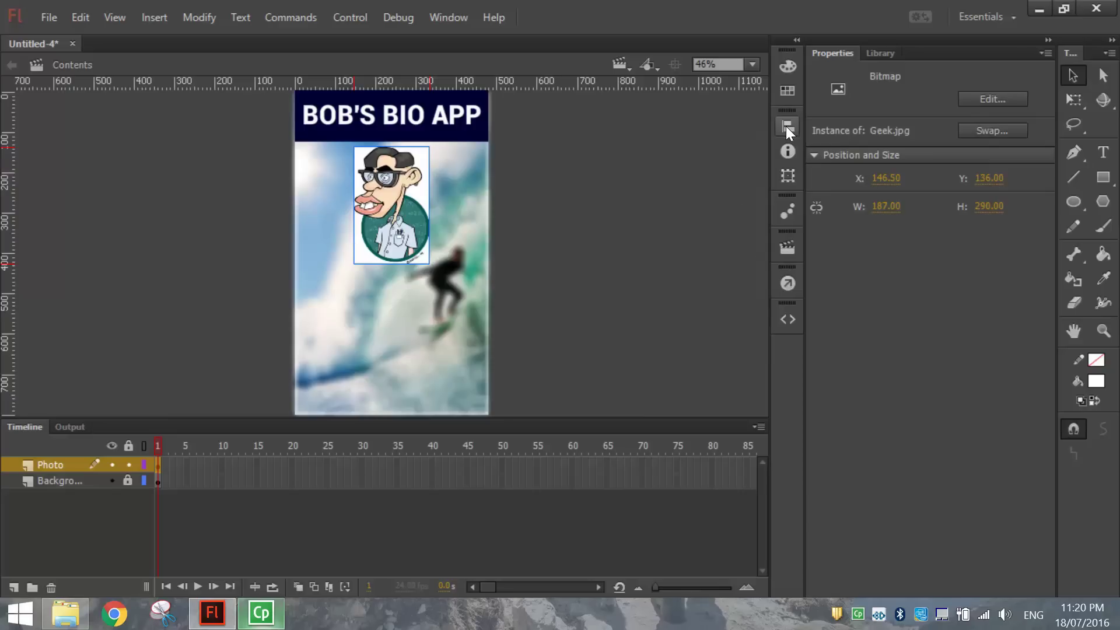
# Scale the Geek picture down to about 122 by 189 px with Free Transform, keeping it centered below the title.
pyautogui.click(1069, 102)
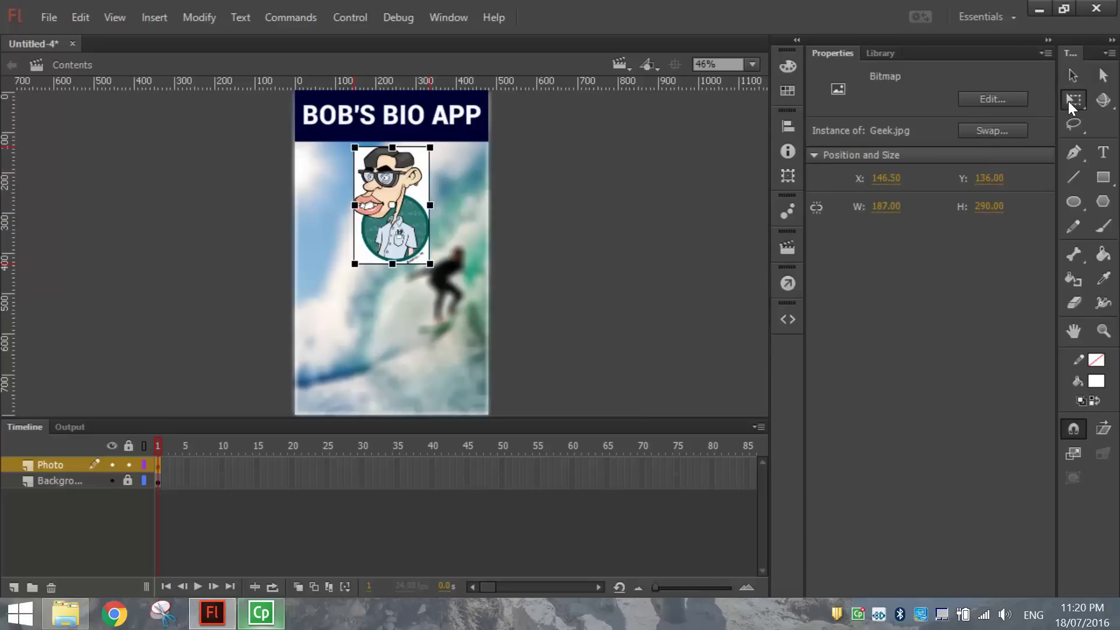
pyautogui.moveTo(430, 266); pyautogui.dragTo(391, 211)
pyautogui.press('v')
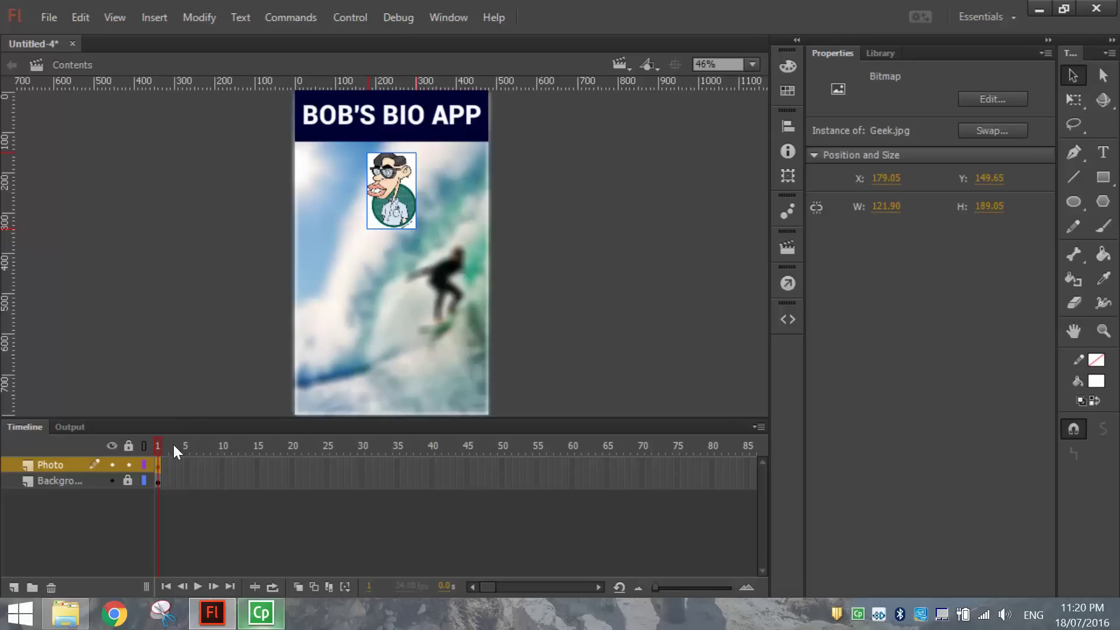
# Lock the Photo layer and add a new layer named Fast Facts above it.
pyautogui.click(129, 464)
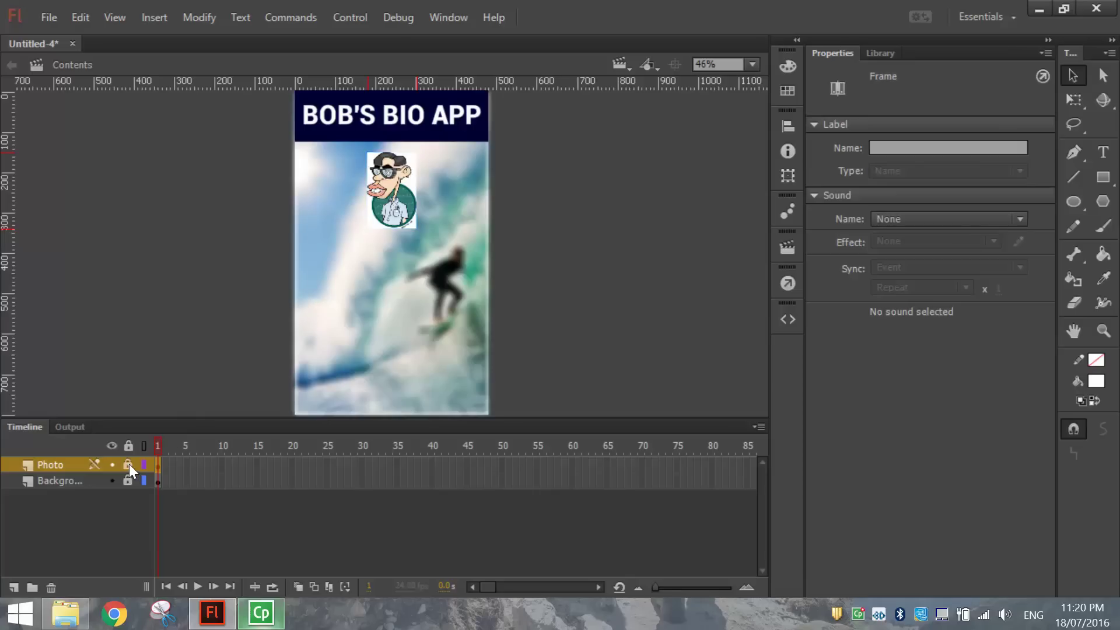
pyautogui.click(14, 587)
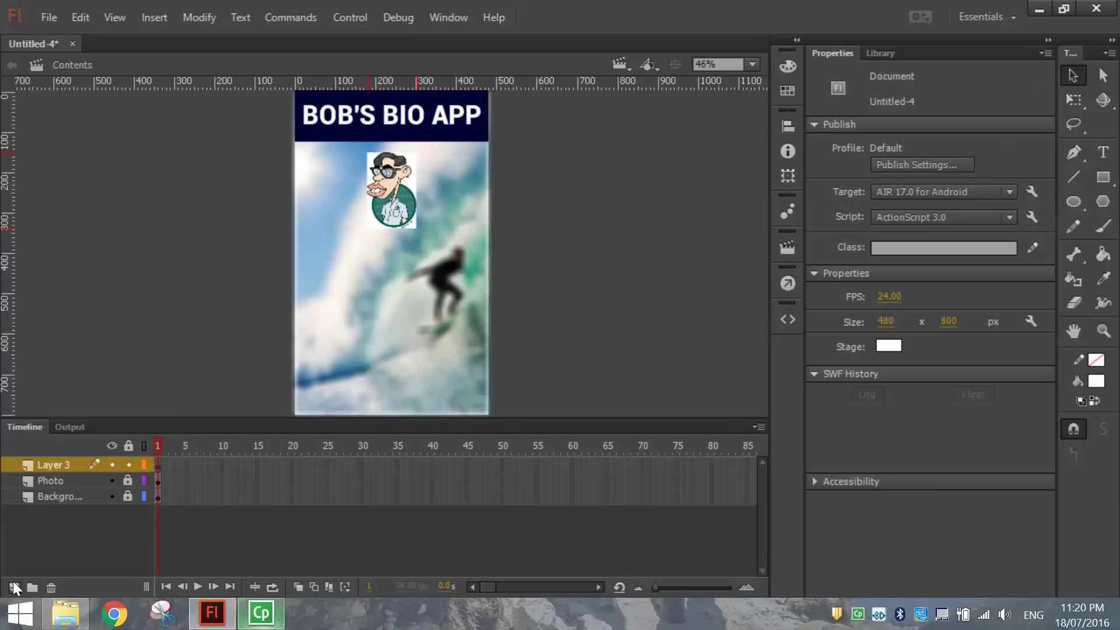
pyautogui.doubleClick(52, 464)
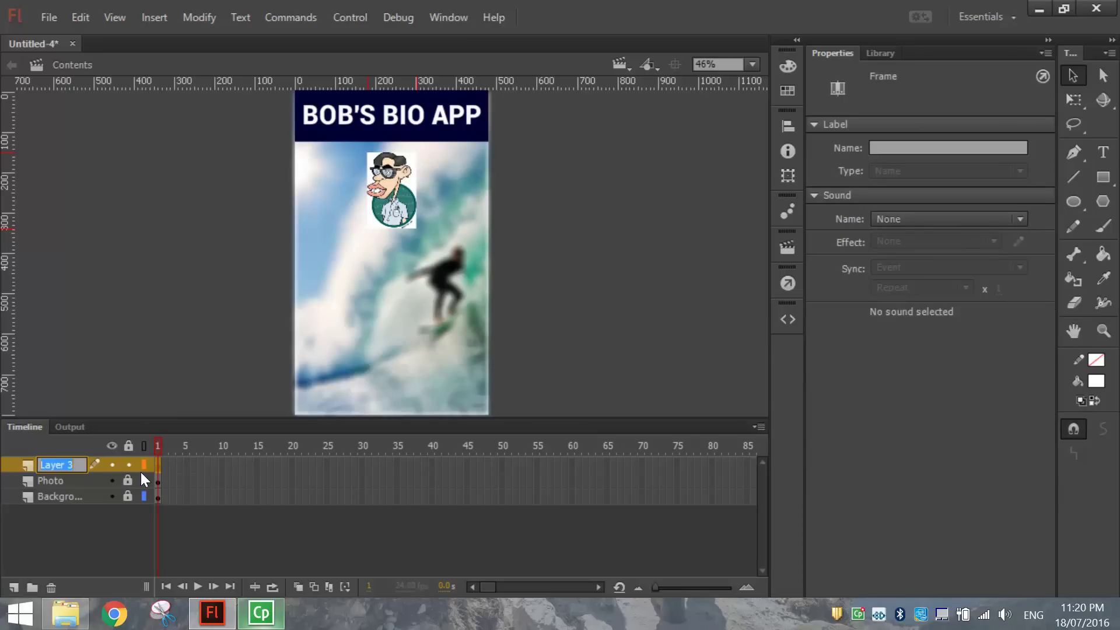
pyautogui.write('Fast Facts')
pyautogui.click(75, 541)
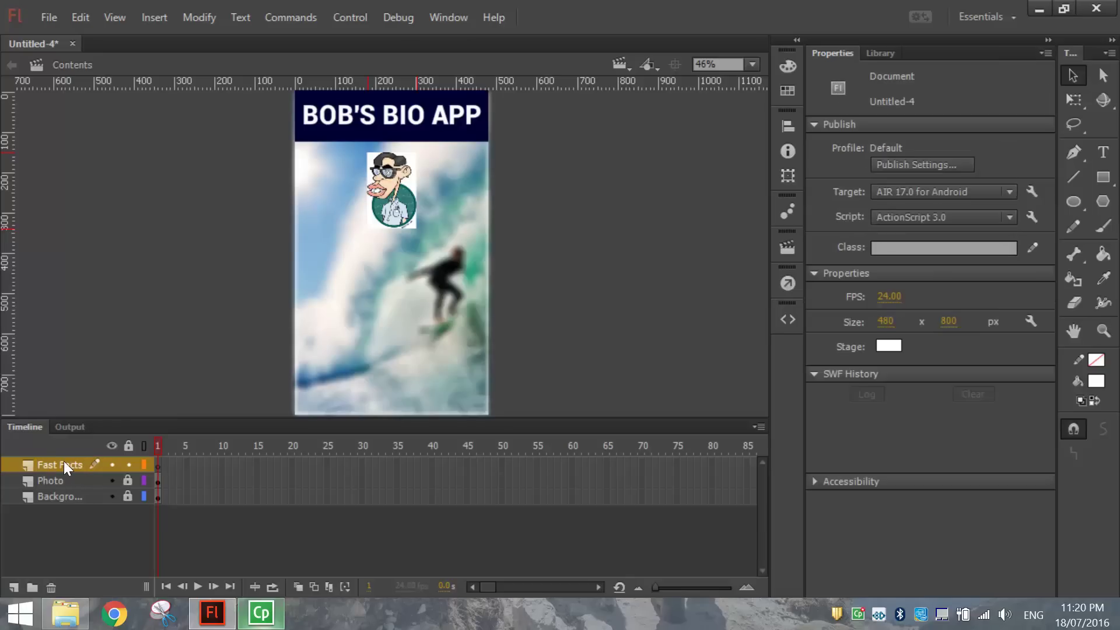
# Draw a purple, strokeless rectangle with corner radius 20, about 319 by 72 px, and place it below the photo at about X 87, Y 460.
pyautogui.click(1103, 179)
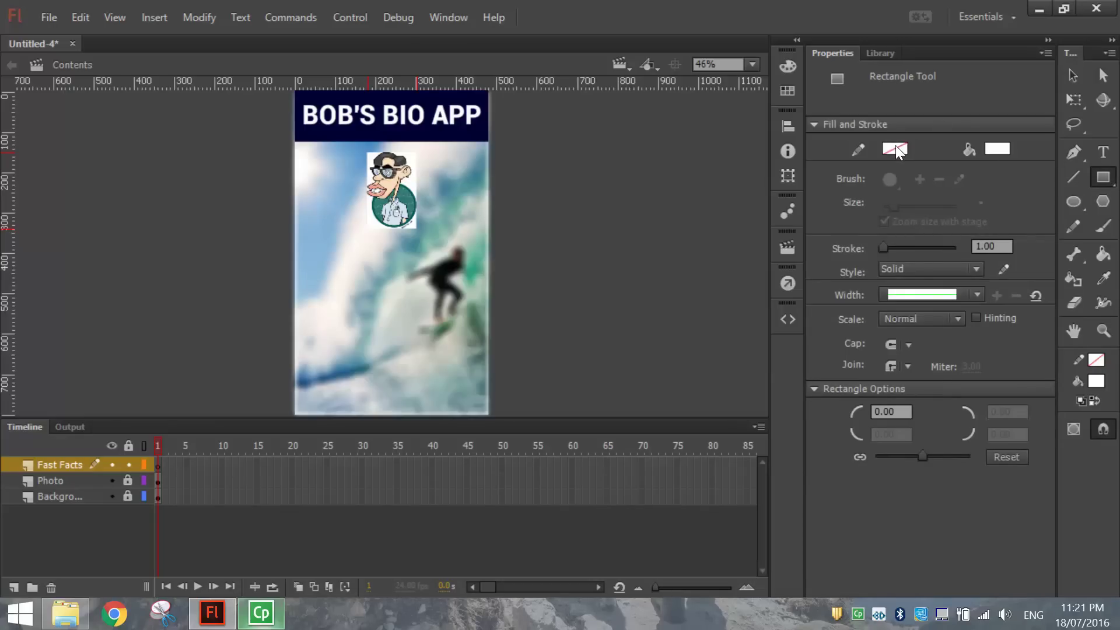
pyautogui.click(997, 149)
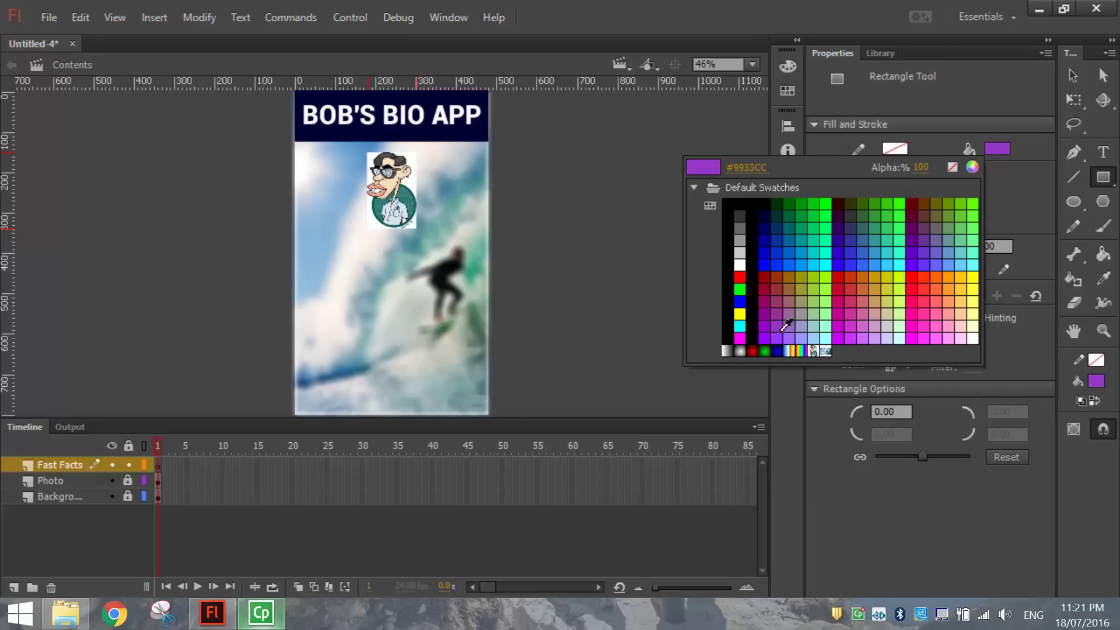
pyautogui.click(924, 250)
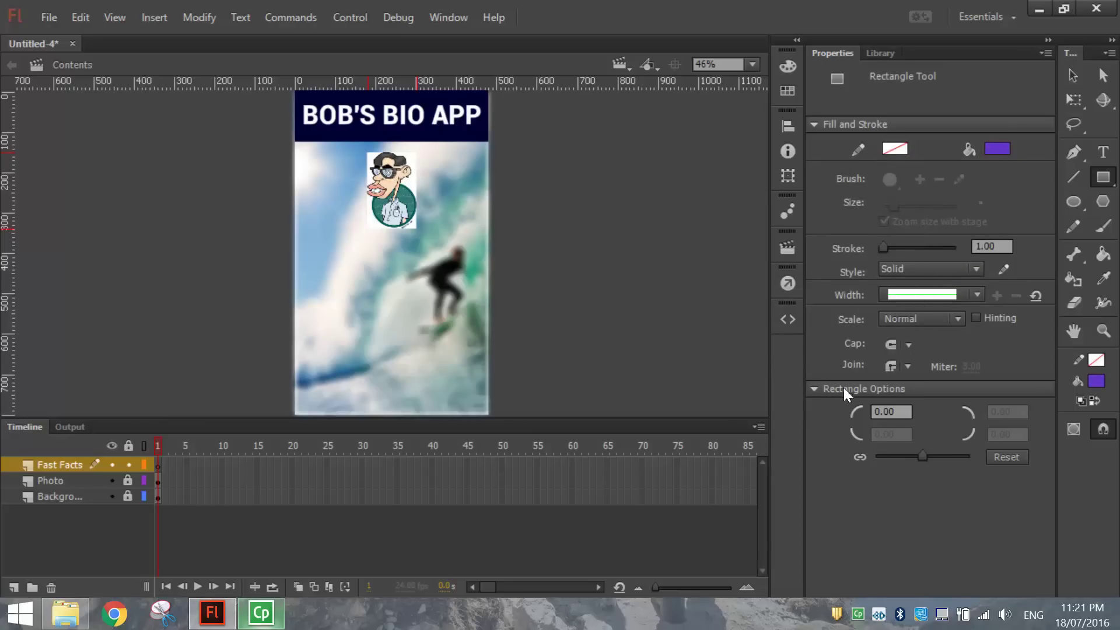
pyautogui.click(815, 389)
pyautogui.click(815, 389)
pyautogui.click(893, 412)
pyautogui.write('20')
pyautogui.press('Return')
pyautogui.moveTo(322, 263)
pyautogui.mouseDown()
pyautogui.moveTo(431, 295)
pyautogui.moveTo(449, 315)
pyautogui.moveTo(445, 289)
pyautogui.mouseUp()
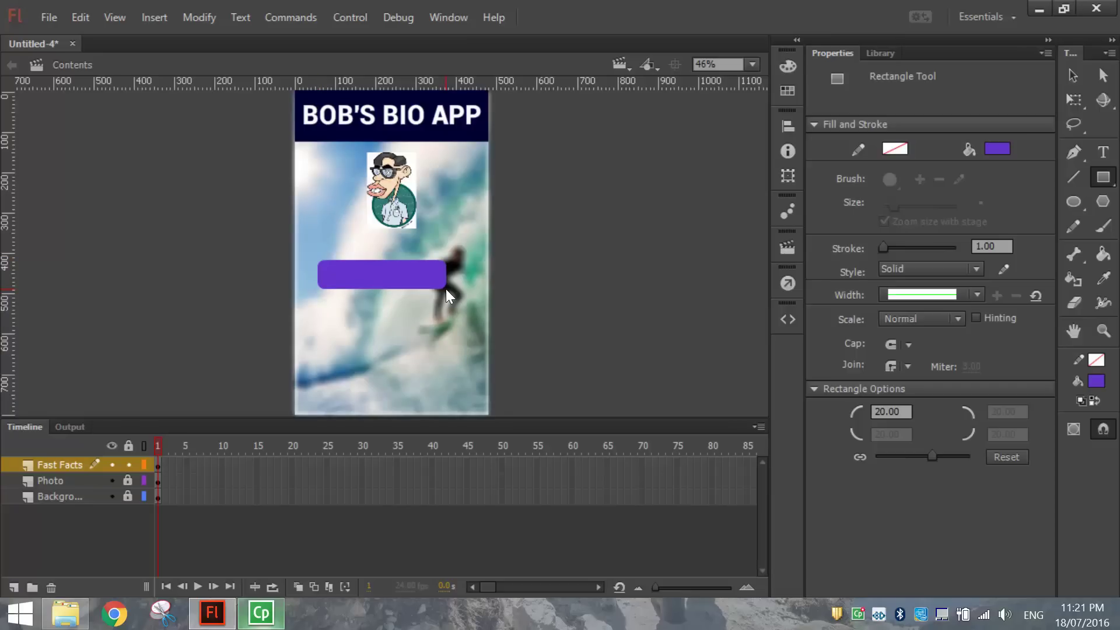
pyautogui.click(1074, 76)
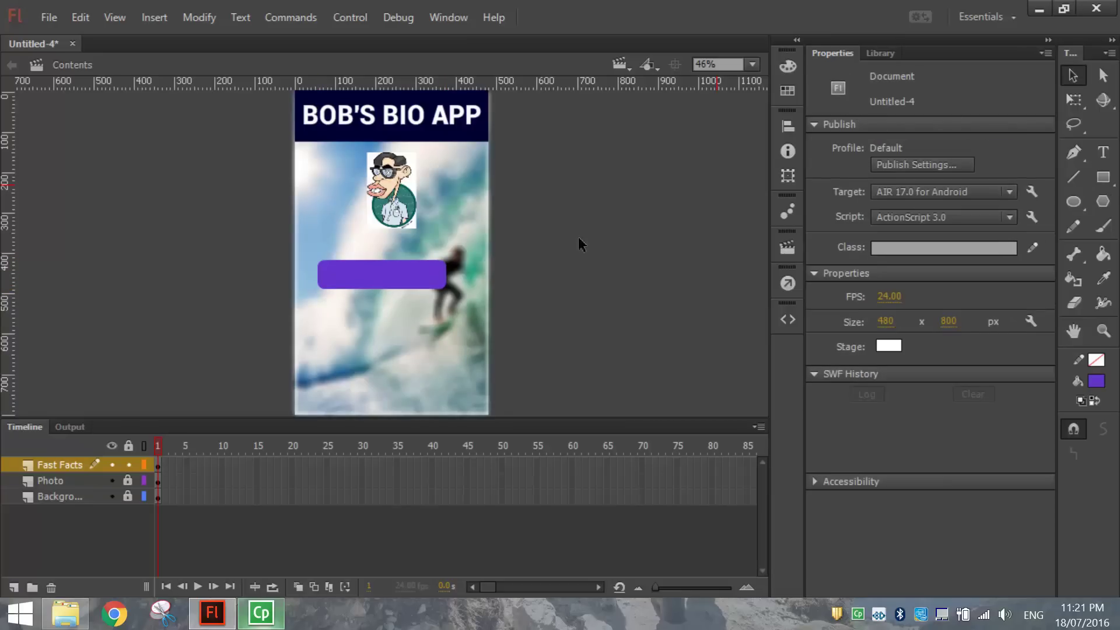
pyautogui.moveTo(403, 287); pyautogui.dragTo(419, 297)
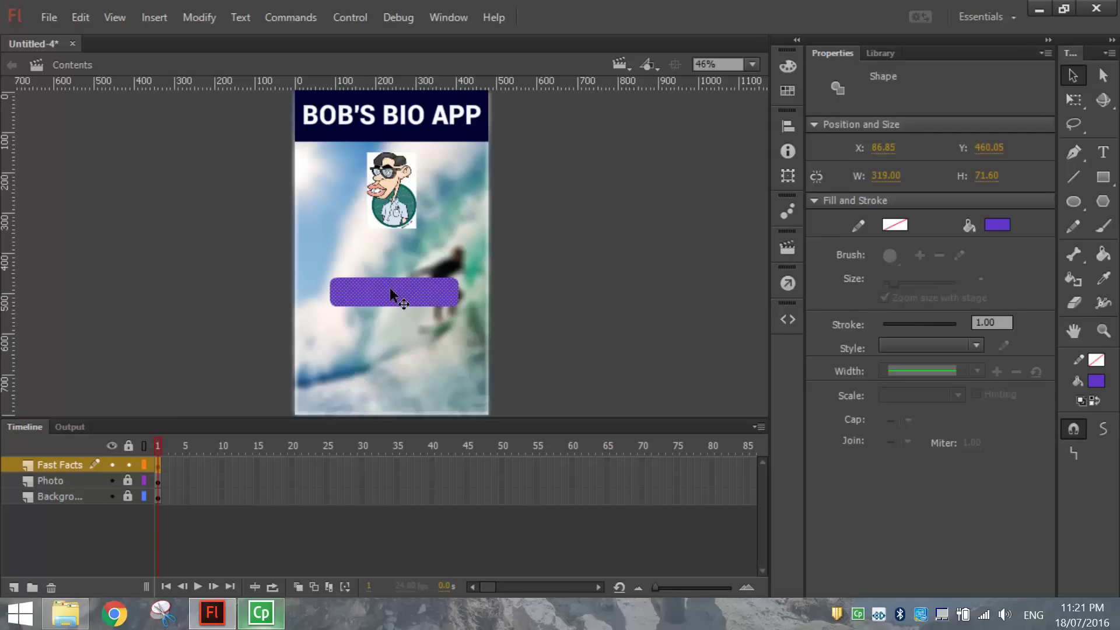
# Convert the purple rectangle into a Button symbol named facts.
pyautogui.click(205, 19)
pyautogui.click(224, 61)
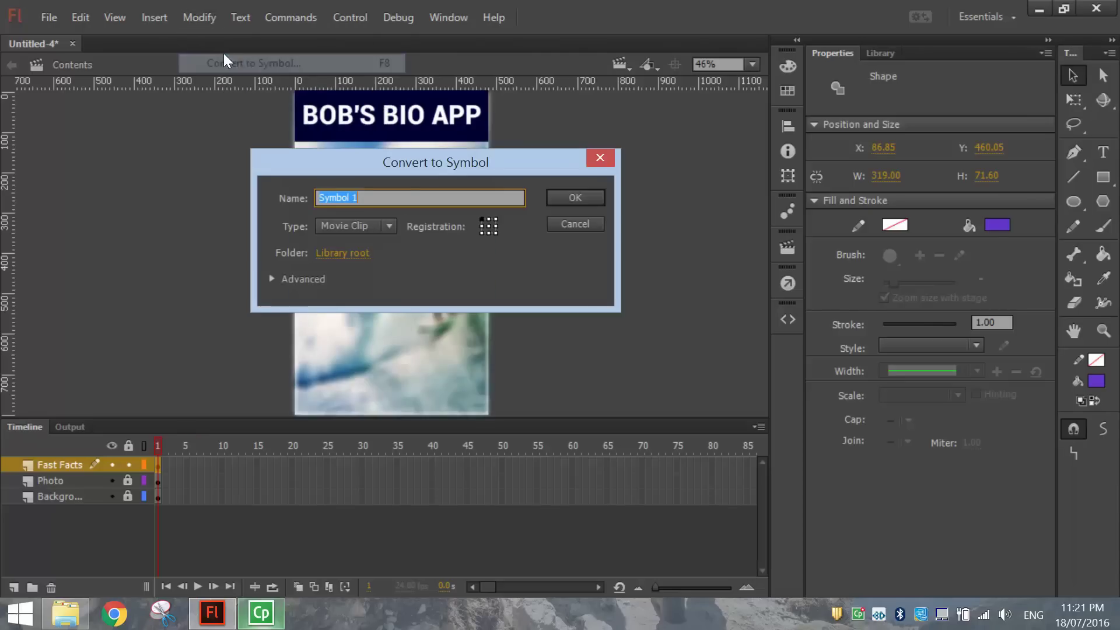
pyautogui.click(348, 225)
pyautogui.click(349, 263)
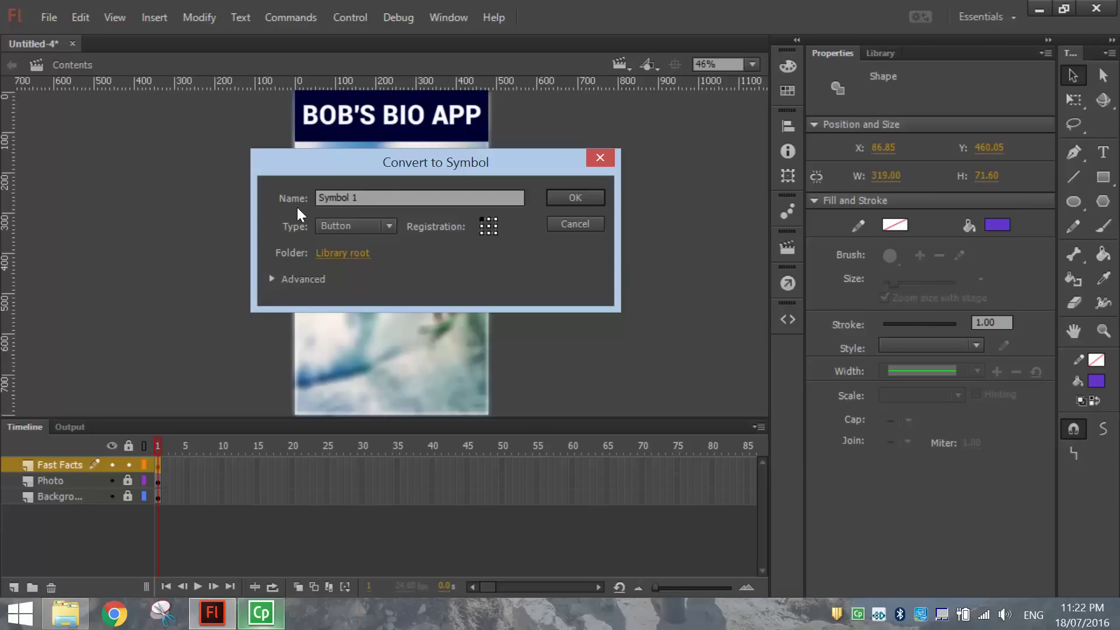
pyautogui.click(382, 197)
pyautogui.write('facts')
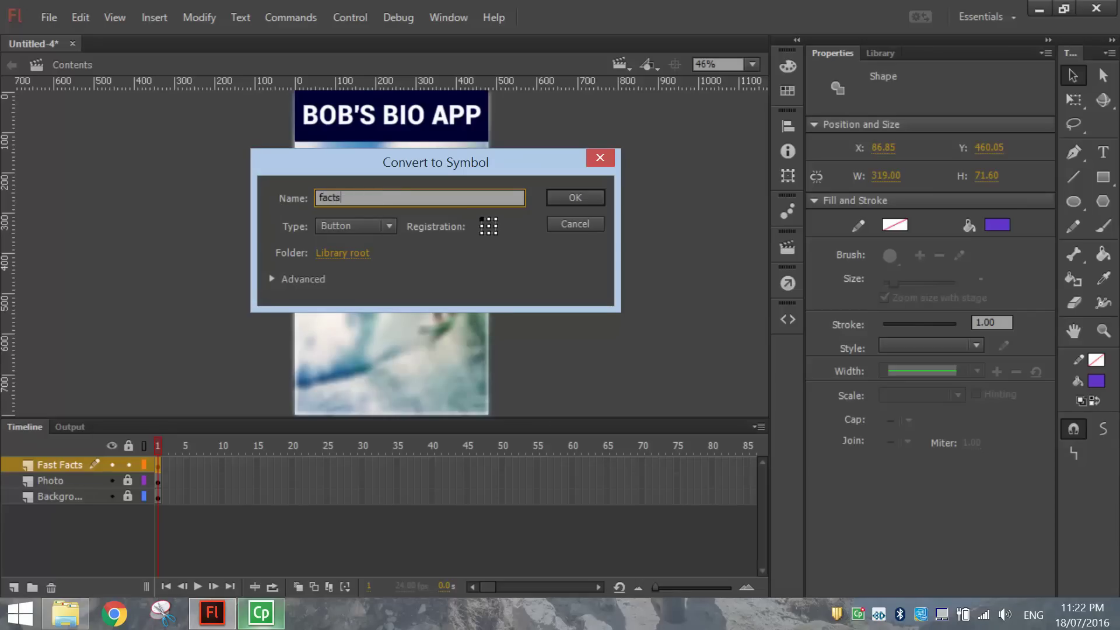
pyautogui.click(586, 197)
# Move the facts button closer to the photo, to about X 82.5, Y 413.
pyautogui.moveTo(440, 295); pyautogui.dragTo(441, 296)
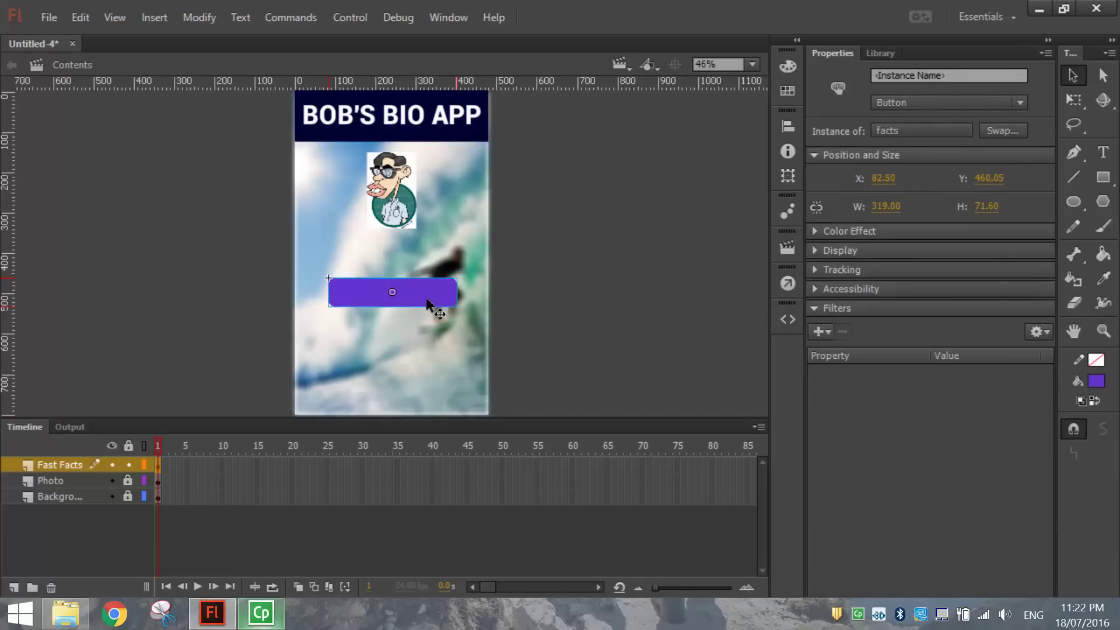
pyautogui.scroll(3, 388, 307)
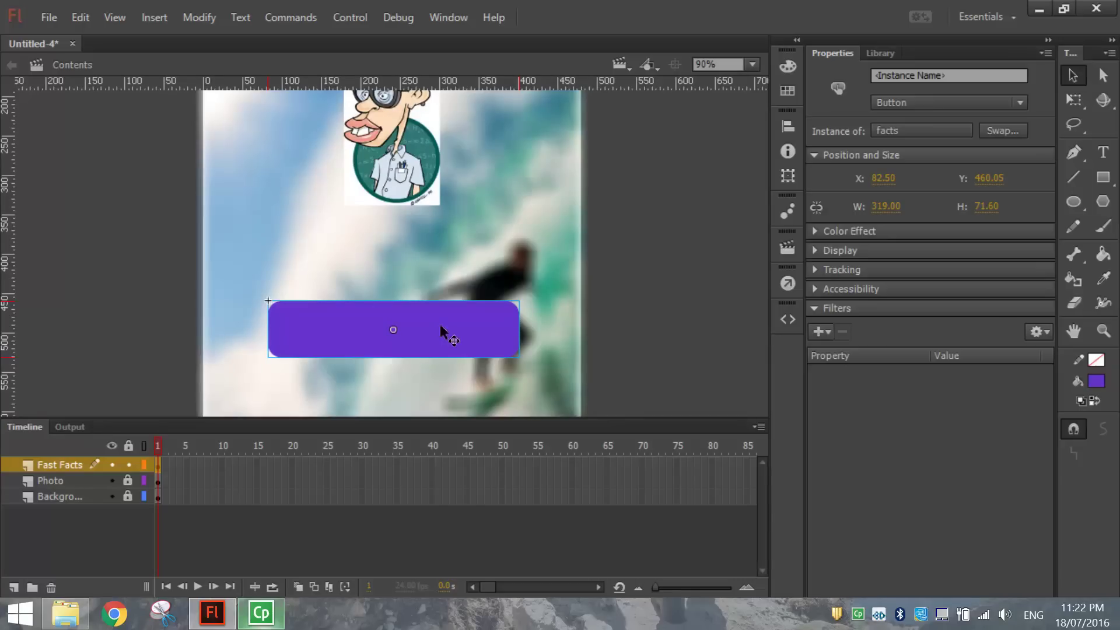
pyautogui.moveTo(461, 324); pyautogui.dragTo(463, 287)
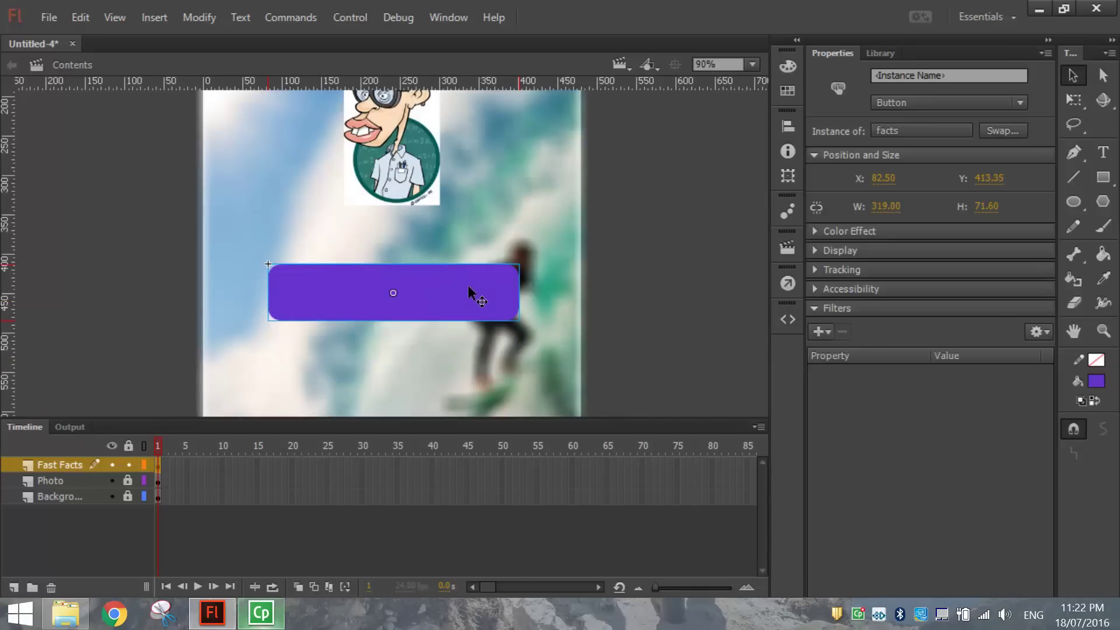
# Open the facts button for editing and add a layer named Text above Layer 1.
pyautogui.doubleClick(469, 290)
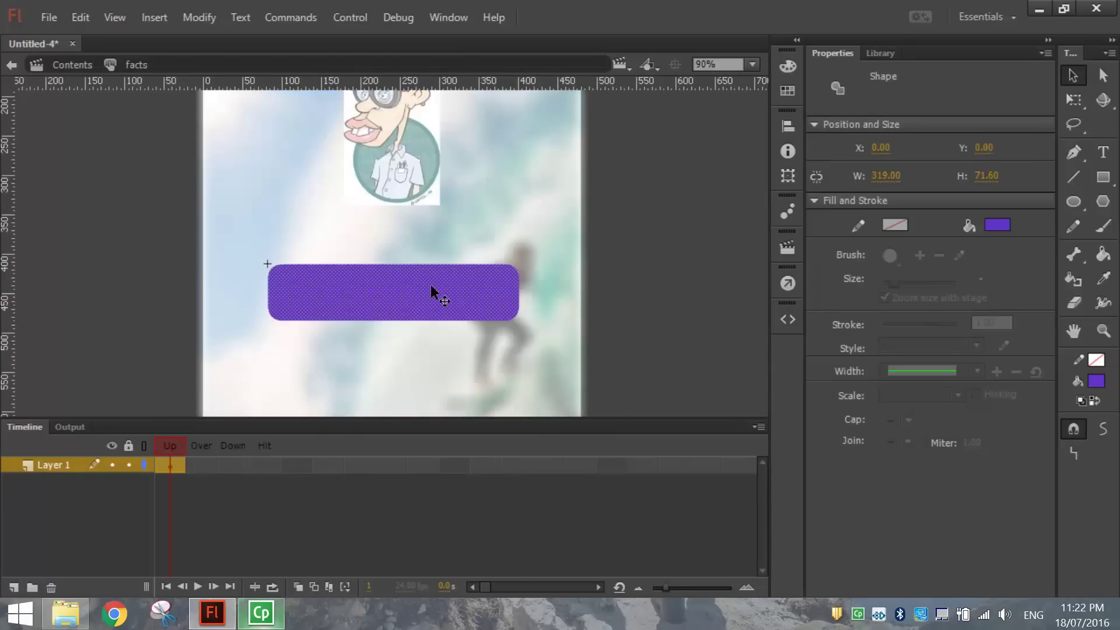
pyautogui.click(94, 277)
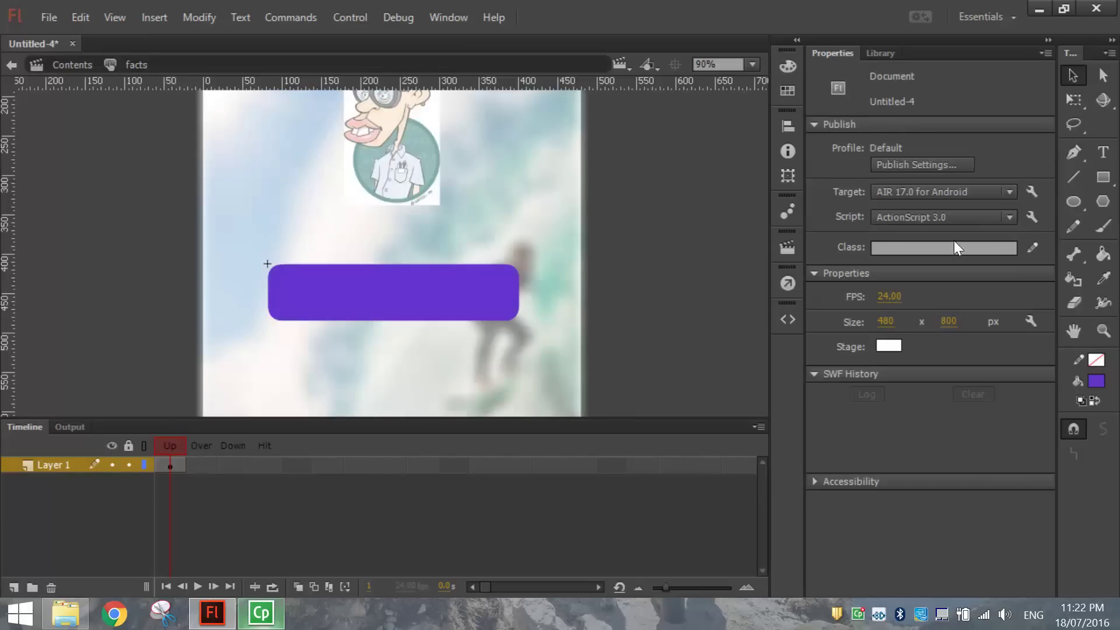
pyautogui.click(1103, 158)
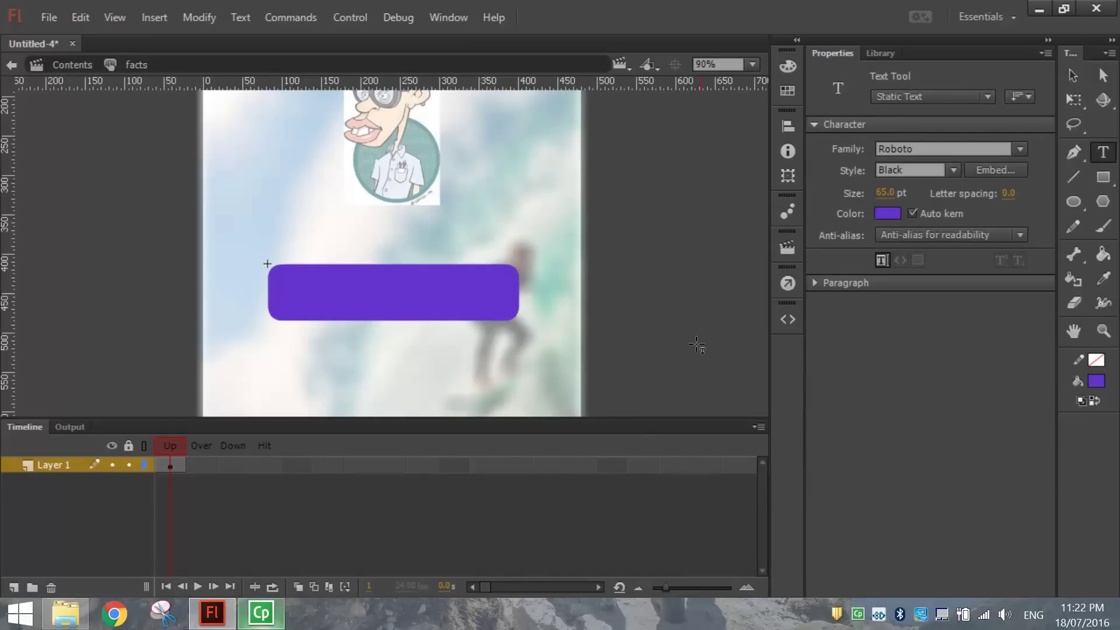
pyautogui.click(13, 588)
pyautogui.doubleClick(59, 465)
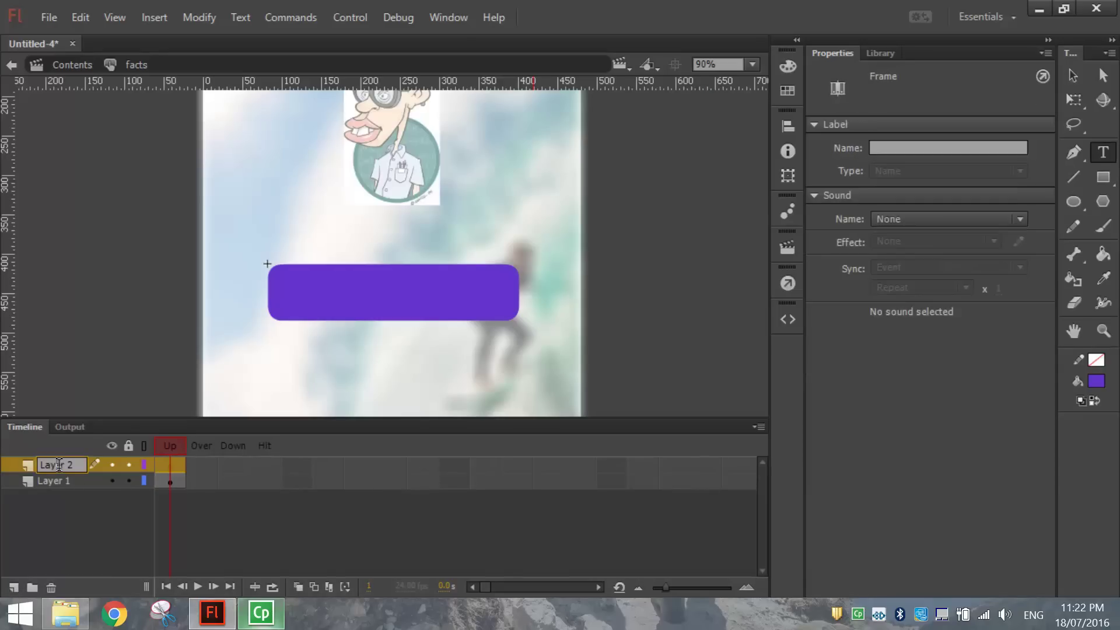
pyautogui.doubleClick(59, 465)
pyautogui.write('Text')
# Add the static text FAST FACTS over the purple rectangle on the Text layer.
pyautogui.click(308, 299)
pyautogui.click(306, 293)
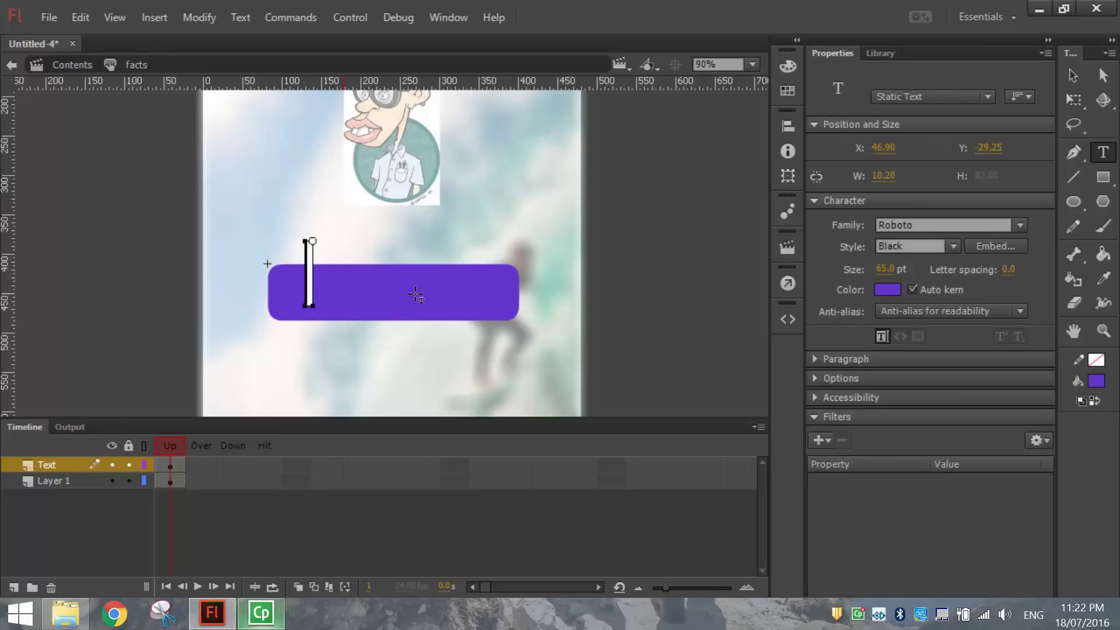
pyautogui.write('FAST FACTS')
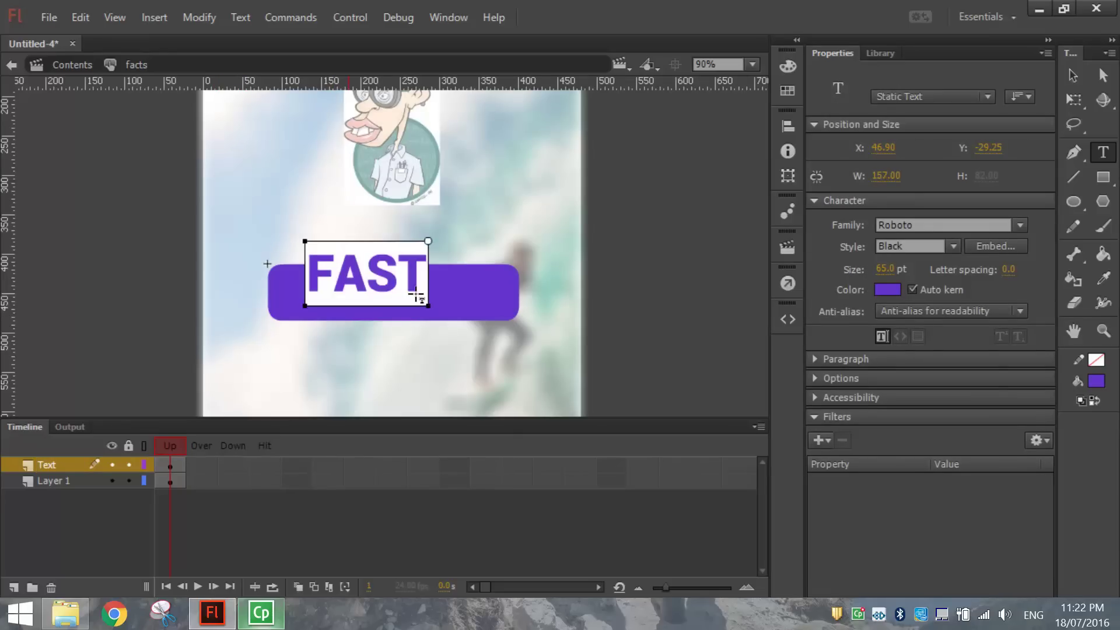
# Format the FAST FACTS text in white Roboto Medium at 43 pt.
pyautogui.hotkey('shift', 'Left')
pyautogui.hotkey('shift', 'Left')
pyautogui.hotkey('shift', 'Left')
pyautogui.hotkey('shift', 'Left')
pyautogui.hotkey('shift', 'Left')
pyautogui.hotkey('shift', 'Left')
pyautogui.hotkey('shift', 'Left')
pyautogui.hotkey('shift', 'Left')
pyautogui.hotkey('shift', 'Left')
pyautogui.hotkey('shift', 'Left')
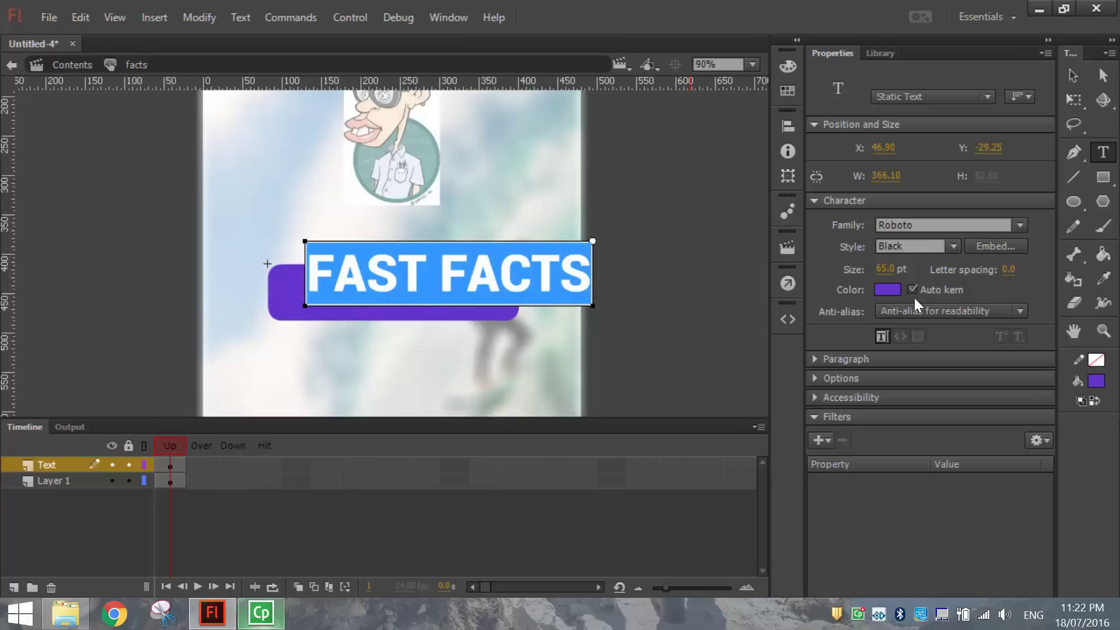
pyautogui.click(888, 290)
pyautogui.click(634, 406)
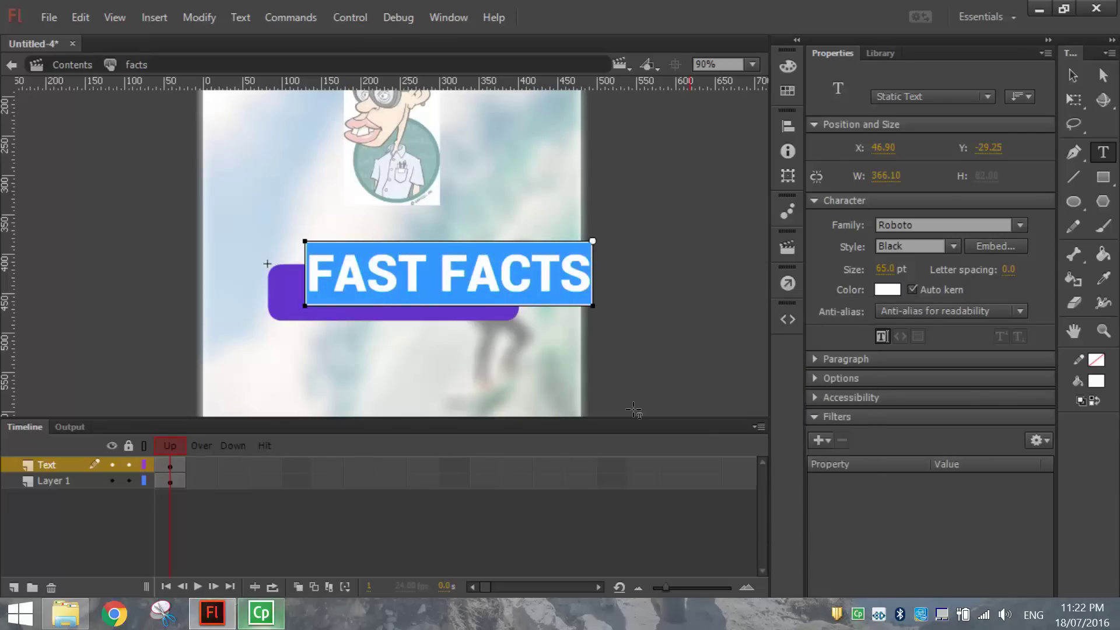
pyautogui.click(950, 246)
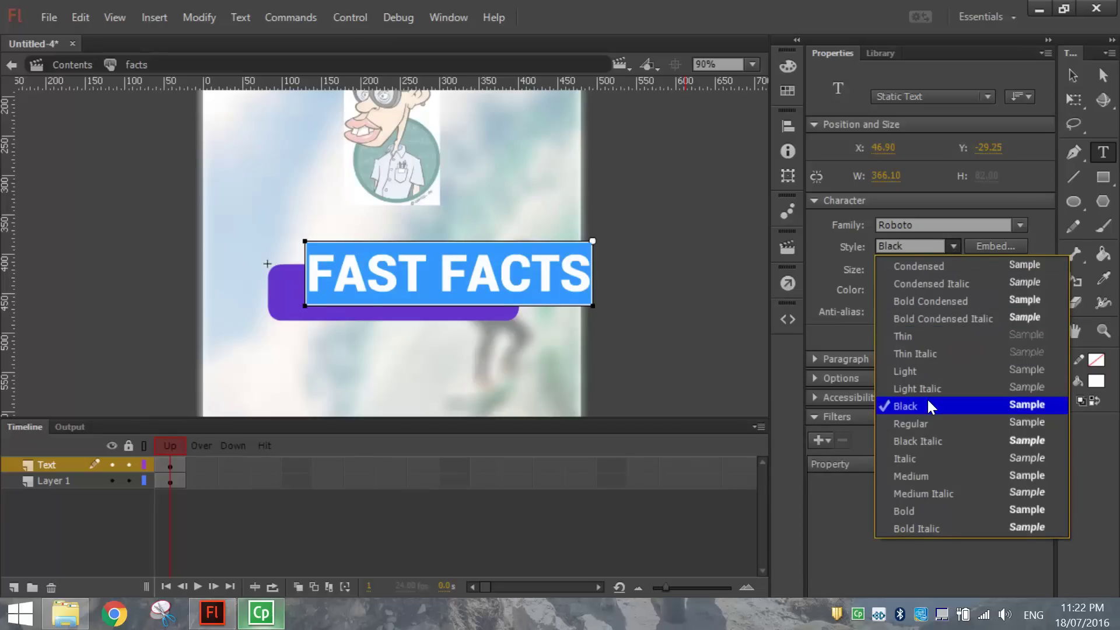
pyautogui.click(922, 471)
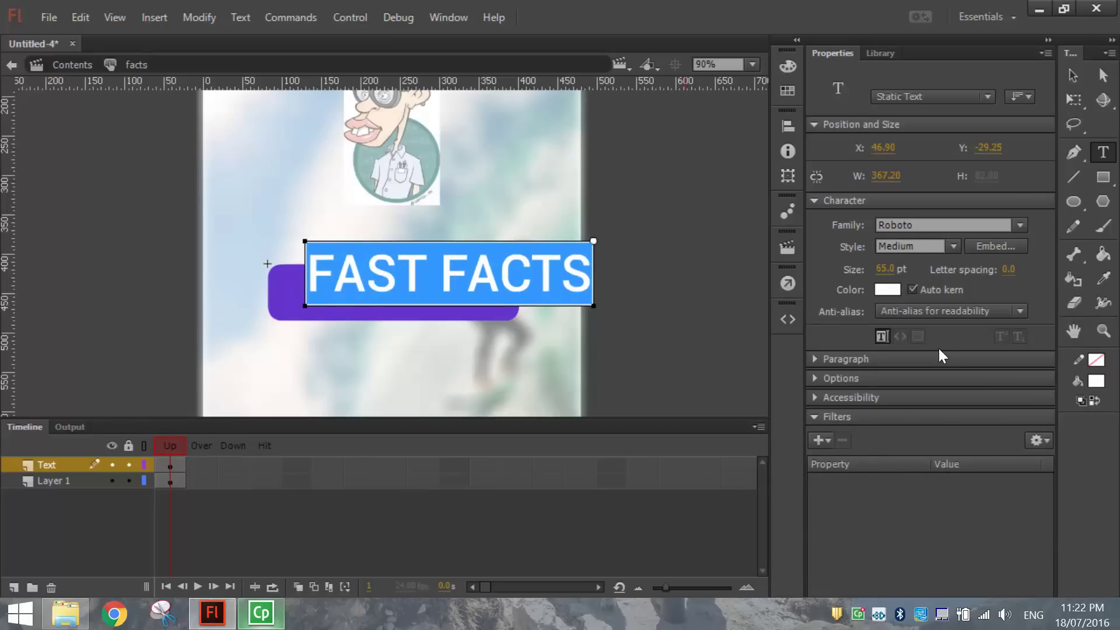
pyautogui.moveTo(886, 269); pyautogui.dragTo(870, 270)
# Center the FAST FACTS text on the purple rectangle, at about X 36, Y 7.
pyautogui.click(1071, 76)
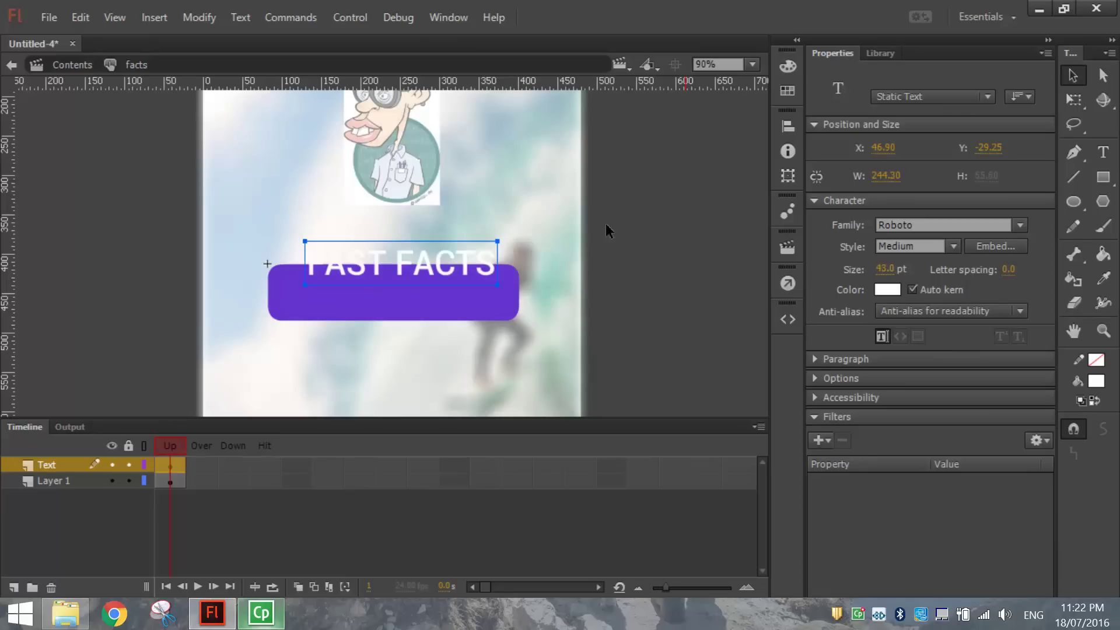
pyautogui.moveTo(442, 284); pyautogui.dragTo(431, 302)
pyautogui.press('Left')
pyautogui.press('Left')
pyautogui.press('Left')
pyautogui.press('Left')
pyautogui.press('Left')
pyautogui.press('Left')
pyautogui.press('Left')
pyautogui.press('Left')
pyautogui.press('Left')
pyautogui.press('Left')
pyautogui.press('Left')
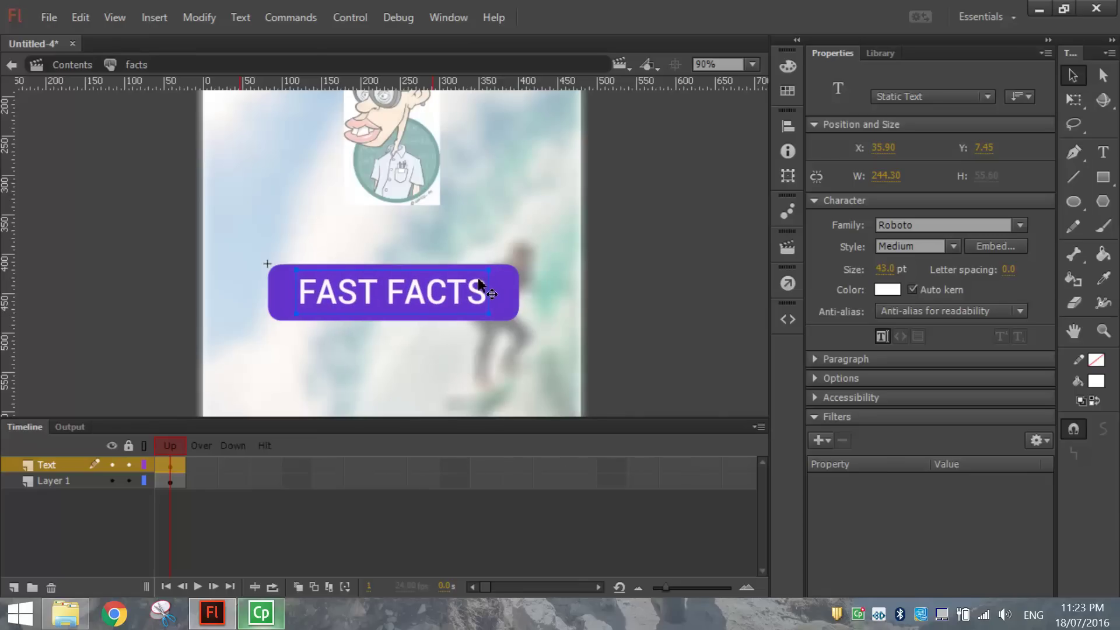
pyautogui.click(627, 307)
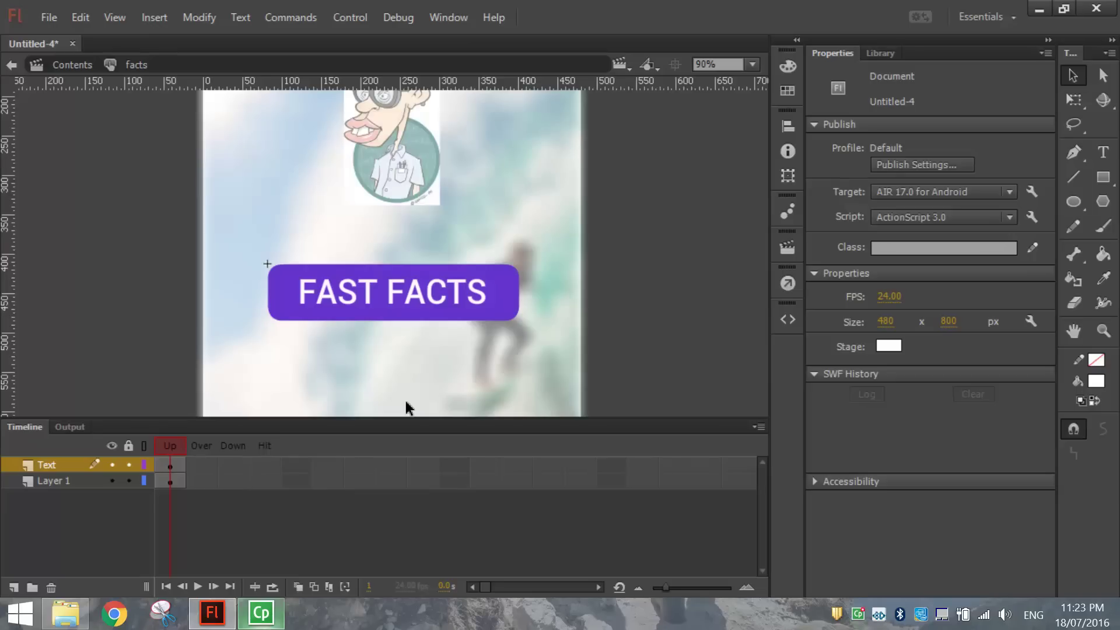
# Insert keyframes in the Down state on both the Text layer and Layer 1.
pyautogui.moveTo(237, 467); pyautogui.dragTo(239, 477)
pyautogui.press('F6')
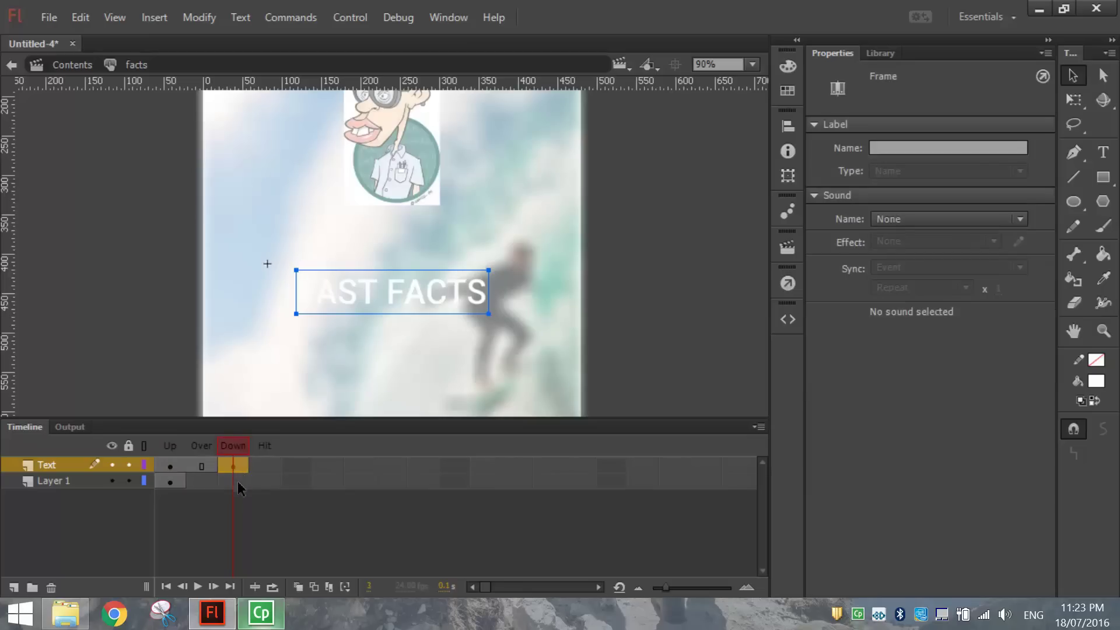
pyautogui.click(239, 479)
pyautogui.press('F6')
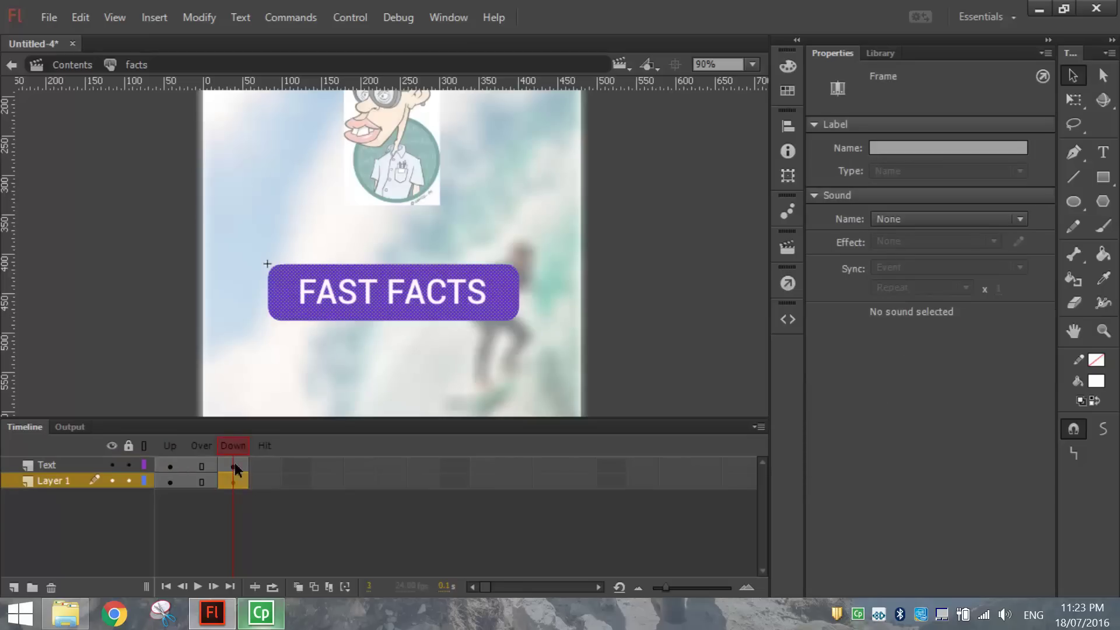
pyautogui.click(235, 465)
pyautogui.click(238, 482)
pyautogui.click(236, 467)
pyautogui.click(237, 481)
pyautogui.click(677, 284)
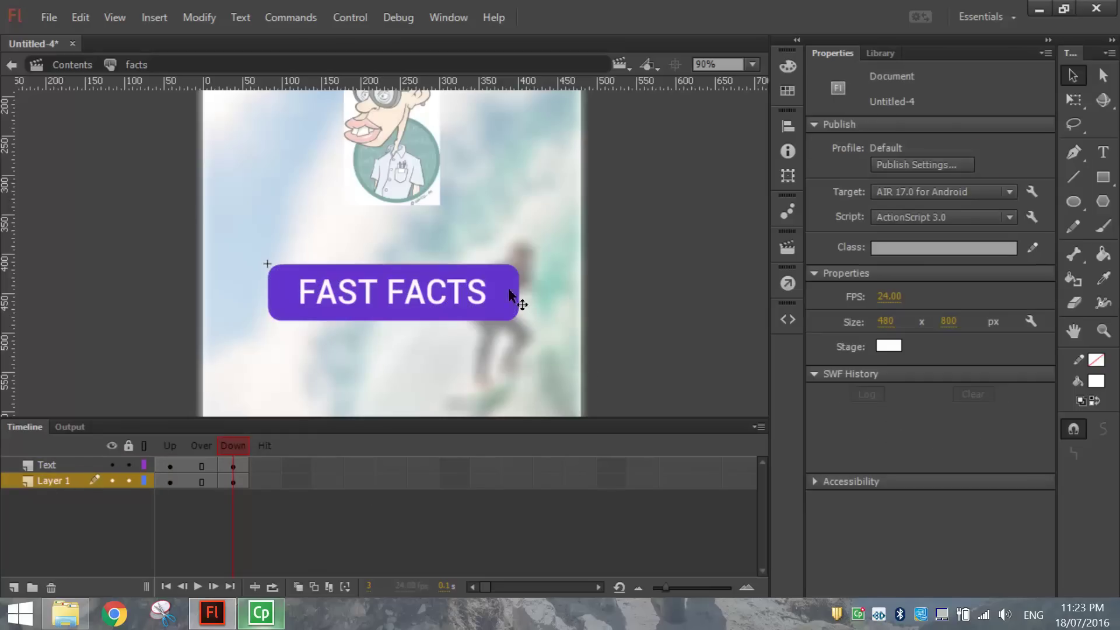
# Change the rectangle's fill to orange in the Down state.
pyautogui.click(517, 300)
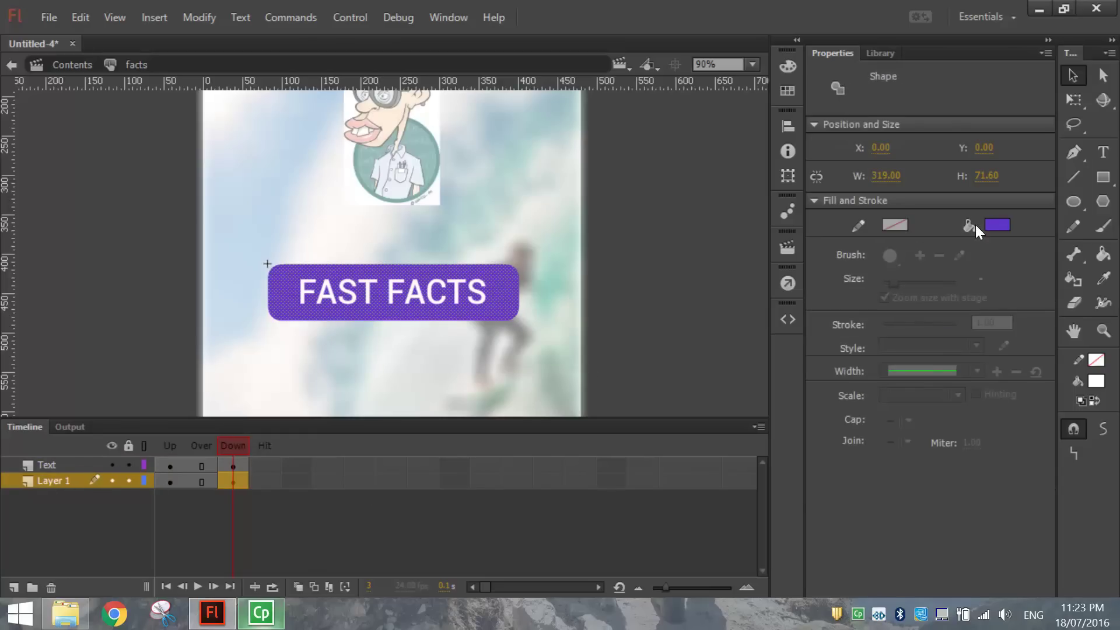
pyautogui.click(998, 225)
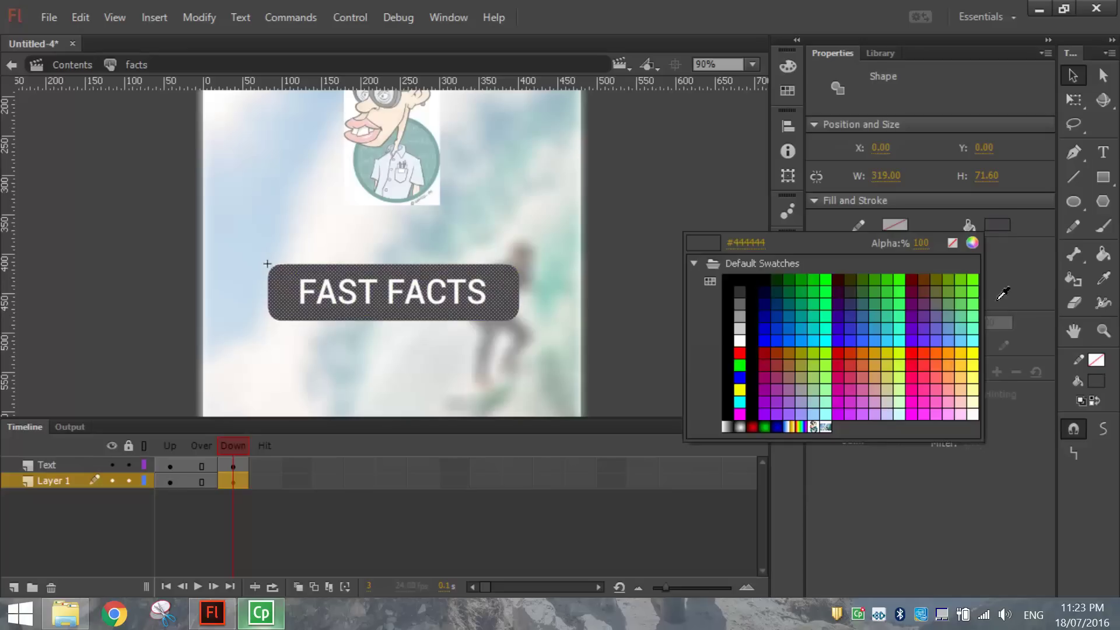
pyautogui.click(956, 354)
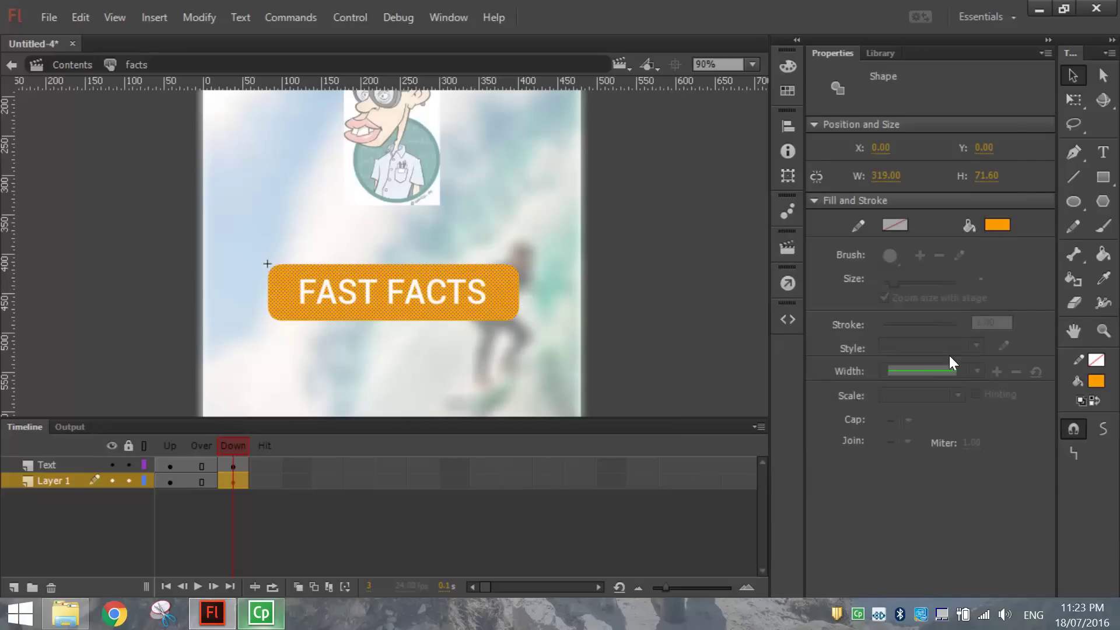
pyautogui.click(609, 286)
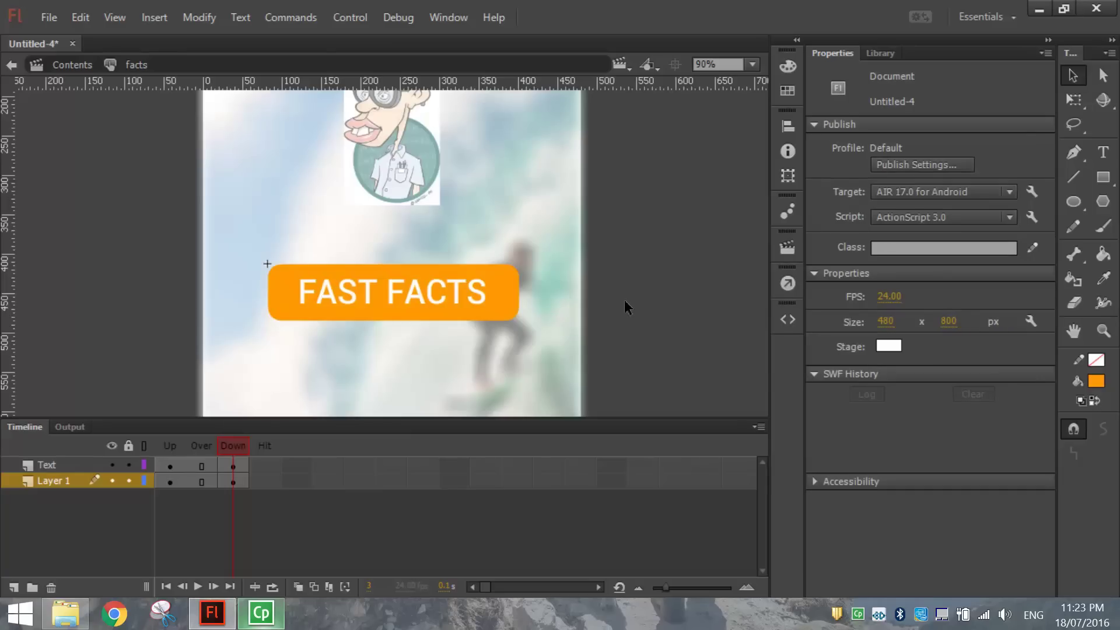
# Return to the Contents scene and move the Fast Facts button down to about X 82.5, Y 438.
pyautogui.click(10, 65)
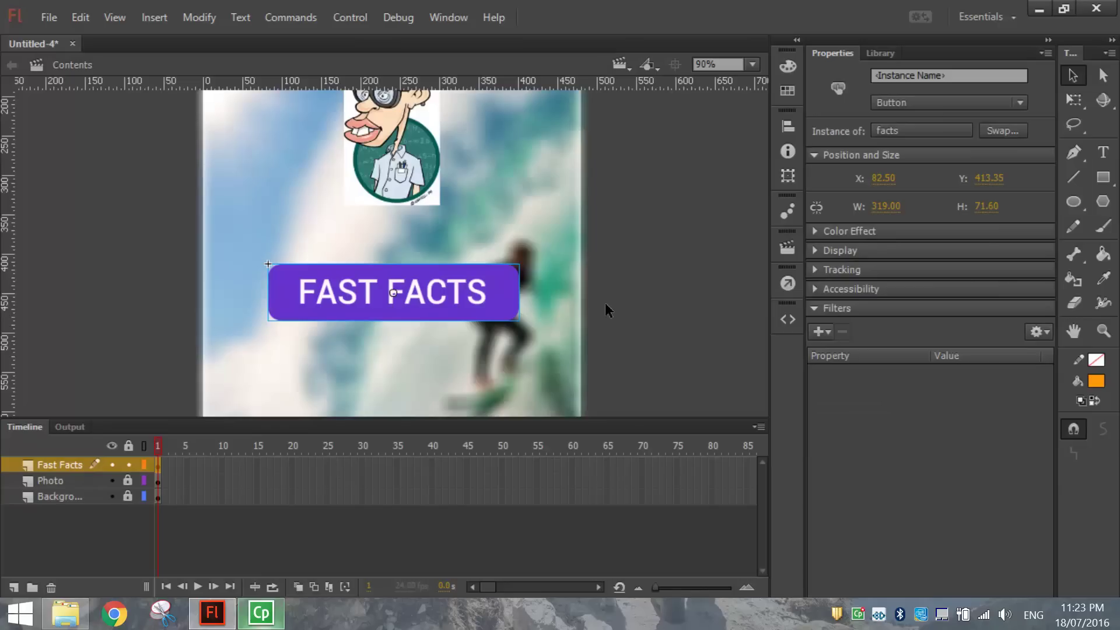
pyautogui.hotkey('ctrl', '-')
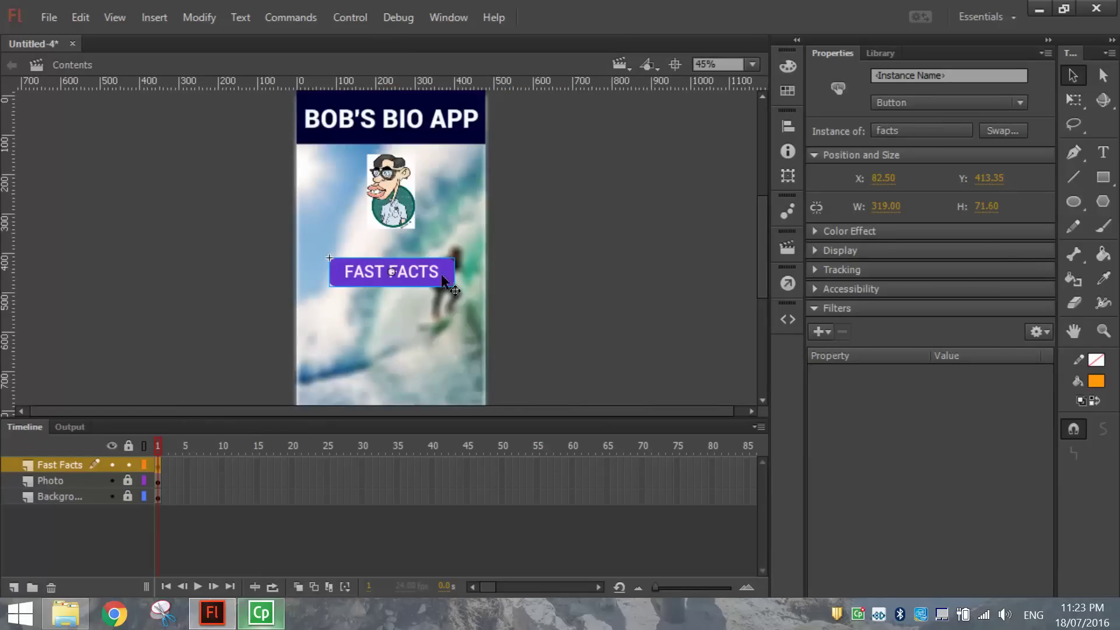
pyautogui.moveTo(441, 279); pyautogui.dragTo(433, 284)
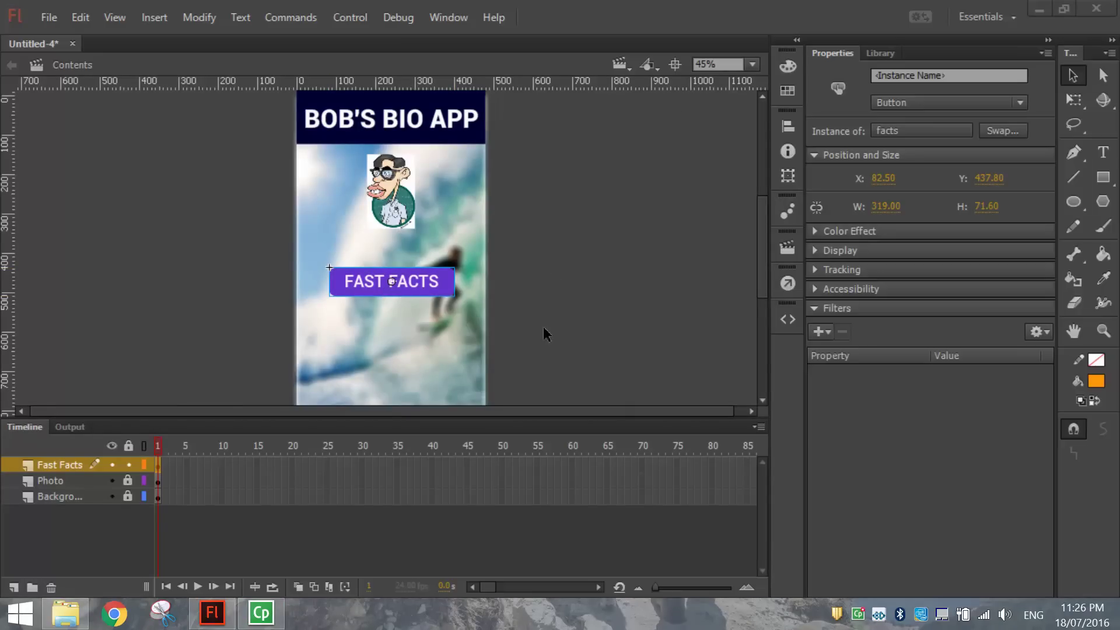
# Apply a Drop Shadow filter to the Fast Facts button.
pyautogui.click(753, 65)
pyautogui.click(734, 180)
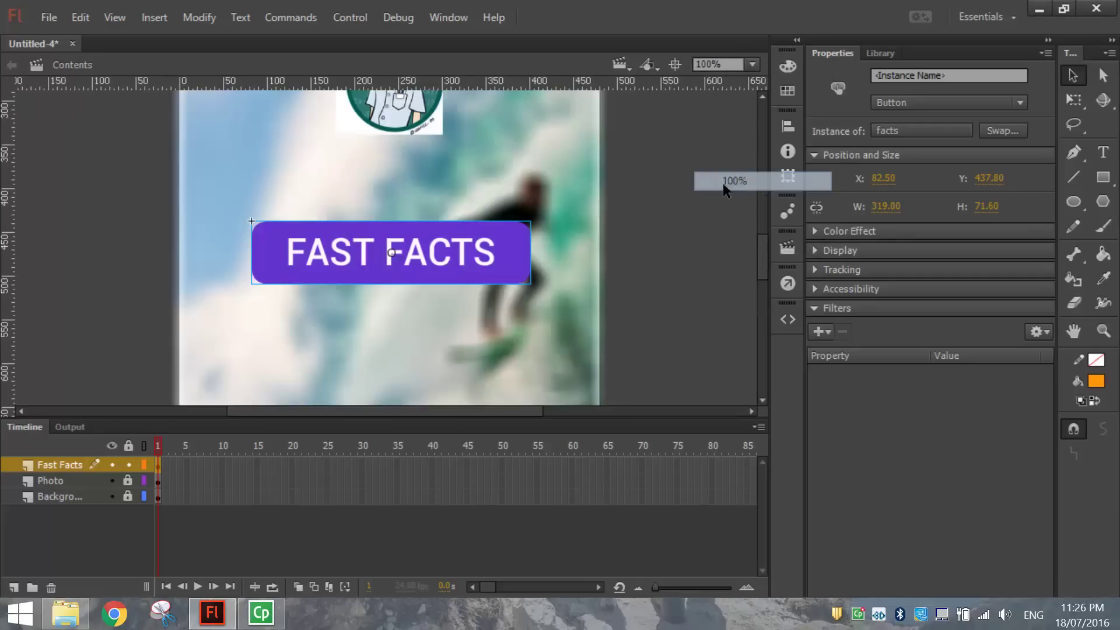
pyautogui.click(677, 217)
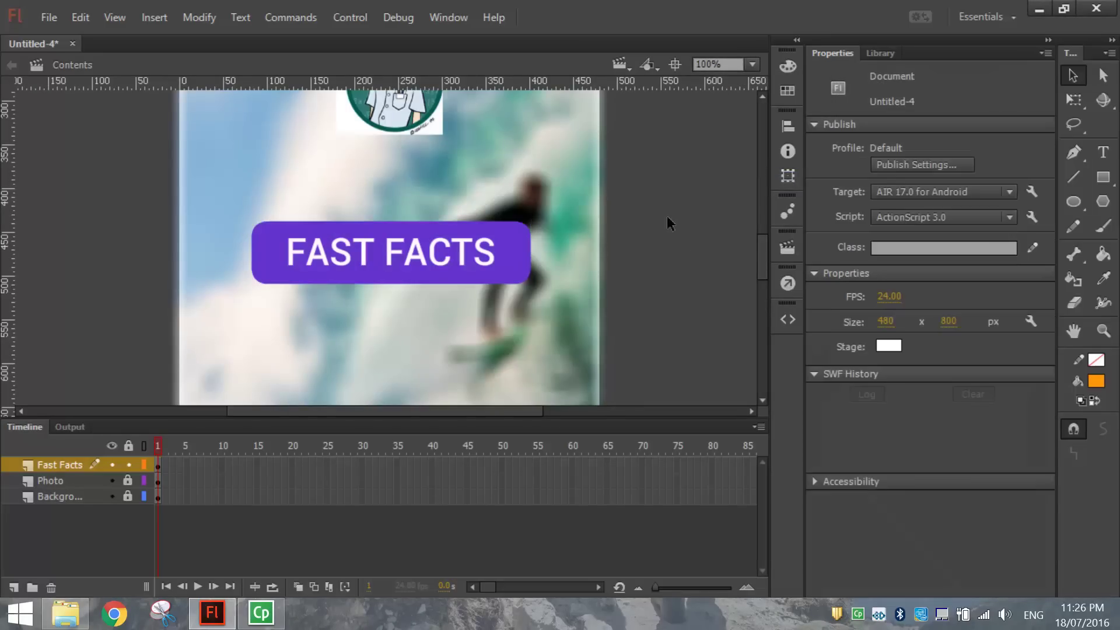
pyautogui.click(487, 266)
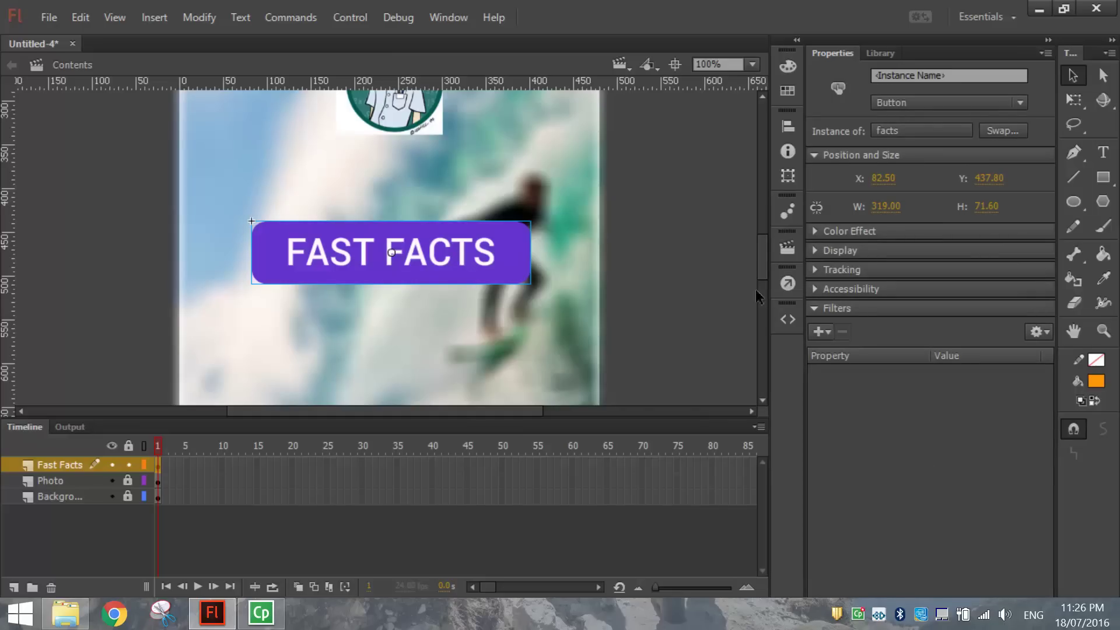
pyautogui.click(821, 331)
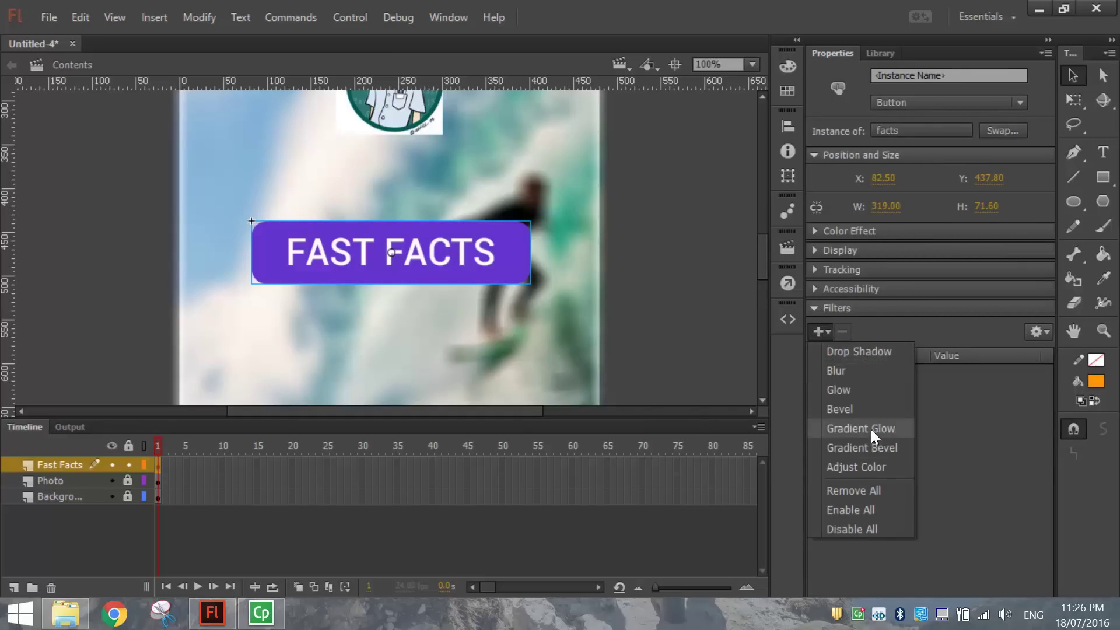
pyautogui.click(853, 353)
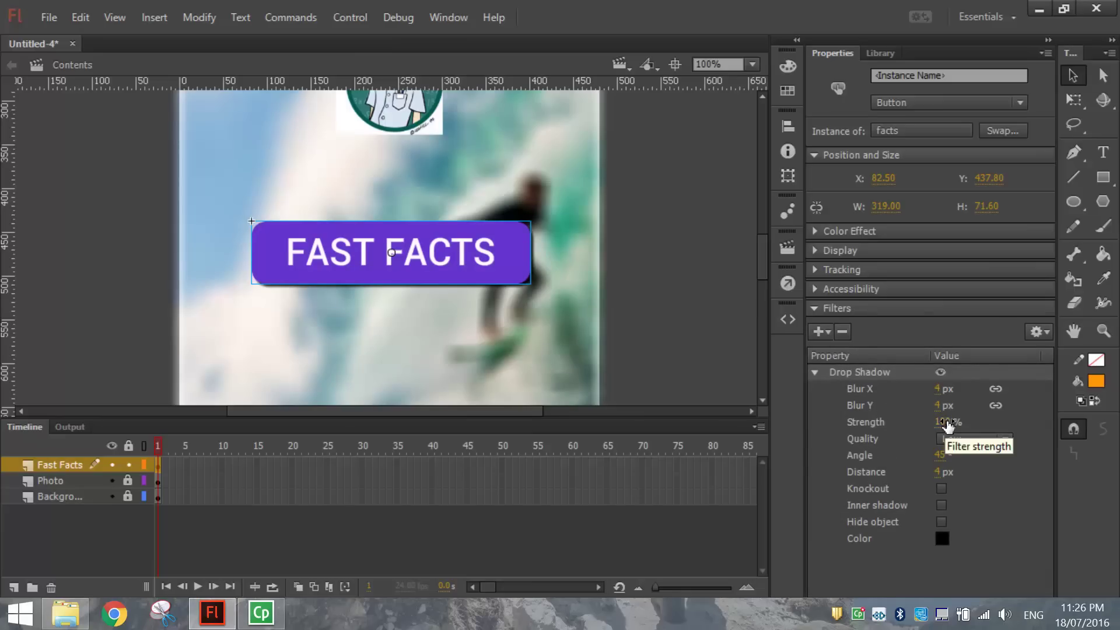
pyautogui.click(640, 258)
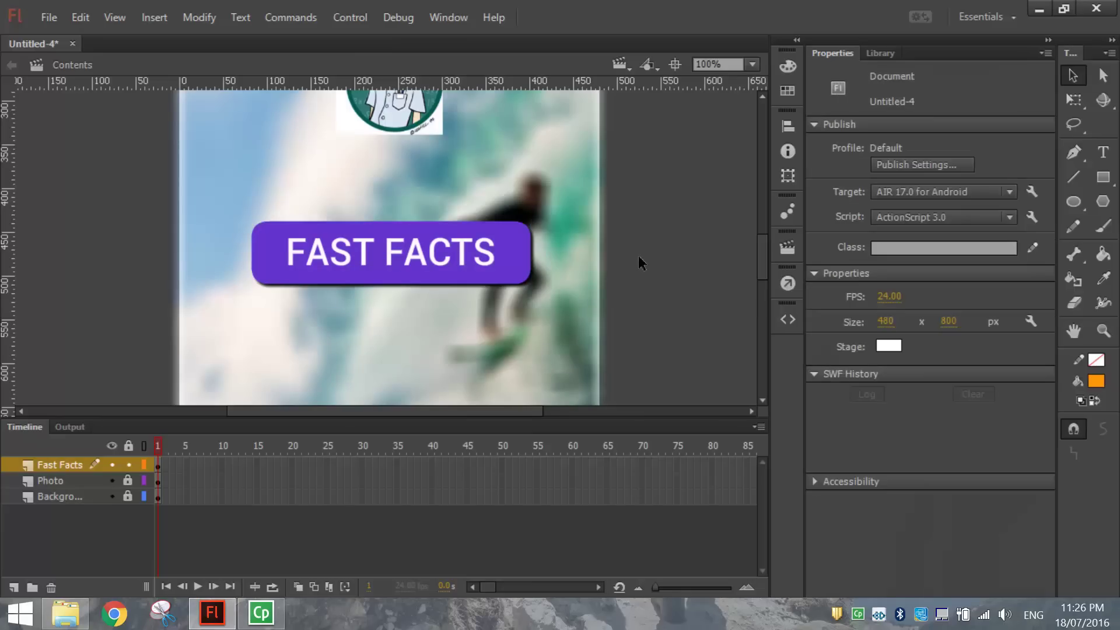
# Reduce the strength of the Fast Facts button's drop shadow to 73%.
pyautogui.click(489, 267)
pyautogui.moveTo(940, 422); pyautogui.dragTo(921, 424)
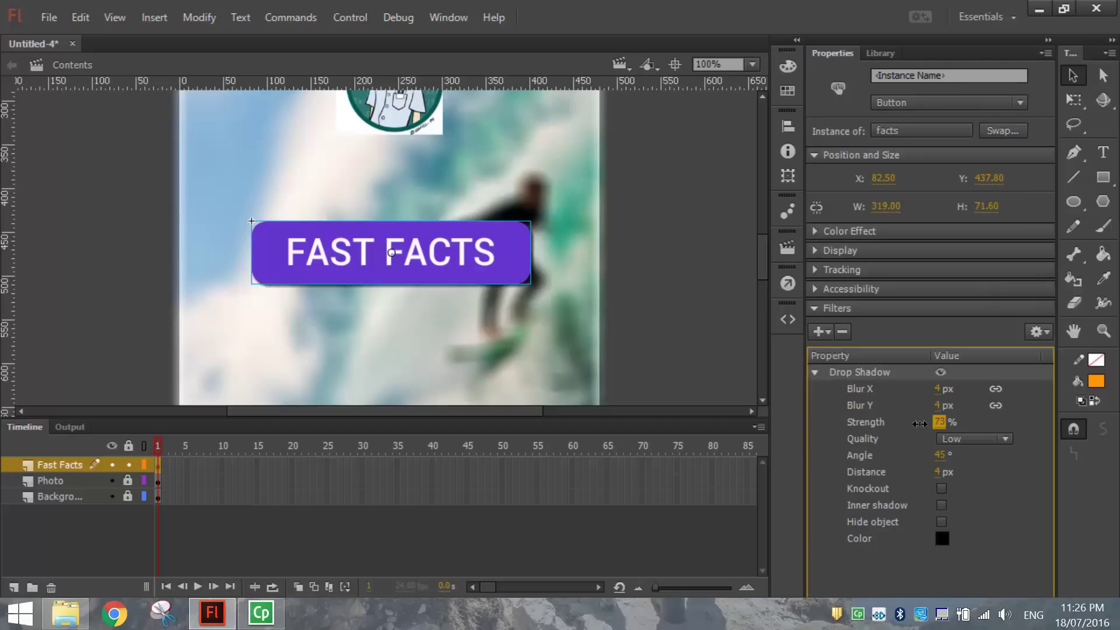
pyautogui.click(684, 282)
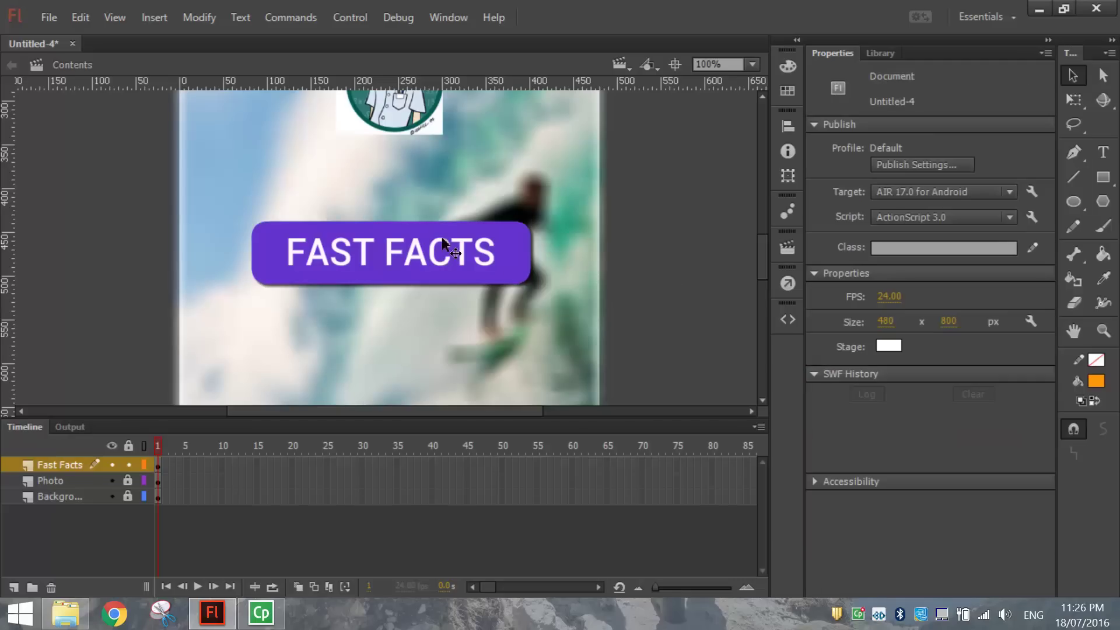
# Move the Fast Facts button up and to the left, and back to about X 86, Y 440.
pyautogui.moveTo(443, 234); pyautogui.dragTo(392, 182)
pyautogui.click(432, 305)
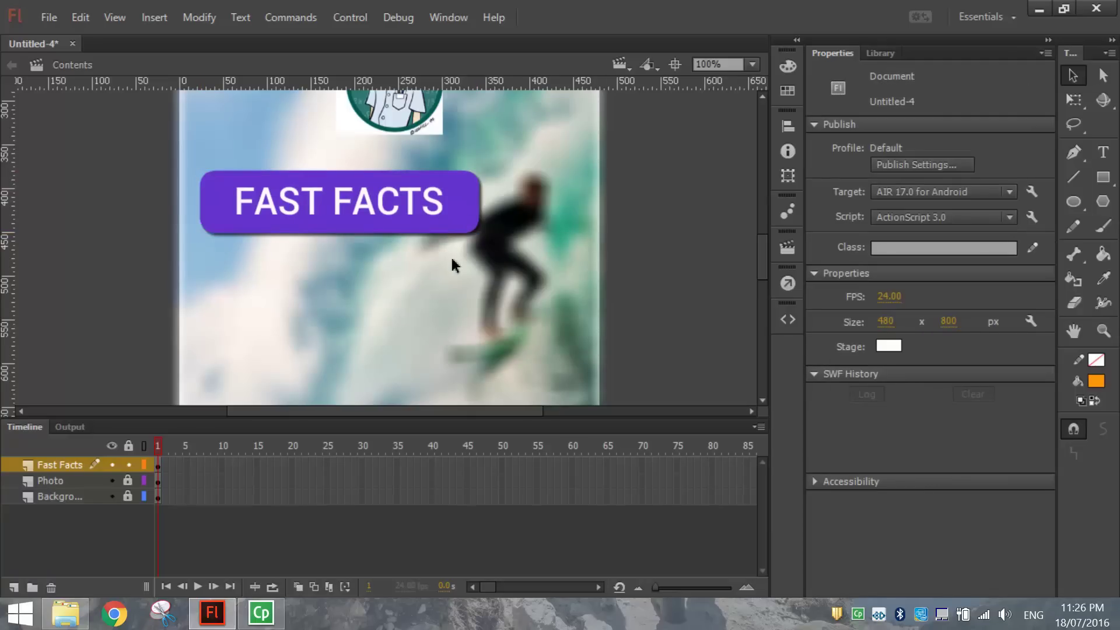
pyautogui.moveTo(449, 223); pyautogui.dragTo(505, 275)
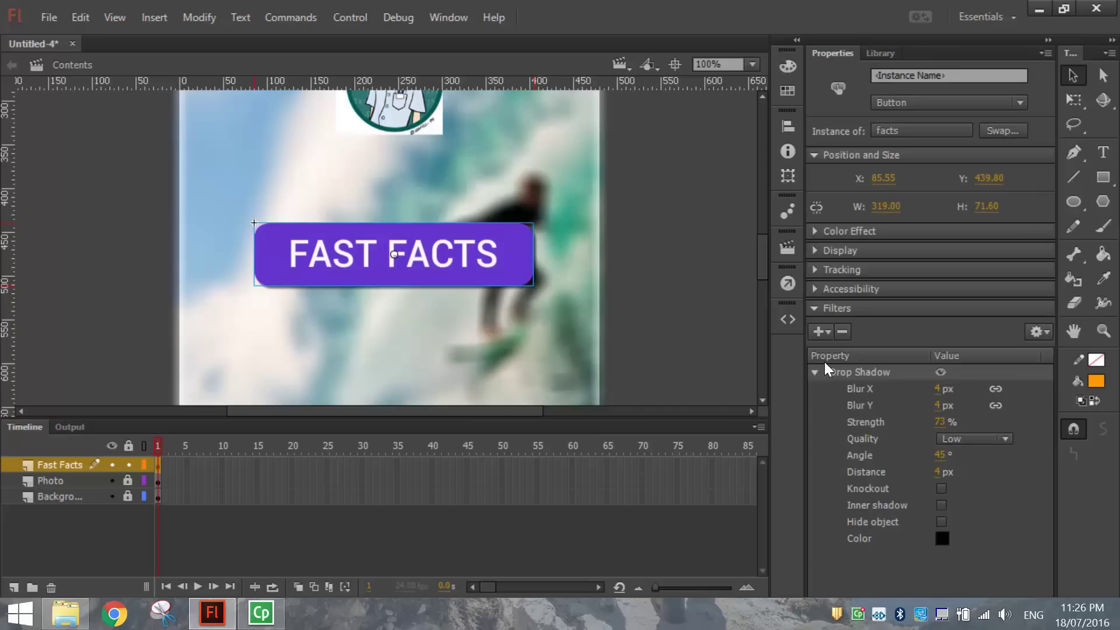
# Move the FAST FACTS button up and slightly left on the stage, to about X 70, Y 389.
pyautogui.click(815, 309)
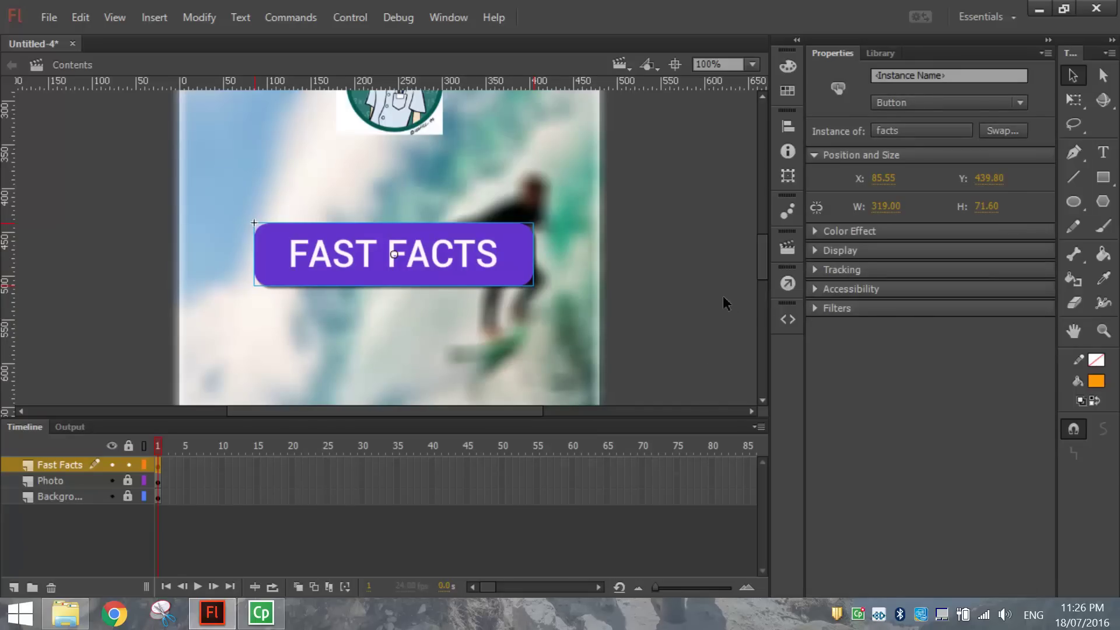
pyautogui.moveTo(517, 274); pyautogui.dragTo(503, 230)
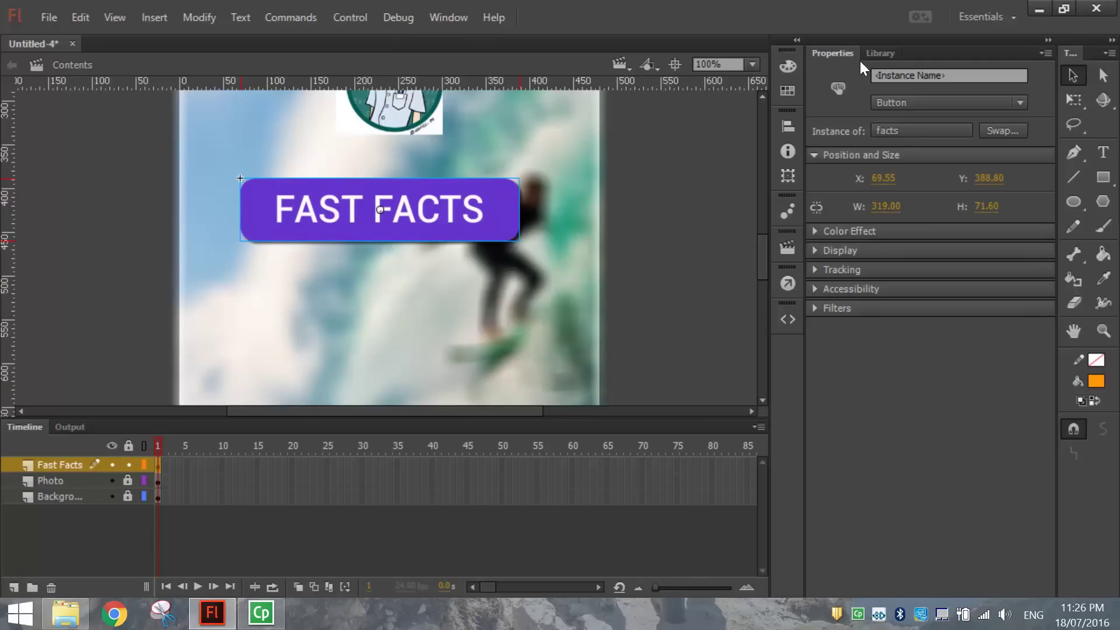
# Duplicate the facts button symbol in the library under the name work.
pyautogui.click(876, 52)
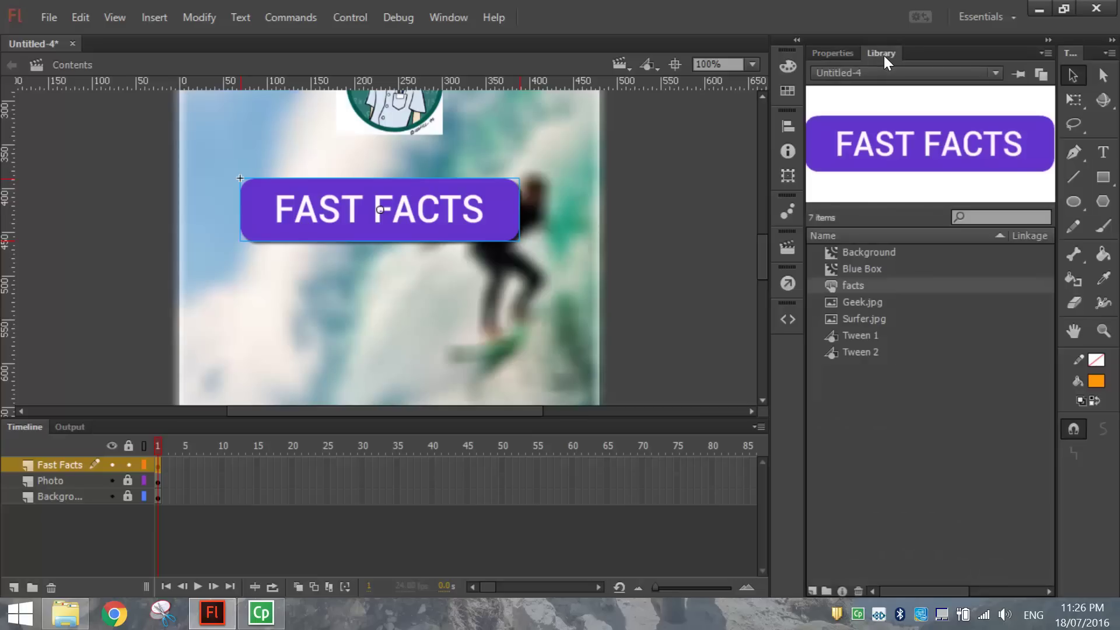
pyautogui.click(853, 284)
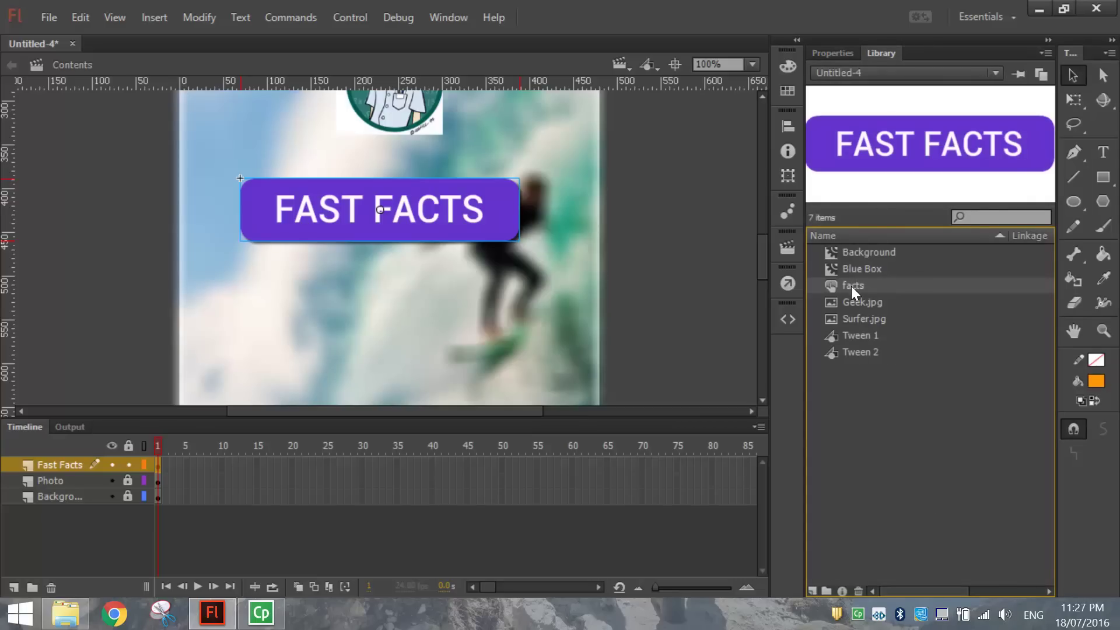
pyautogui.rightClick(852, 286)
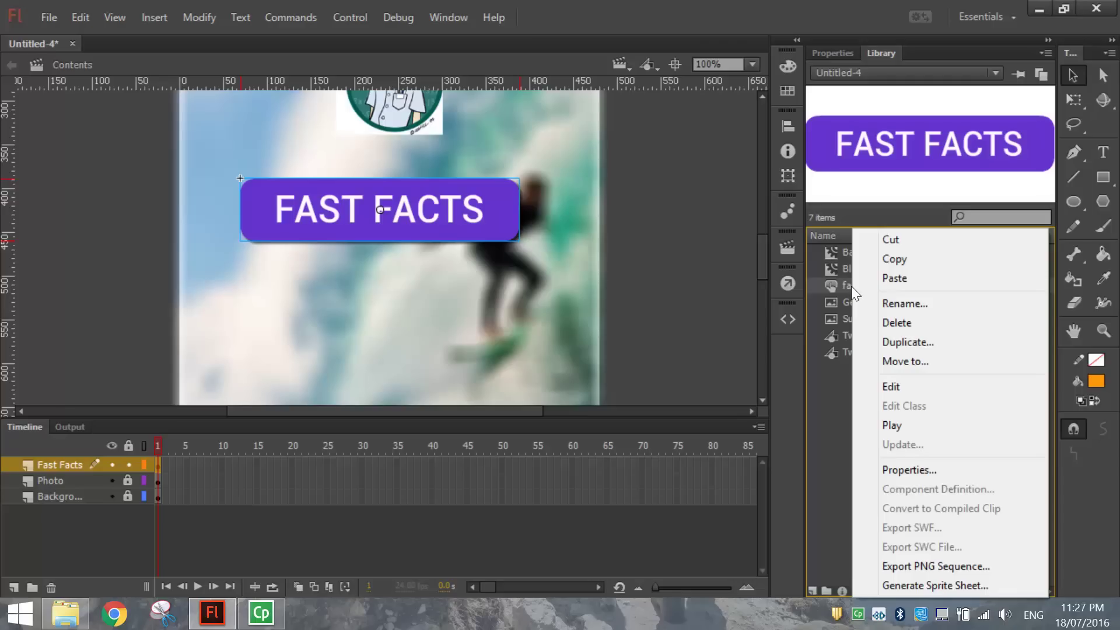
pyautogui.click(940, 341)
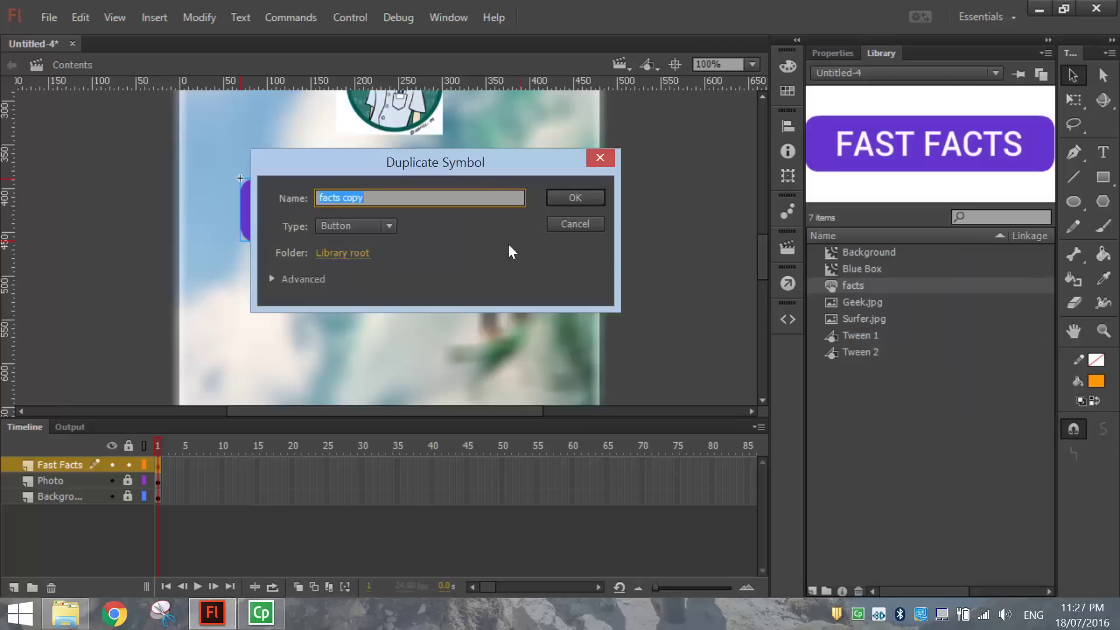
pyautogui.moveTo(463, 167); pyautogui.dragTo(631, 208)
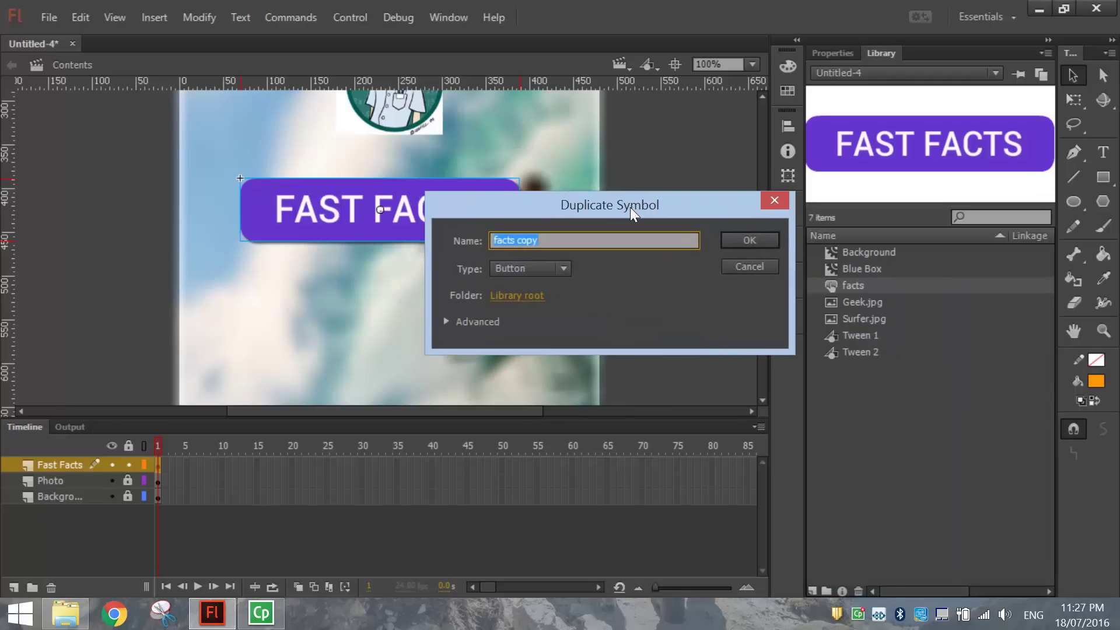
pyautogui.write('work')
pyautogui.click(734, 242)
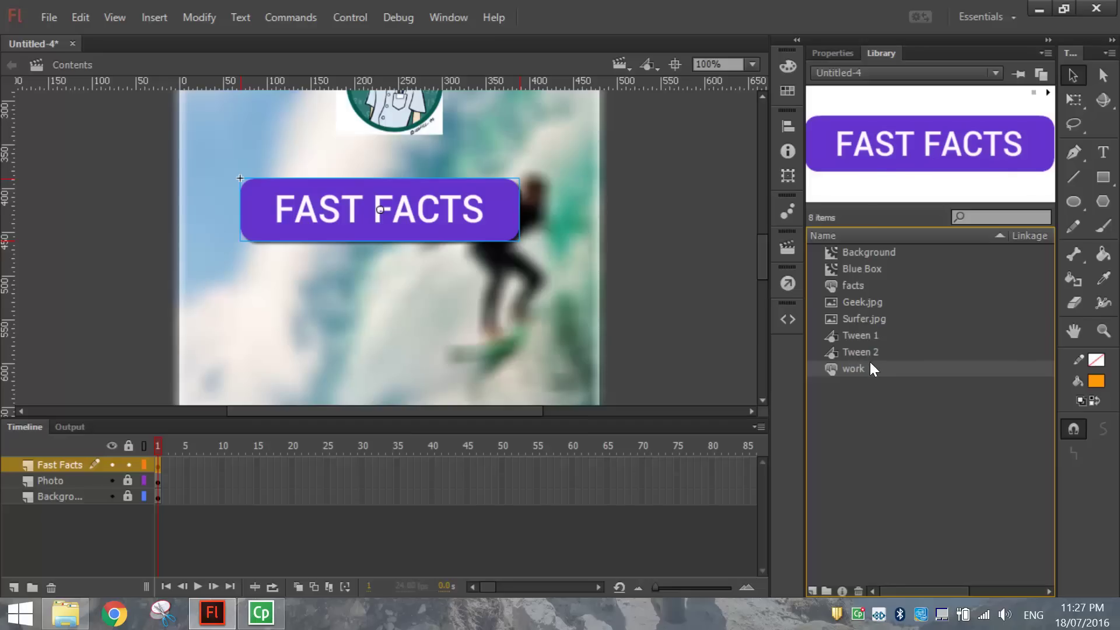
# In the work symbol's Up state, replace the FAST FACTS label with WORK and centre it on the button.
pyautogui.doubleClick(879, 144)
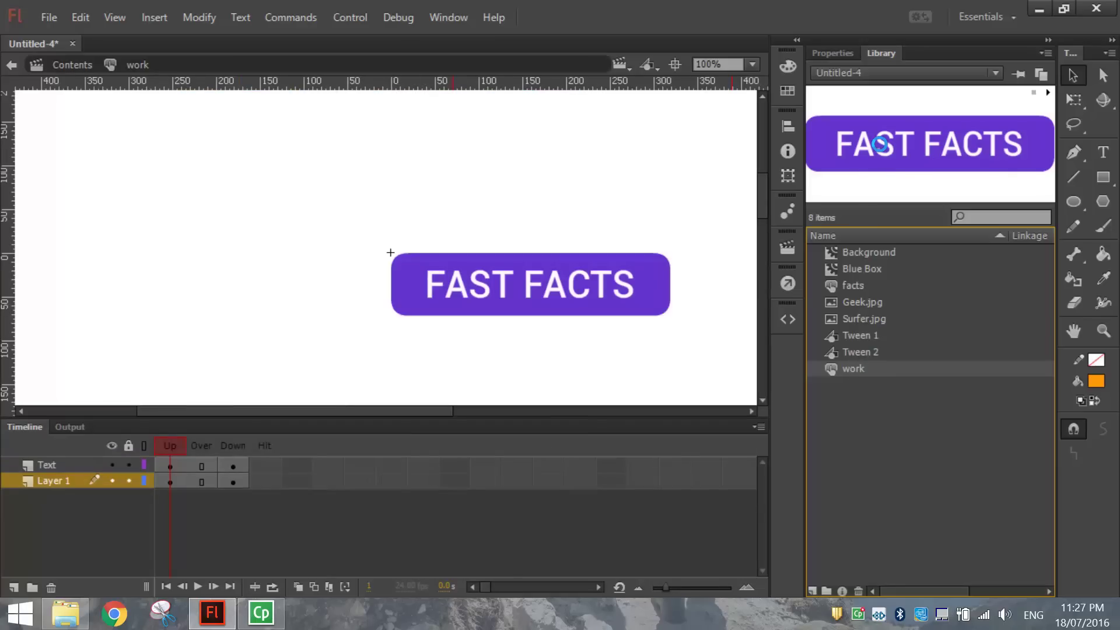
pyautogui.click(482, 293)
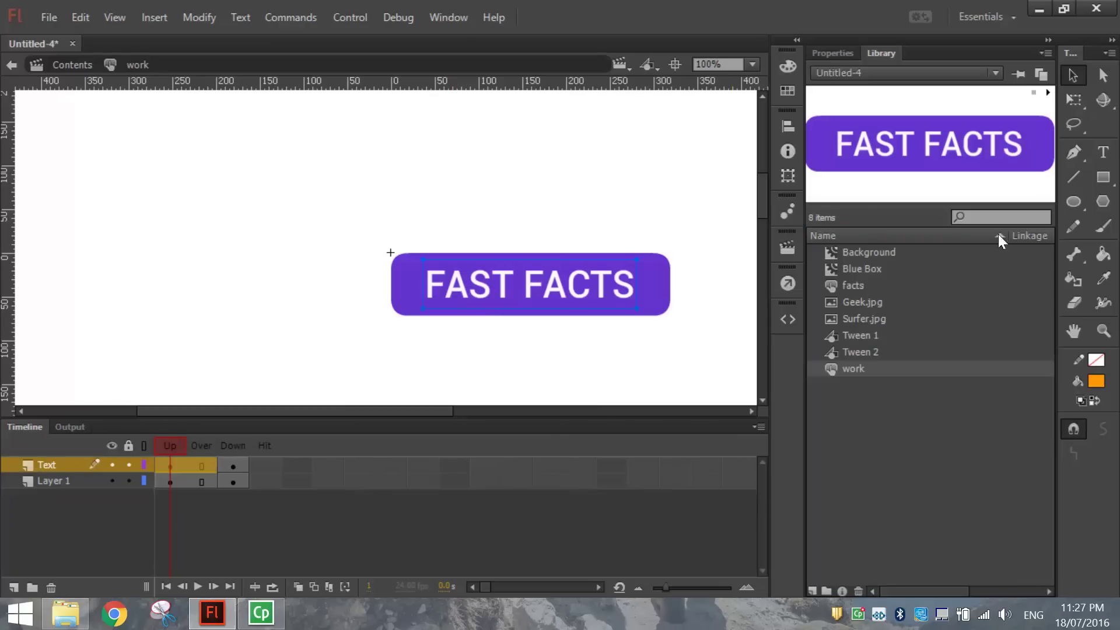
pyautogui.click(1104, 153)
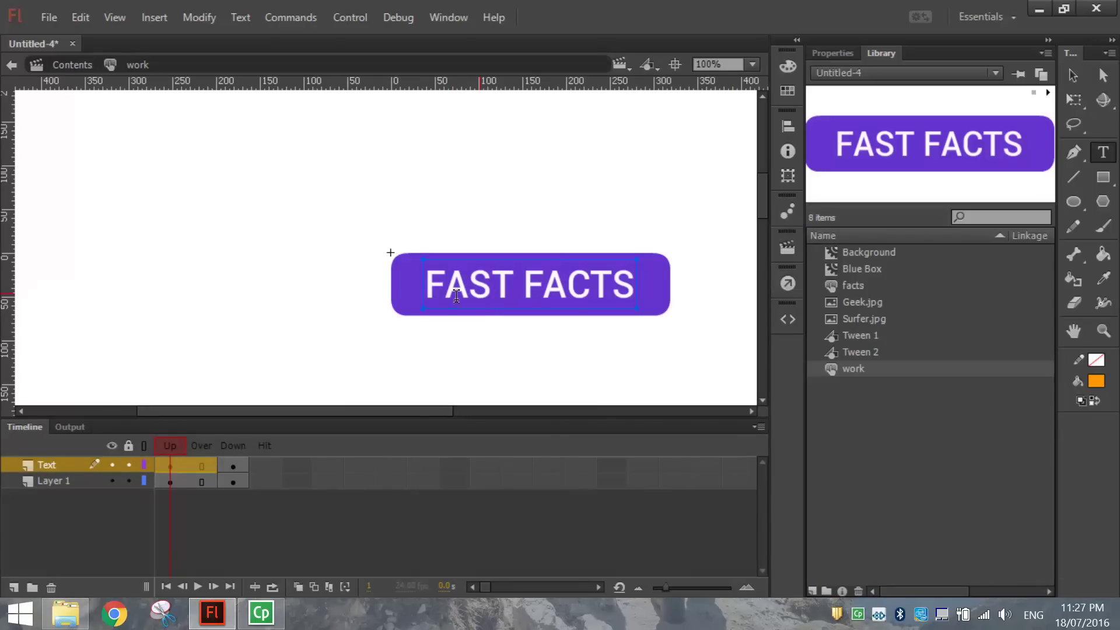
pyautogui.moveTo(430, 280); pyautogui.dragTo(614, 278)
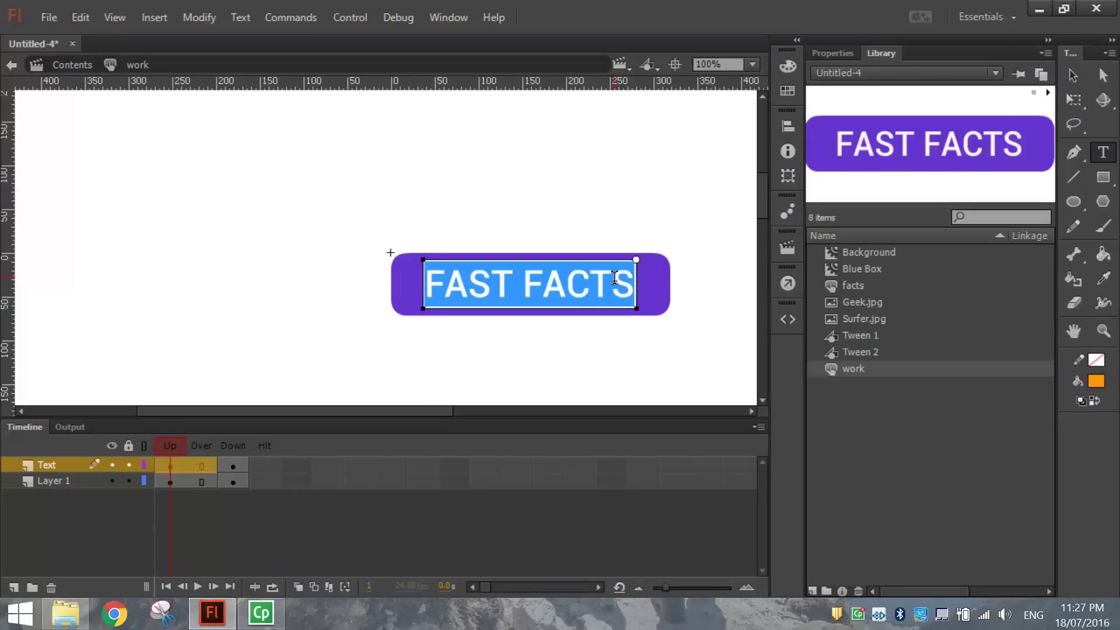
pyautogui.write('WORK')
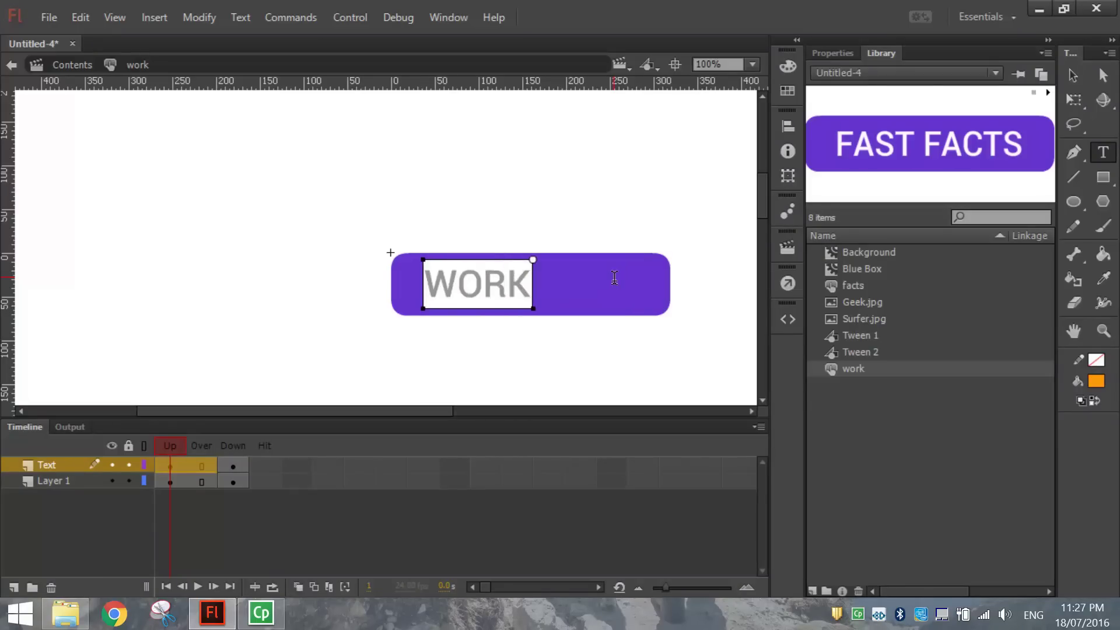
pyautogui.click(1073, 76)
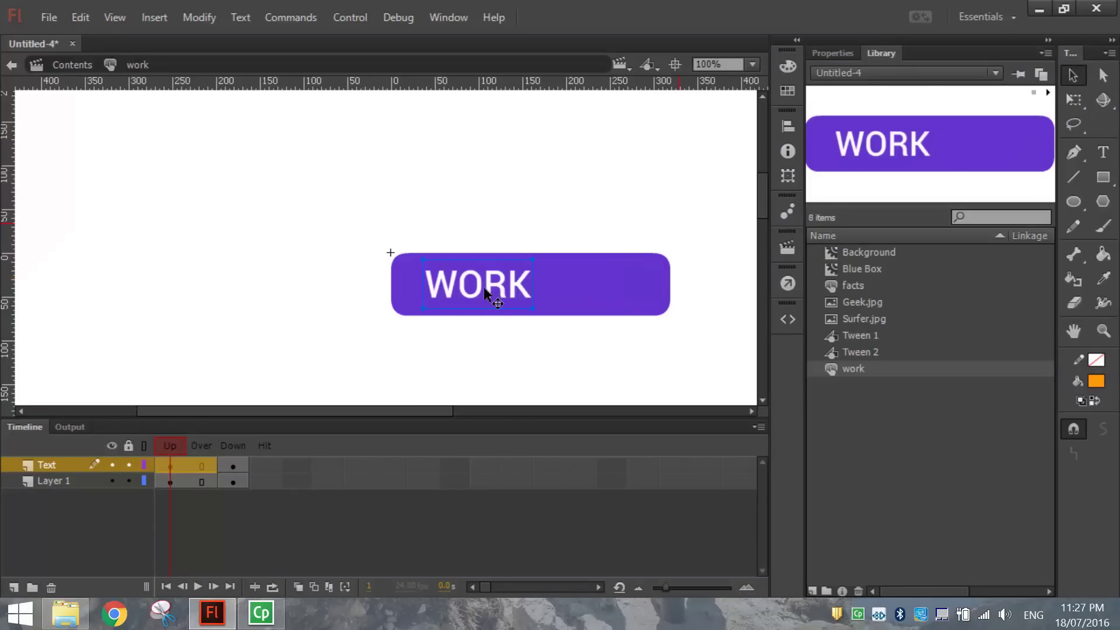
pyautogui.moveTo(490, 290); pyautogui.dragTo(538, 290)
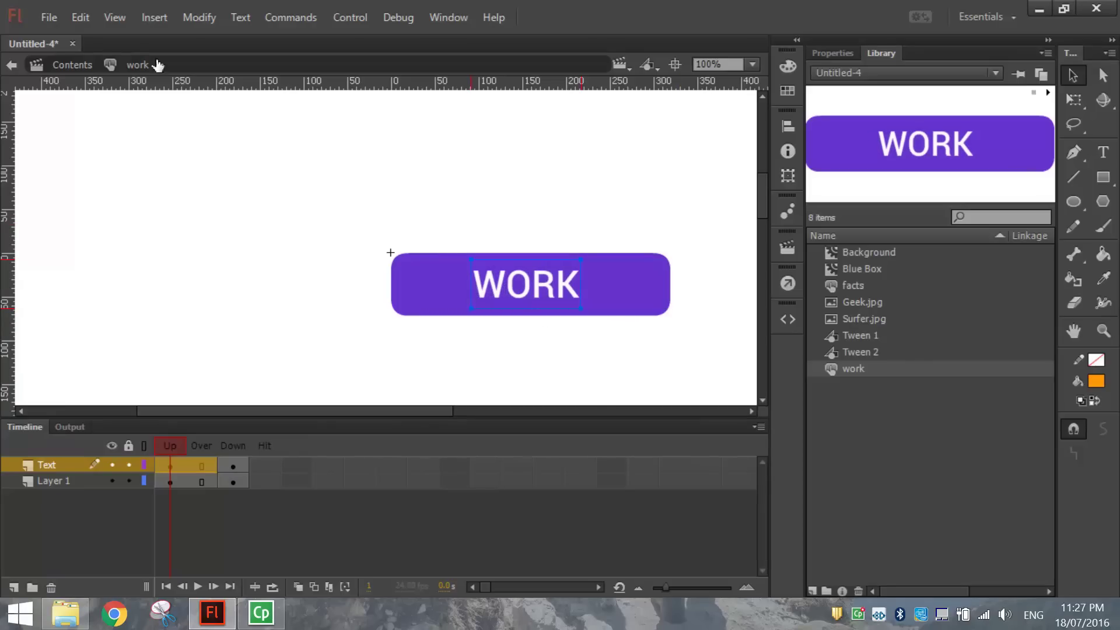
# Replace the Down state's FAST FACTS label with an in-place copy of the WORK label and return to the Contents scene.
pyautogui.click(81, 17)
pyautogui.click(90, 99)
pyautogui.click(232, 465)
pyautogui.click(467, 375)
pyautogui.click(462, 296)
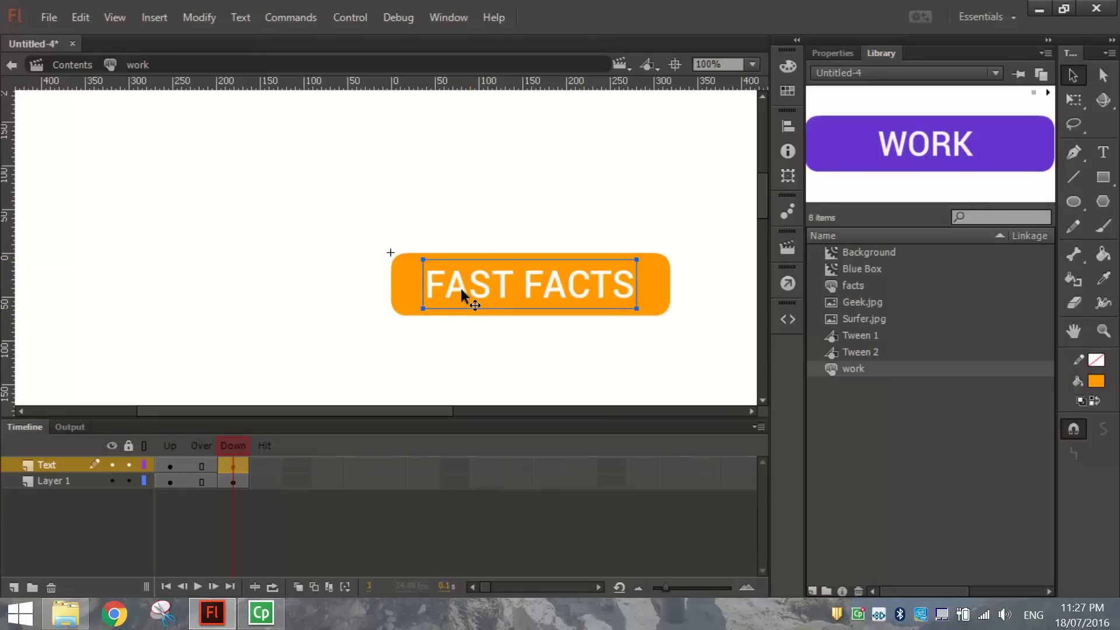
pyautogui.press('Delete')
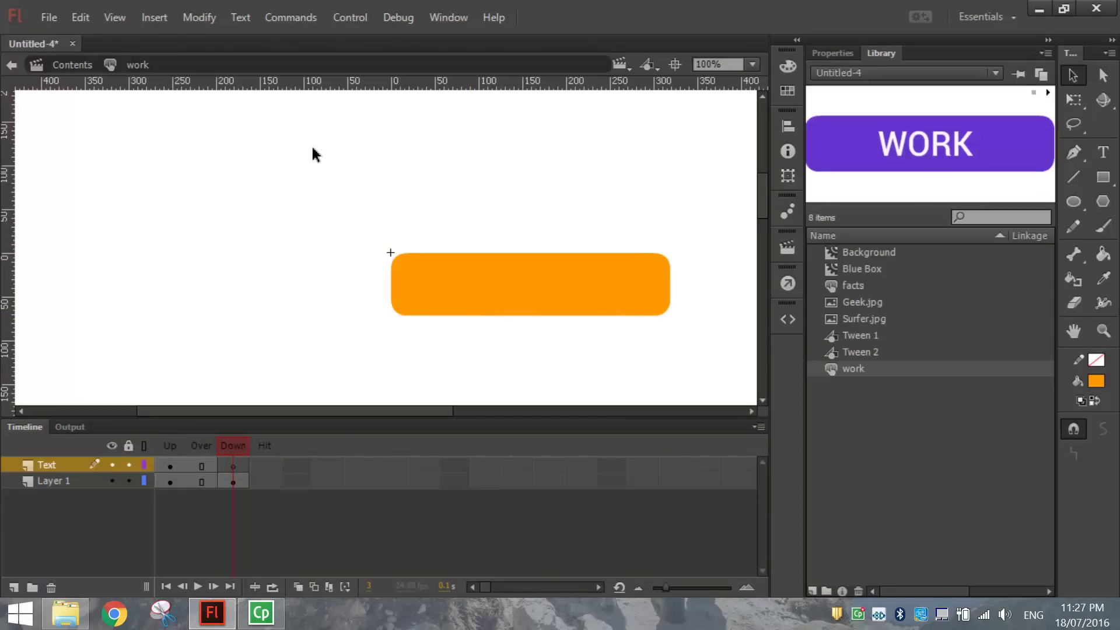
pyautogui.click(80, 17)
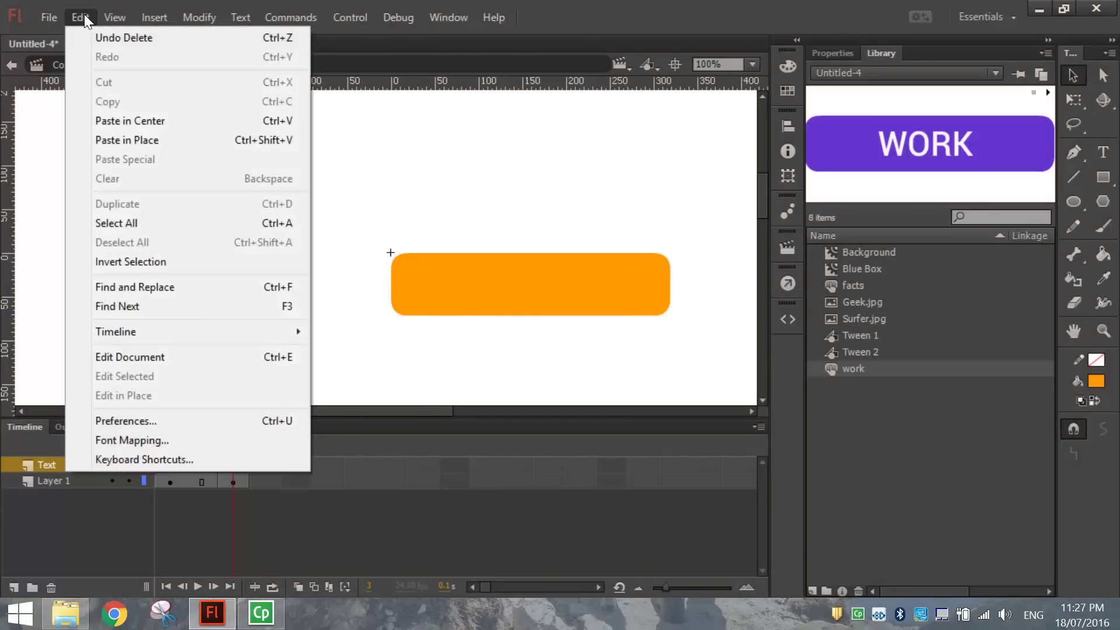
pyautogui.click(111, 139)
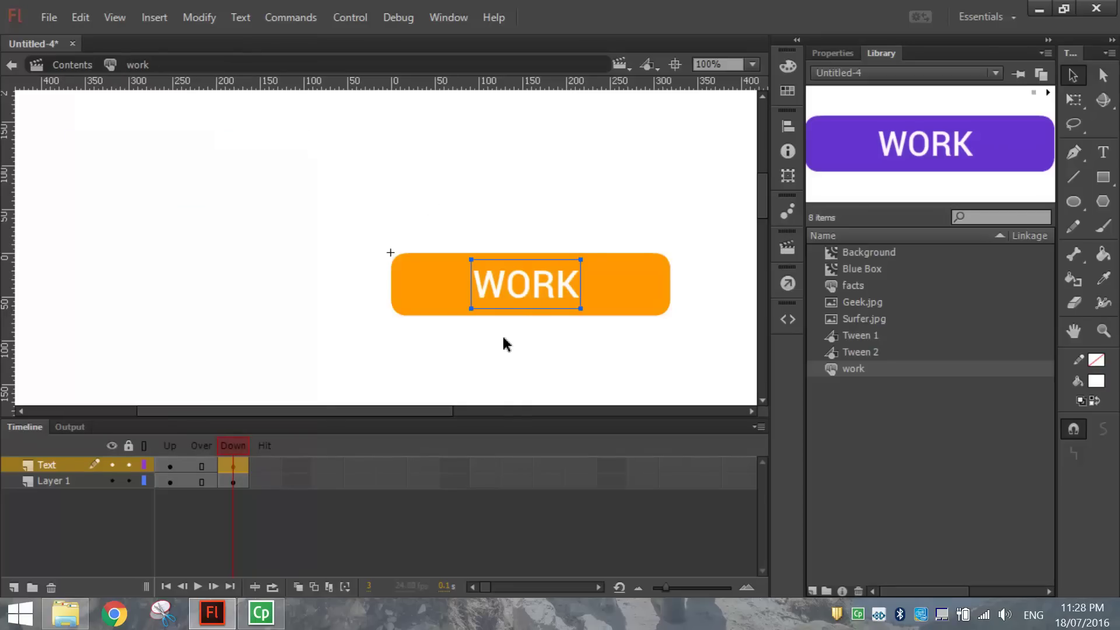
pyautogui.click(167, 466)
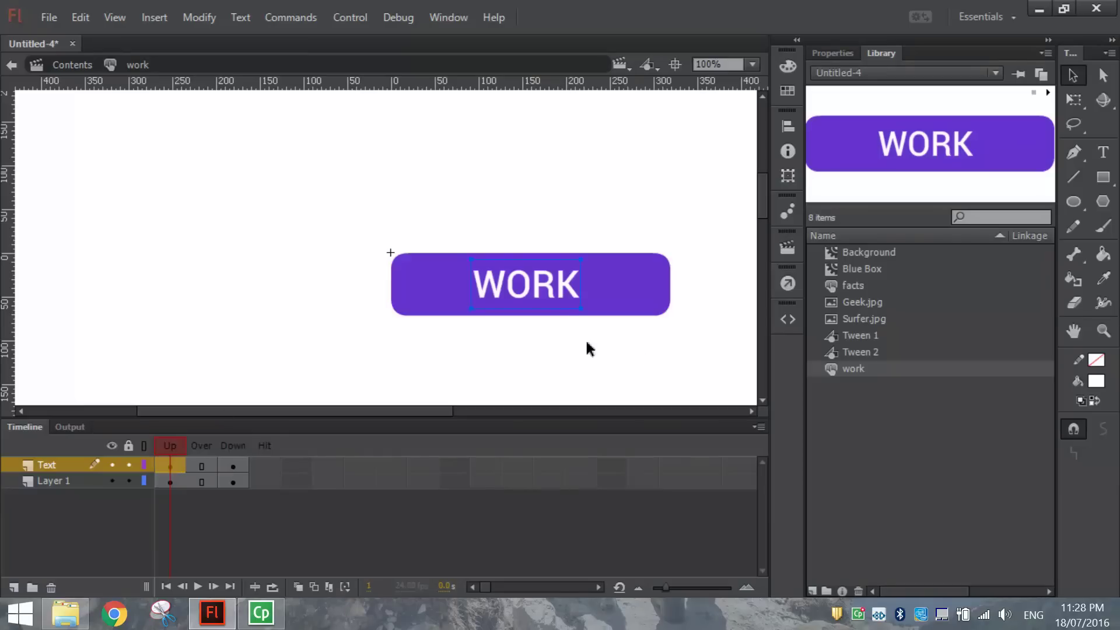
pyautogui.click(231, 468)
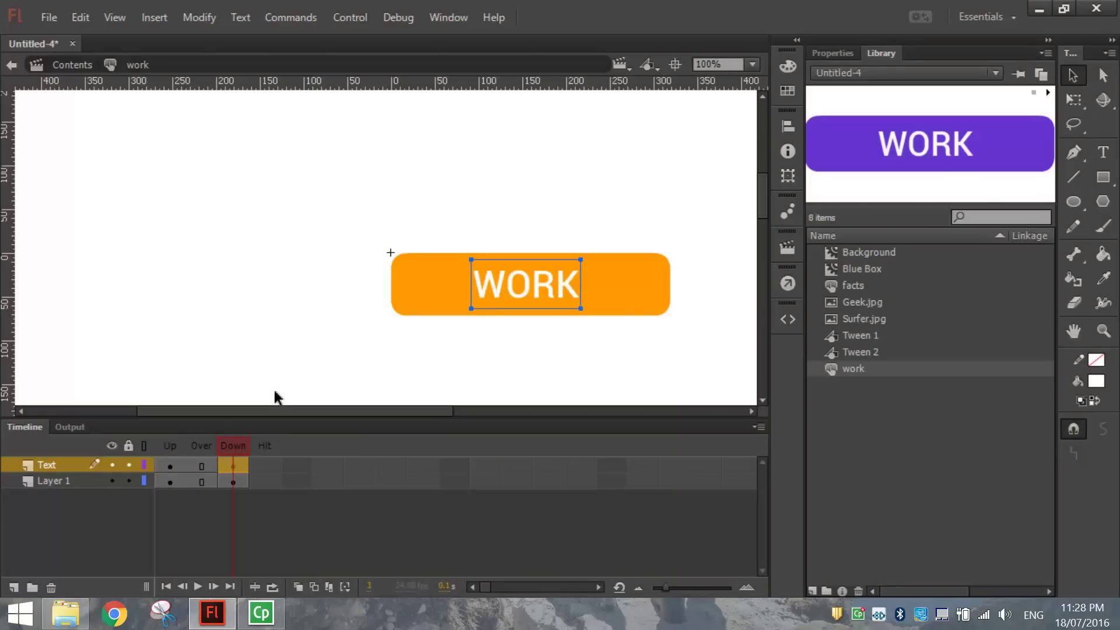
pyautogui.click(11, 64)
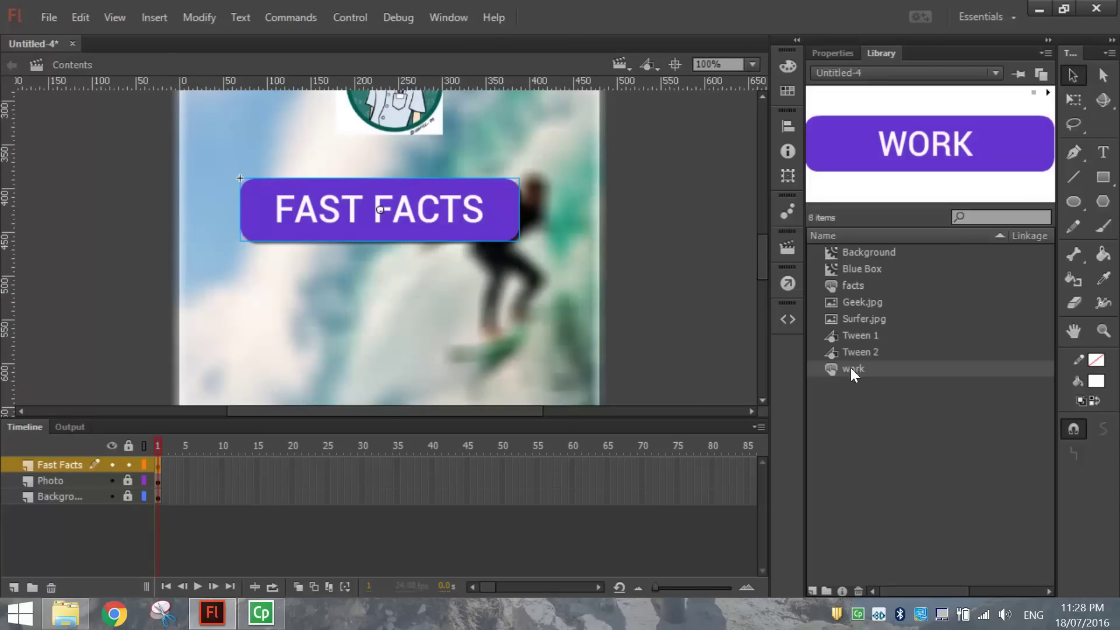
# Lock the Fast Facts layer and add a new layer named Work above it.
pyautogui.moveTo(851, 369)
pyautogui.mouseDown()
pyautogui.moveTo(359, 289)
pyautogui.moveTo(746, 401)
pyautogui.moveTo(838, 379)
pyautogui.mouseUp()
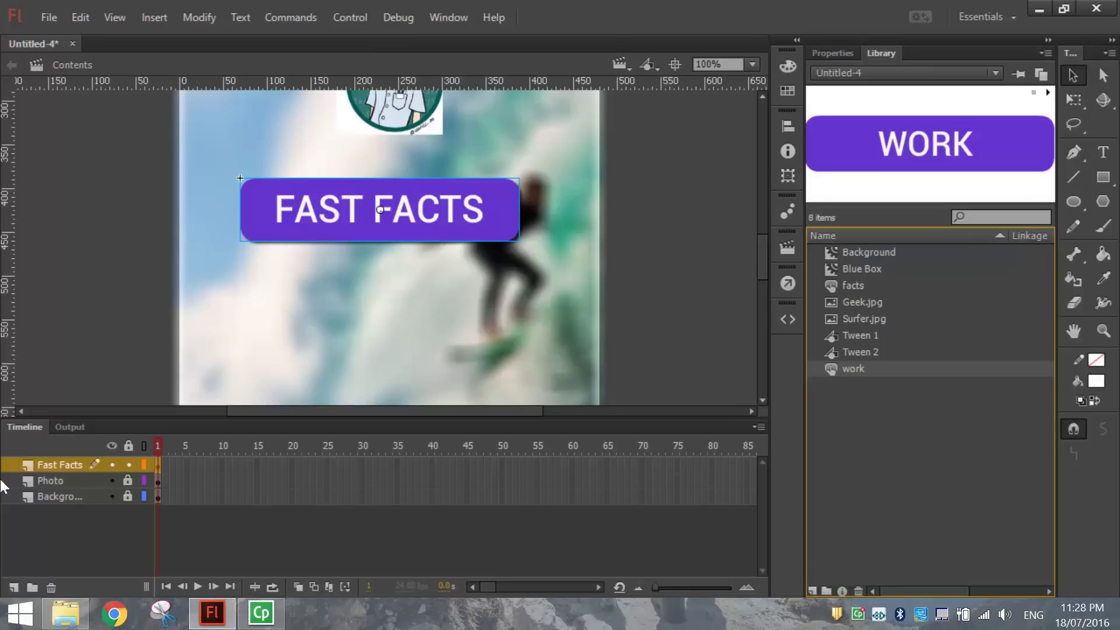
pyautogui.click(128, 464)
pyautogui.click(13, 588)
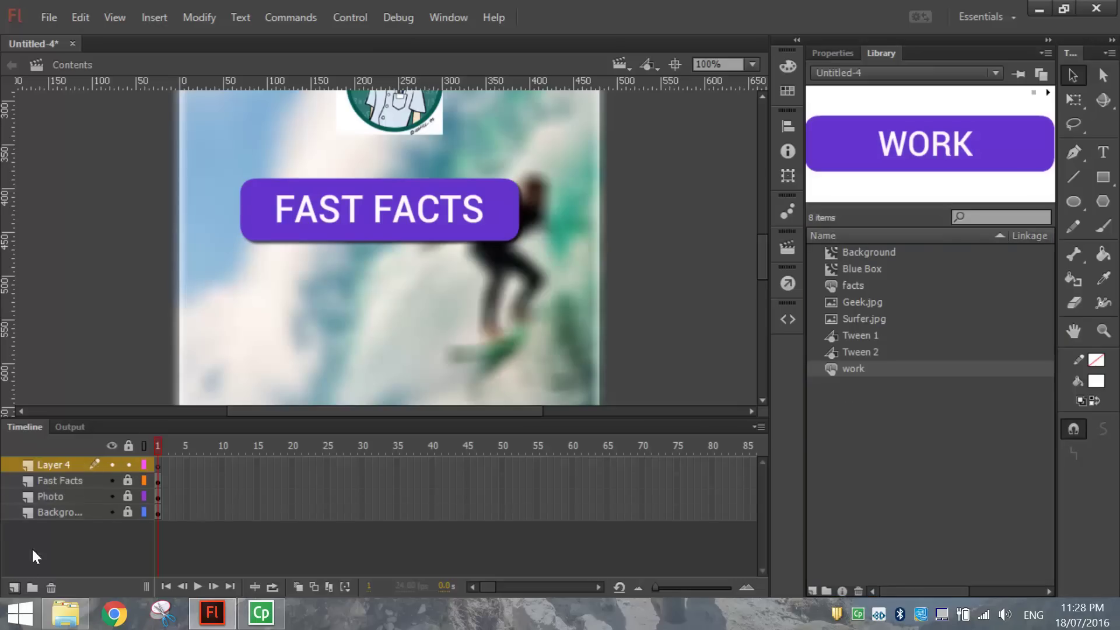
pyautogui.doubleClick(52, 464)
pyautogui.write('wORK')
pyautogui.press('Return')
pyautogui.doubleClick(51, 464)
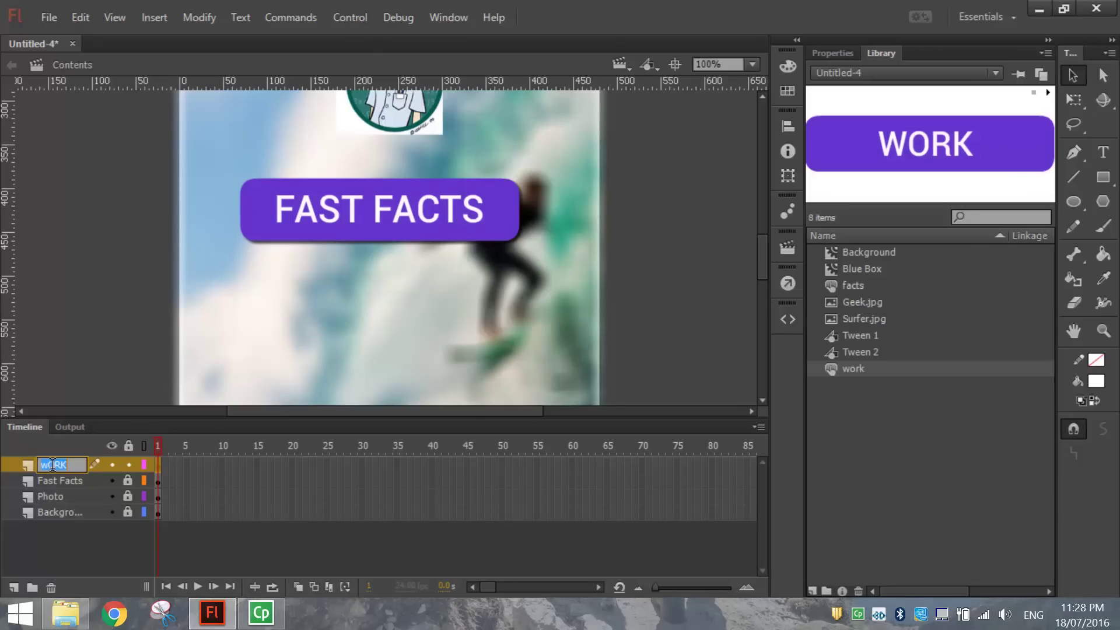
pyautogui.write('Work')
pyautogui.press('Return')
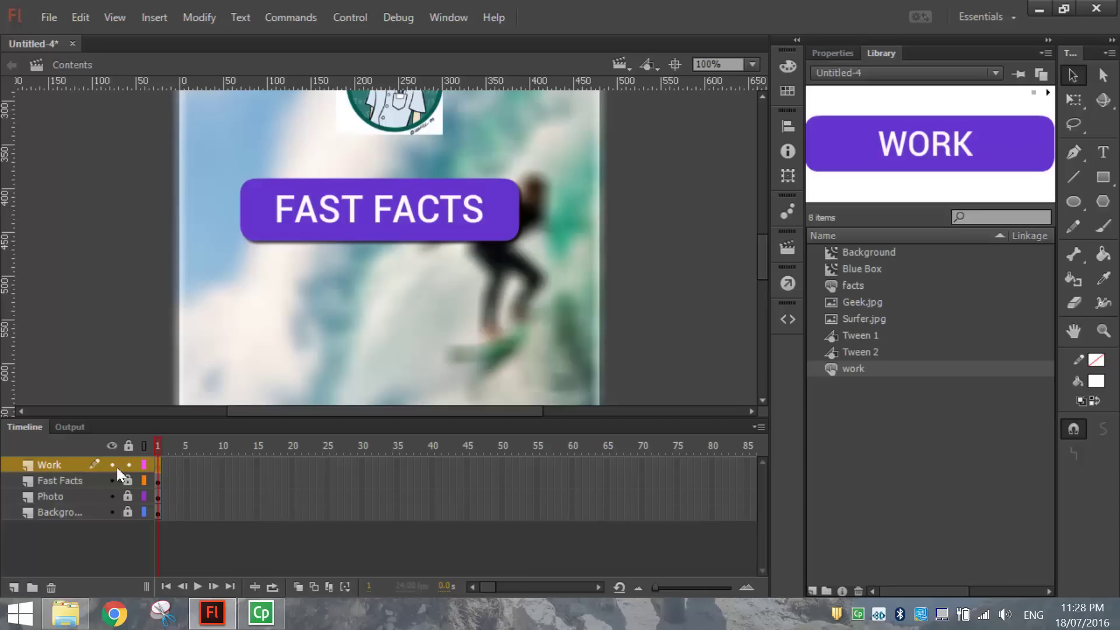
# Place the work button on the stage aligned directly below the FAST FACTS button and lock the Work layer.
pyautogui.moveTo(852, 370); pyautogui.dragTo(332, 297)
pyautogui.moveTo(260, 295); pyautogui.dragTo(305, 294)
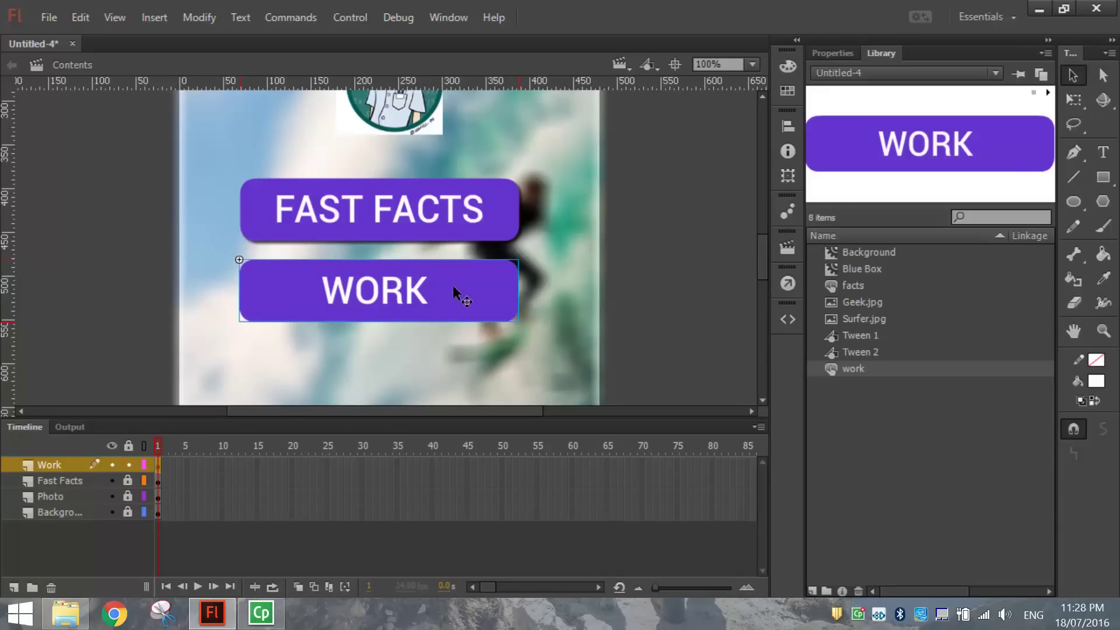
pyautogui.click(128, 467)
# Add a new layer named Sport above the Work layer.
pyautogui.click(13, 588)
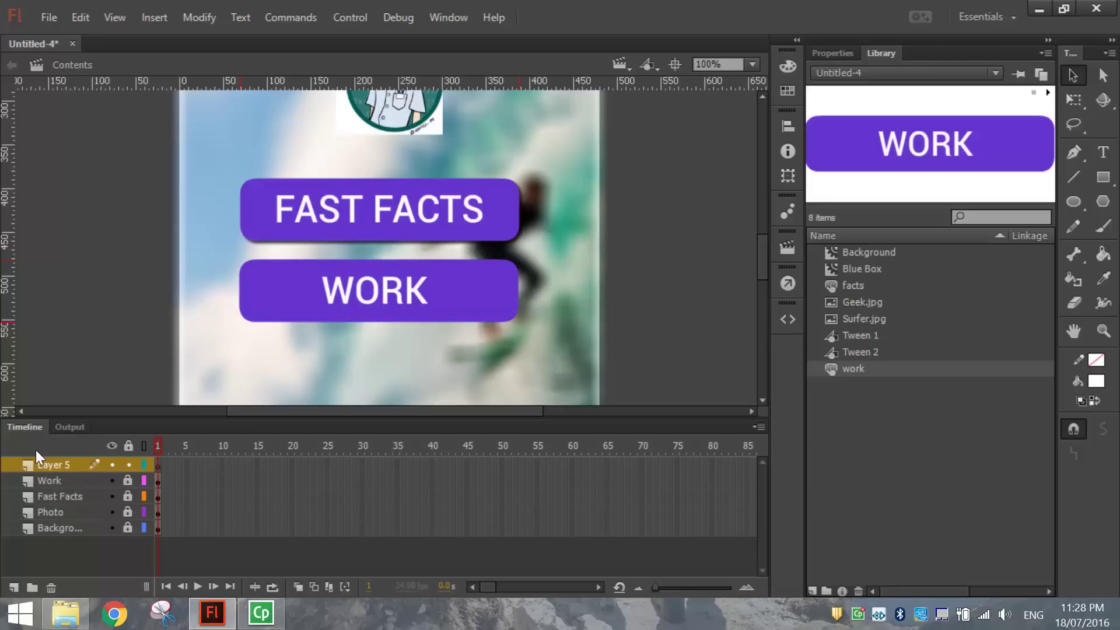
pyautogui.doubleClick(47, 465)
pyautogui.write('Sport')
pyautogui.click(764, 399)
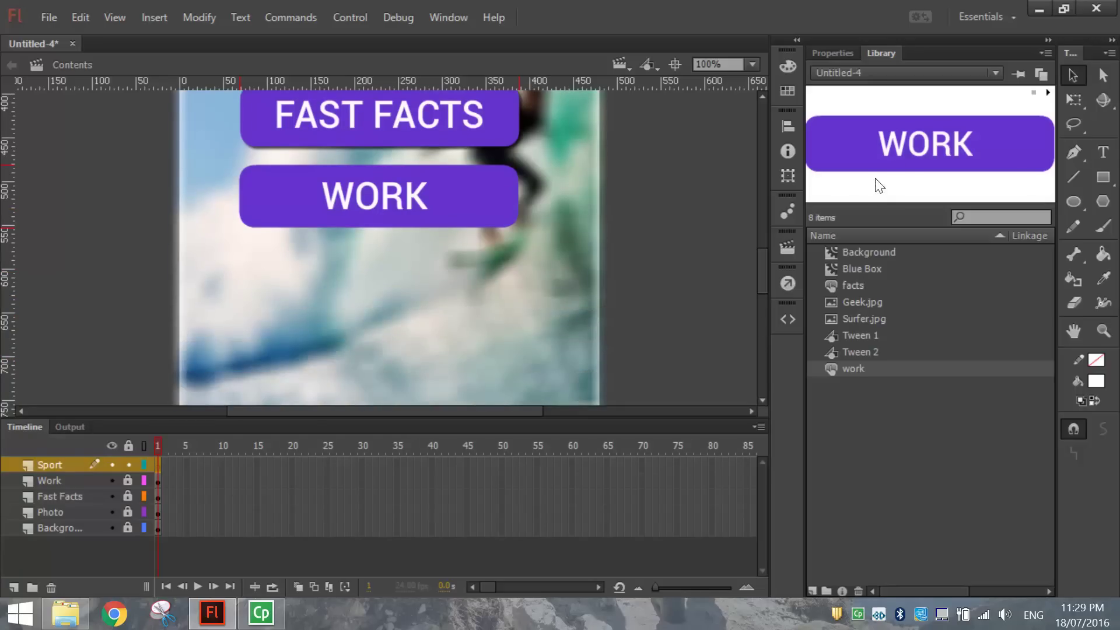
# Duplicate the work button symbol in the library under the name sport.
pyautogui.rightClick(855, 370)
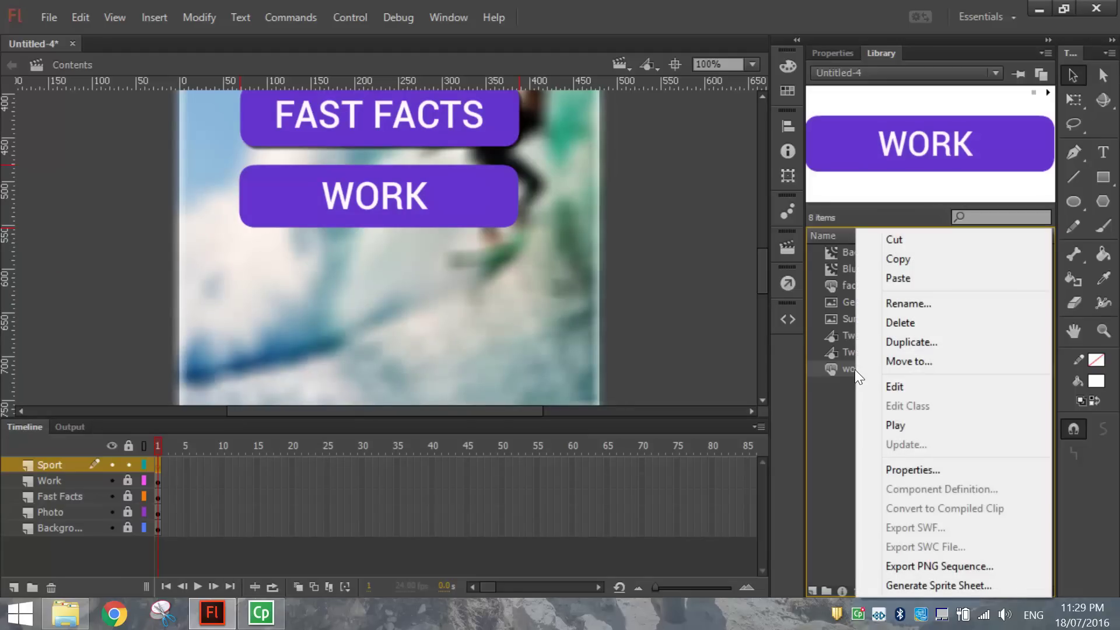
pyautogui.click(914, 342)
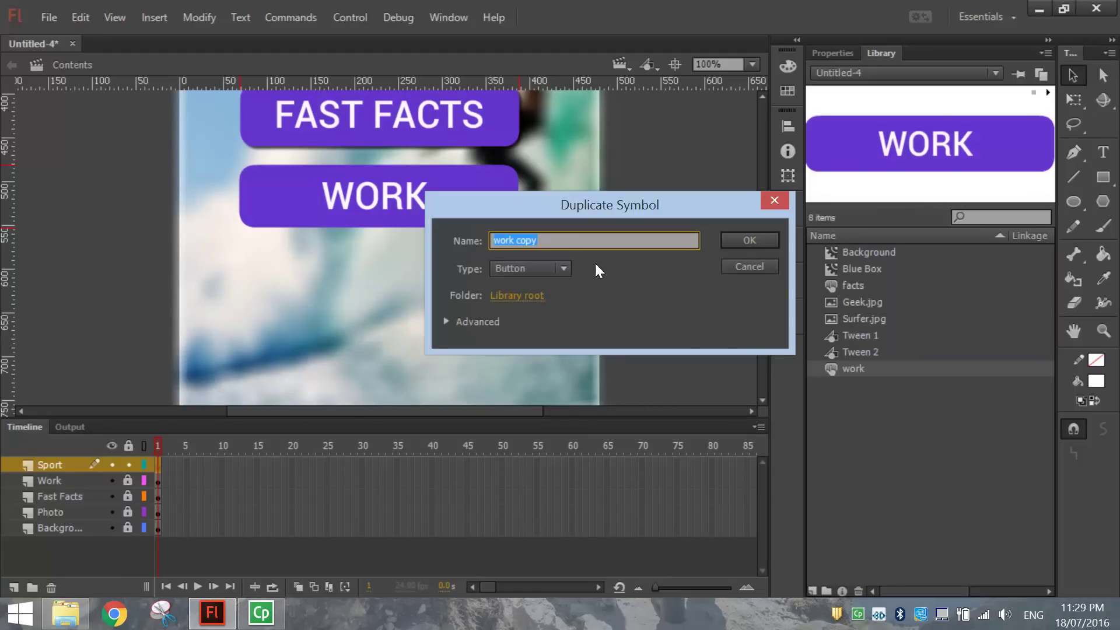
pyautogui.write('sport')
pyautogui.click(749, 241)
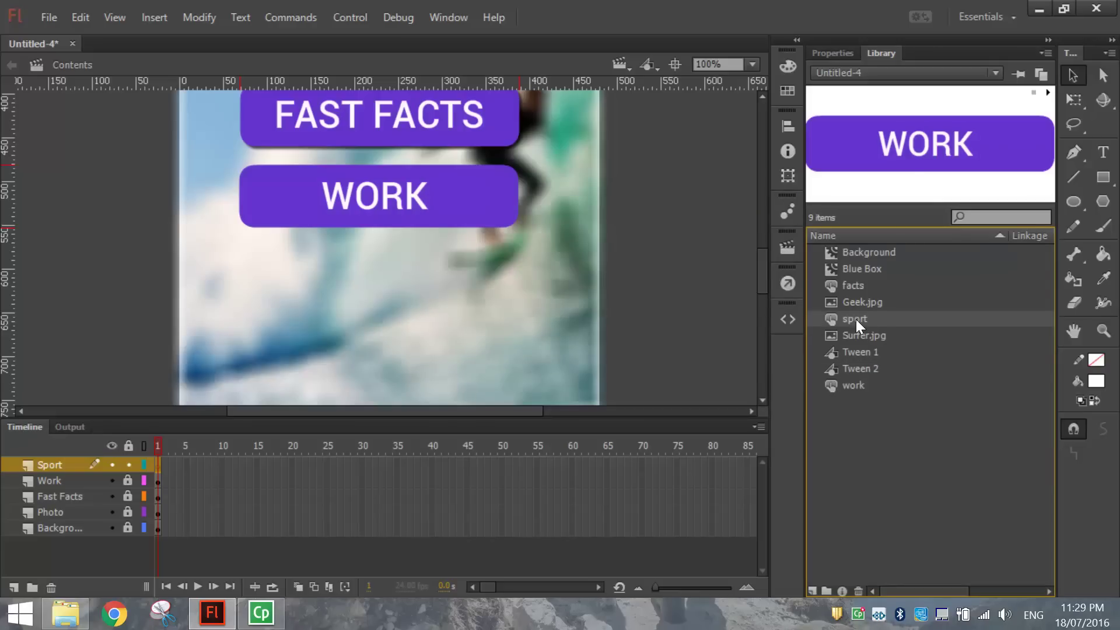
# Open the sport button symbol for editing and change its Up state label to SPORT.
pyautogui.doubleClick(927, 146)
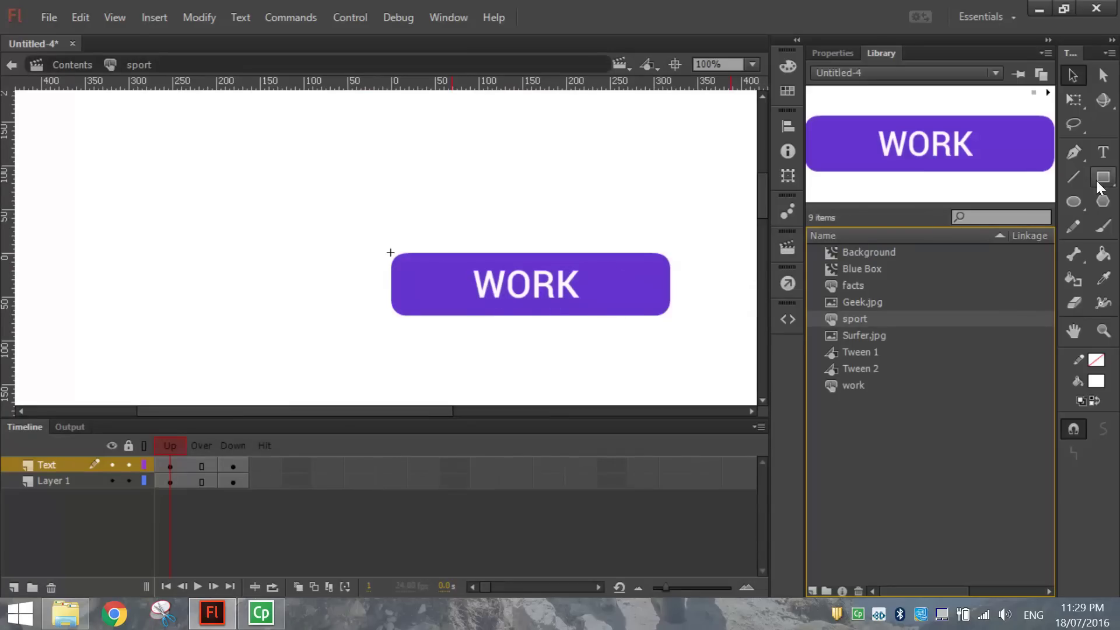
pyautogui.click(1103, 153)
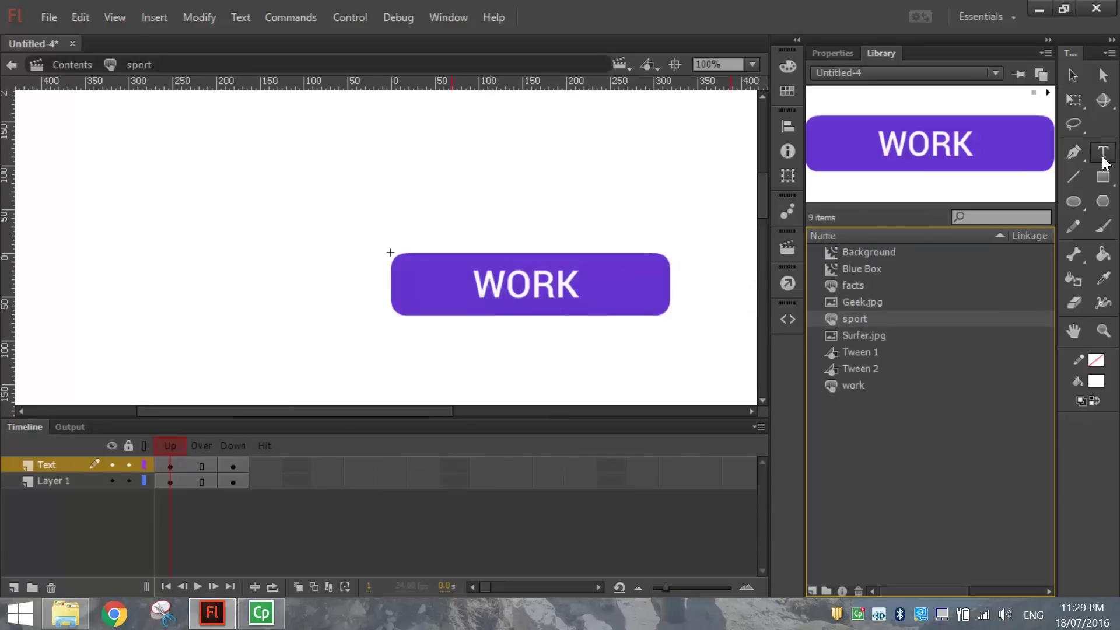
pyautogui.click(482, 290)
pyautogui.moveTo(487, 289); pyautogui.dragTo(563, 285)
pyautogui.click(567, 286)
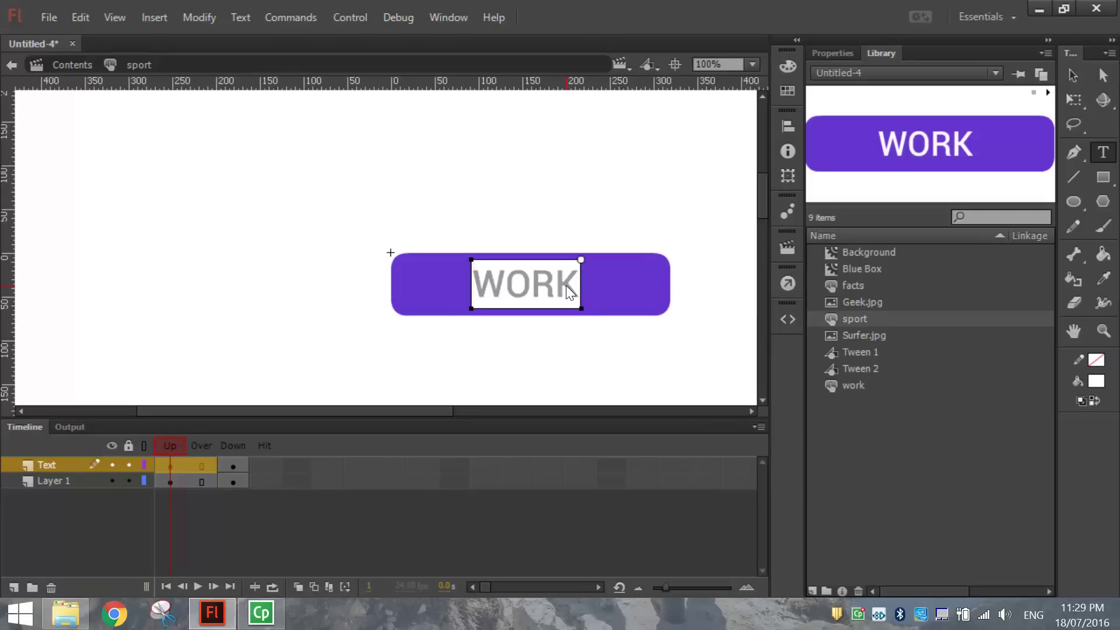
pyautogui.doubleClick(569, 290)
pyautogui.write('SPORT')
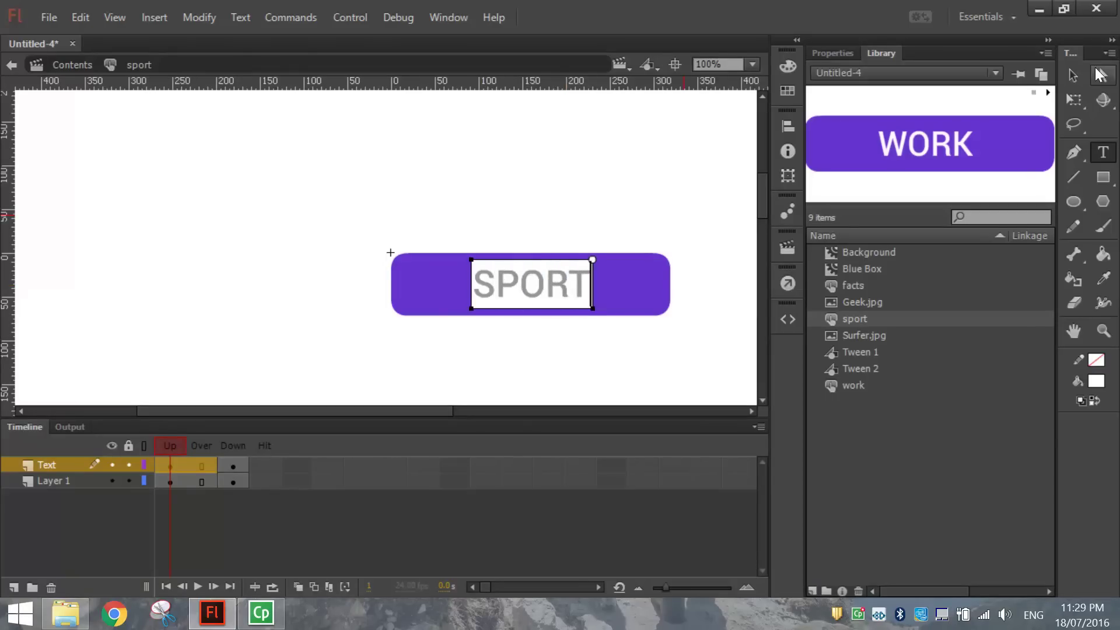
# Nudge the SPORT label slightly left to centre it on the purple button shape.
pyautogui.click(1073, 74)
pyautogui.press('Left')
pyautogui.press('Left')
pyautogui.press('Left')
pyautogui.press('Left')
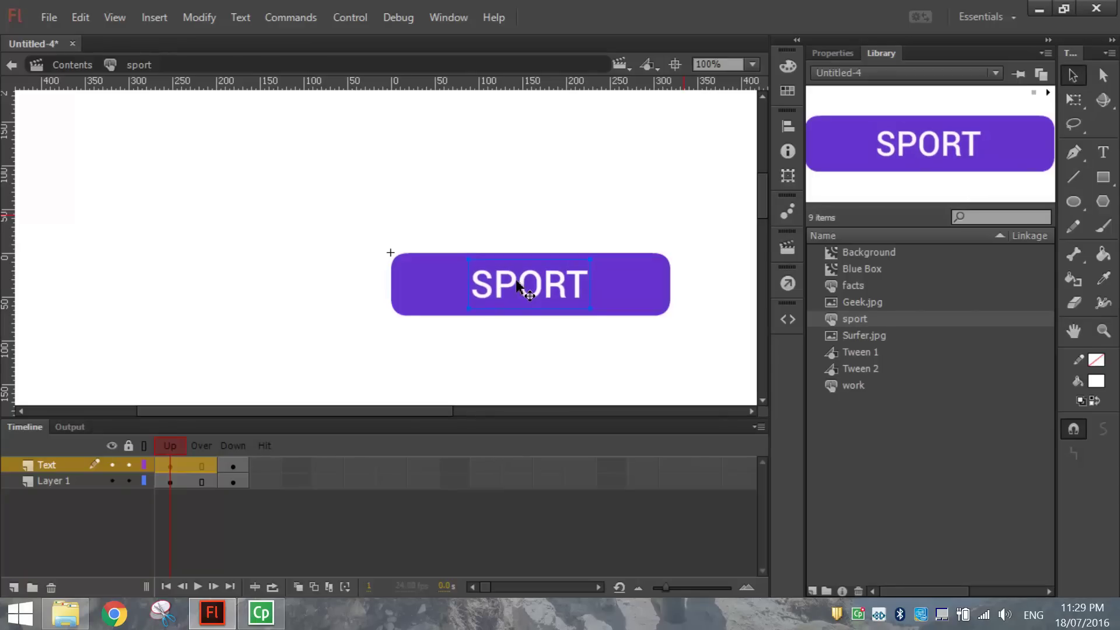
# Replace the WORK label in the Down frame with a copy of the SPORT label pasted in place.
pyautogui.click(81, 17)
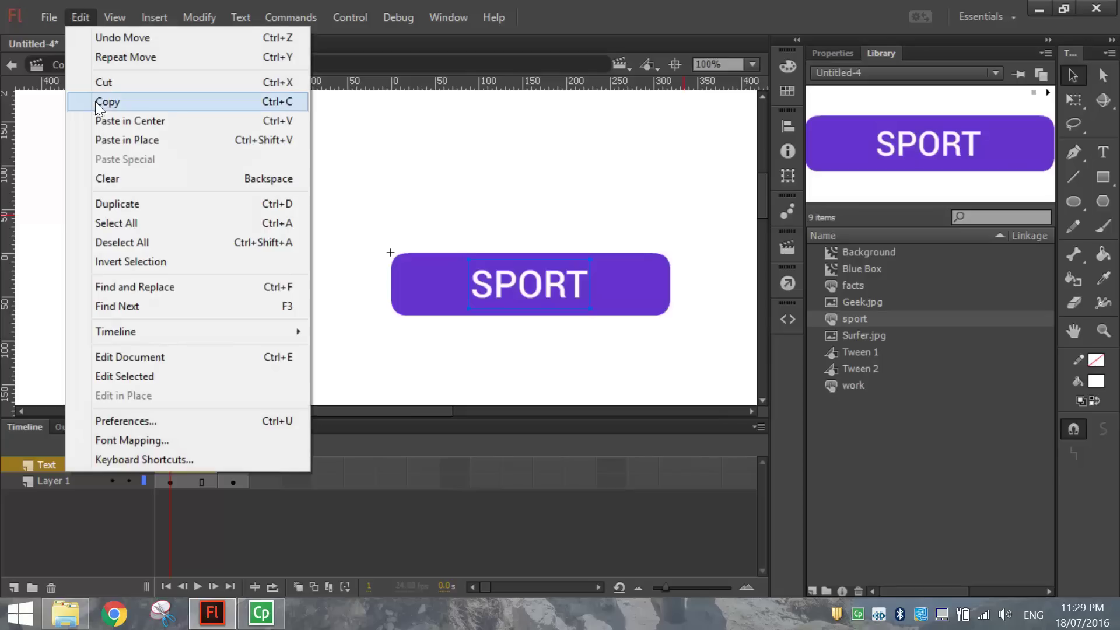
pyautogui.click(97, 101)
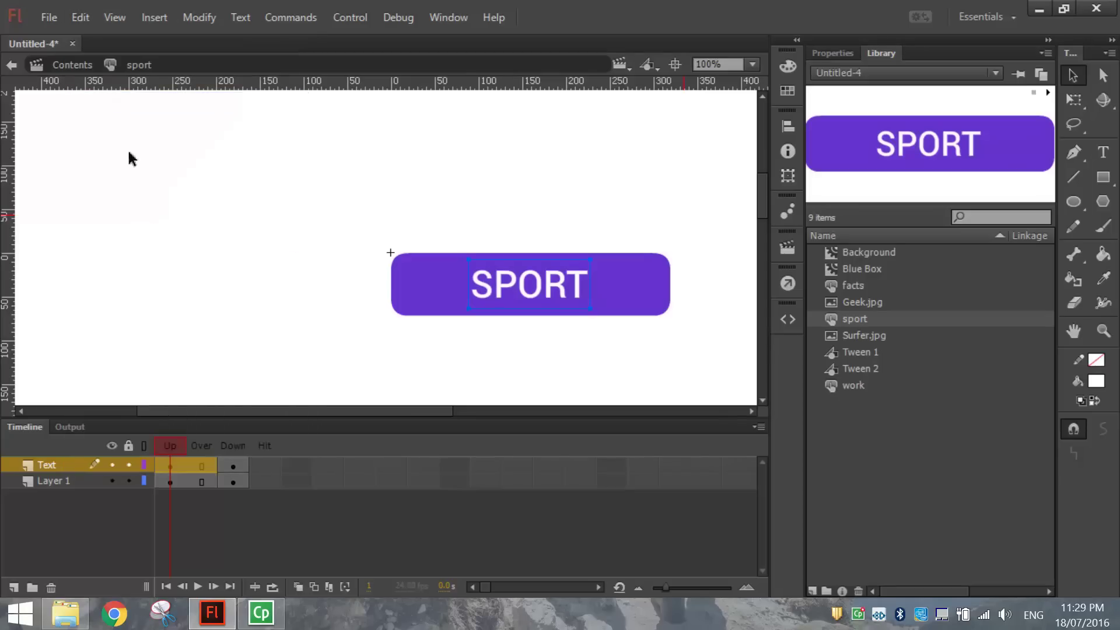
pyautogui.click(233, 464)
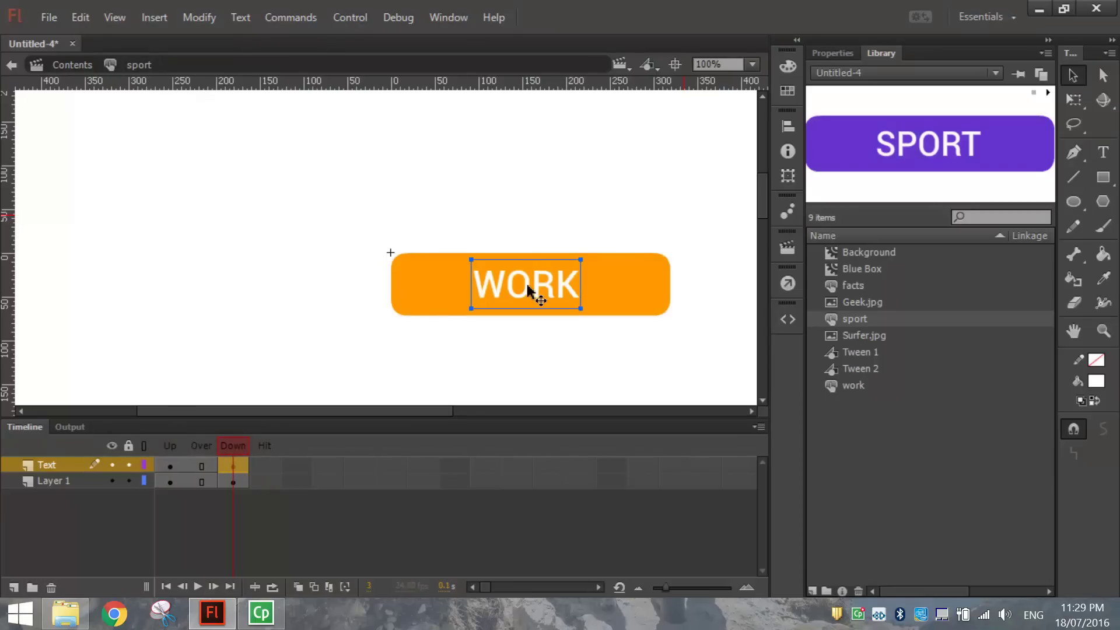
pyautogui.press('Delete')
pyautogui.click(78, 14)
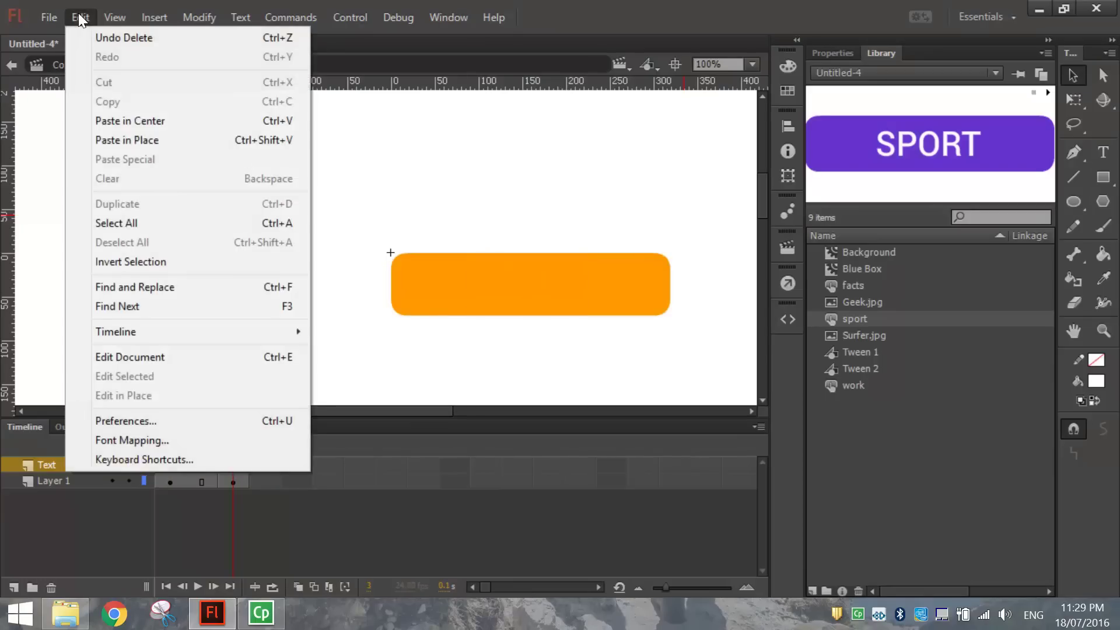
pyautogui.click(169, 140)
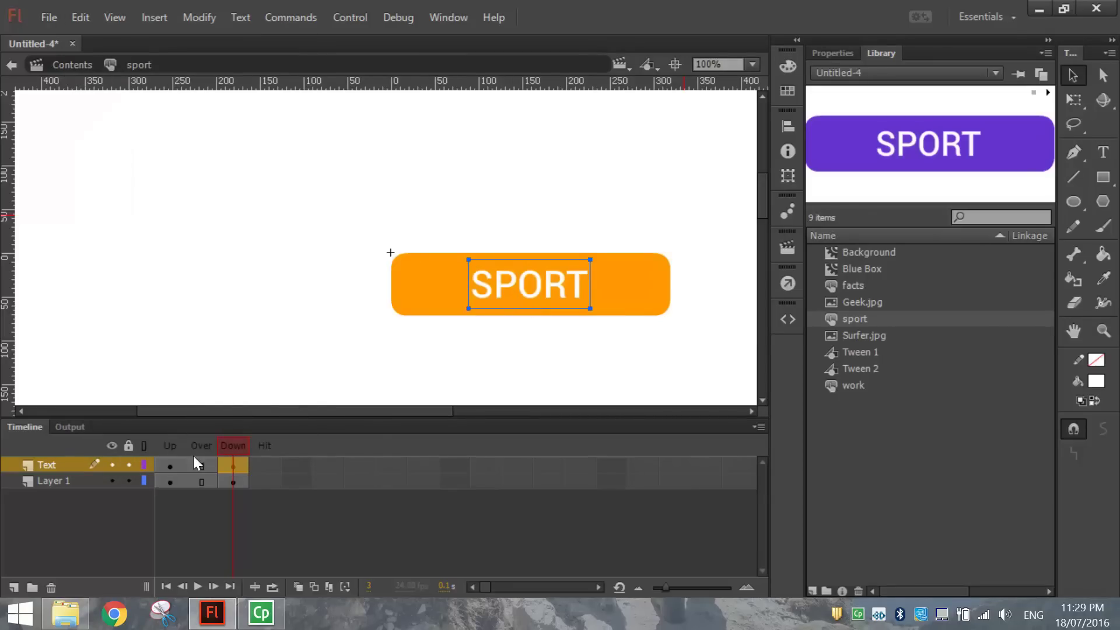
# Compare the label position in the sport button's Up and Down frames.
pyautogui.click(169, 467)
pyautogui.click(240, 467)
pyautogui.click(170, 466)
pyautogui.click(234, 466)
# Return to the Contents scene and place the sport button on the Sport layer directly below the WORK button.
pyautogui.click(13, 65)
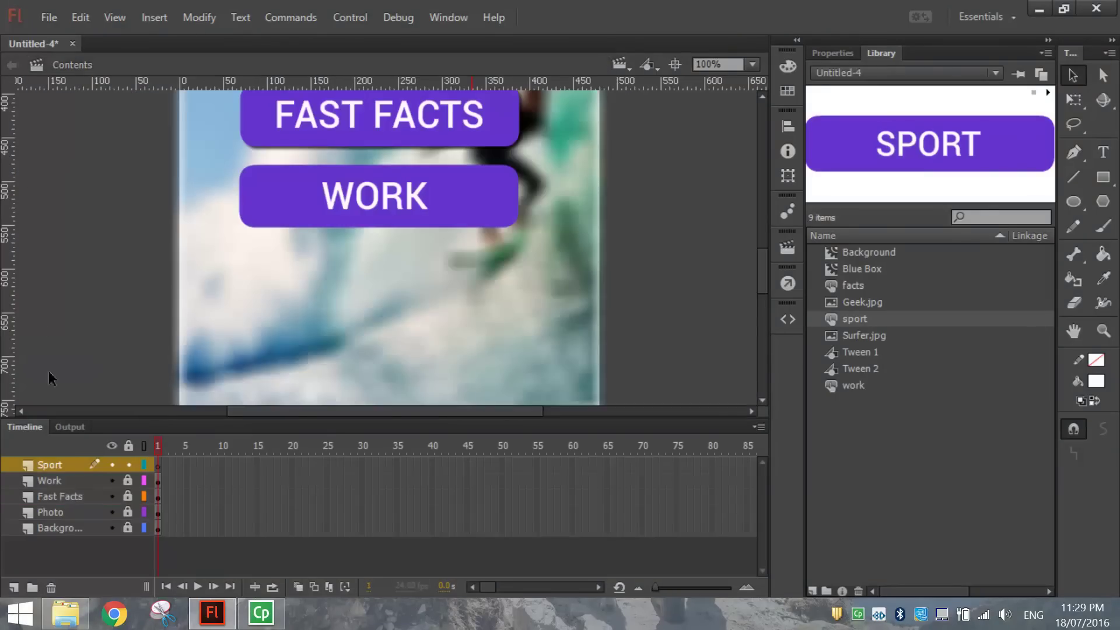
pyautogui.click(869, 321)
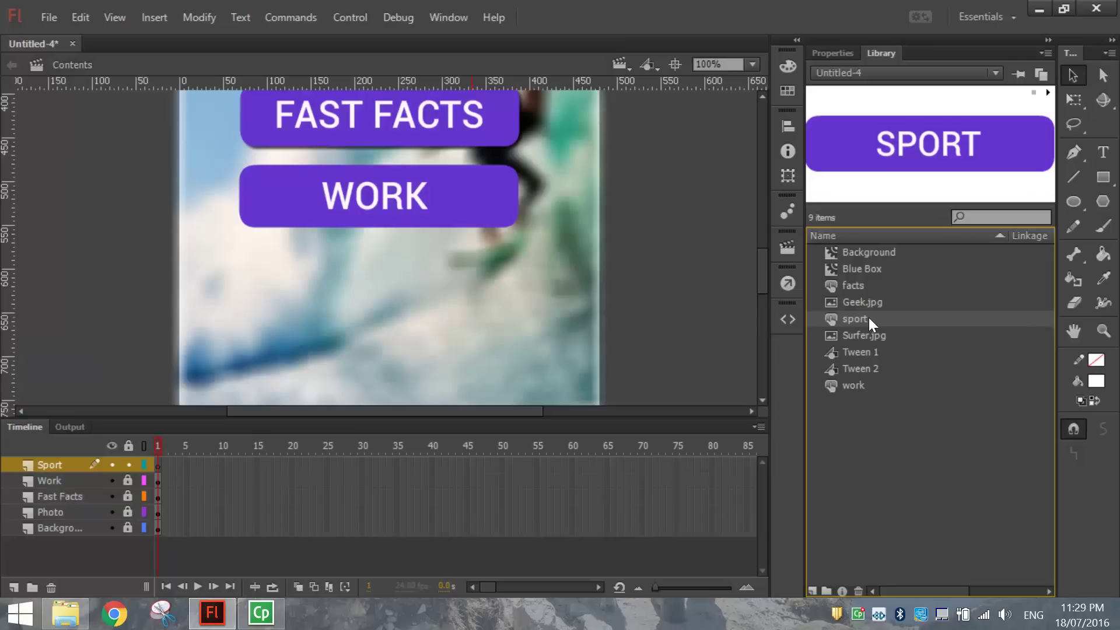
pyautogui.moveTo(417, 270); pyautogui.dragTo(480, 272)
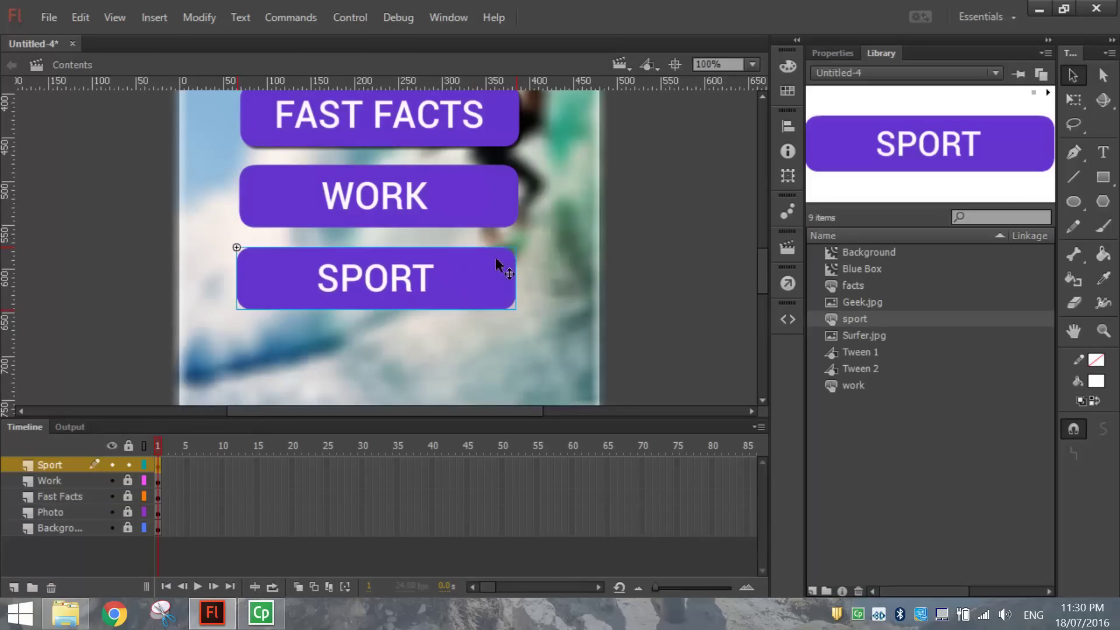
pyautogui.click(668, 200)
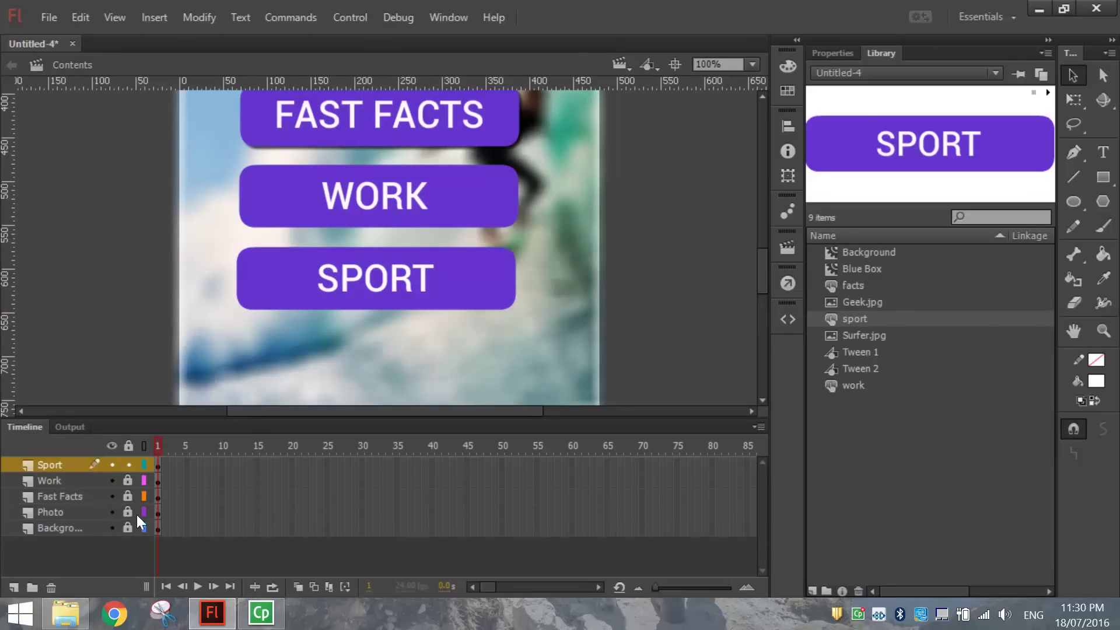
# Lock the Sport layer and add a new layer named Travel above it.
pyautogui.click(14, 586)
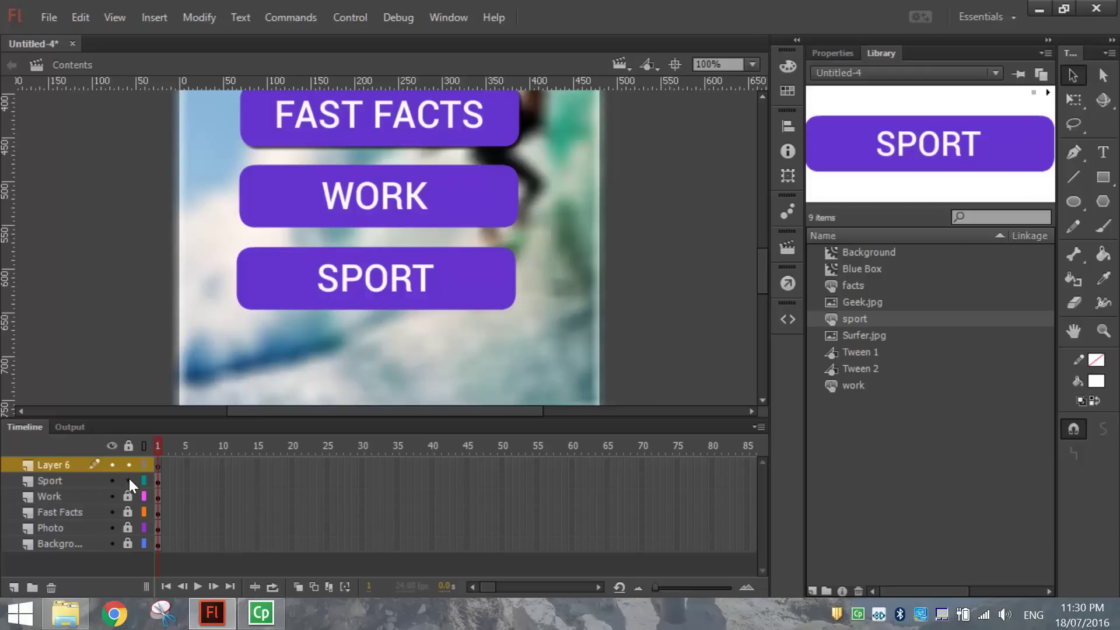
pyautogui.doubleClick(60, 465)
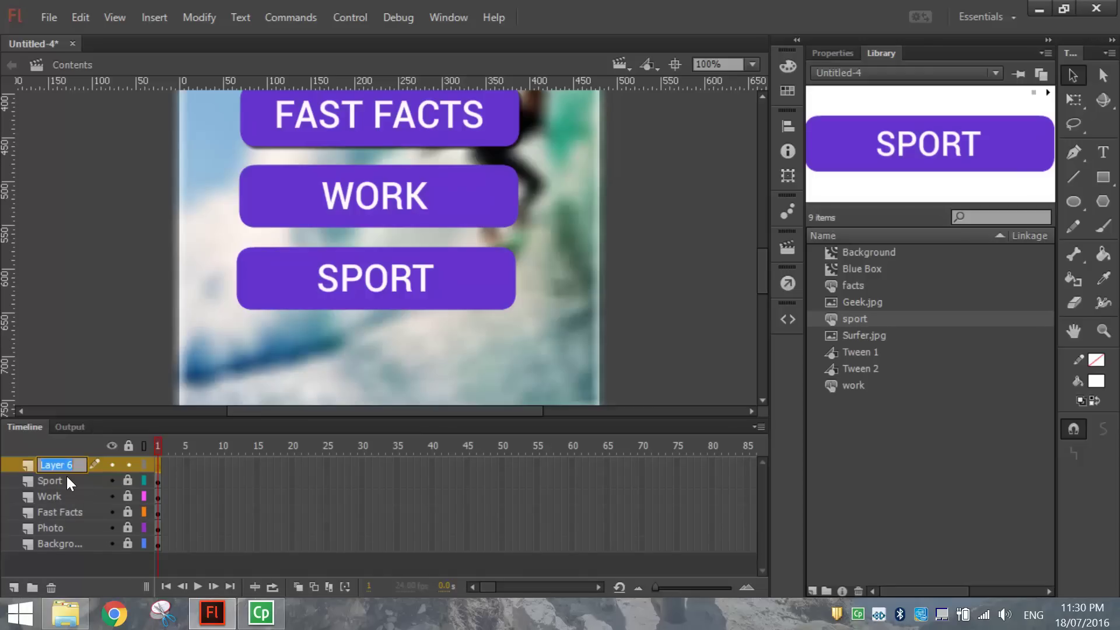
pyautogui.write('tRAVEL')
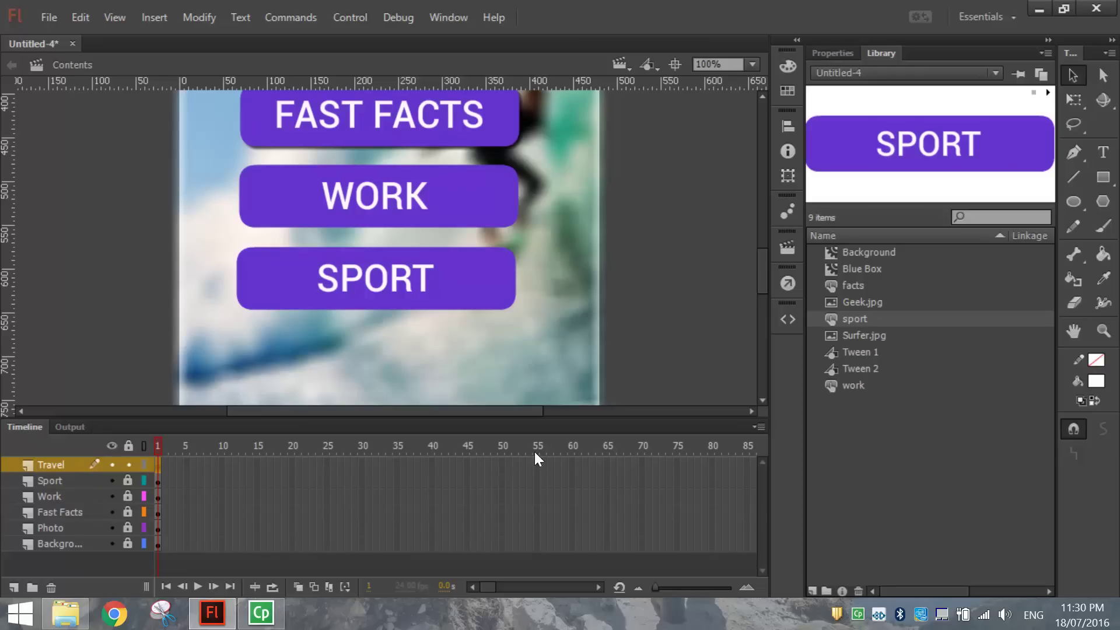
# Duplicate the sport button symbol in the library under the name travel.
pyautogui.rightClick(881, 319)
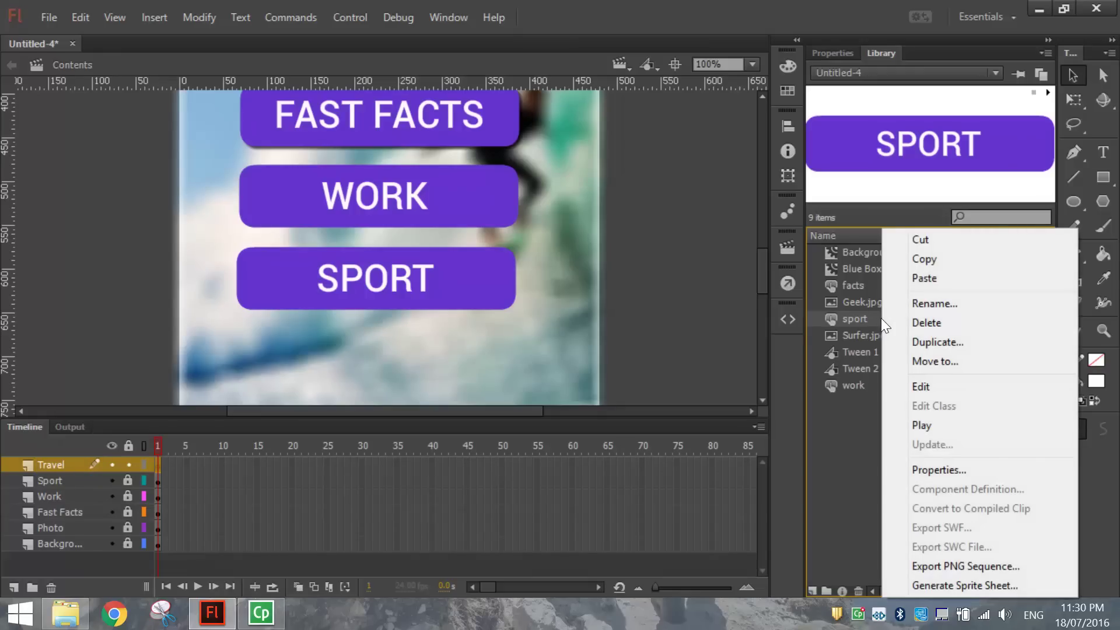
pyautogui.click(971, 342)
pyautogui.write('travel')
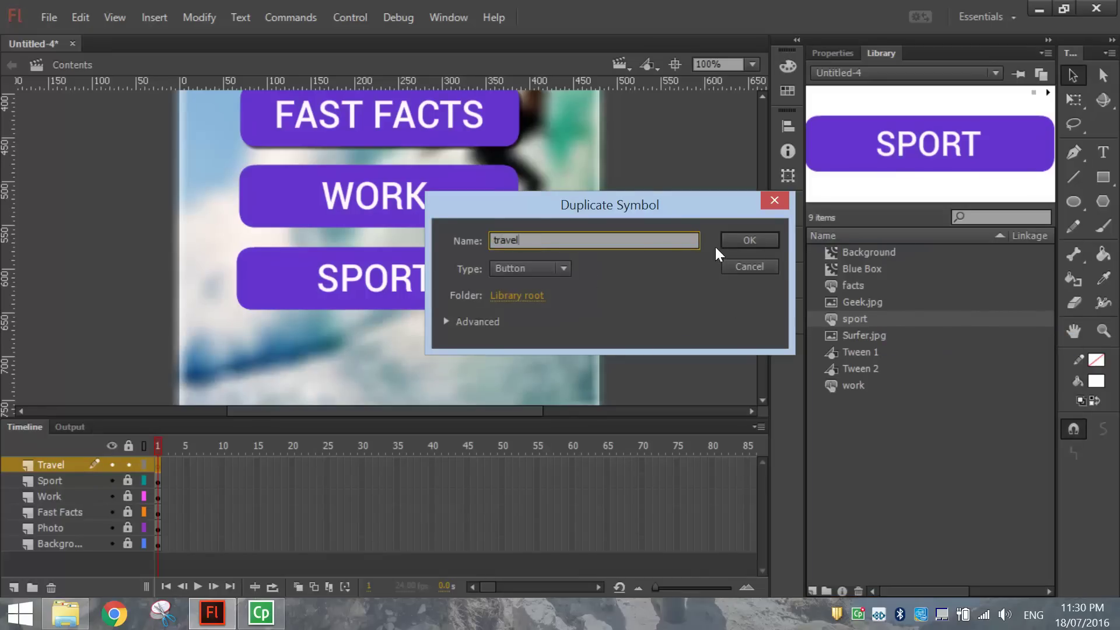
pyautogui.click(727, 240)
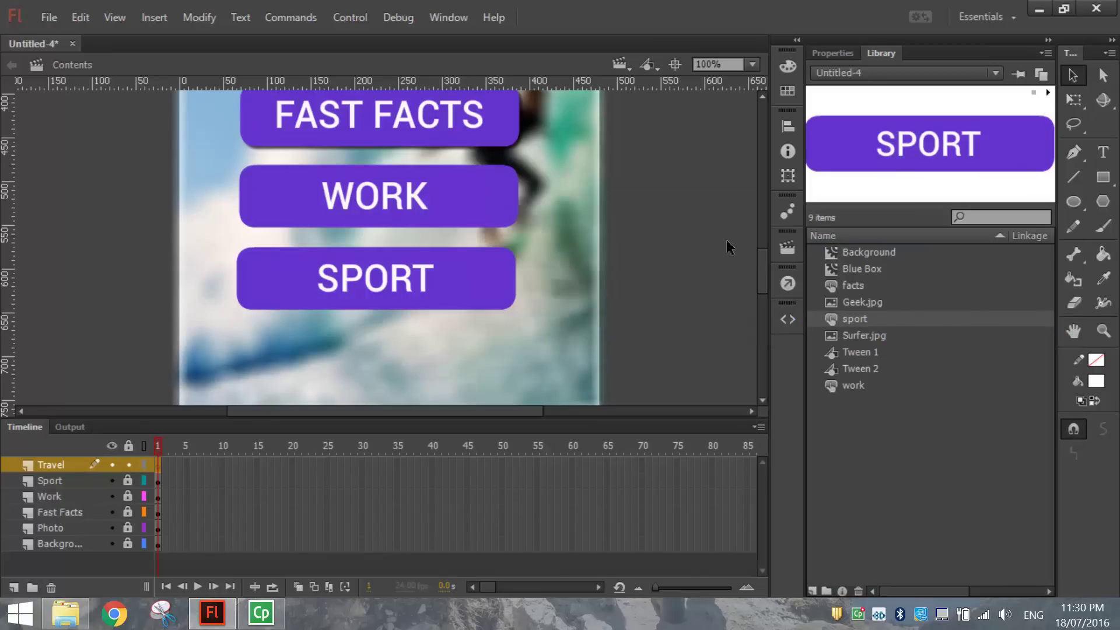
# Open the travel button symbol for editing and change its Up state label to TRAVEL.
pyautogui.doubleClick(916, 142)
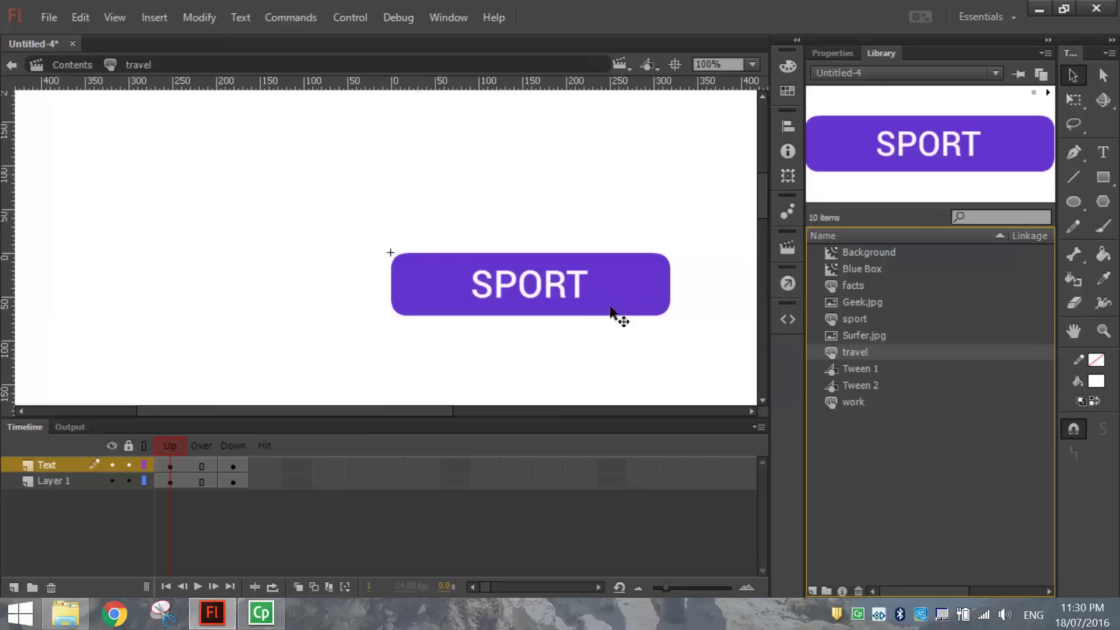
pyautogui.click(1102, 153)
pyautogui.click(477, 285)
pyautogui.moveTo(477, 285); pyautogui.dragTo(605, 290)
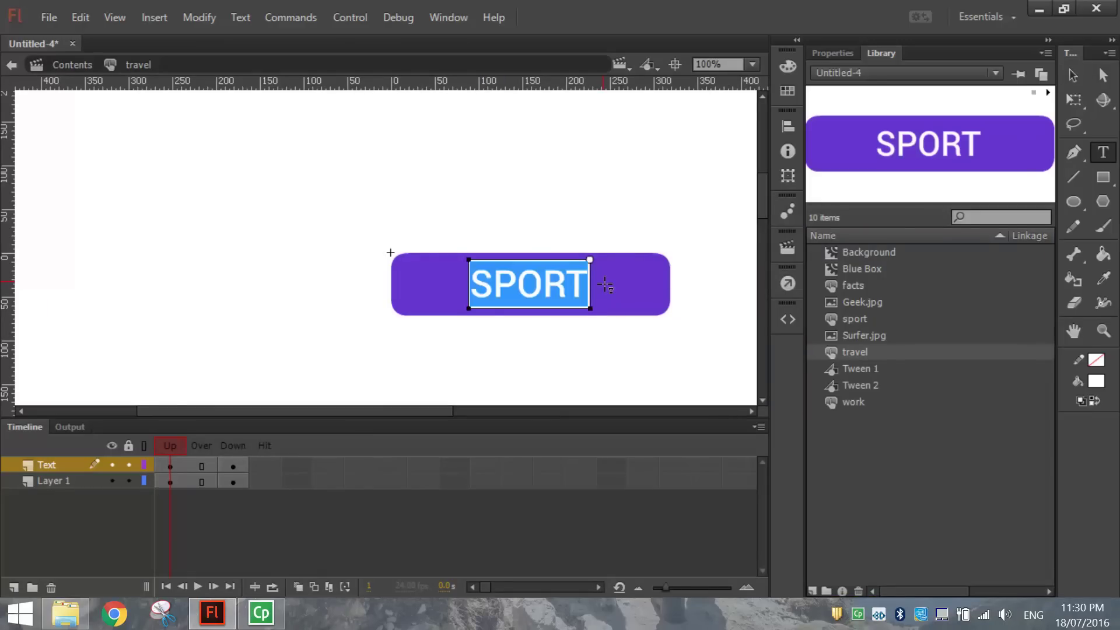
pyautogui.write('TRAVEL')
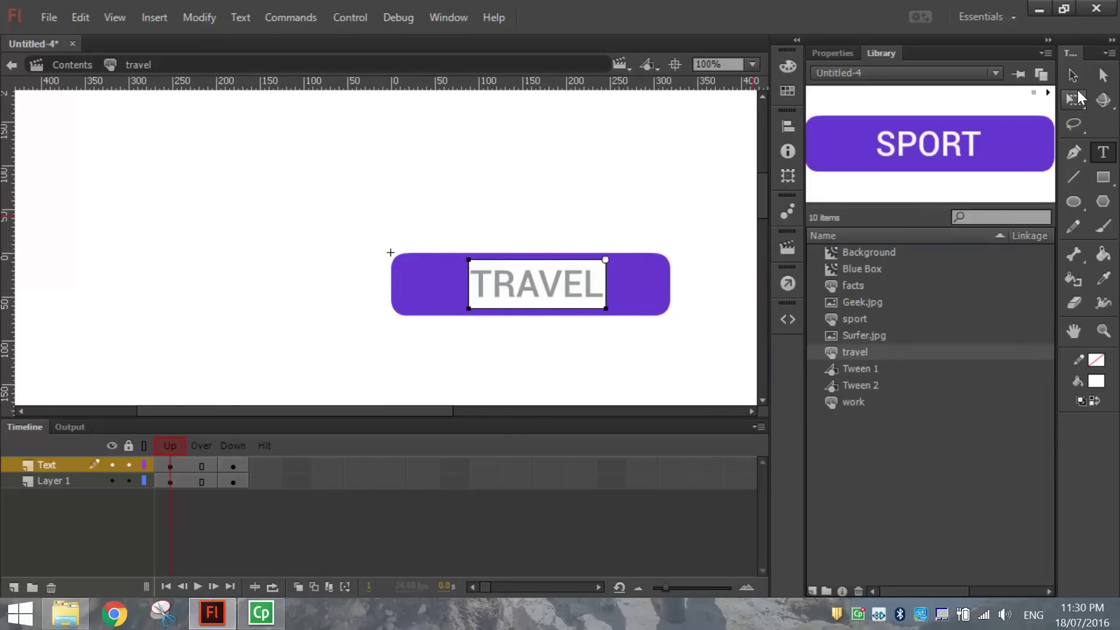
# Nudge the TRAVEL label horizontally to centre it on the purple button shape.
pyautogui.click(1073, 76)
pyautogui.hotkey('shift', 'Left')
pyautogui.hotkey('shift', 'Left')
pyautogui.hotkey('shift', 'Right')
pyautogui.press('Right')
pyautogui.press('Right')
pyautogui.press('Right')
pyautogui.press('Right')
pyautogui.press('Right')
pyautogui.press('Right')
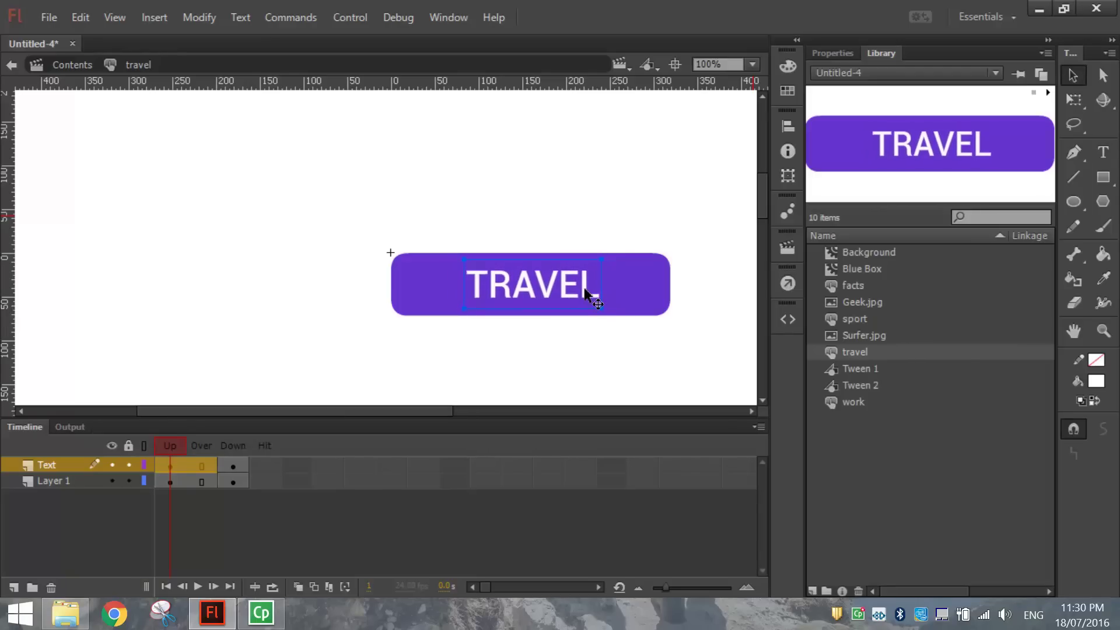
# Replace the SPORT label in the Down frame with a copy of the TRAVEL label pasted in place.
pyautogui.click(79, 16)
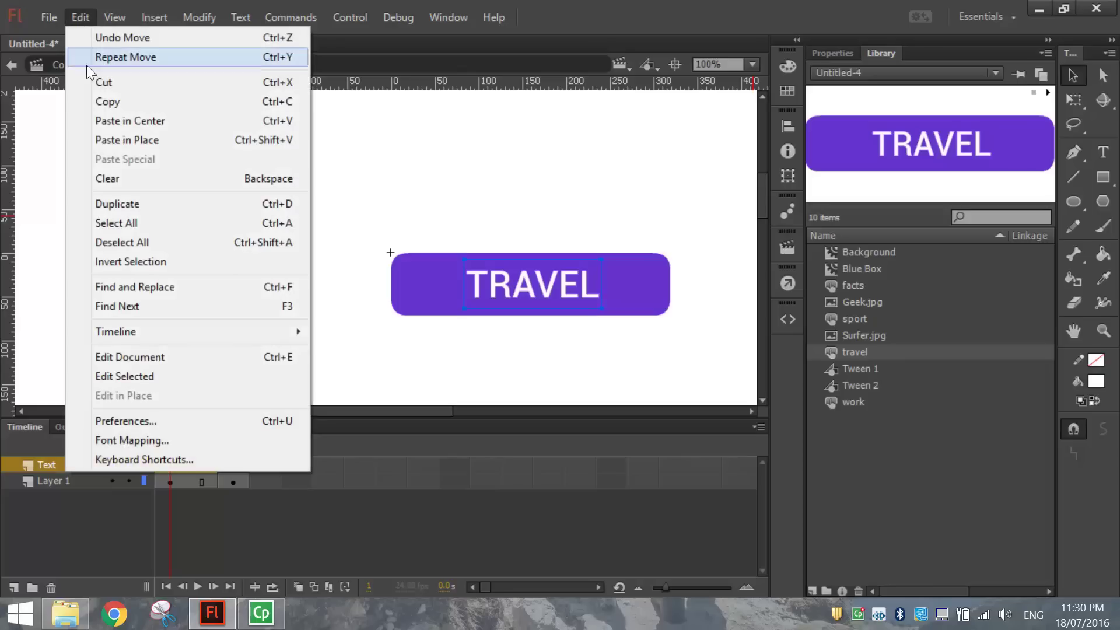
pyautogui.click(98, 101)
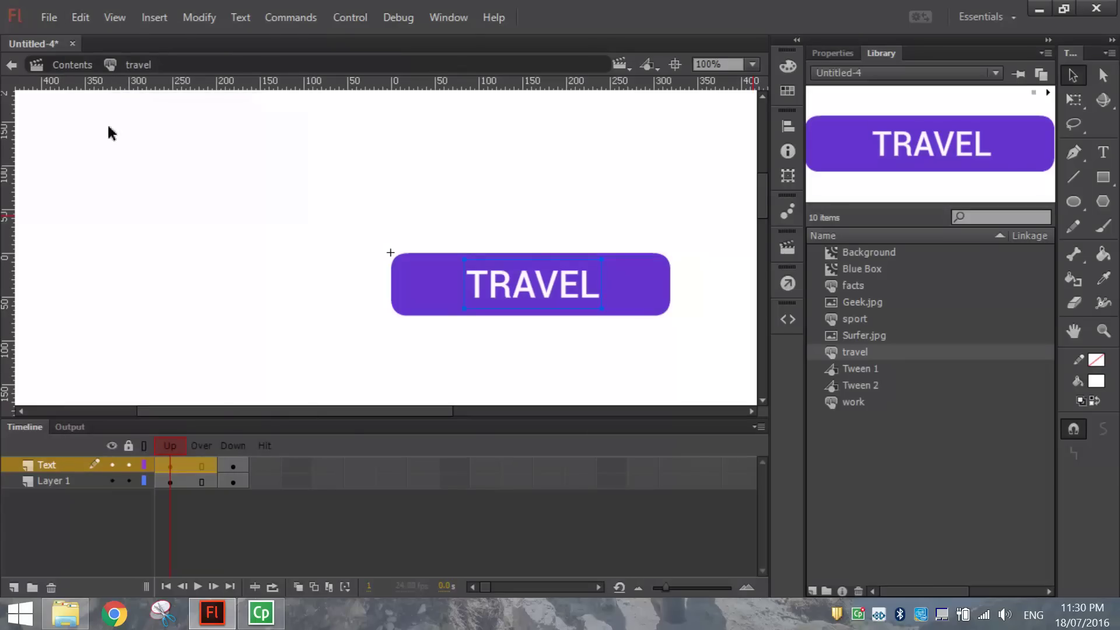
pyautogui.click(232, 465)
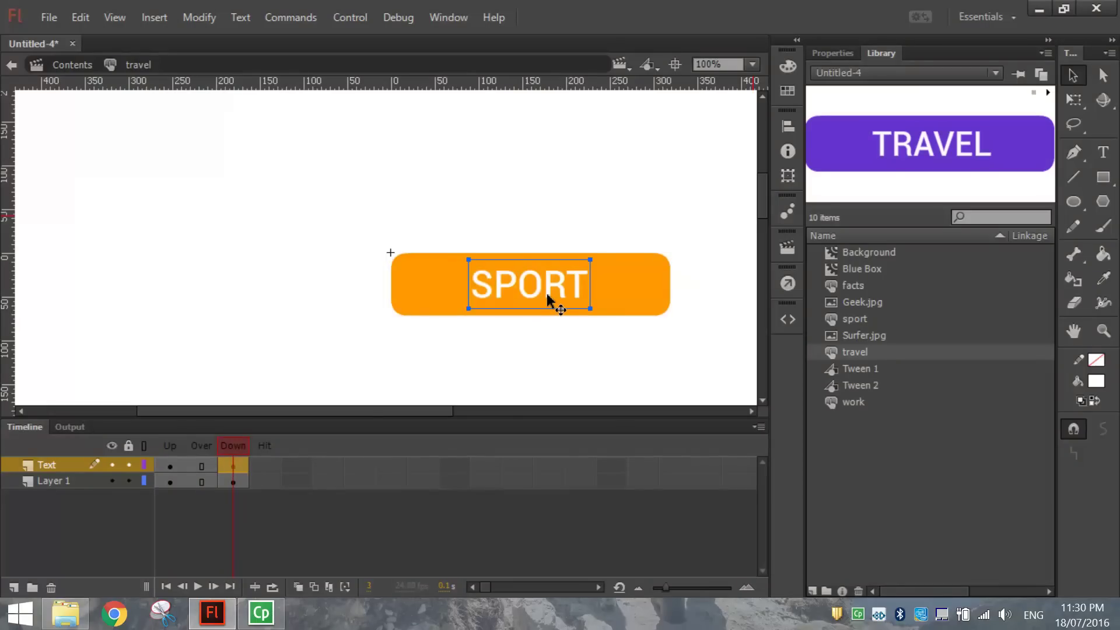
pyautogui.press('Delete')
pyautogui.click(81, 17)
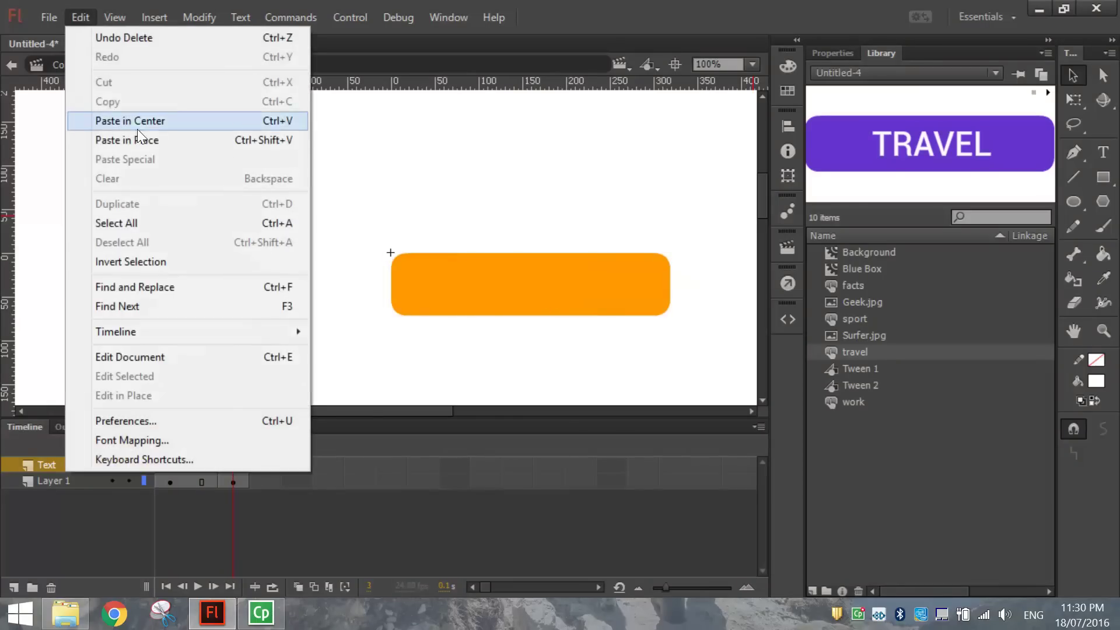
pyautogui.click(143, 143)
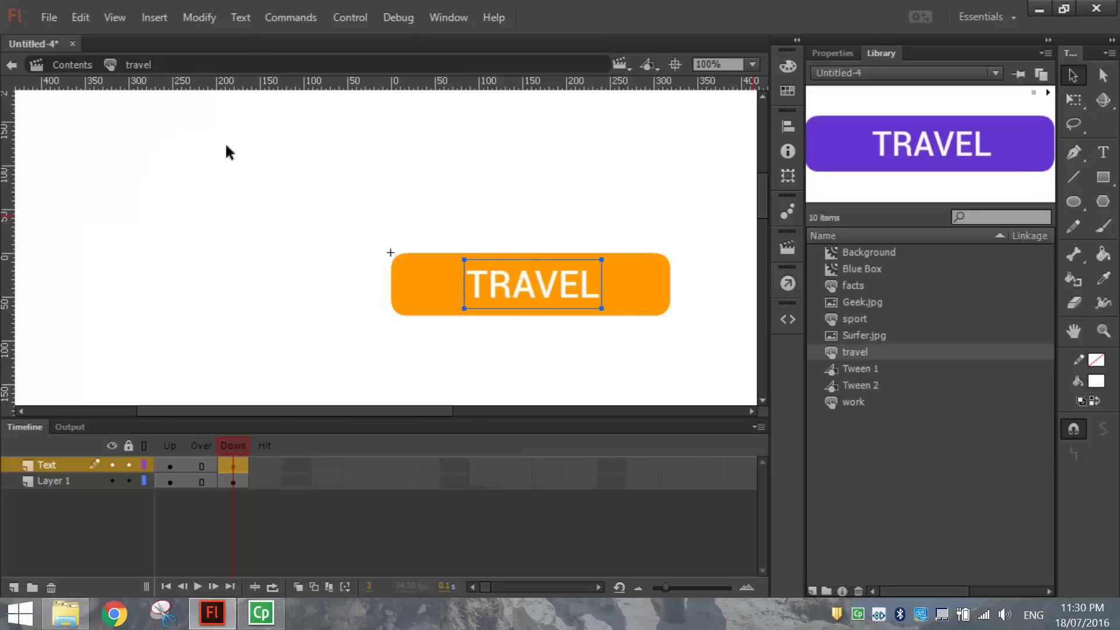
# Compare the label position in the travel button's Up and Down frames.
pyautogui.click(163, 464)
pyautogui.click(233, 466)
pyautogui.click(172, 466)
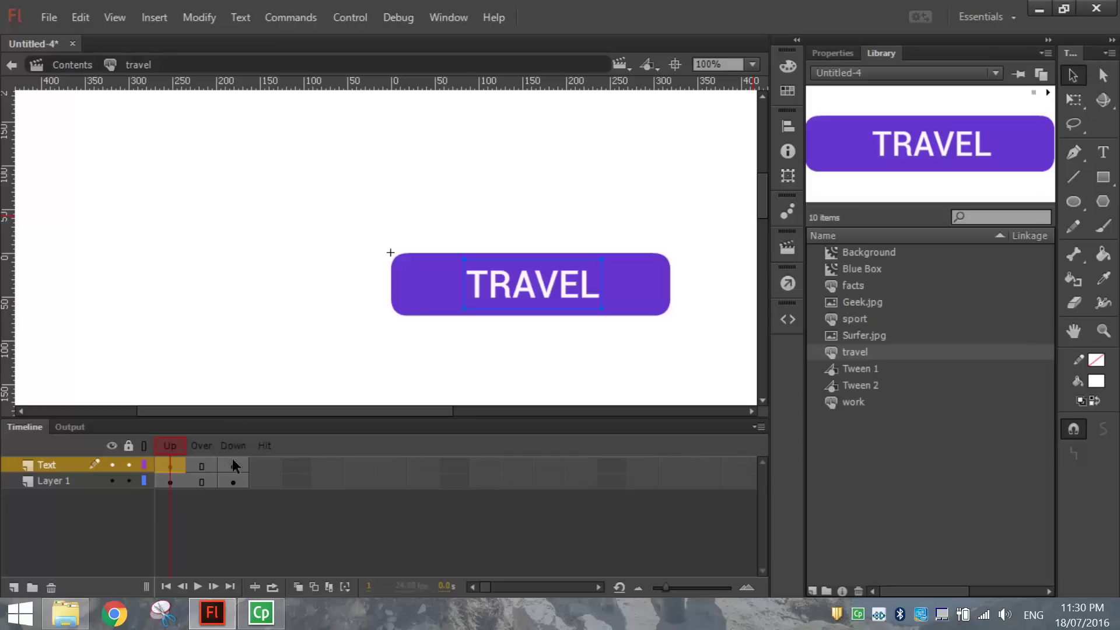
pyautogui.click(233, 461)
pyautogui.click(170, 465)
# Return to the Contents scene and place the travel button on the Travel layer directly below the SPORT button.
pyautogui.click(11, 64)
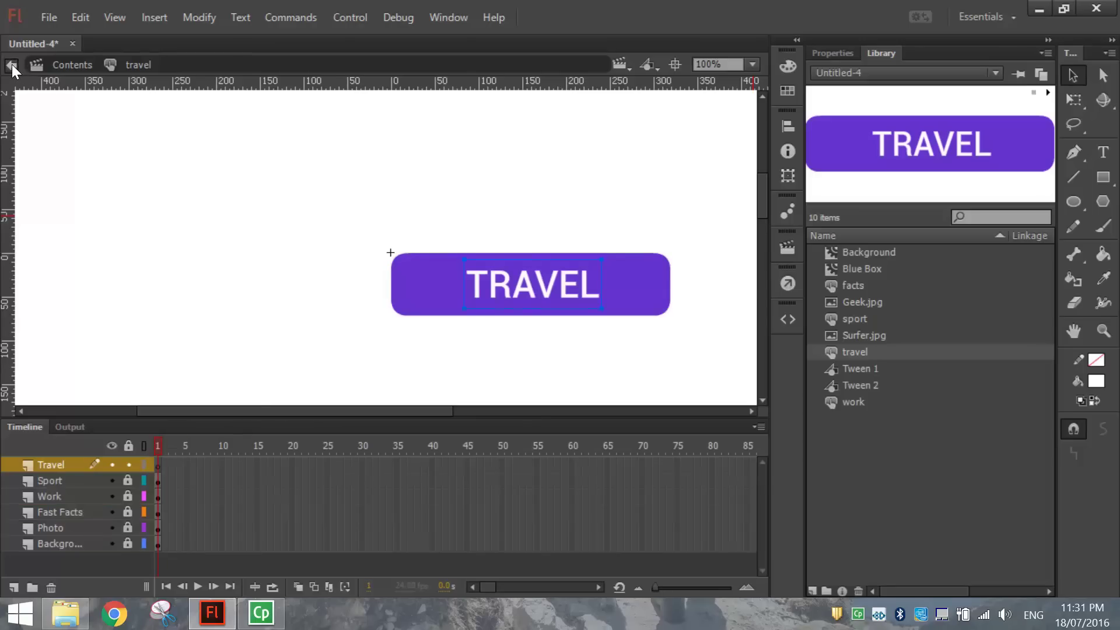
pyautogui.moveTo(873, 350); pyautogui.dragTo(419, 362)
pyautogui.click(643, 248)
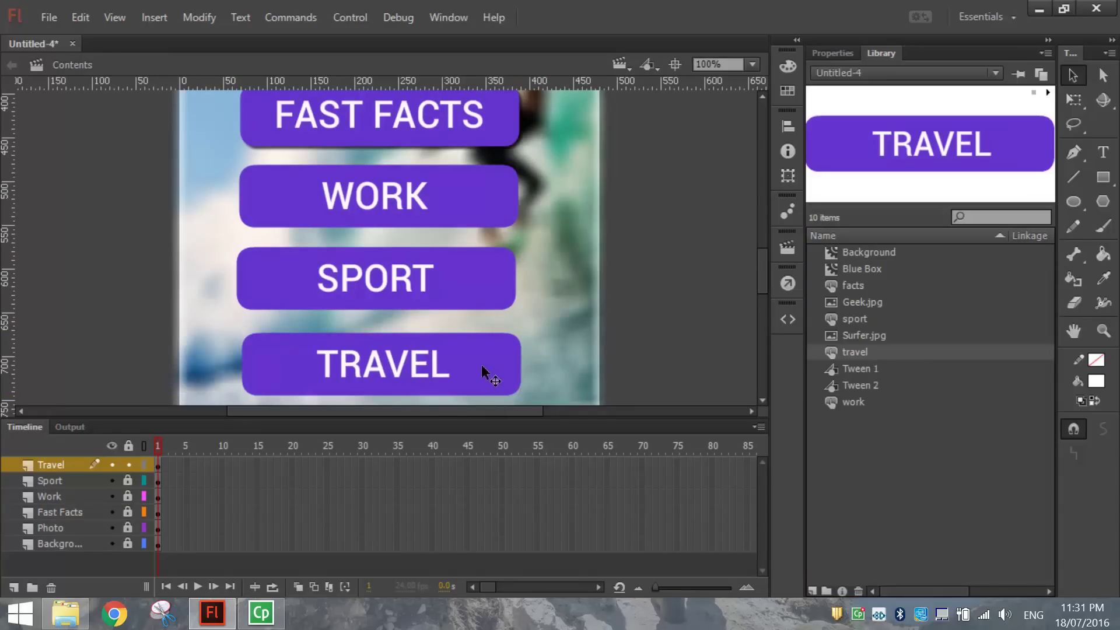
# Unlock the Travel, Sport, Work and Fast Facts layers and check the drop shadow filter settings of the FAST FACTS button.
pyautogui.click(338, 184)
pyautogui.click(590, 139)
pyautogui.click(491, 129)
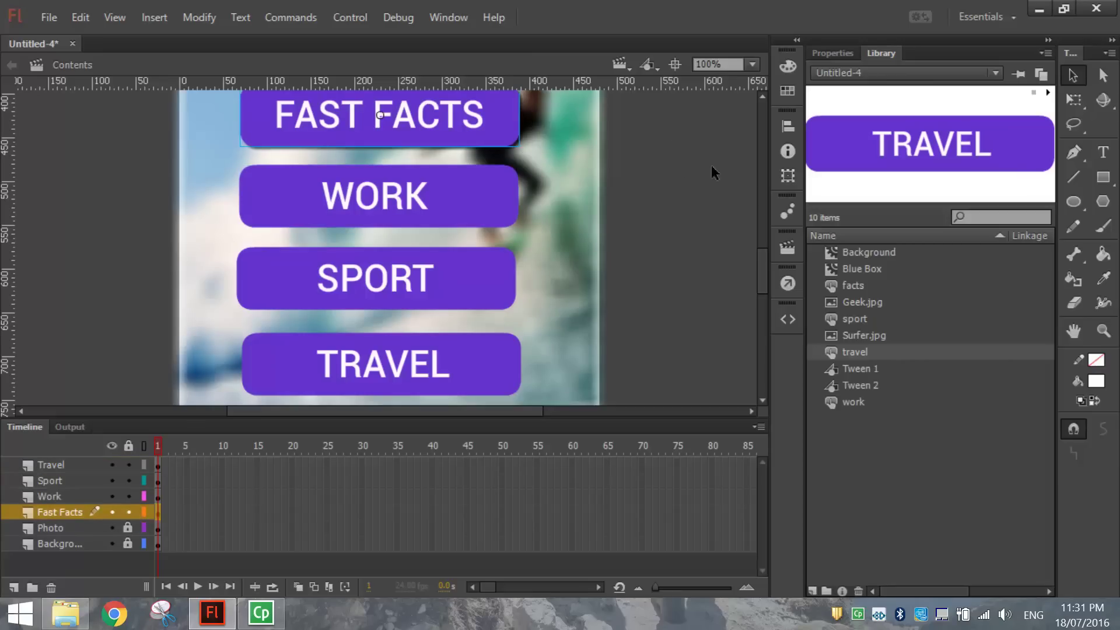
pyautogui.click(829, 54)
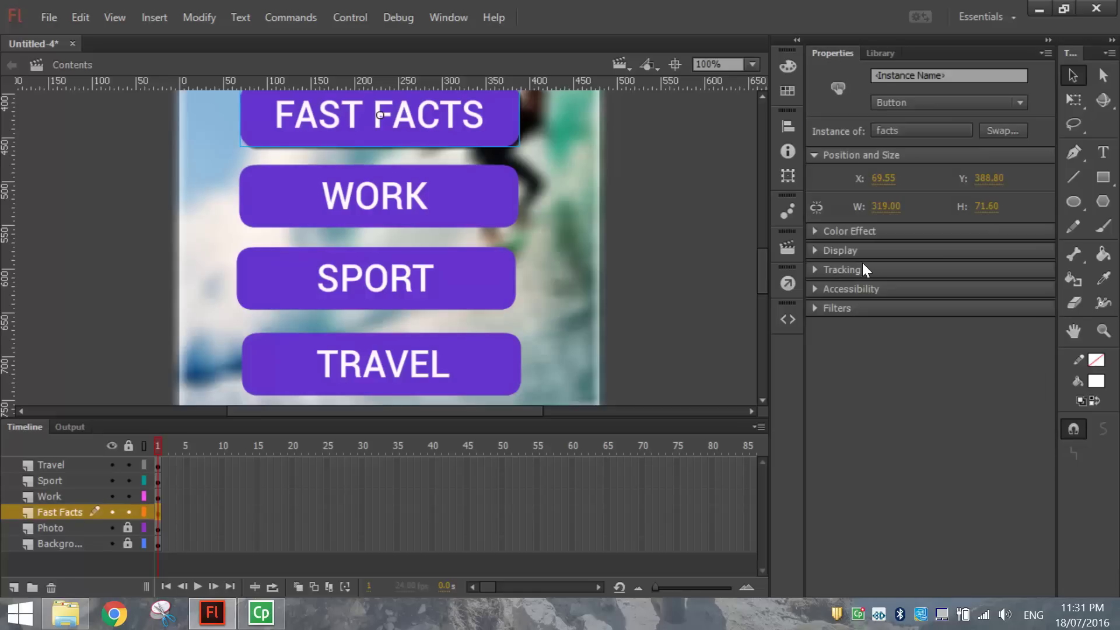
pyautogui.click(817, 308)
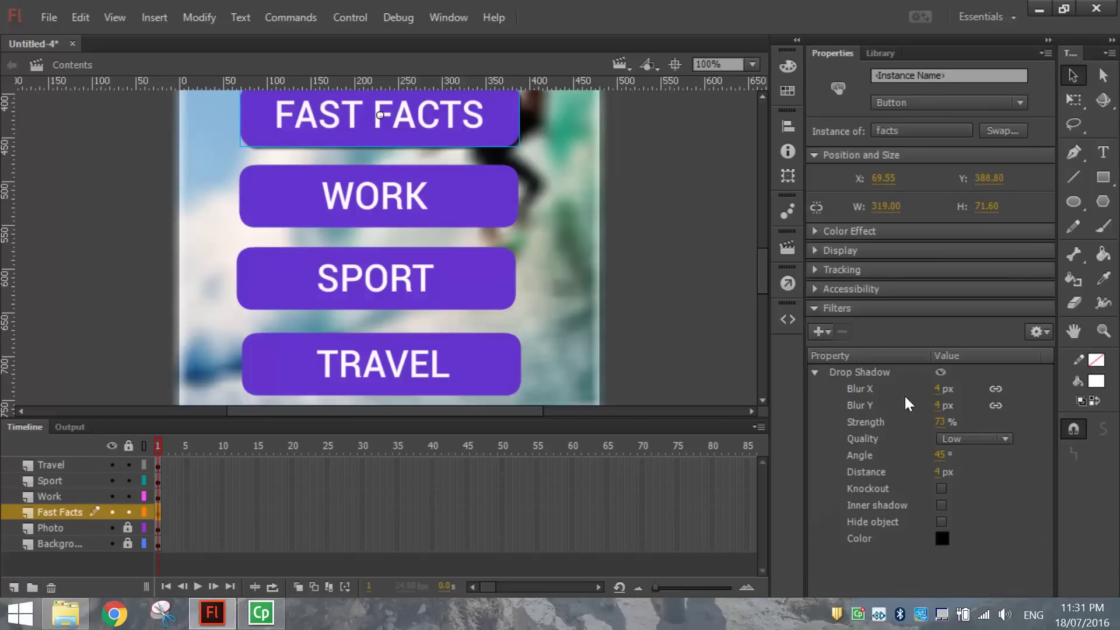
pyautogui.click(463, 201)
pyautogui.keyDown('shift'); pyautogui.click(454, 290); pyautogui.keyUp('shift')
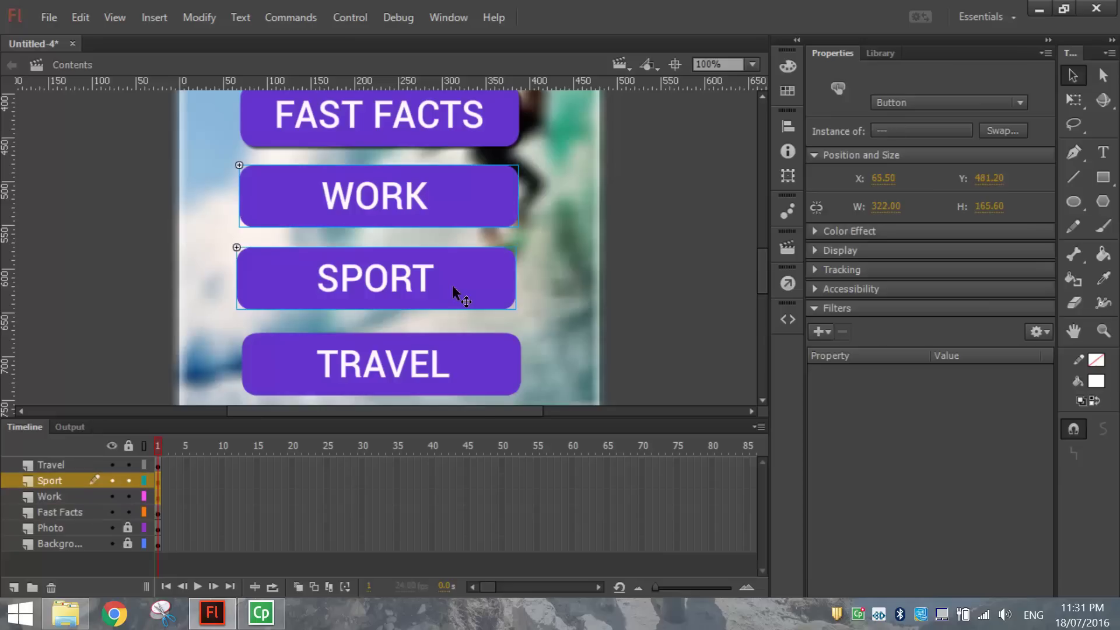
pyautogui.keyDown('shift'); pyautogui.click(472, 386); pyautogui.keyUp('shift')
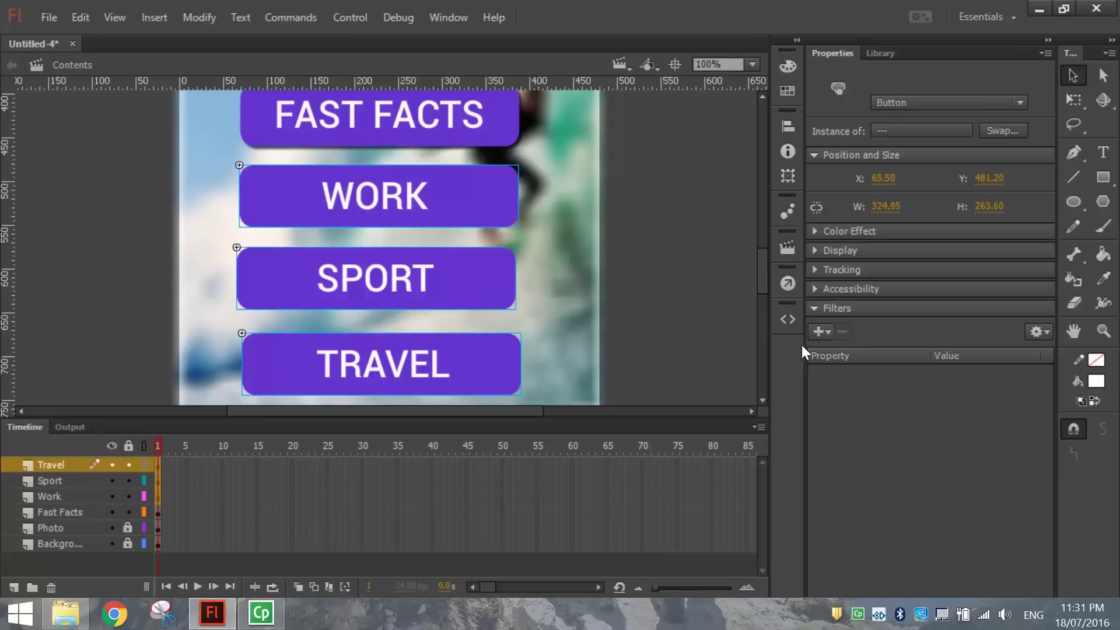
pyautogui.click(821, 332)
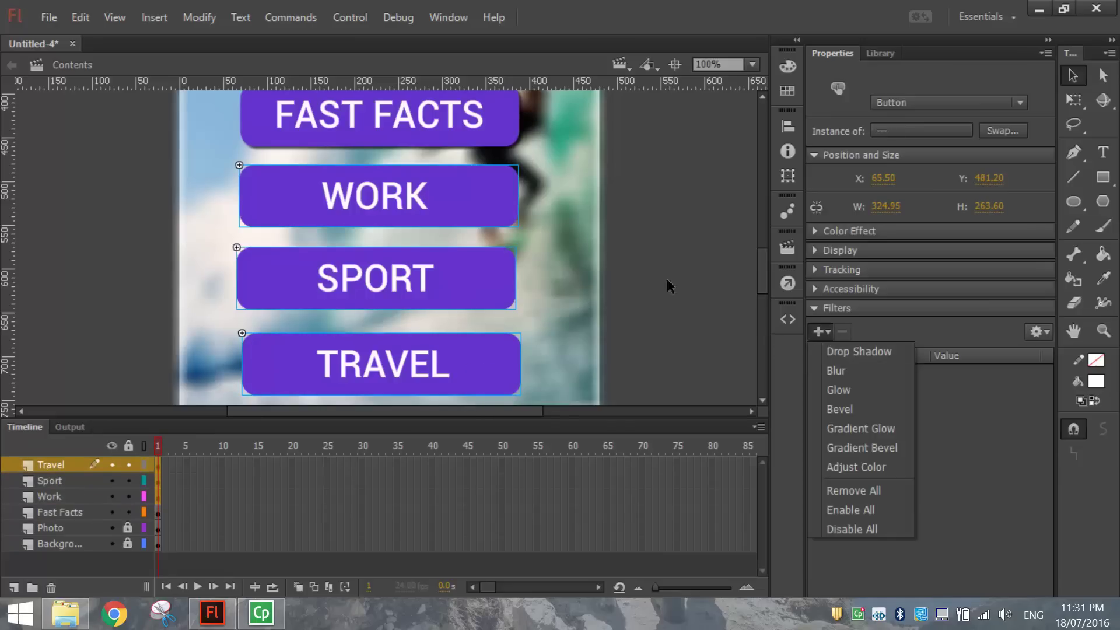
pyautogui.click(642, 197)
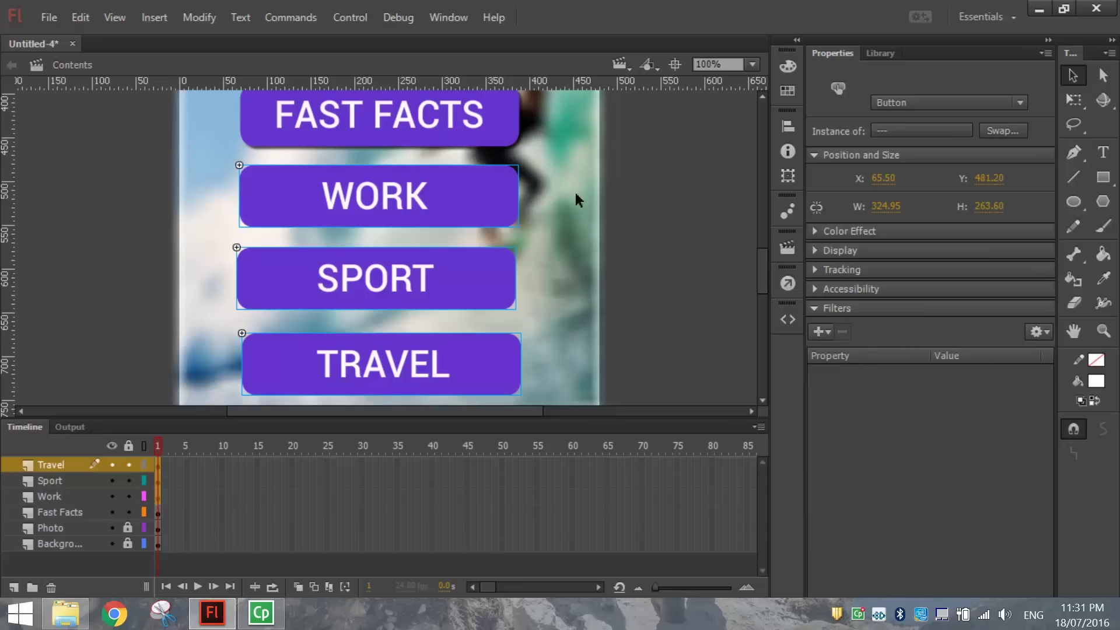
pyautogui.click(659, 186)
# Add a drop shadow filter with 73% strength to the WORK, SPORT and TRAVEL buttons together.
pyautogui.click(489, 201)
pyautogui.keyDown('shift'); pyautogui.click(496, 292); pyautogui.keyUp('shift')
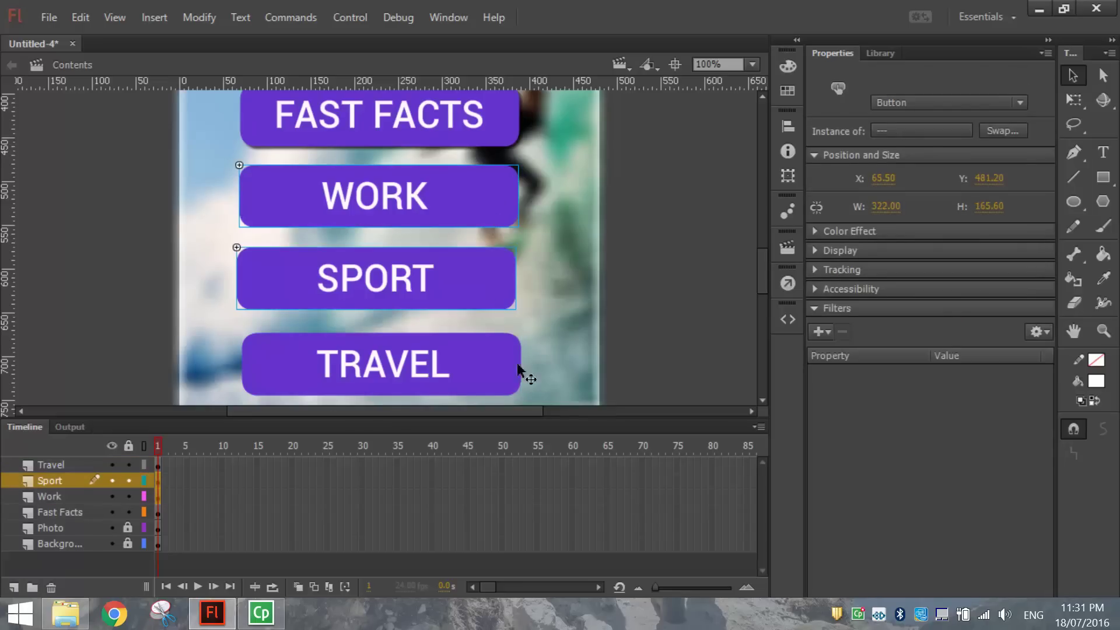
pyautogui.keyDown('shift'); pyautogui.click(489, 390); pyautogui.keyUp('shift')
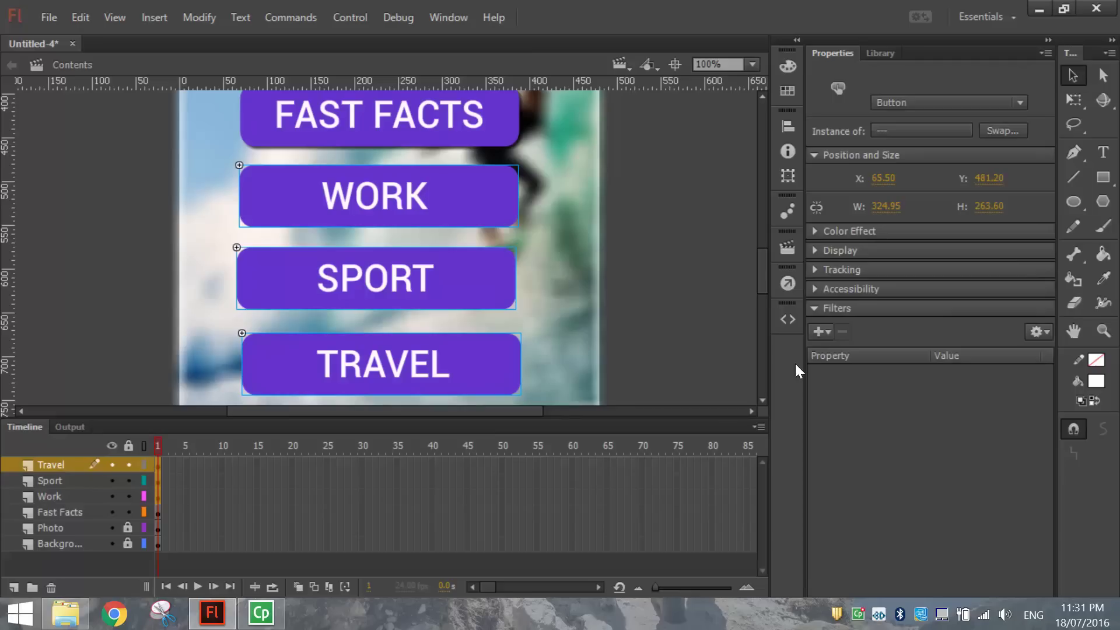
pyautogui.click(825, 330)
pyautogui.click(839, 347)
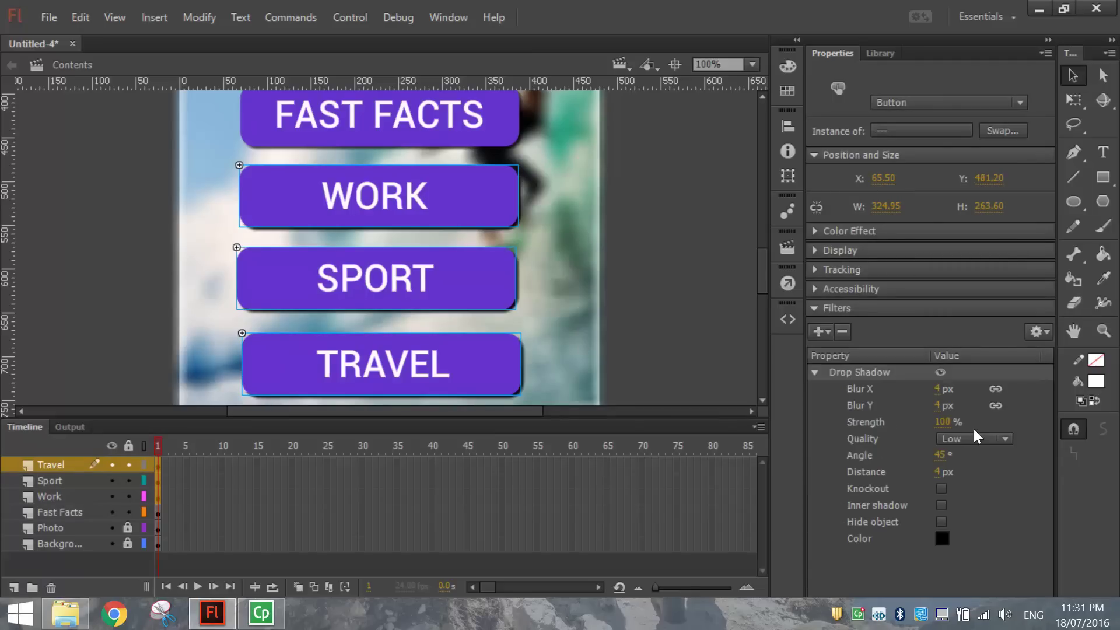
pyautogui.click(942, 421)
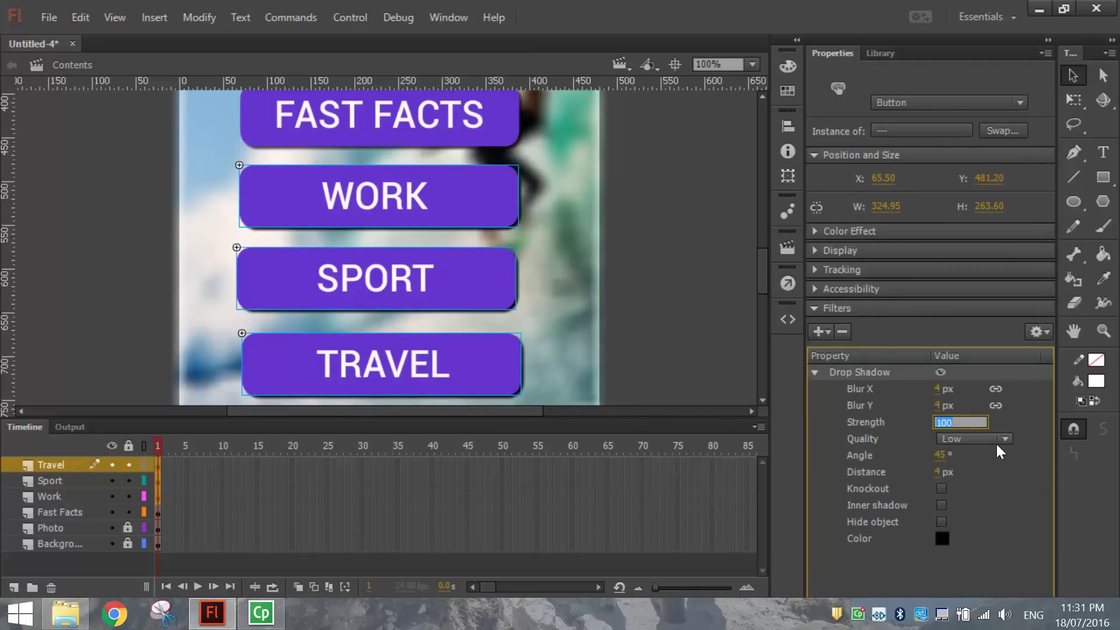
pyautogui.write('73')
pyautogui.press('Return')
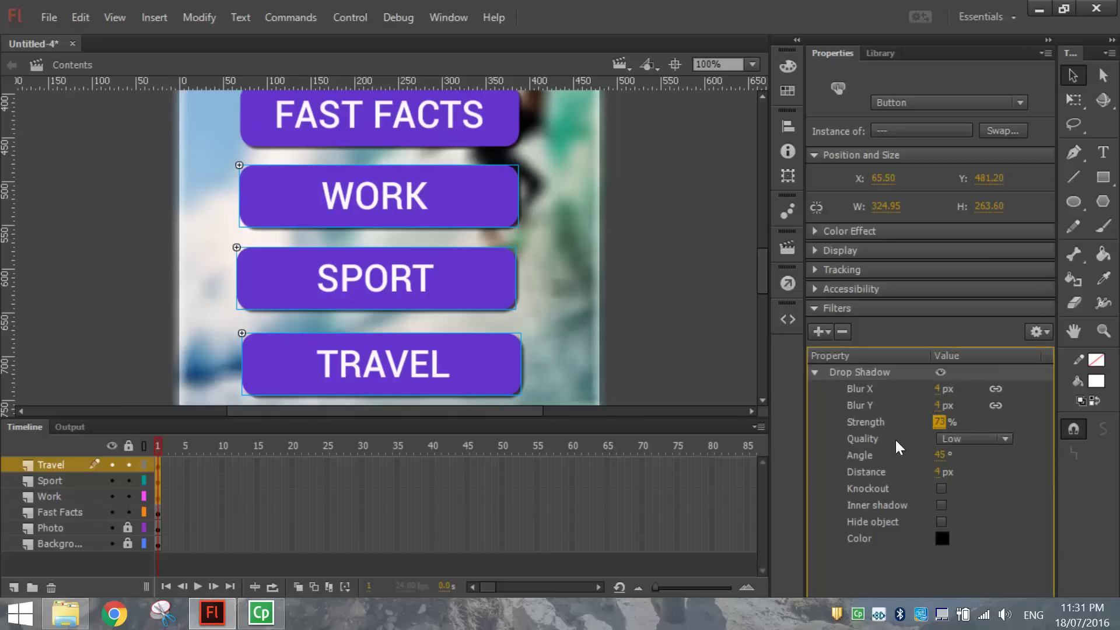
pyautogui.click(692, 263)
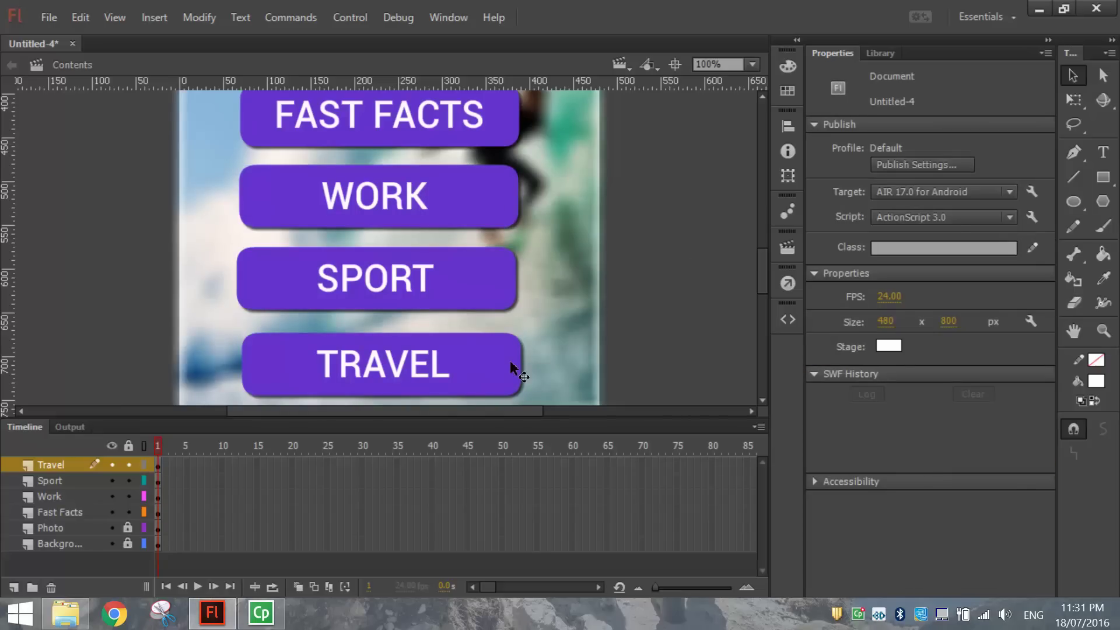
# Move the TRAVEL, SPORT and WORK buttons slightly lower on the stage to spread out the menu.
pyautogui.click(751, 65)
pyautogui.click(741, 83)
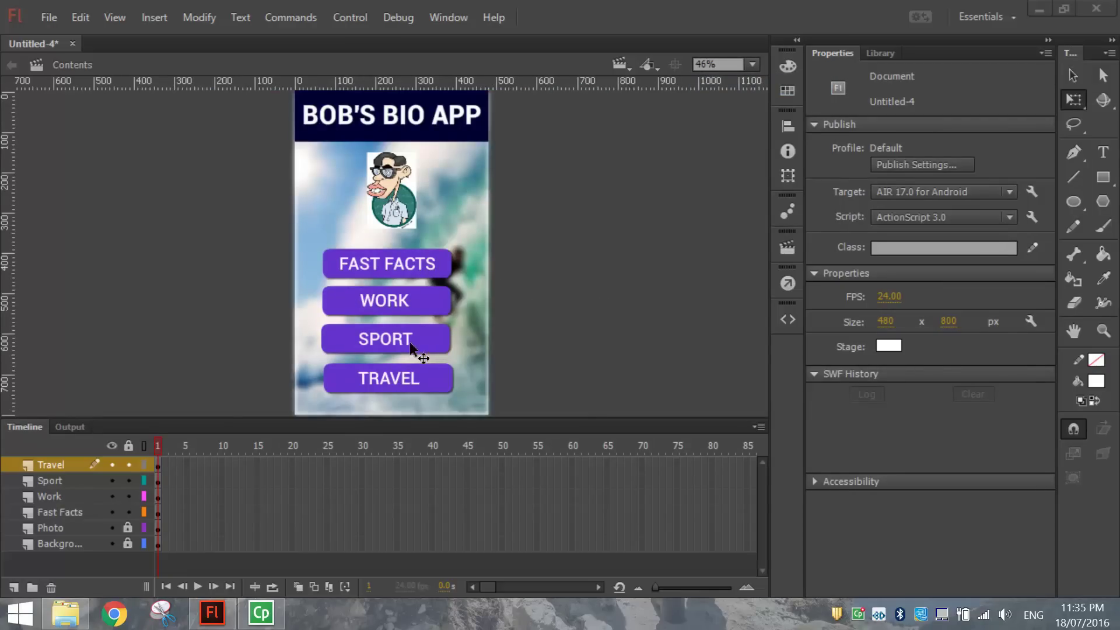
pyautogui.click(420, 387)
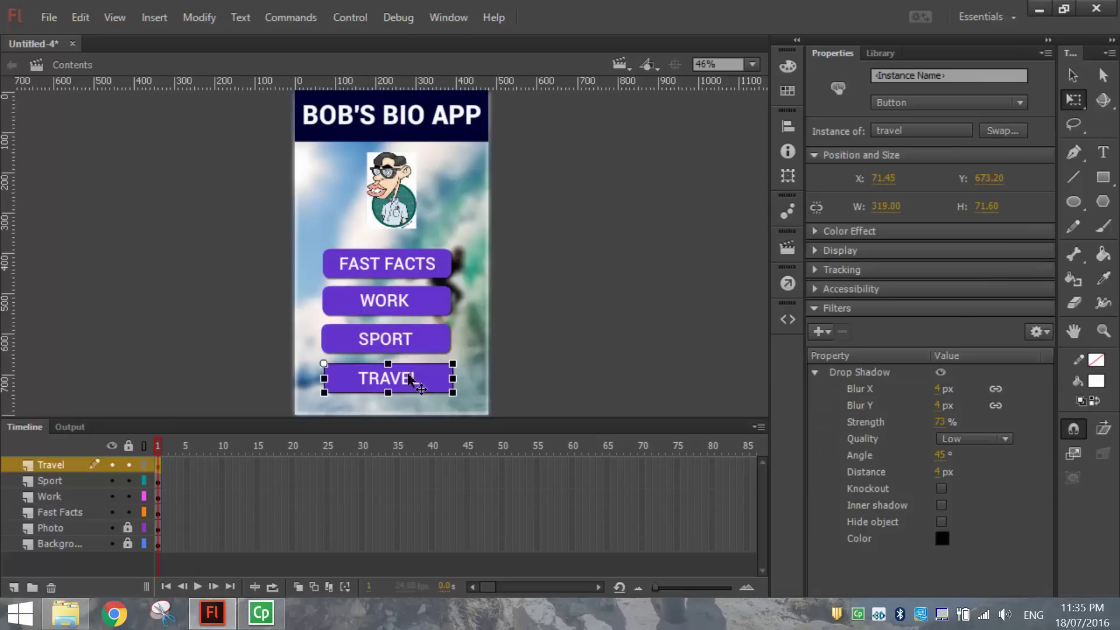
pyautogui.click(1063, 76)
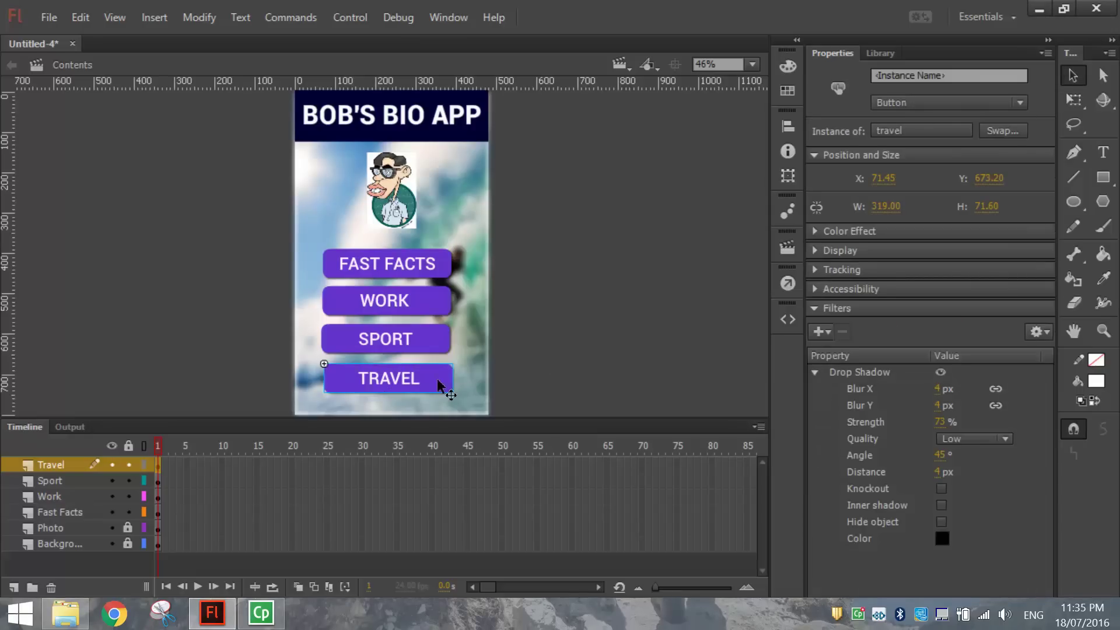
pyautogui.moveTo(433, 385); pyautogui.dragTo(434, 396)
pyautogui.moveTo(411, 340); pyautogui.dragTo(411, 349)
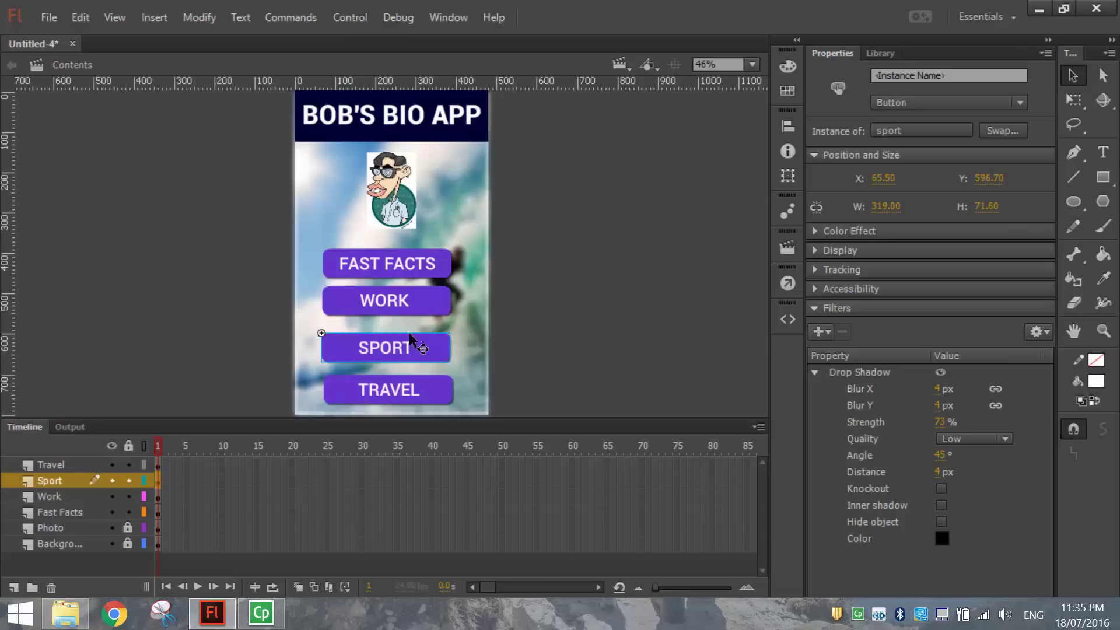
pyautogui.moveTo(410, 300); pyautogui.dragTo(410, 310)
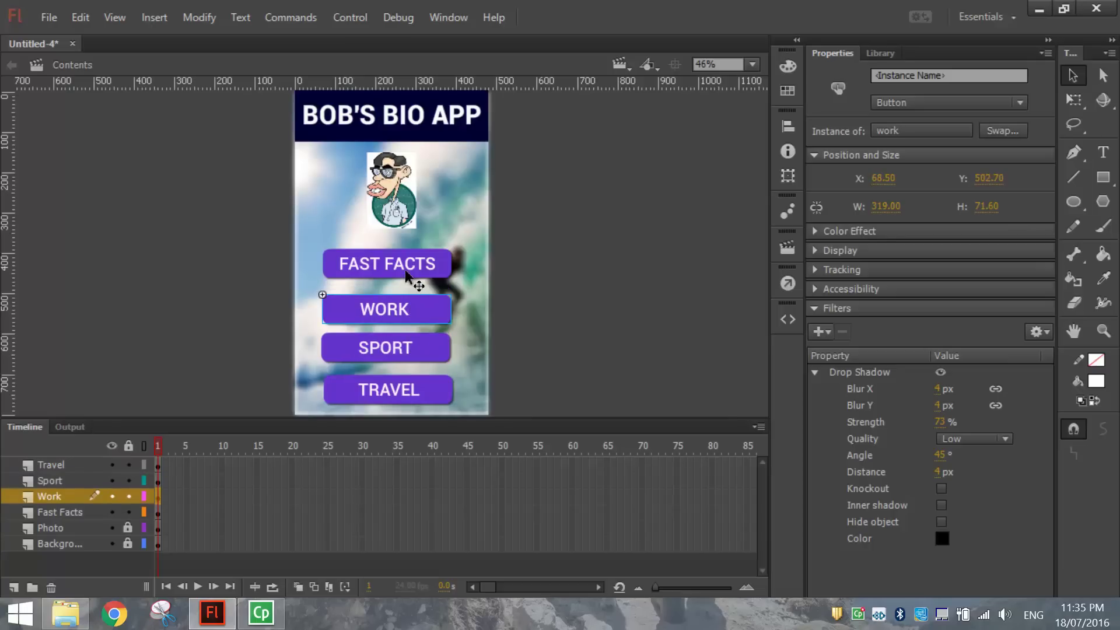
pyautogui.click(407, 278)
pyautogui.click(552, 274)
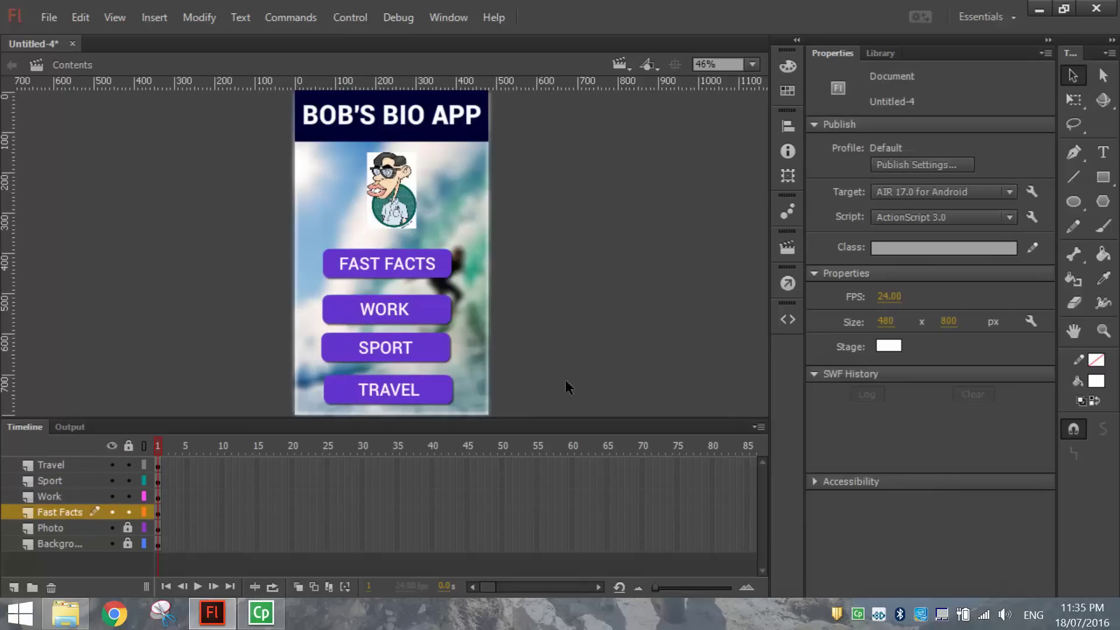
# Align all four menu buttons to the horizontal centre of the stage.
pyautogui.click(421, 272)
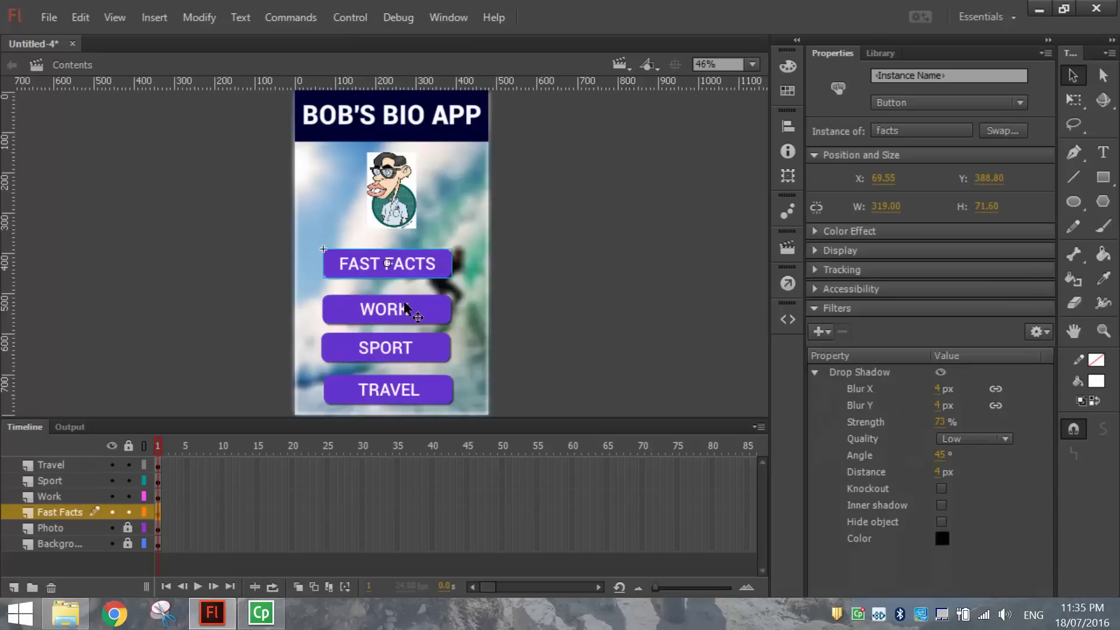
pyautogui.keyDown('shift'); pyautogui.click(402, 312); pyautogui.keyUp('shift')
pyautogui.keyDown('shift'); pyautogui.click(401, 346); pyautogui.keyUp('shift')
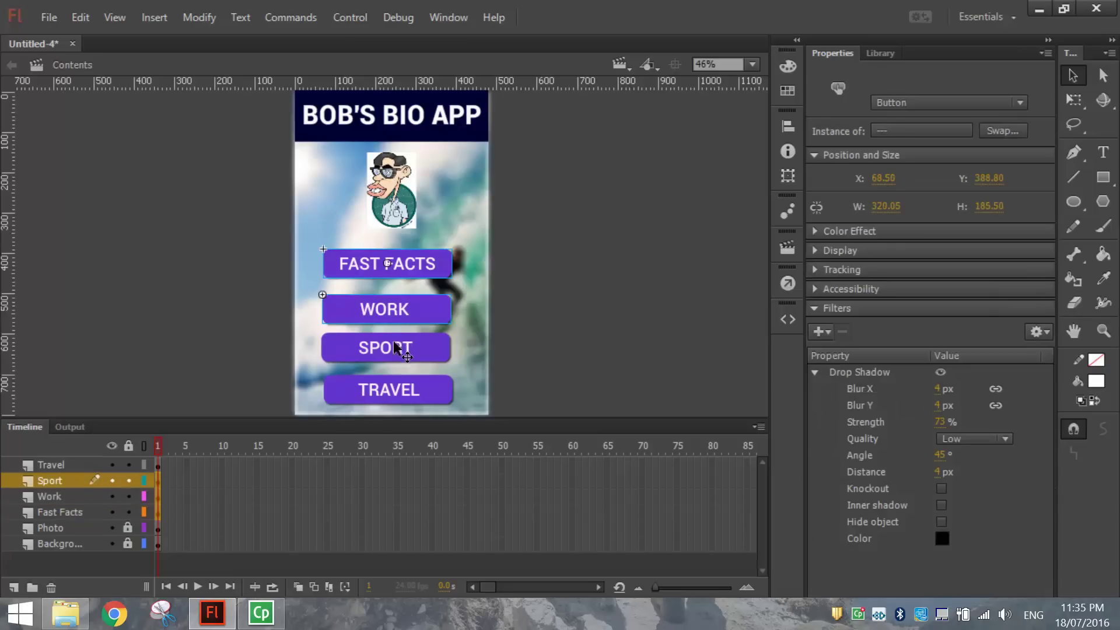
pyautogui.keyDown('shift'); pyautogui.click(404, 400); pyautogui.keyUp('shift')
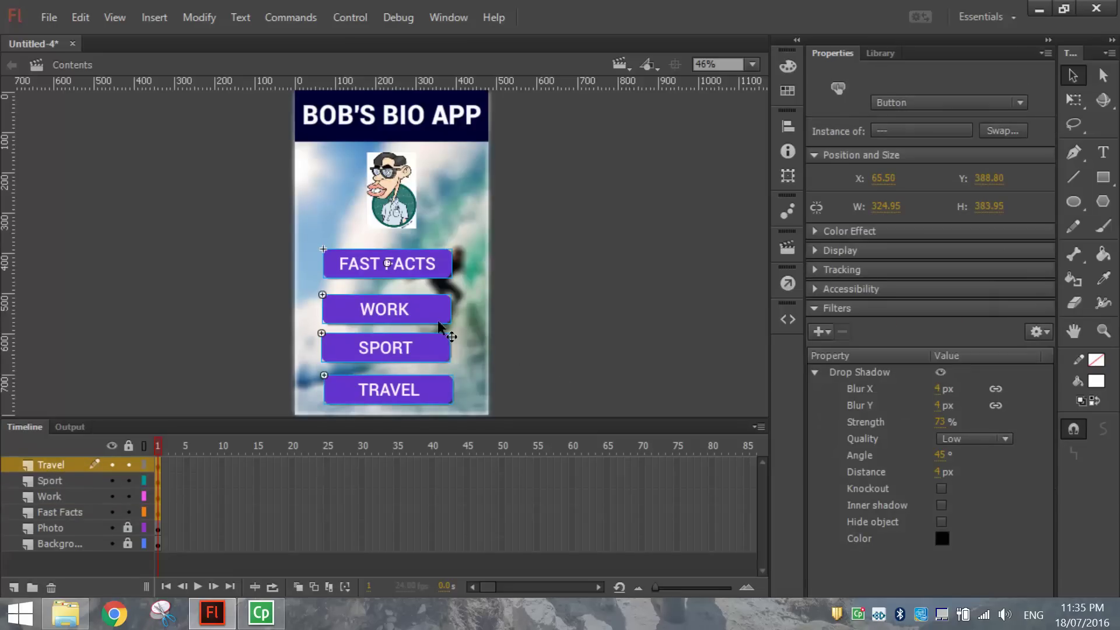
pyautogui.click(785, 129)
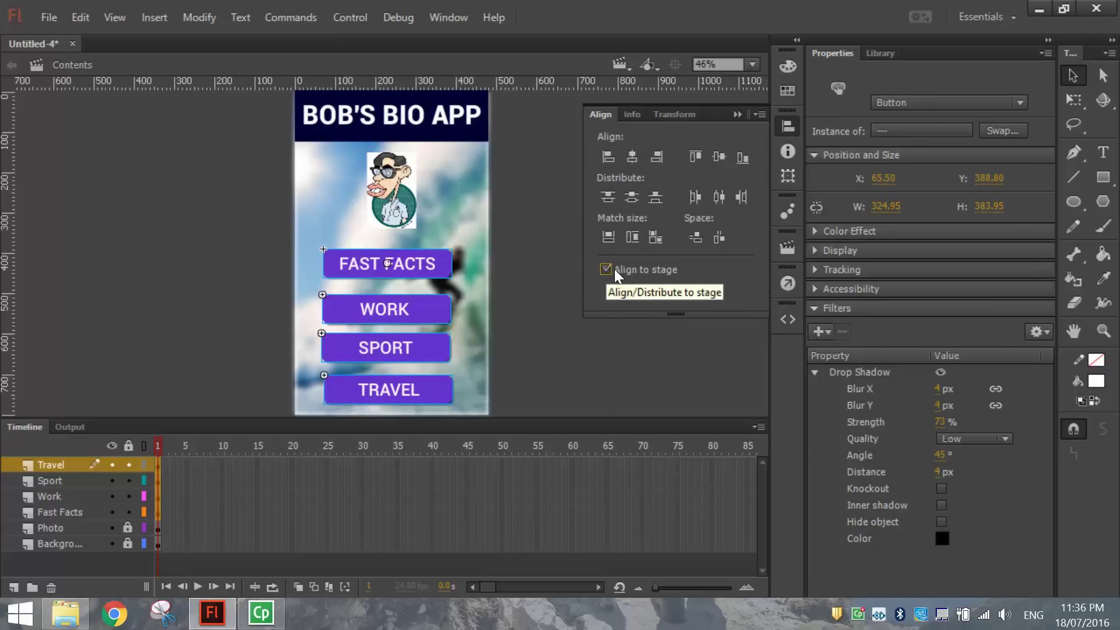
pyautogui.click(634, 156)
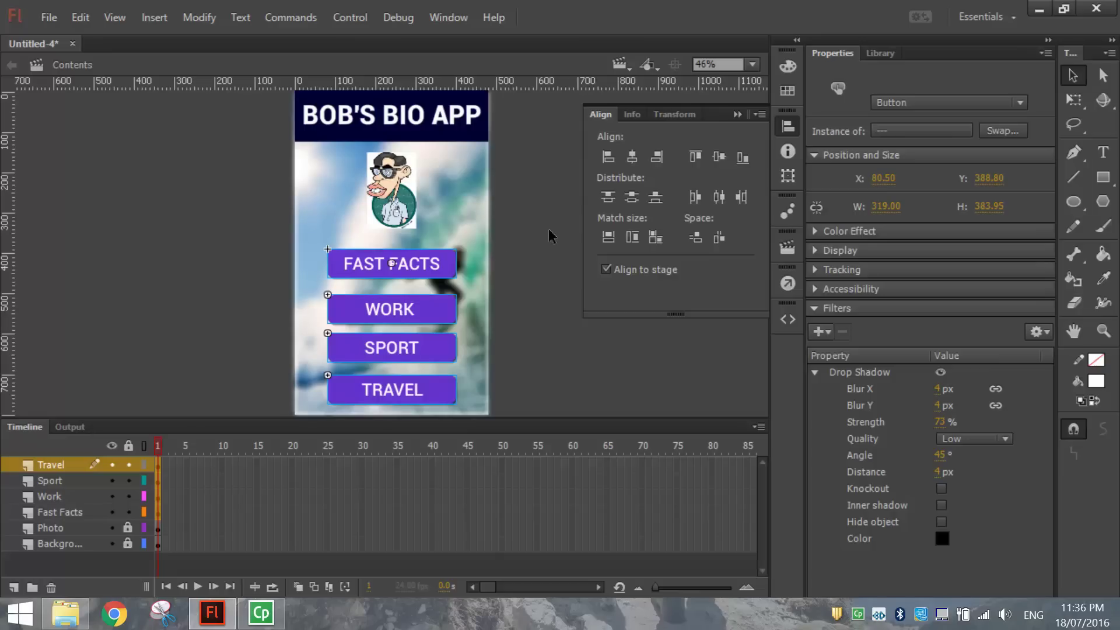
# Distribute the four buttons evenly by their vertical centres relative to each other, with Align to stage off.
pyautogui.click(632, 197)
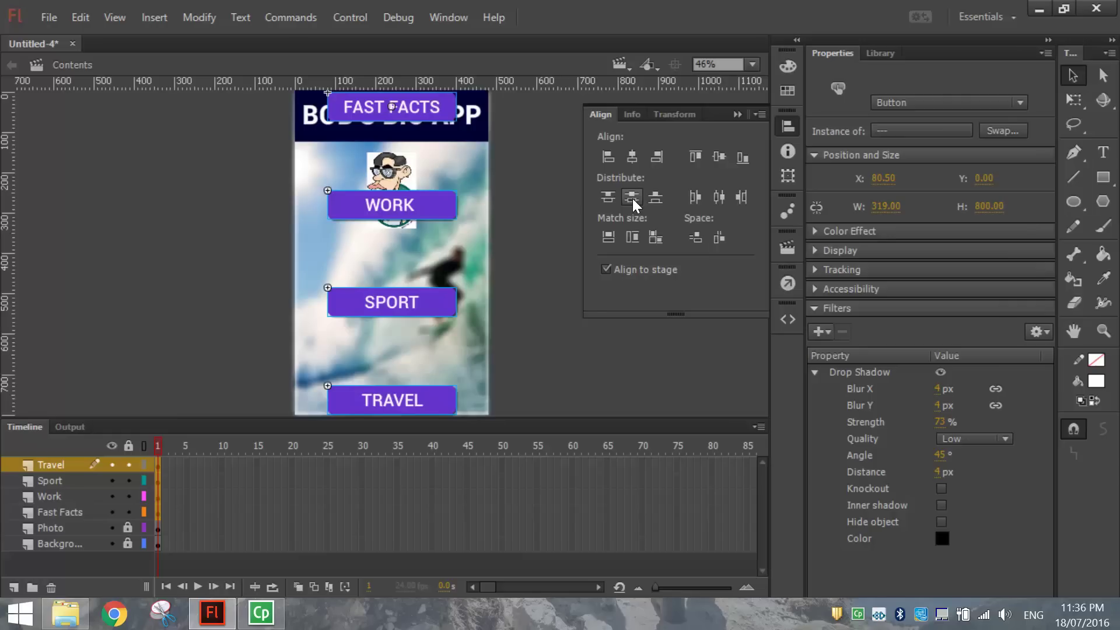
pyautogui.hotkey('ctrl', 'z')
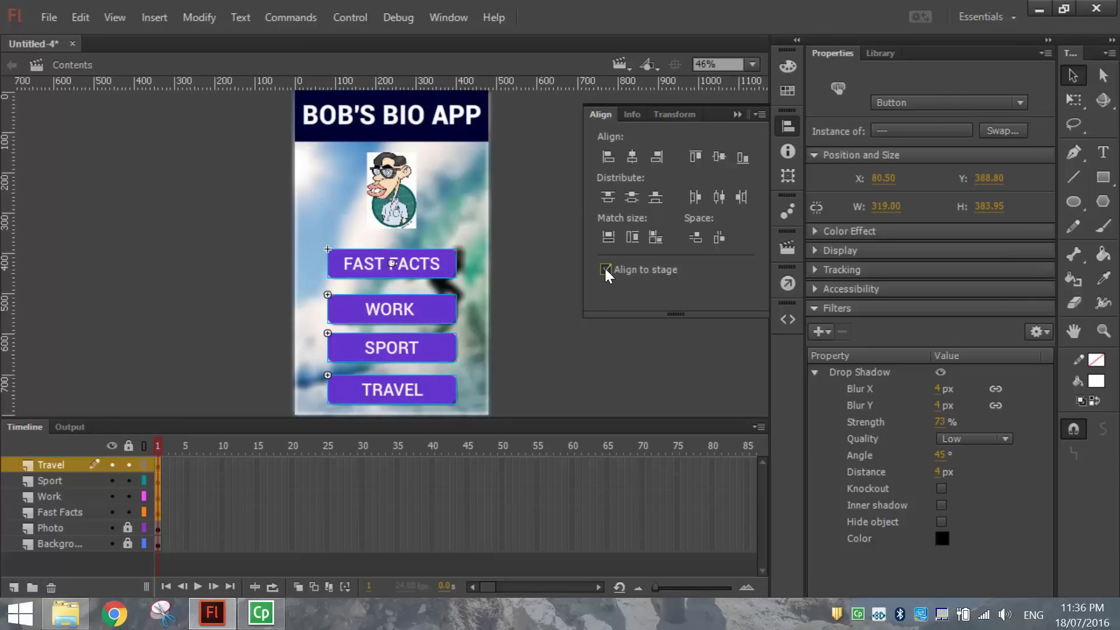
pyautogui.click(630, 198)
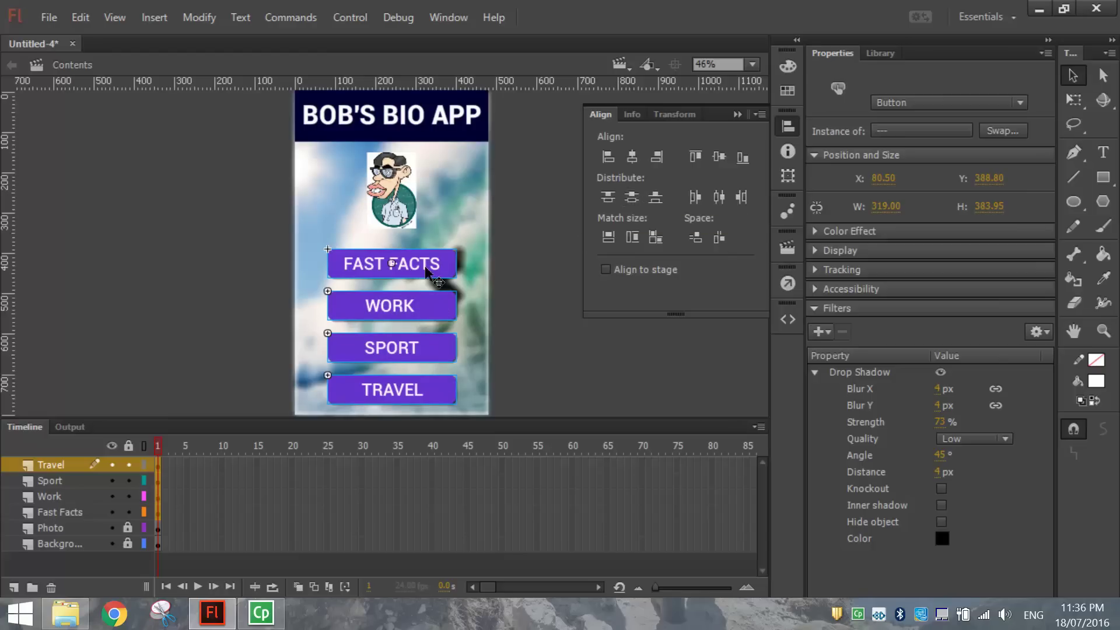
pyautogui.hotkey('ctrl', 'k')
pyautogui.click(531, 302)
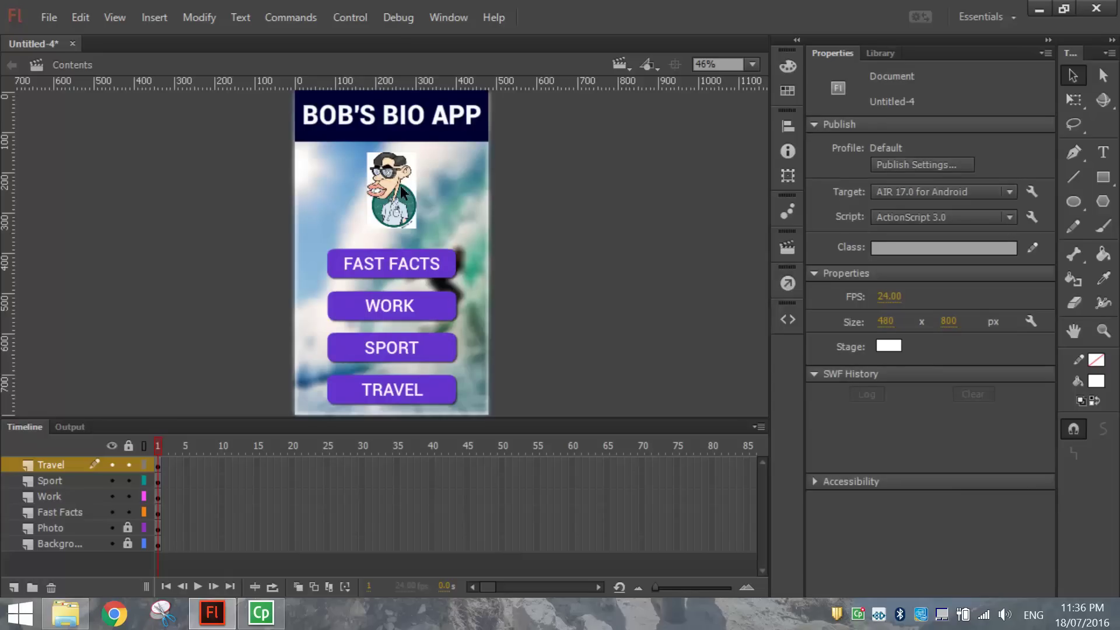
# Unlock the Photo layer and enlarge the Geek.jpg picture to about 156 × 242 px between the title and the FAST FACTS button.
pyautogui.click(128, 527)
pyautogui.click(1073, 103)
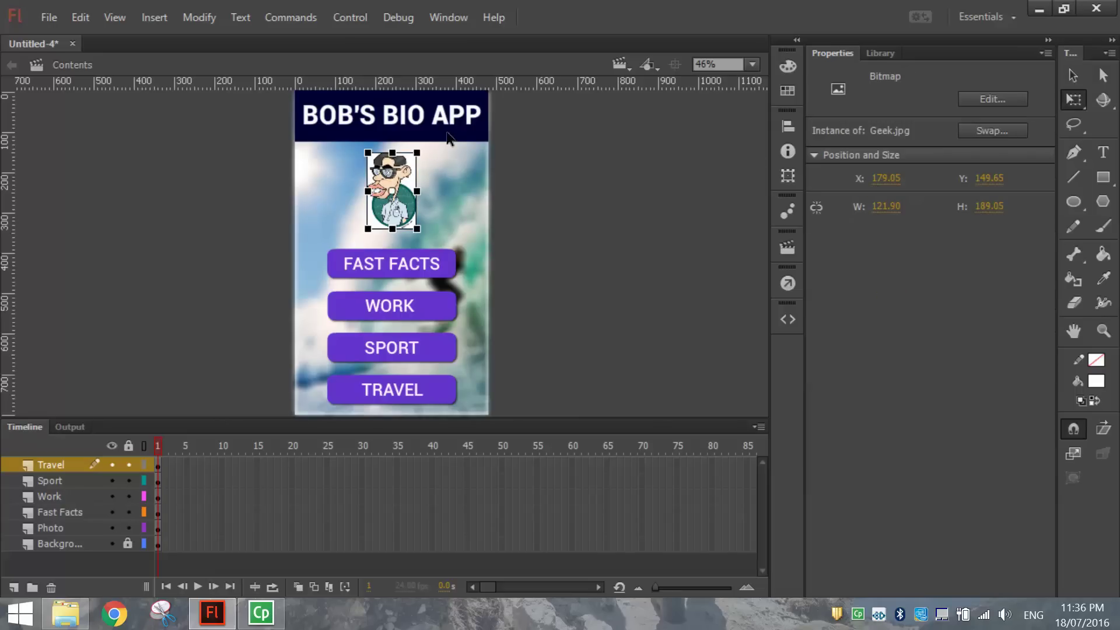
pyautogui.click(425, 146)
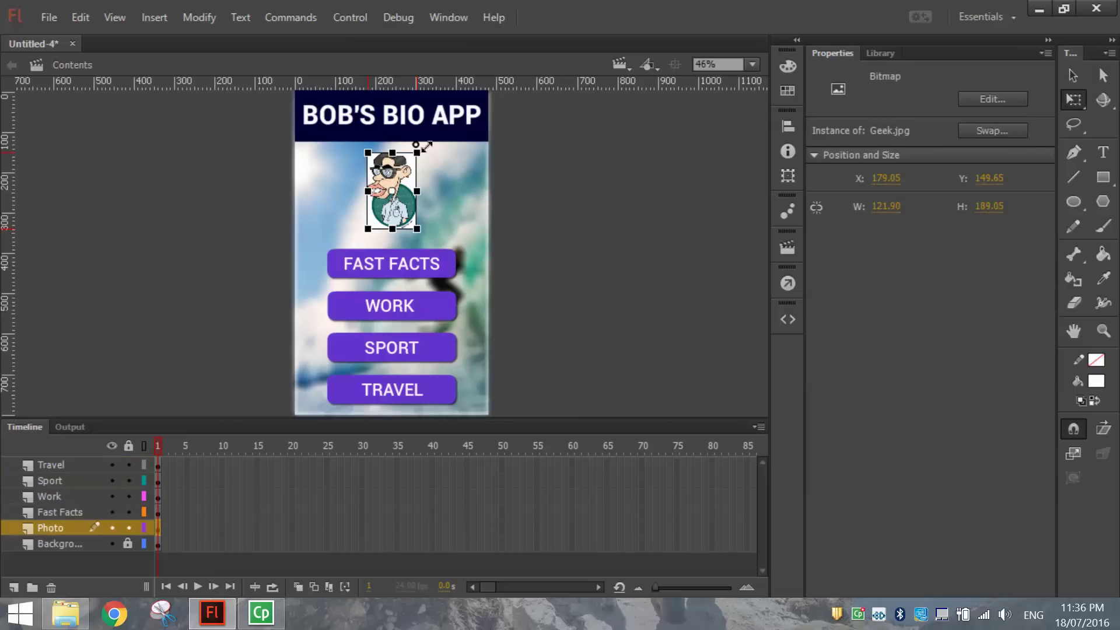
pyautogui.moveTo(425, 146); pyautogui.dragTo(431, 145)
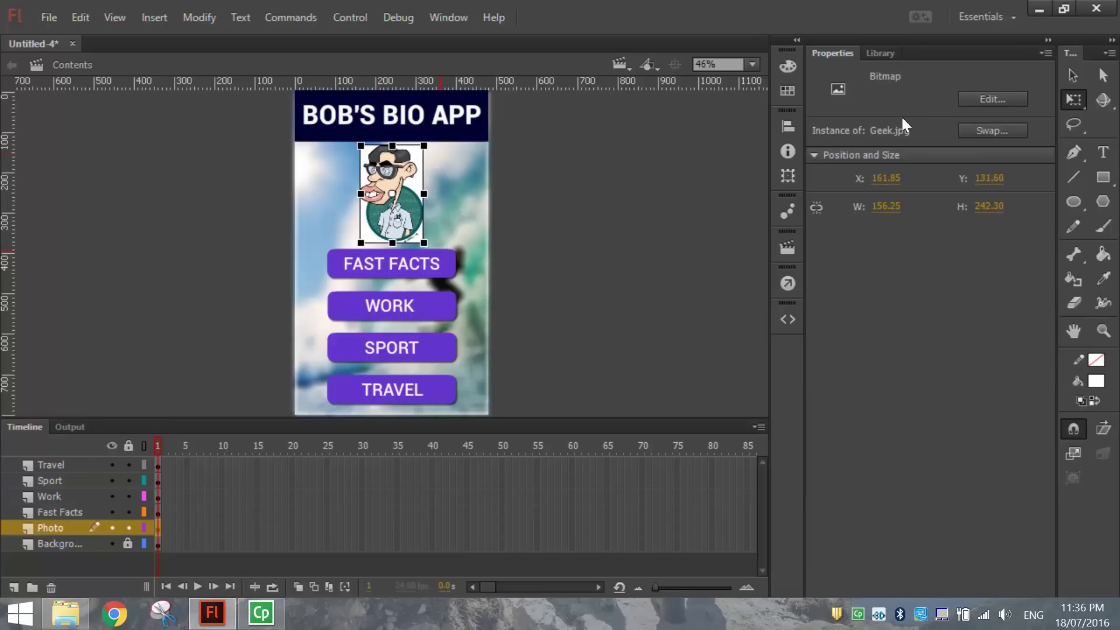
pyautogui.click(1081, 80)
pyautogui.click(571, 223)
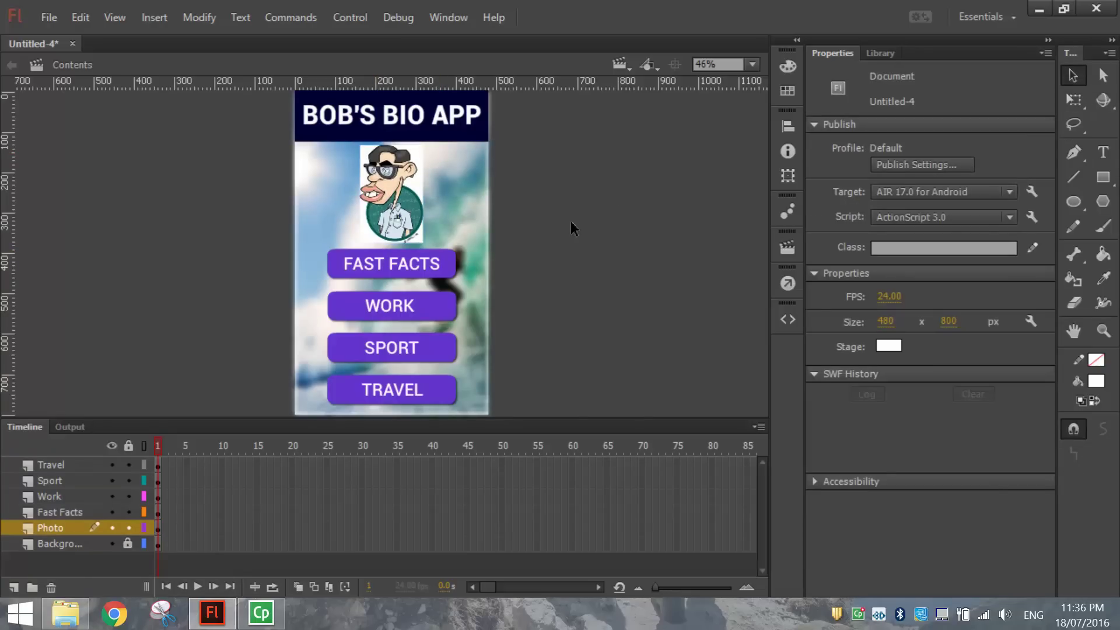
# Convert the Geek.jpg picture into a Movie Clip symbol named photo.
pyautogui.click(410, 200)
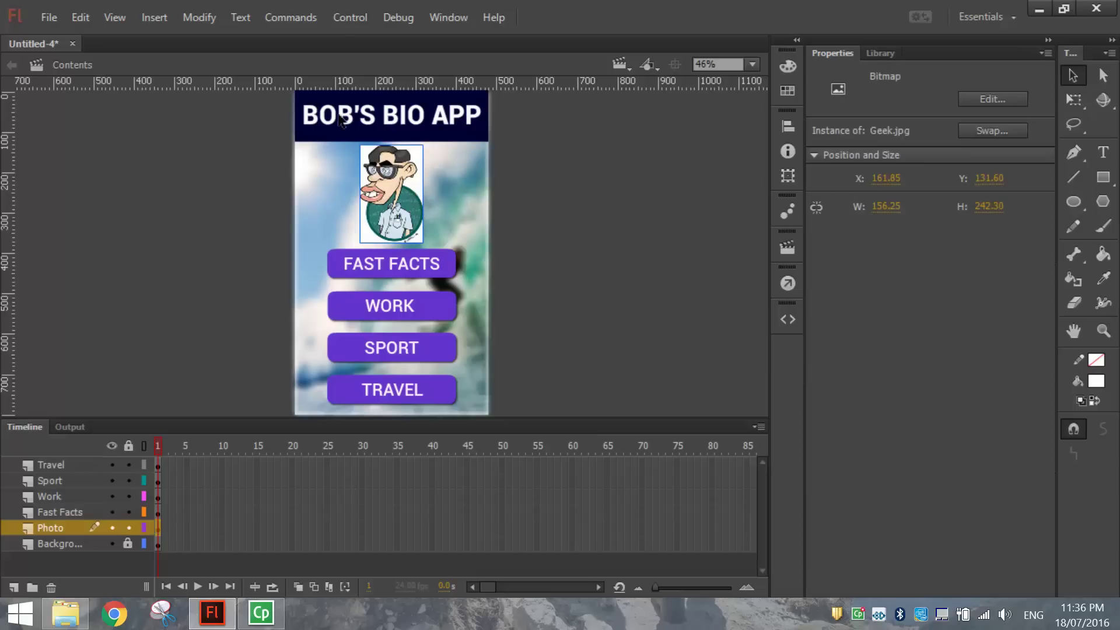
pyautogui.click(201, 18)
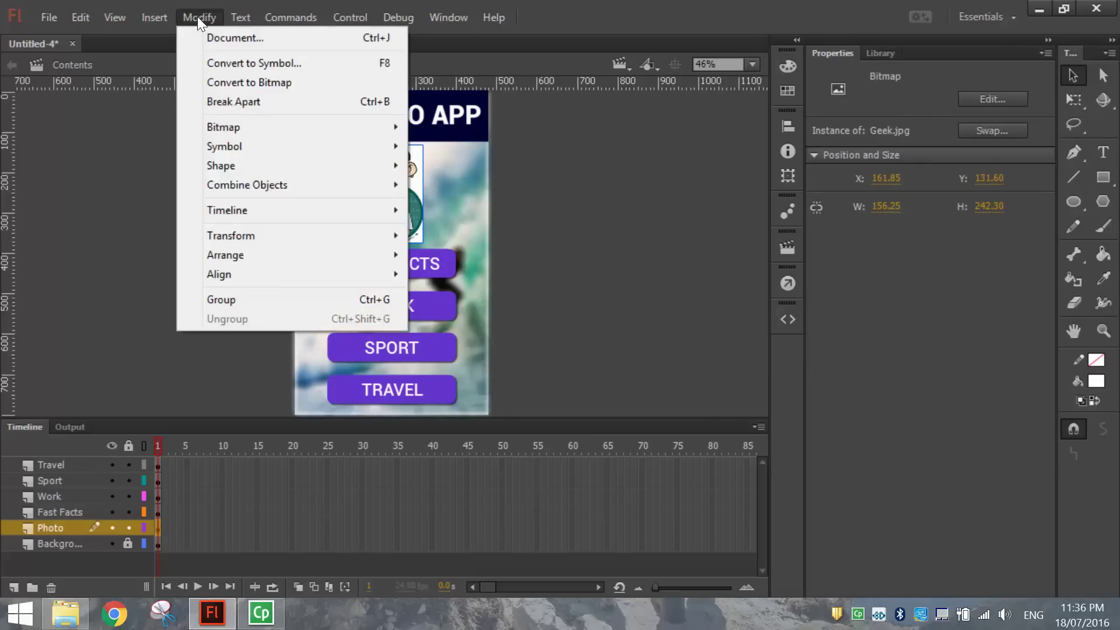
pyautogui.click(212, 61)
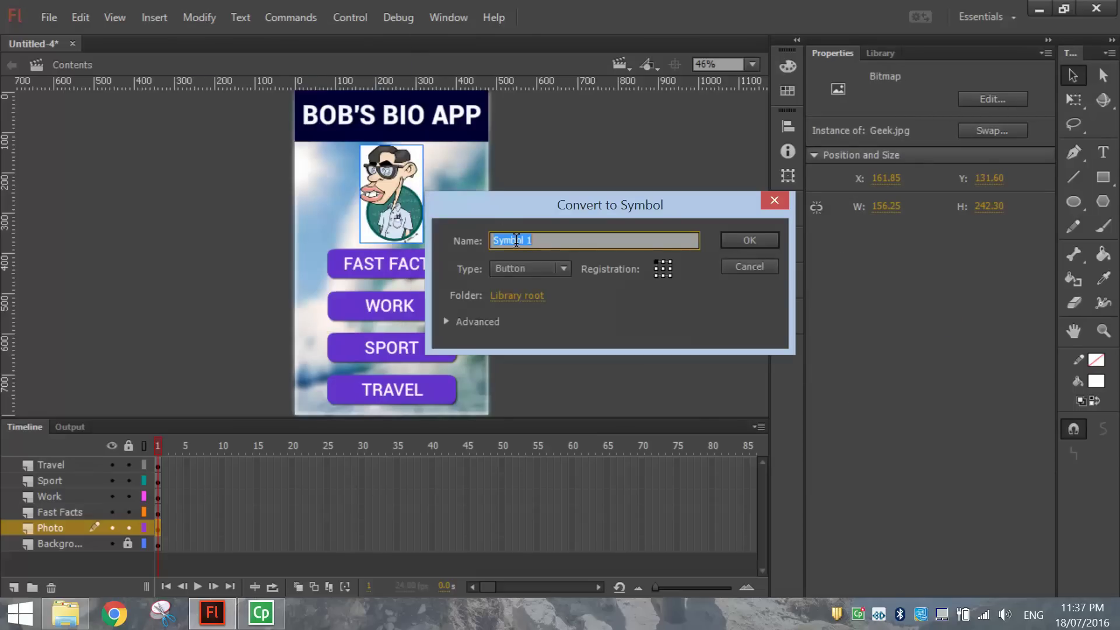
pyautogui.write('photo')
pyautogui.click(543, 272)
pyautogui.click(517, 286)
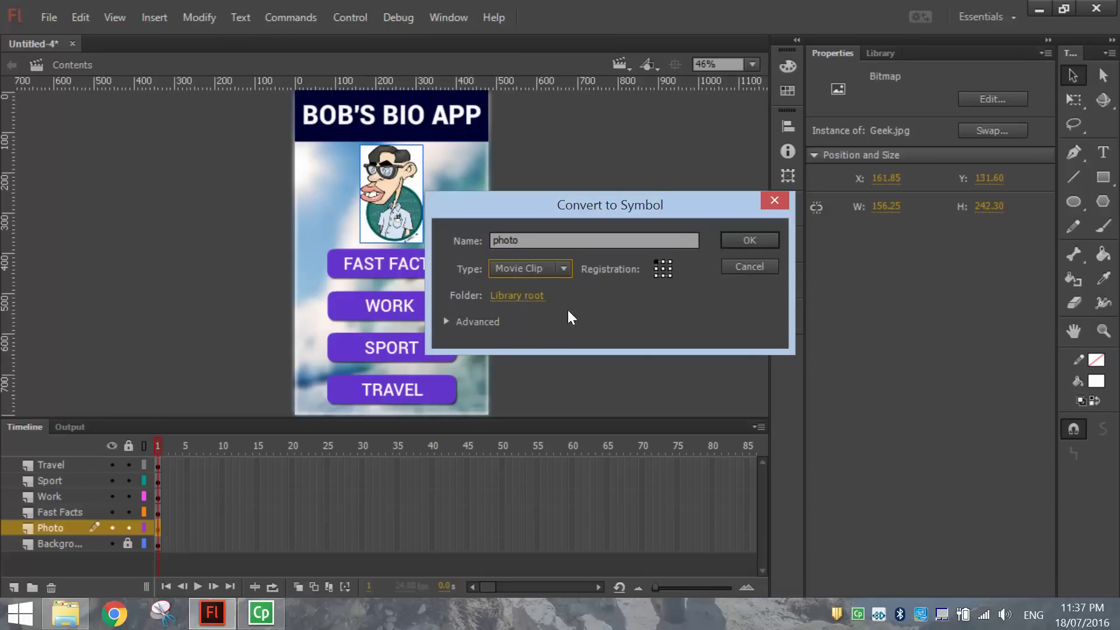
pyautogui.click(750, 241)
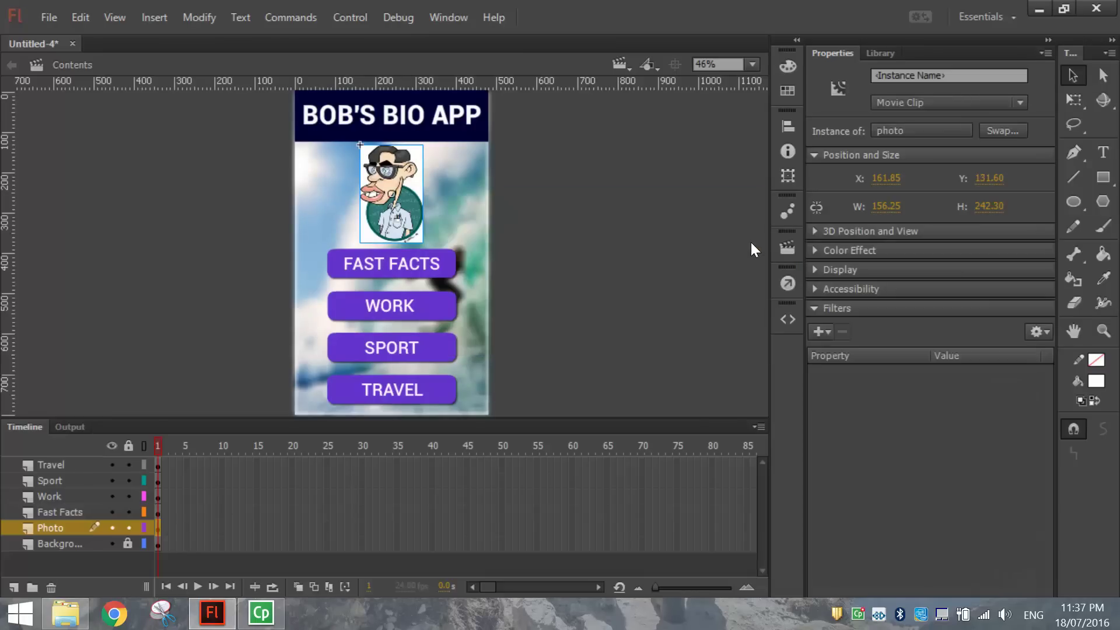
# Add a Glow filter to the photo movie clip and set its colour to black.
pyautogui.click(822, 329)
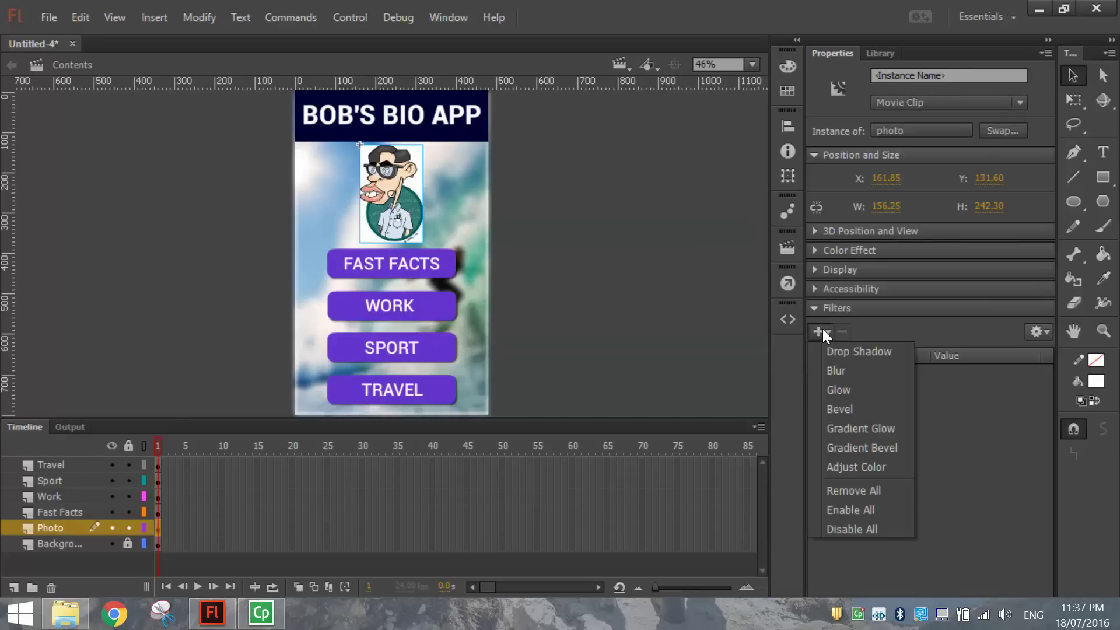
pyautogui.click(848, 386)
pyautogui.click(945, 457)
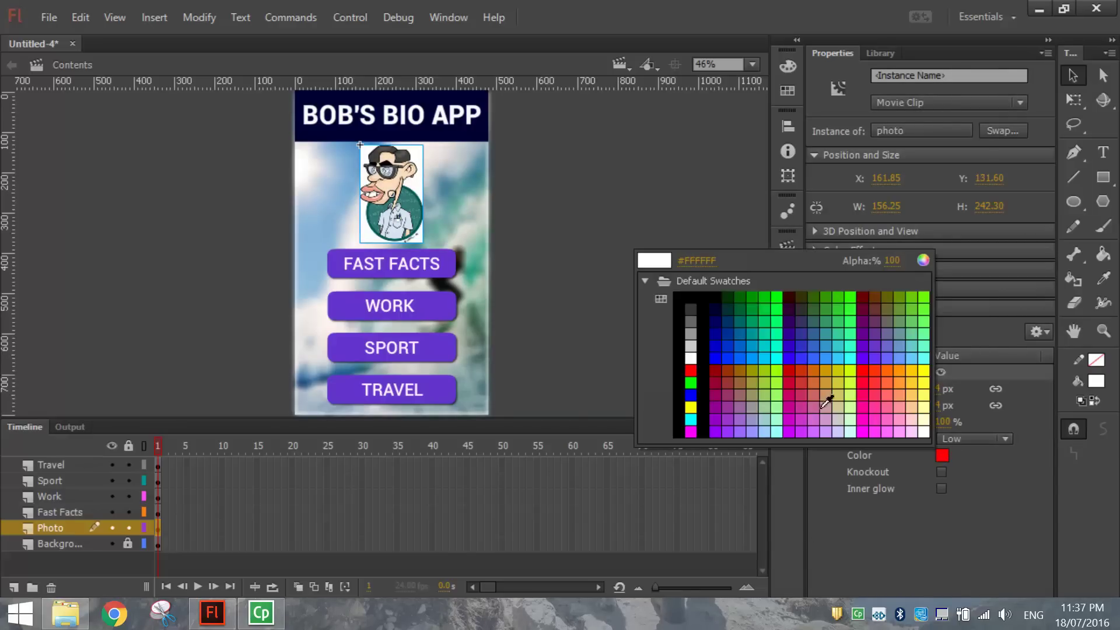
pyautogui.click(680, 296)
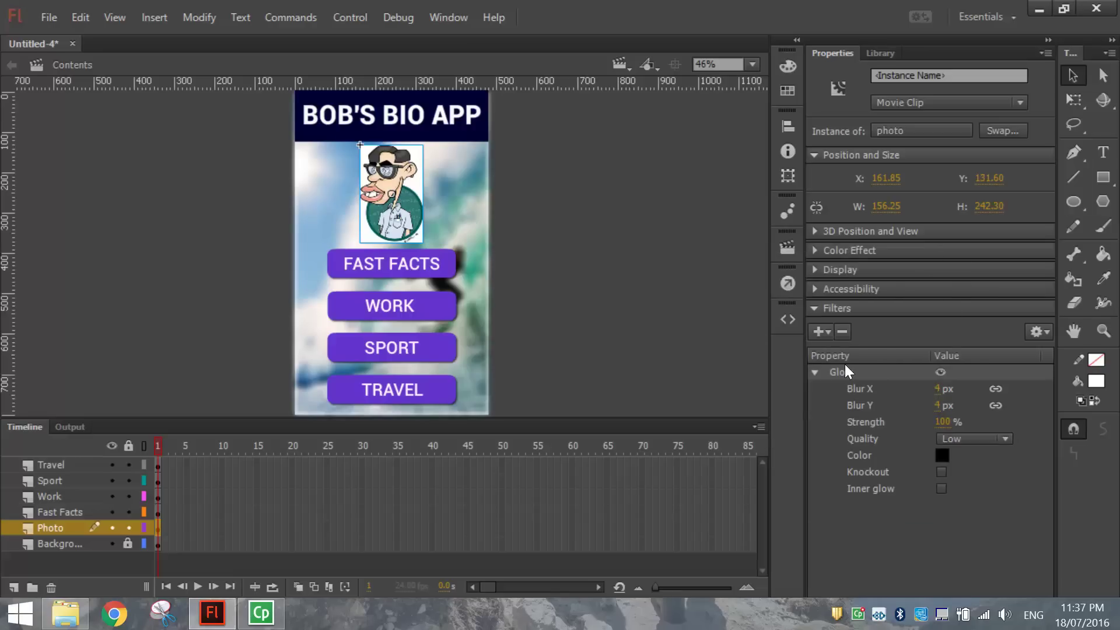
pyautogui.click(673, 226)
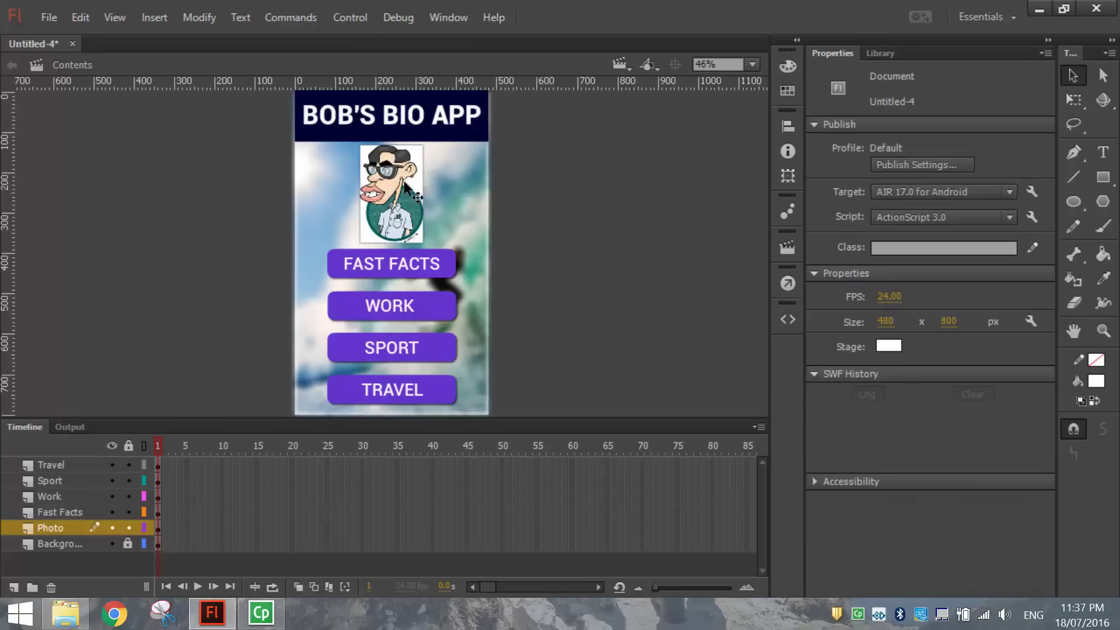
# Add a Drop Shadow filter to the photo movie clip in addition to its glow.
pyautogui.scroll(4, 388, 163)
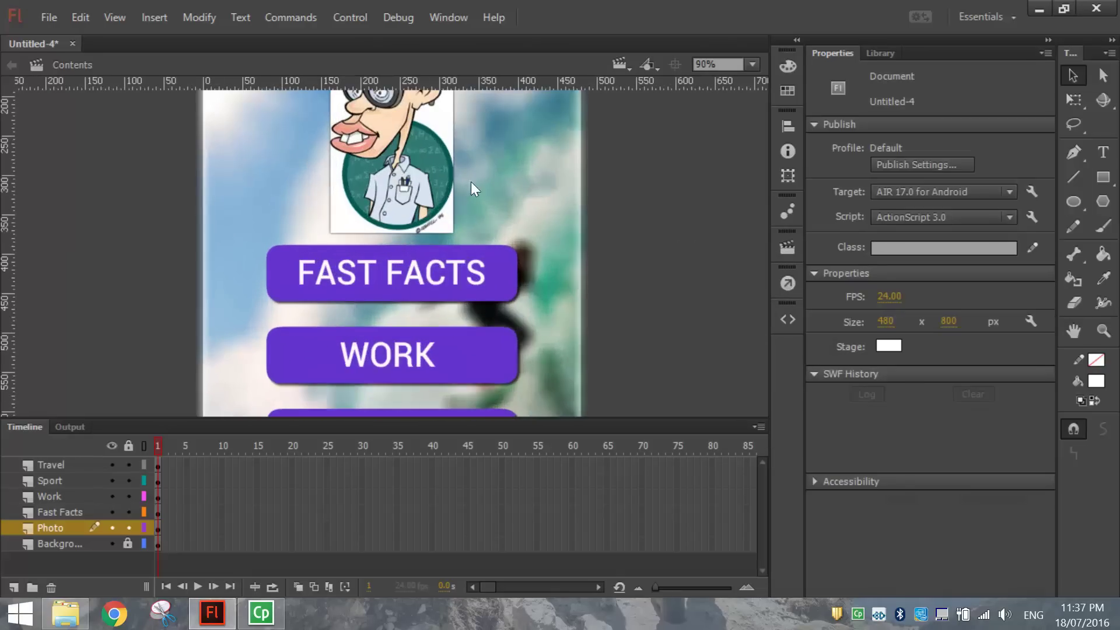
pyautogui.scroll(-1, 633, 168)
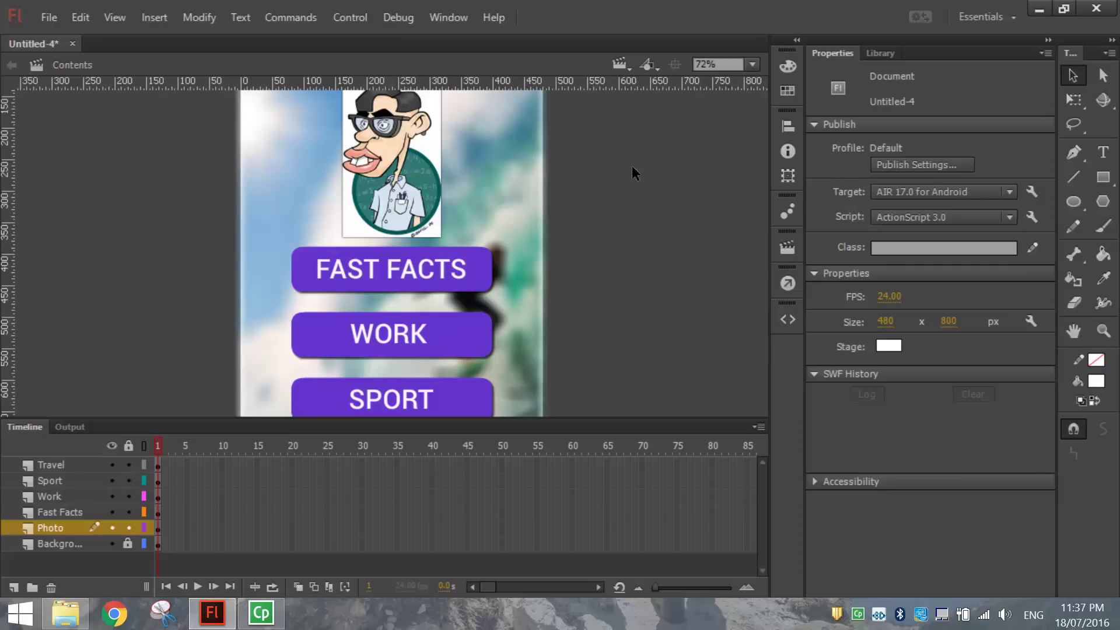
pyautogui.scroll(-1, 632, 166)
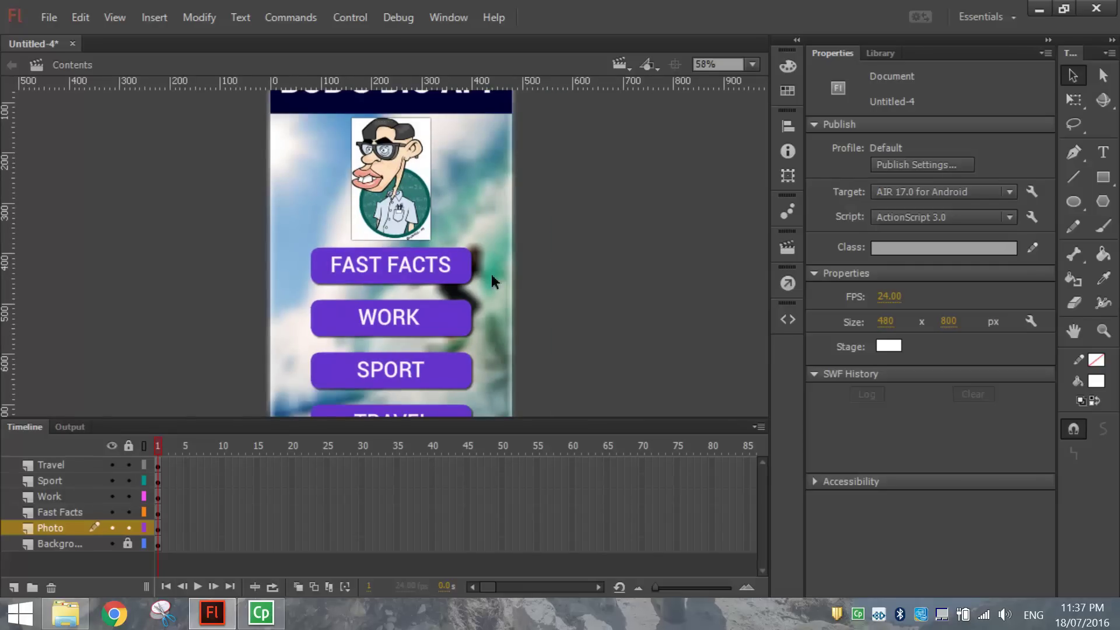
pyautogui.click(410, 197)
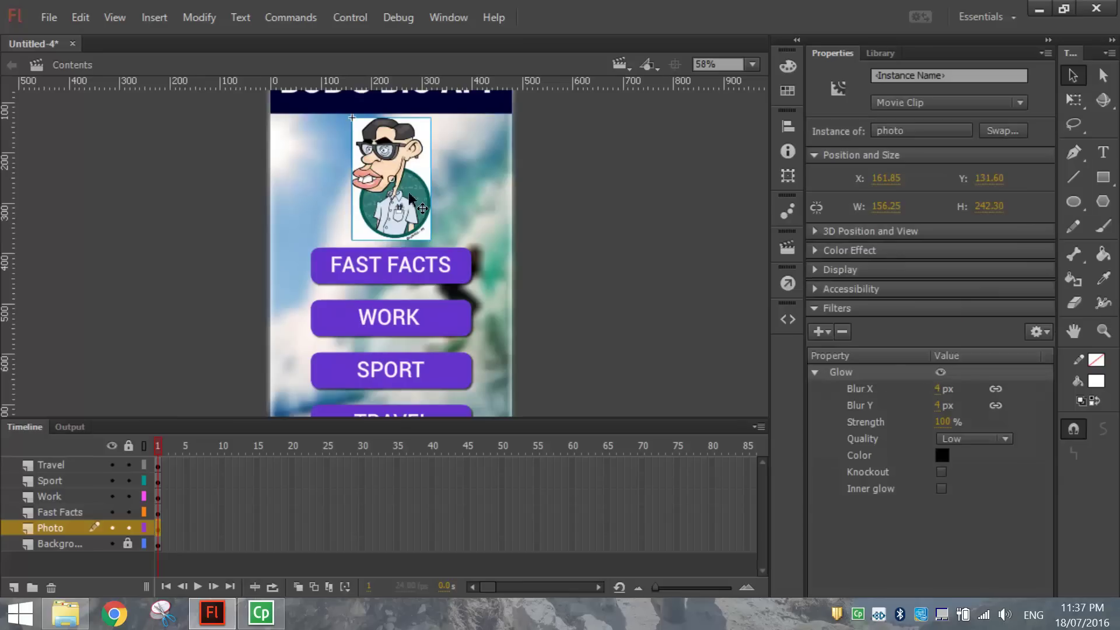
pyautogui.click(826, 332)
pyautogui.click(834, 347)
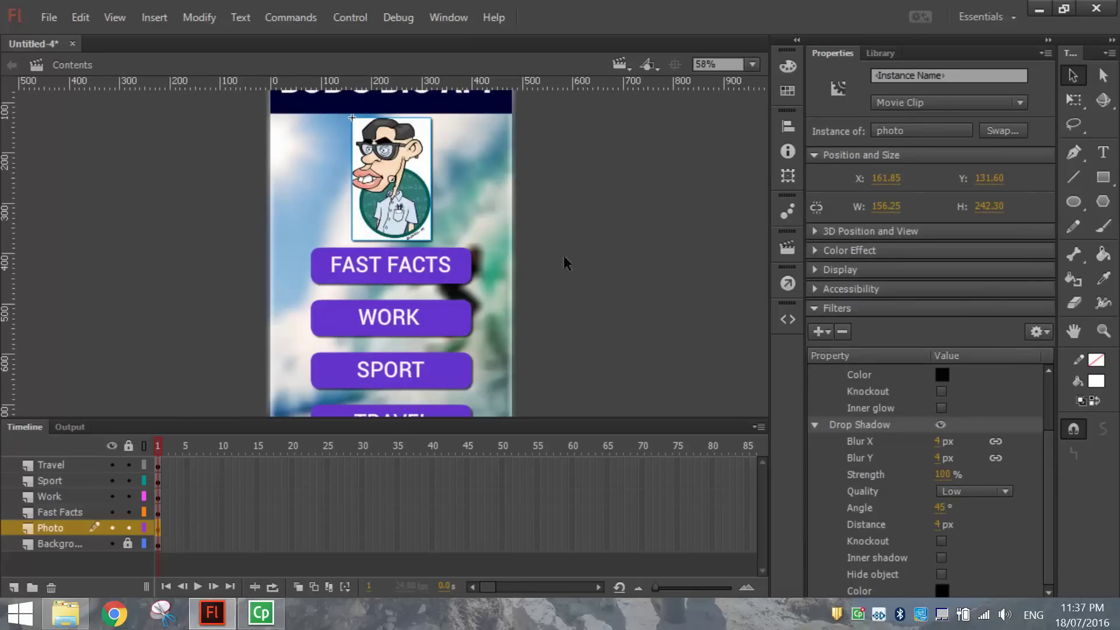
pyautogui.click(577, 236)
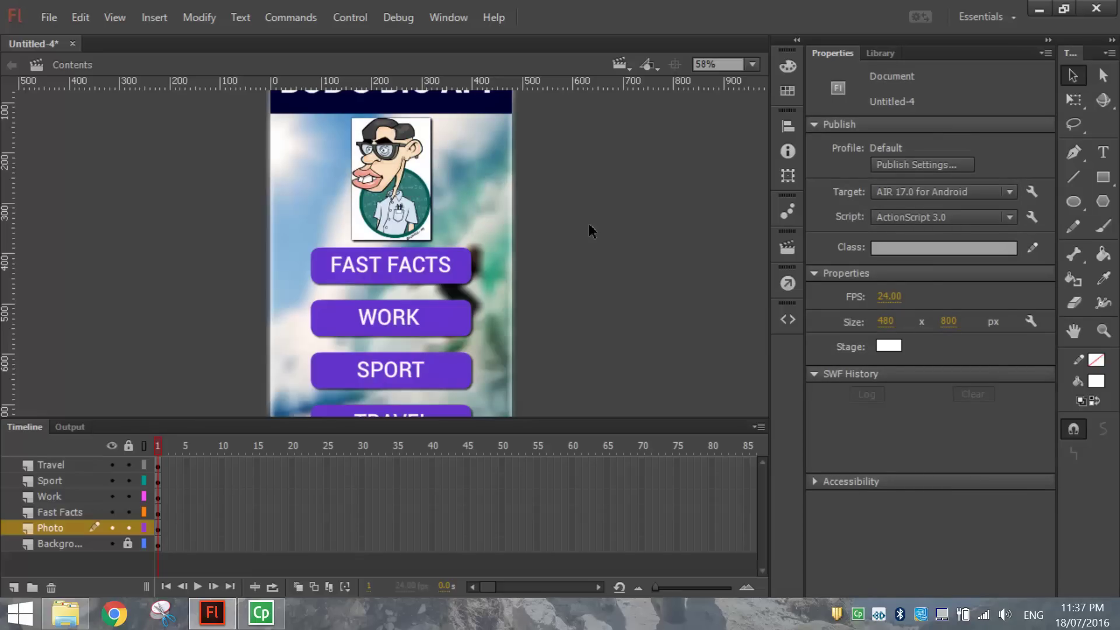
# Scale the four menu buttons down together with Free Transform to about 267 × 321 px overall.
pyautogui.click(752, 64)
pyautogui.click(743, 82)
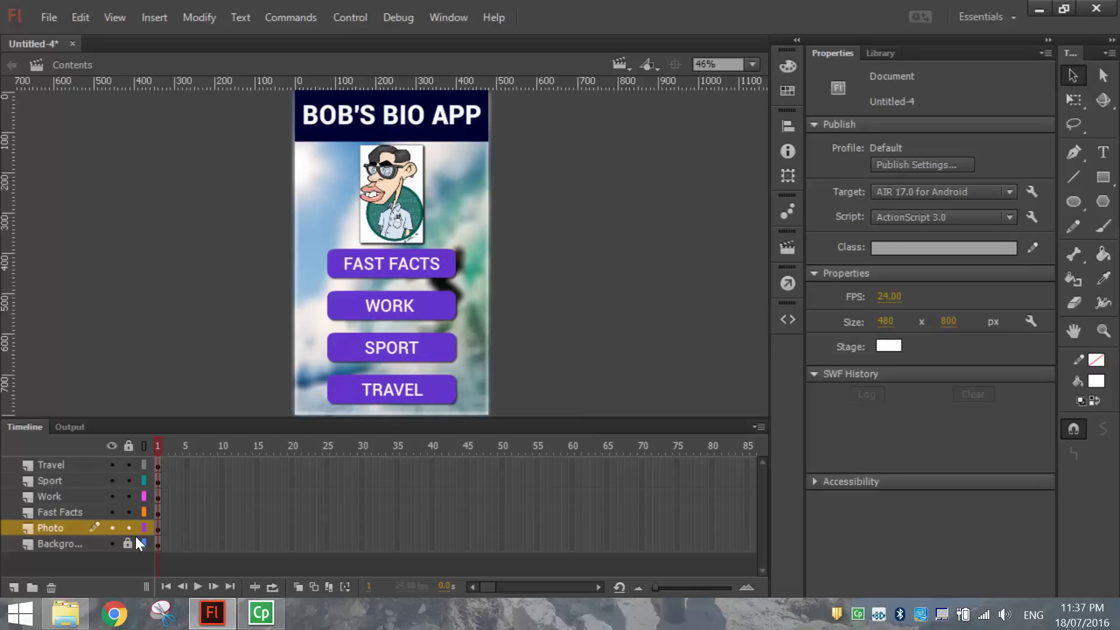
pyautogui.click(446, 392)
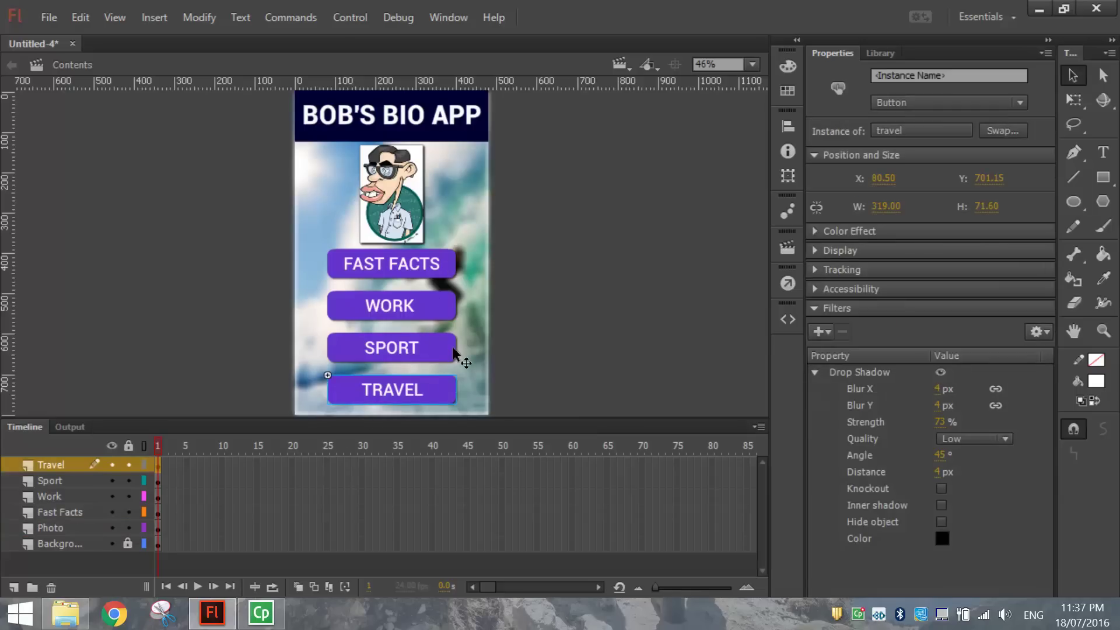
pyautogui.keyDown('shift'); pyautogui.click(454, 344); pyautogui.keyUp('shift')
pyautogui.keyDown('shift'); pyautogui.click(453, 310); pyautogui.keyUp('shift')
pyautogui.keyDown('shift'); pyautogui.click(451, 278); pyautogui.keyUp('shift')
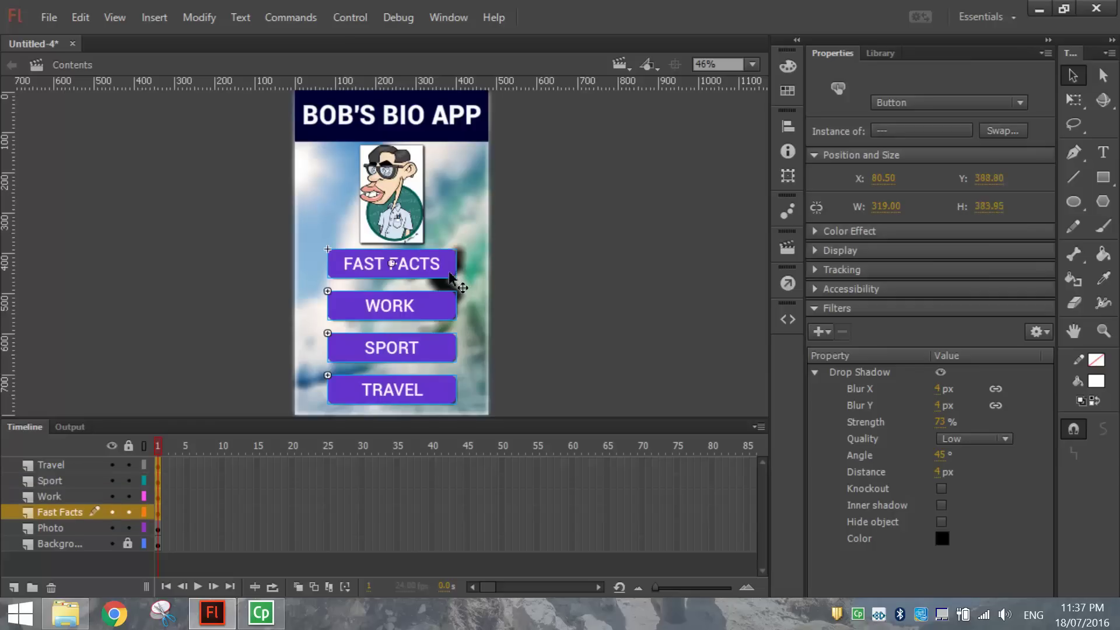
pyautogui.click(1077, 99)
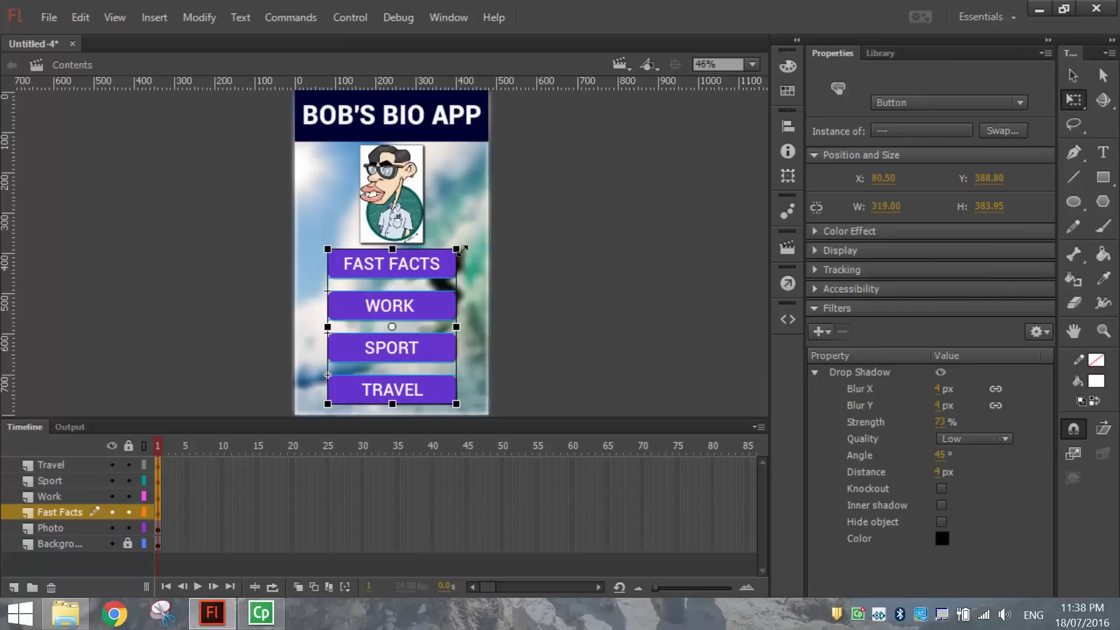
pyautogui.moveTo(460, 251); pyautogui.dragTo(447, 262)
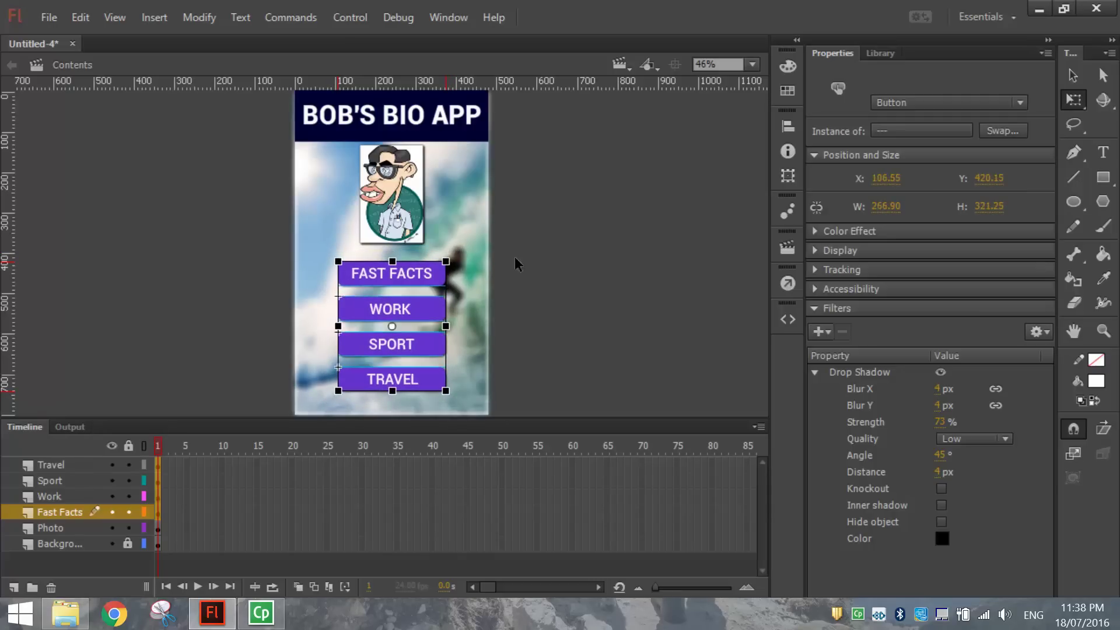
pyautogui.click(558, 262)
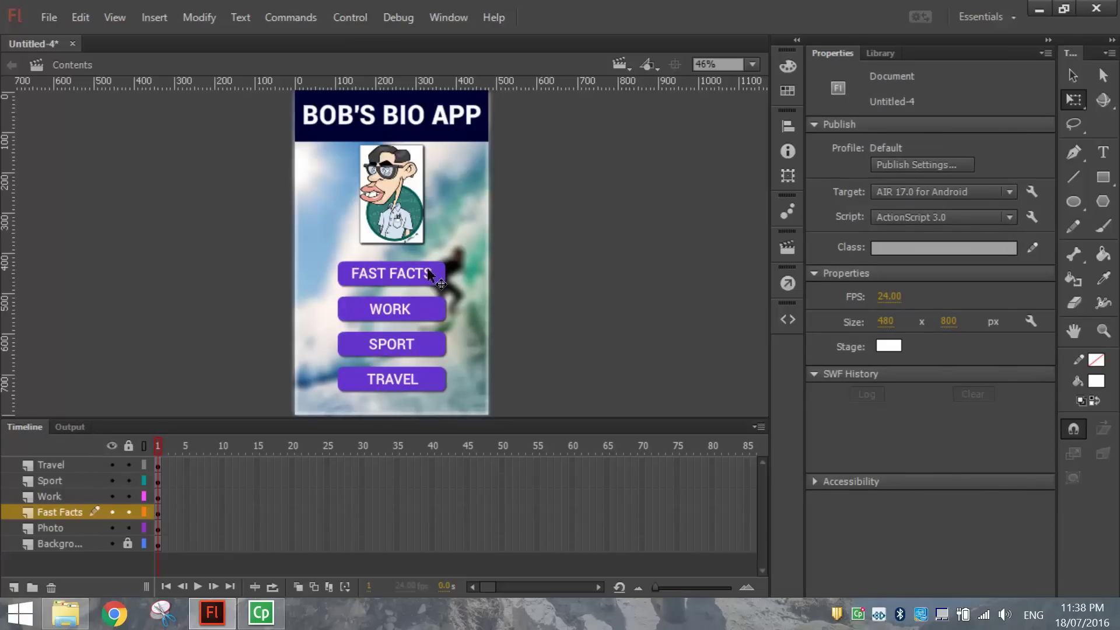
# Insert a keyframe at frame 20 of the Photo layer.
pyautogui.click(408, 218)
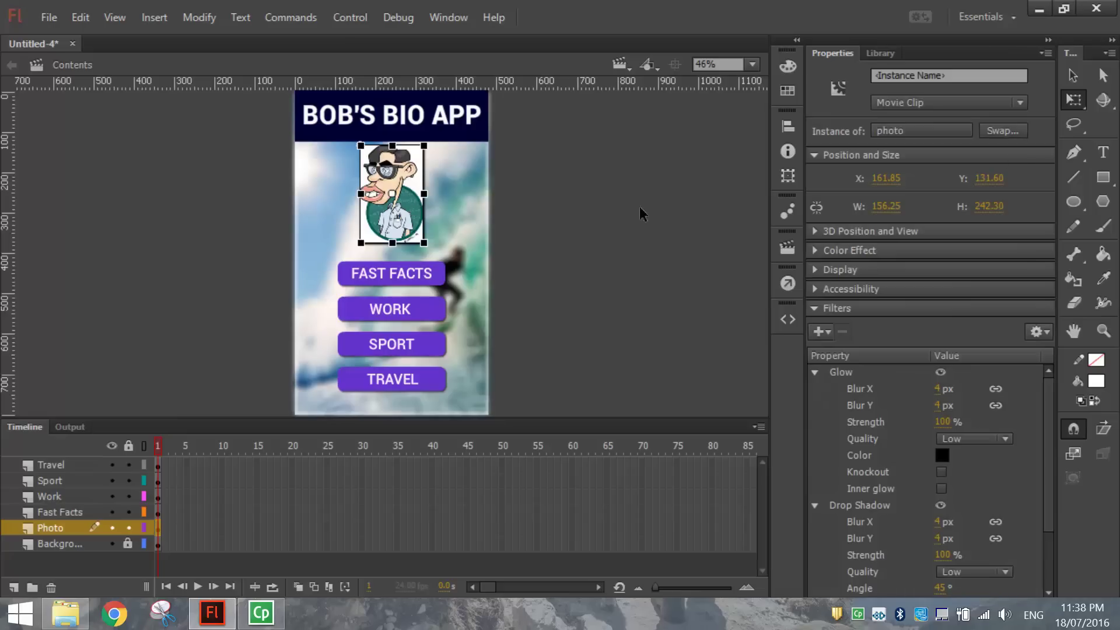
pyautogui.click(1071, 76)
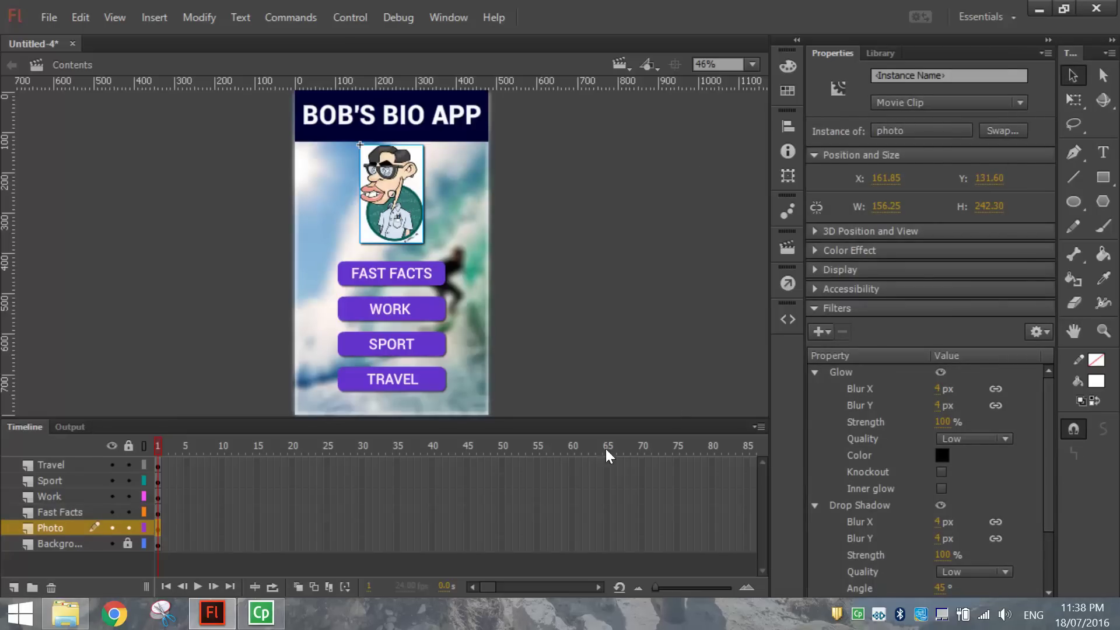
pyautogui.click(59, 527)
pyautogui.moveTo(157, 528); pyautogui.dragTo(294, 528)
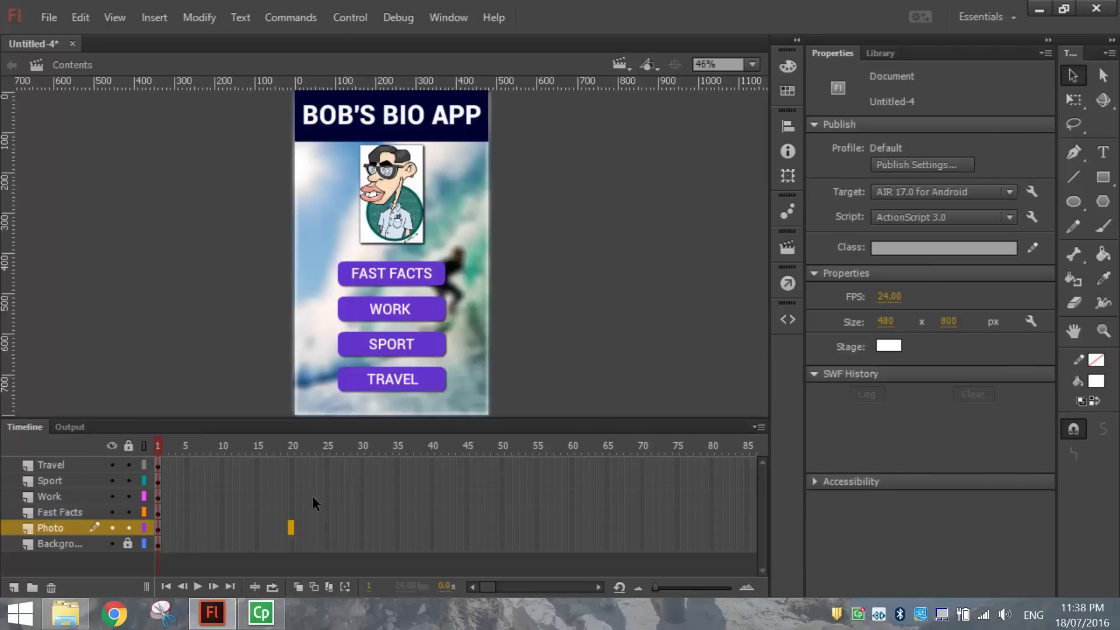
pyautogui.click(292, 531)
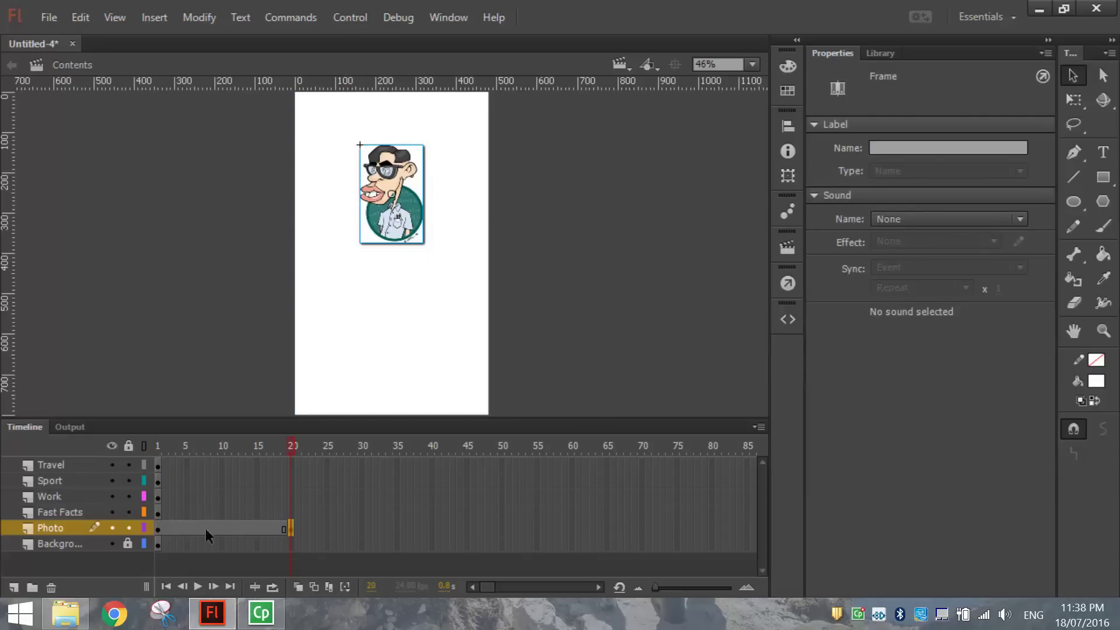
# Apply an Alpha colour effect of 0% to the photo movie clip in the Photo layer's frame 1 keyframe.
pyautogui.click(157, 531)
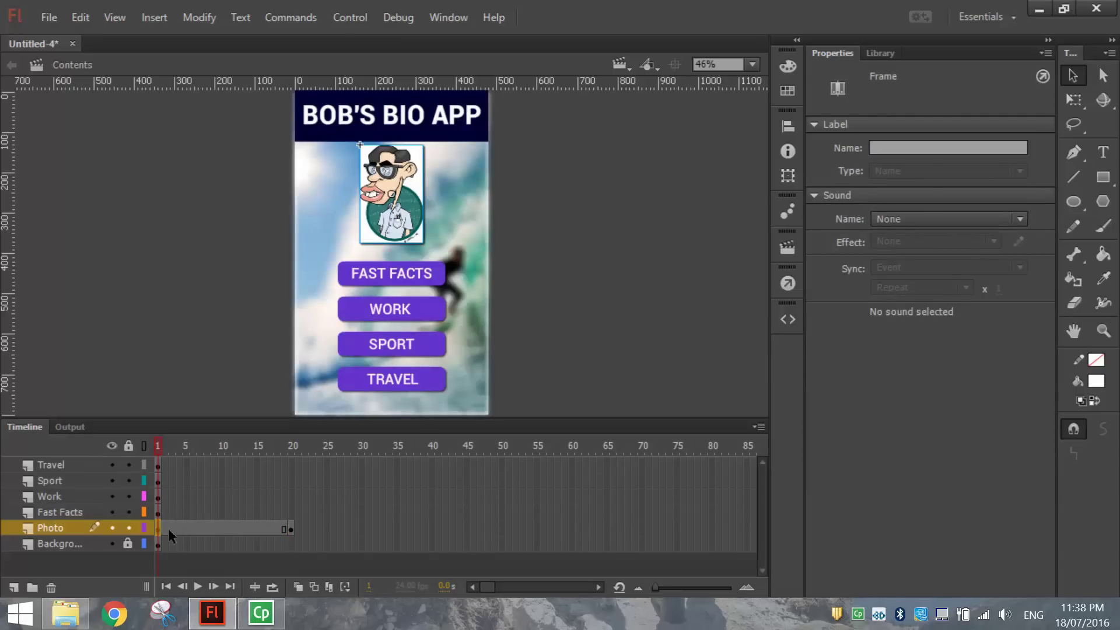
pyautogui.click(290, 529)
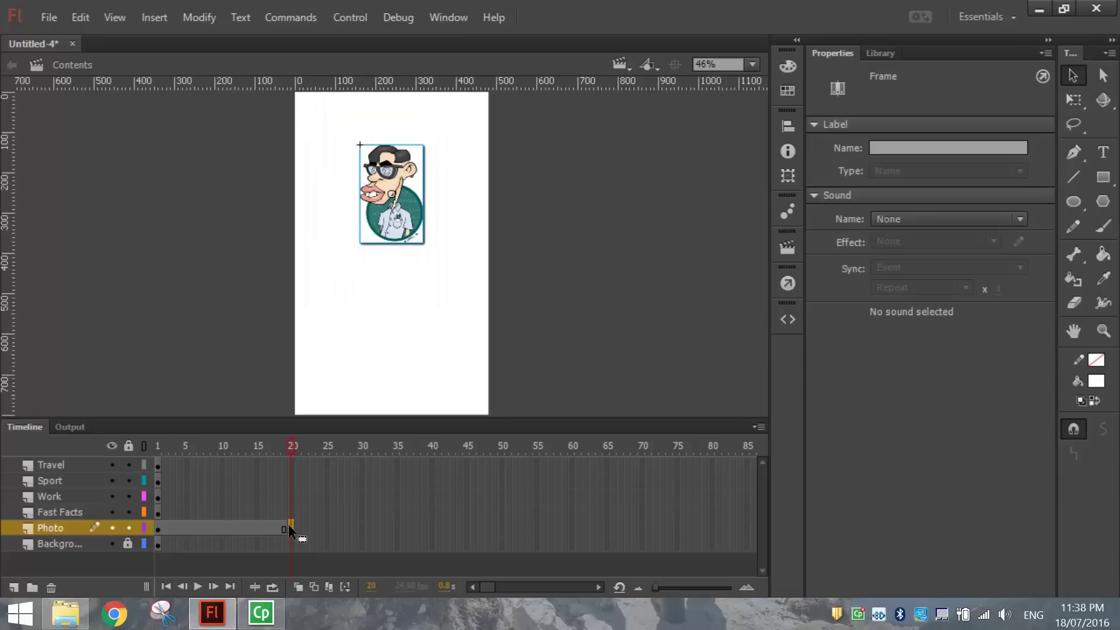
pyautogui.click(159, 530)
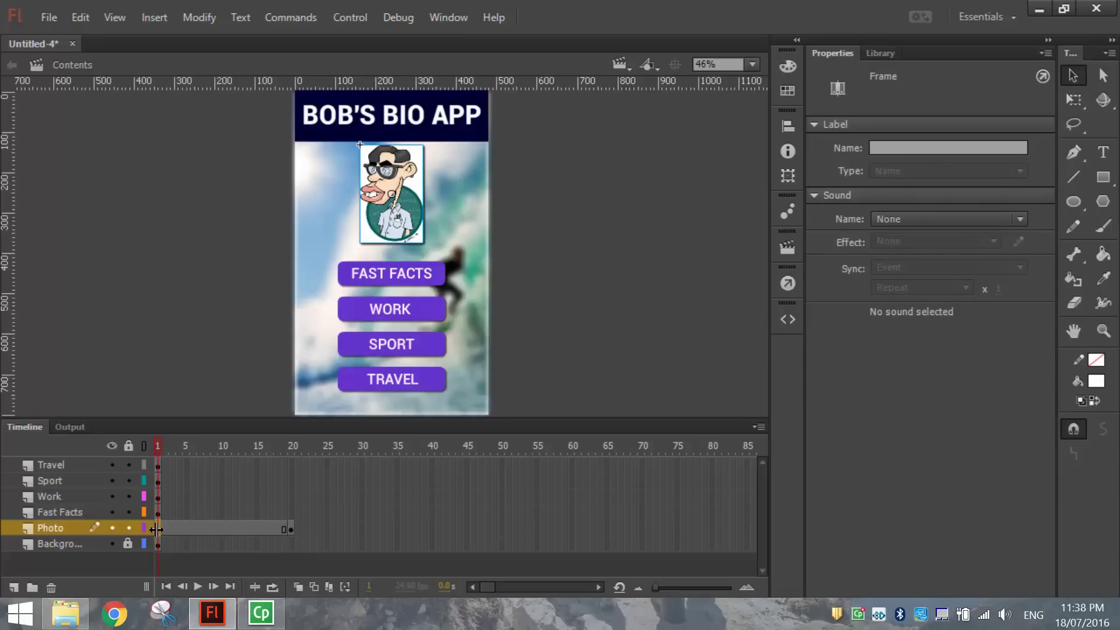
pyautogui.click(413, 190)
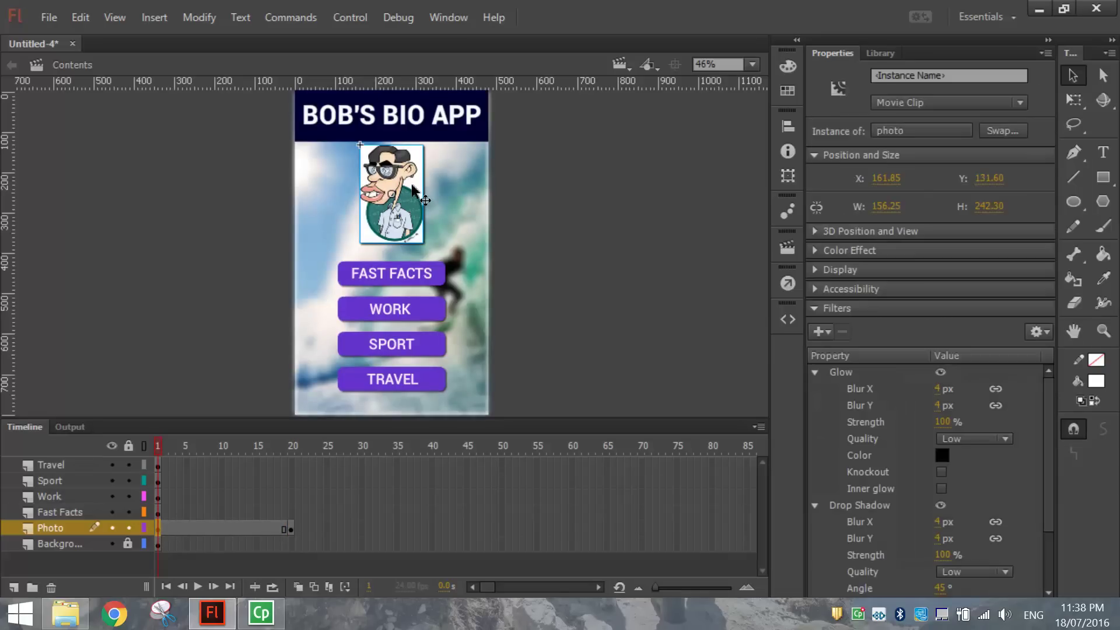
pyautogui.click(829, 332)
pyautogui.click(811, 309)
pyautogui.click(814, 310)
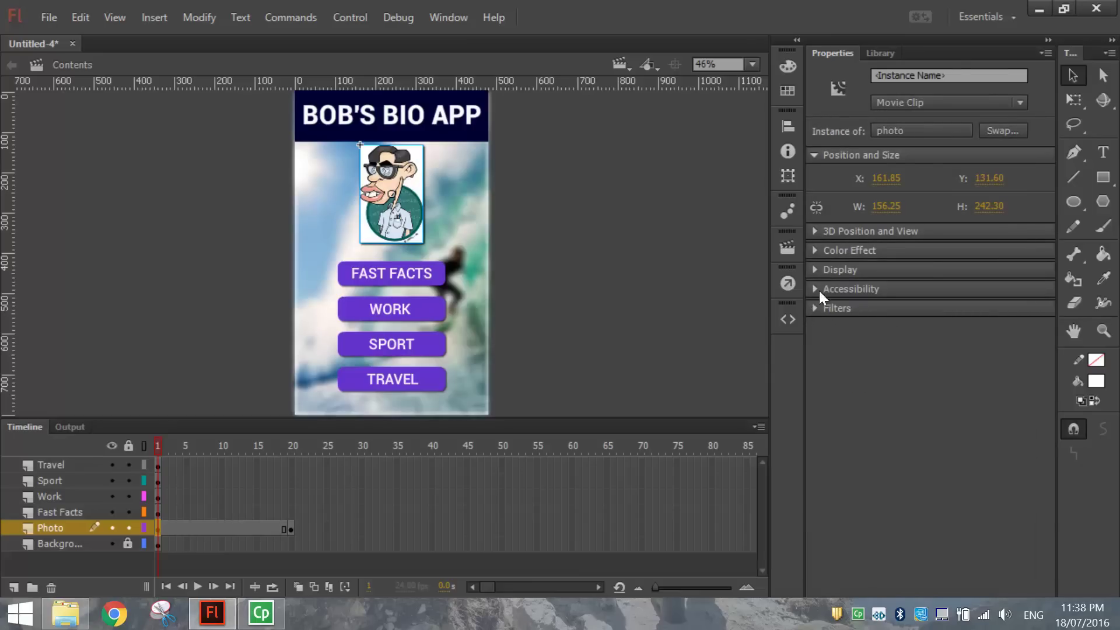
pyautogui.click(814, 251)
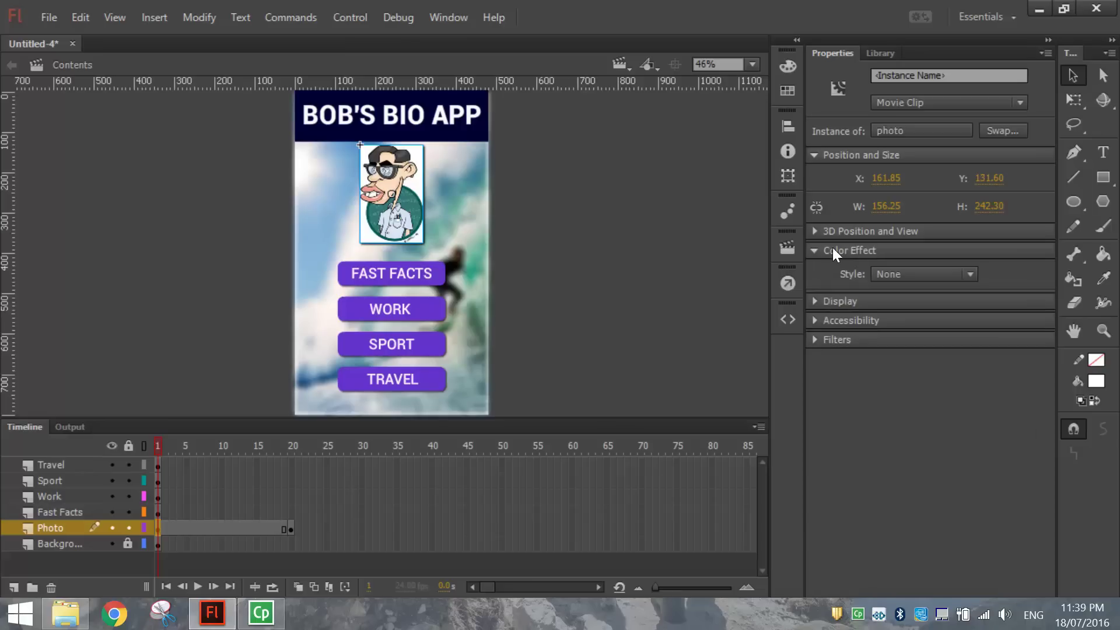
pyautogui.click(885, 274)
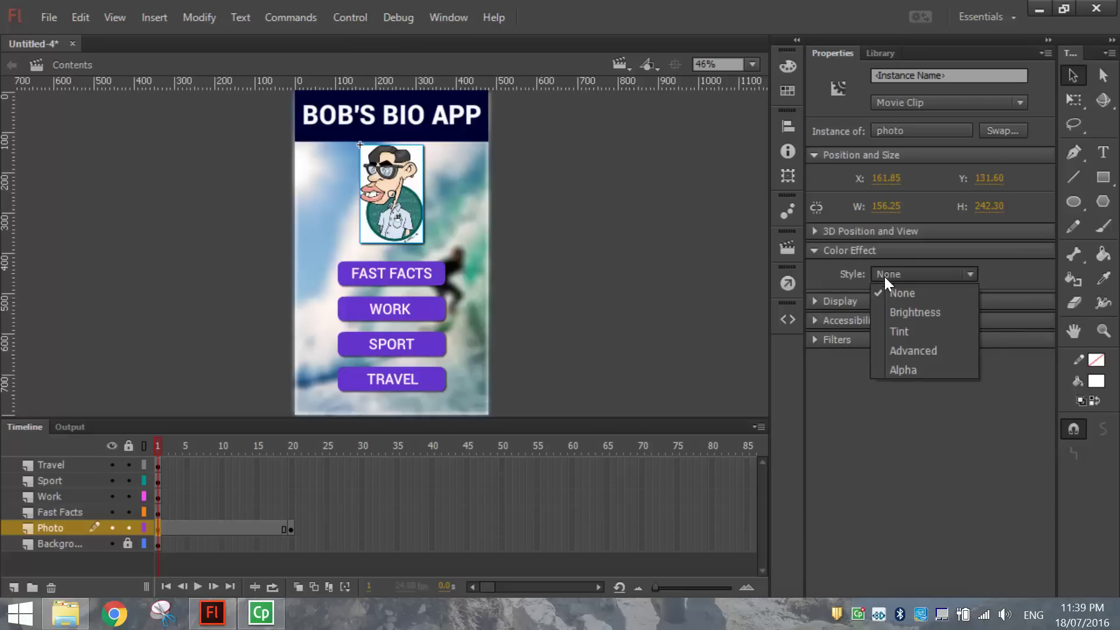
pyautogui.click(904, 364)
pyautogui.moveTo(879, 302)
pyautogui.mouseDown()
pyautogui.moveTo(945, 307)
pyautogui.moveTo(856, 306)
pyautogui.moveTo(858, 296)
pyautogui.mouseUp()
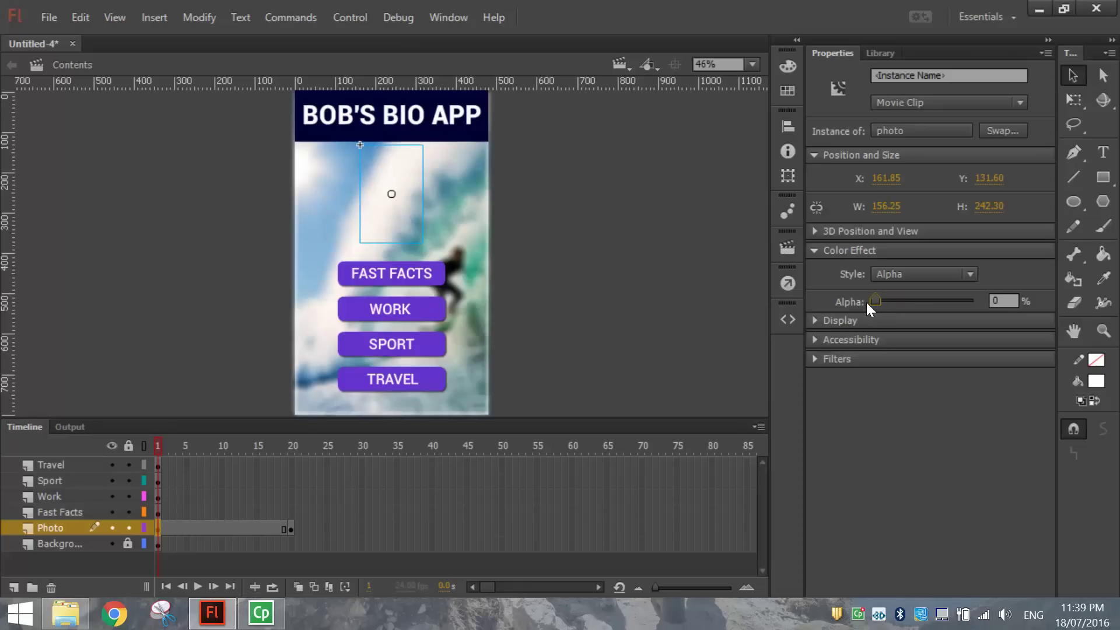
# Create a classic tween between frames 1 and 20 of the Photo layer and play the fade from frame 1.
pyautogui.moveTo(156, 443); pyautogui.dragTo(292, 449)
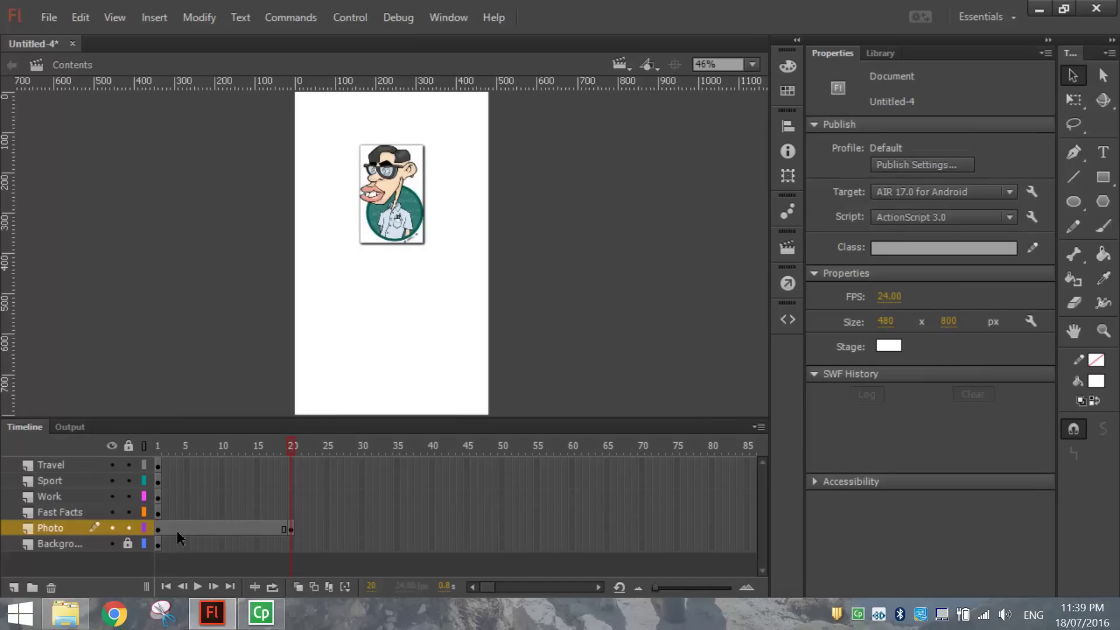
pyautogui.rightClick(239, 527)
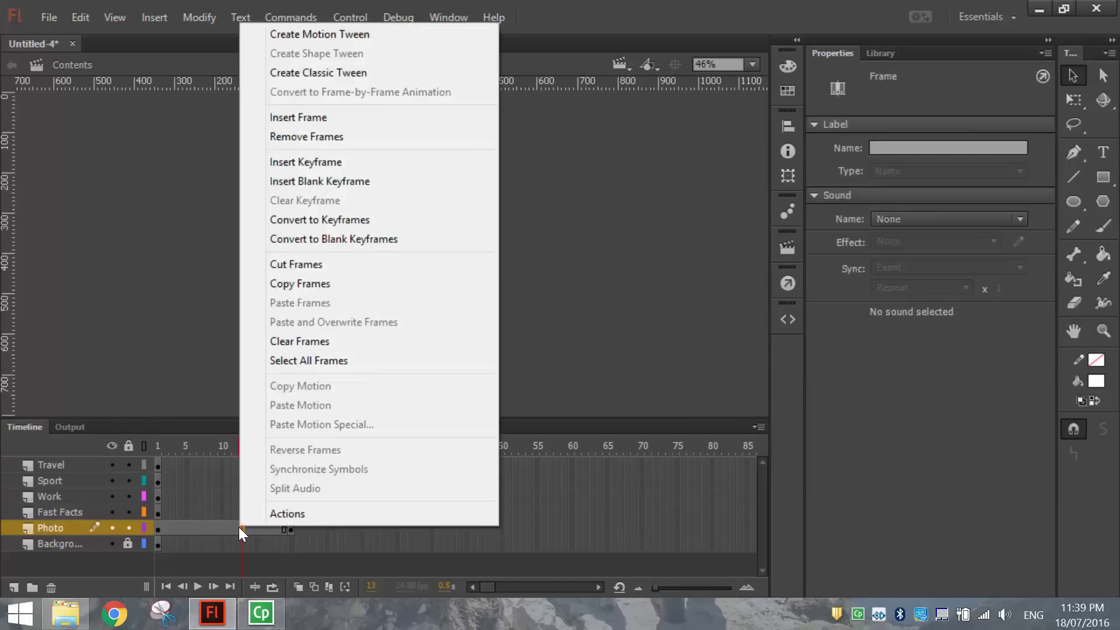
pyautogui.click(312, 74)
pyautogui.click(158, 448)
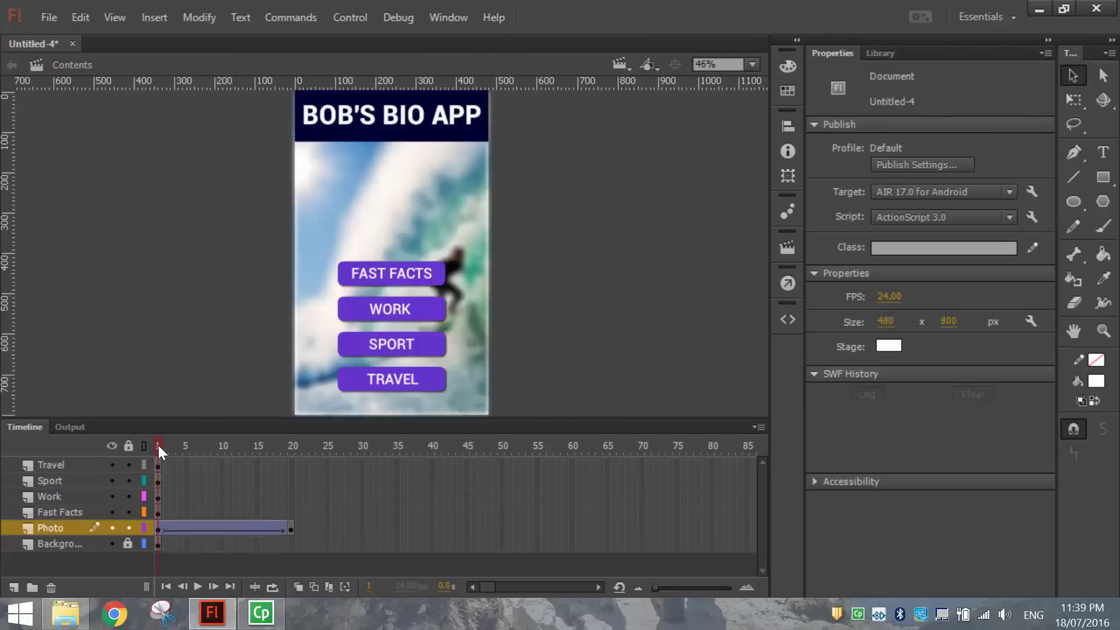
pyautogui.press('Return')
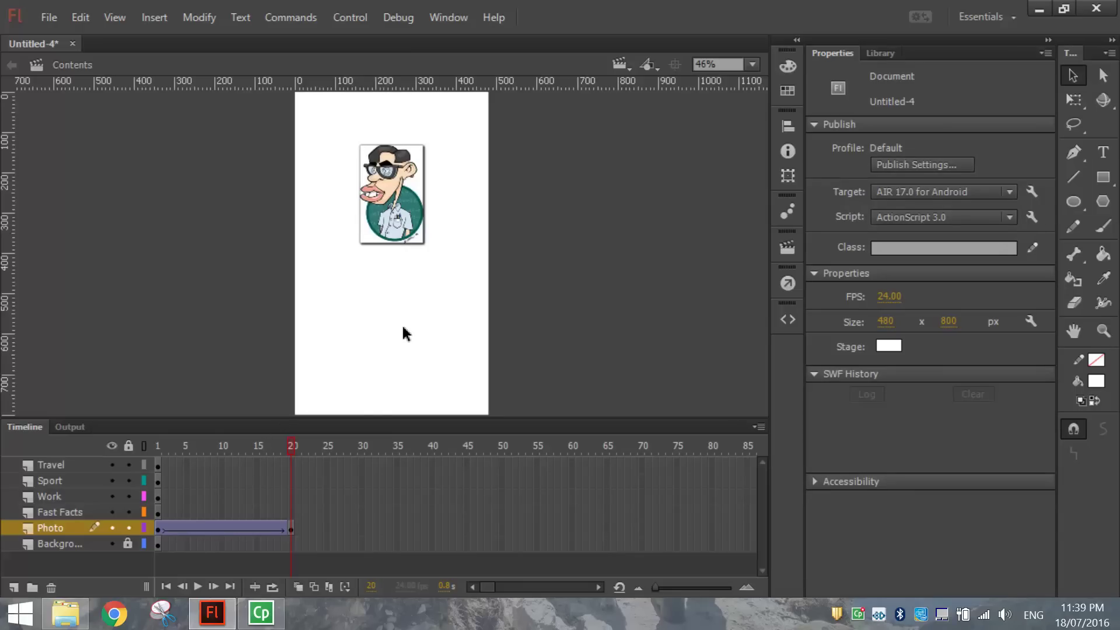
# Extend the Background layer to frame 20 and play the scene from frame 1.
pyautogui.click(159, 465)
pyautogui.click(158, 481)
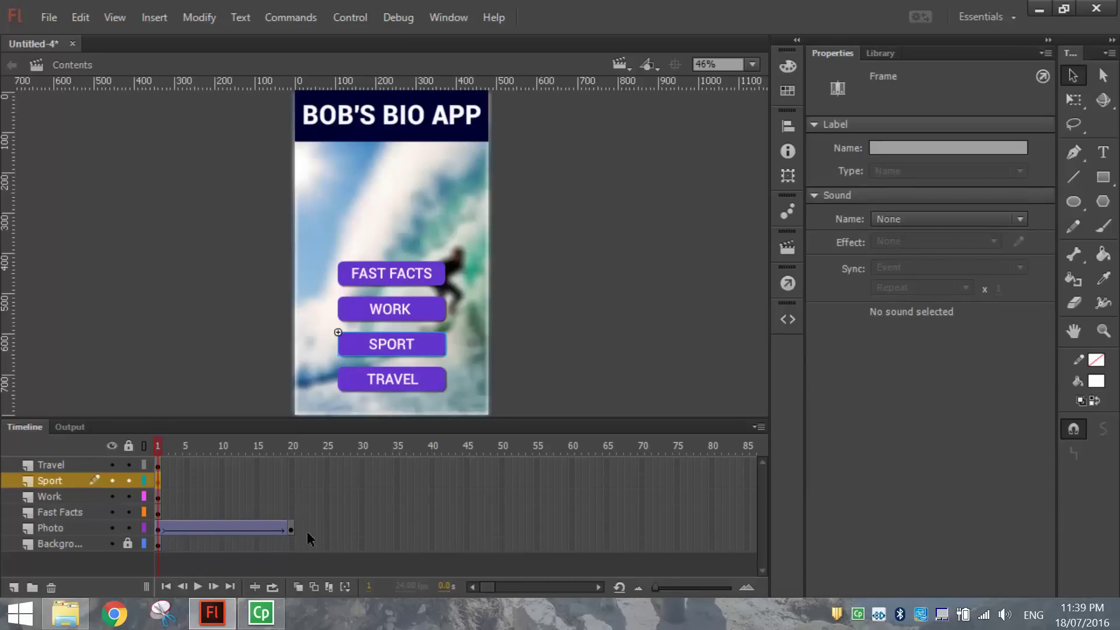
pyautogui.click(158, 543)
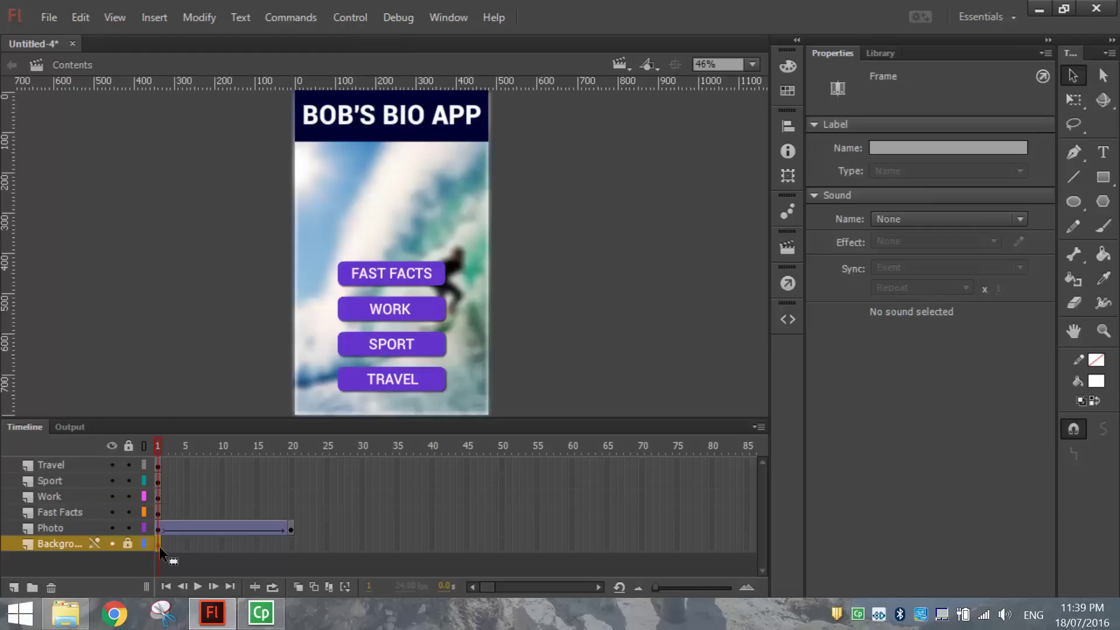
pyautogui.click(290, 547)
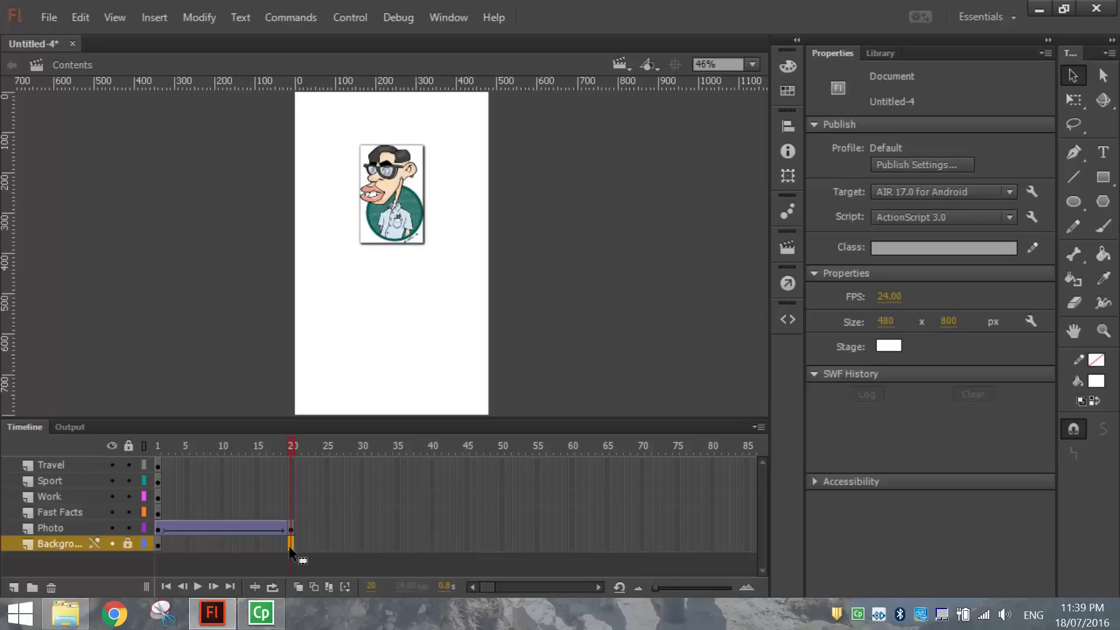
pyautogui.press('F5')
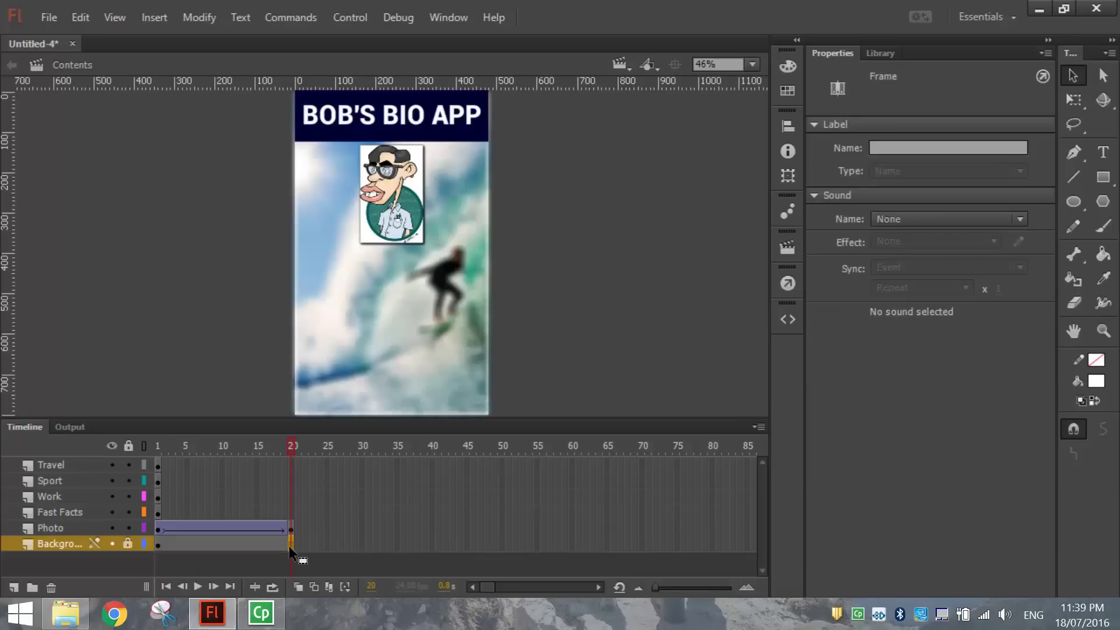
pyautogui.click(156, 439)
pyautogui.press('Return')
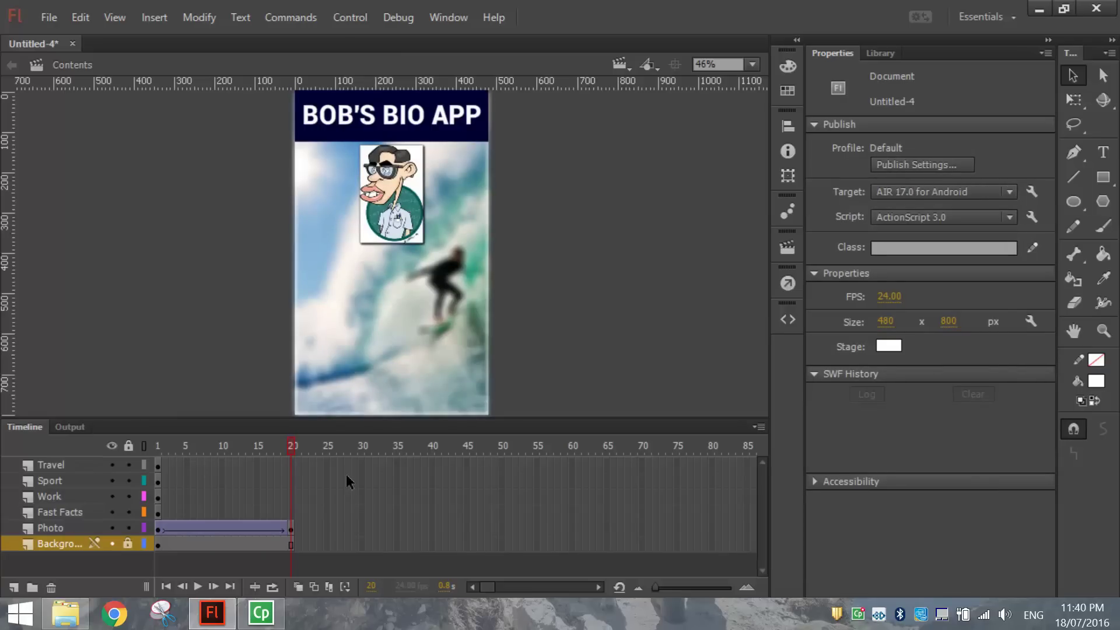
# Insert a keyframe at frame 5 of the Fast Facts layer and enlarge its button there to about 323 × 73 px around its centre.
pyautogui.click(157, 515)
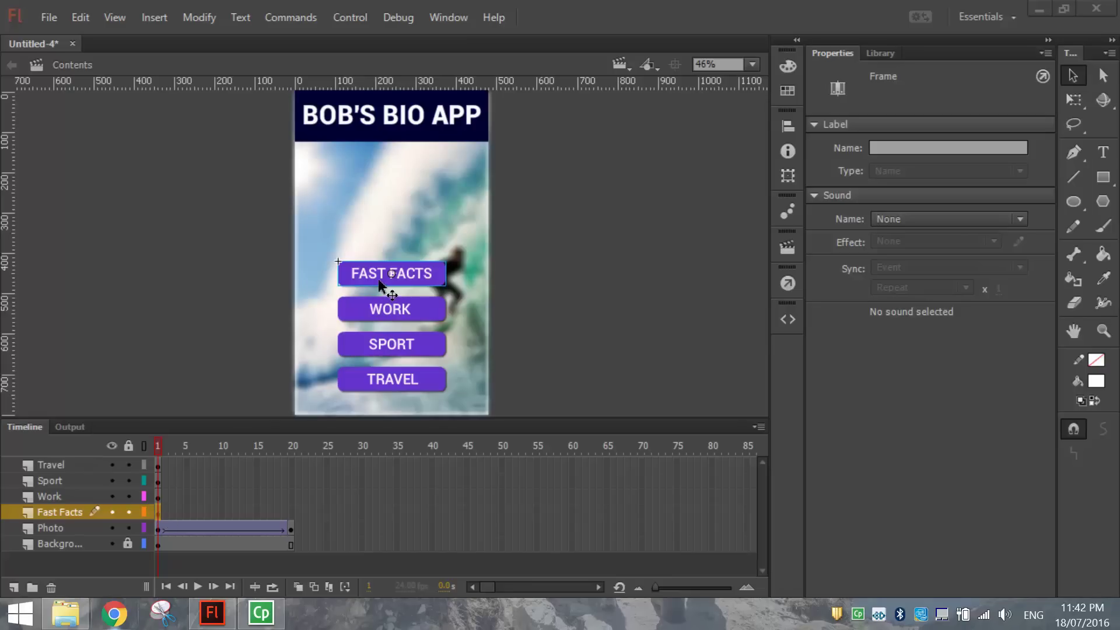
pyautogui.click(187, 512)
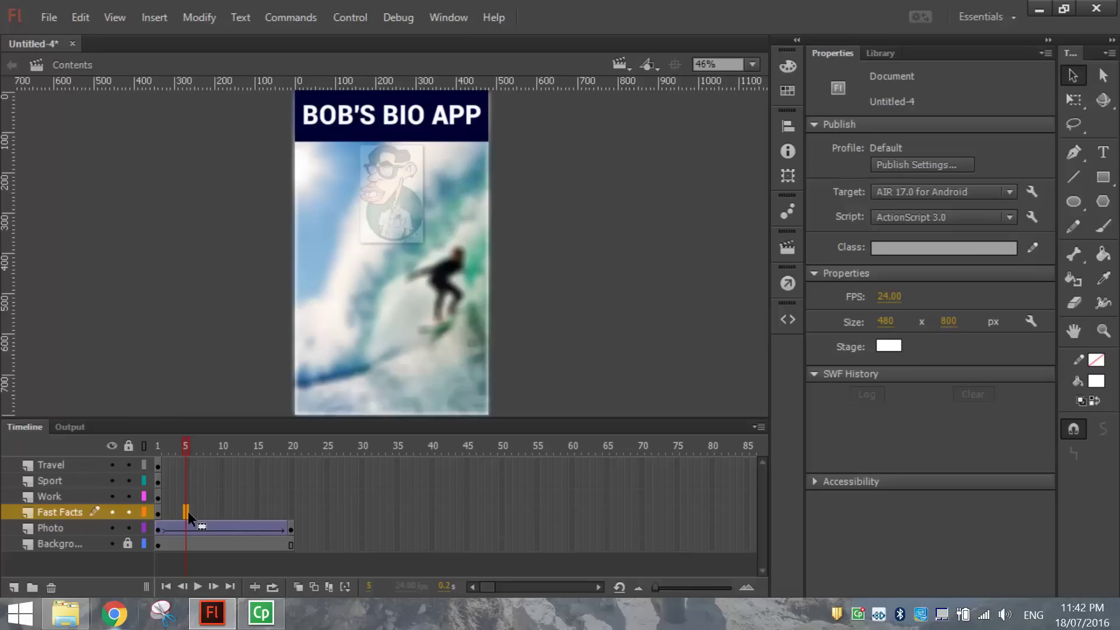
pyautogui.press('F6')
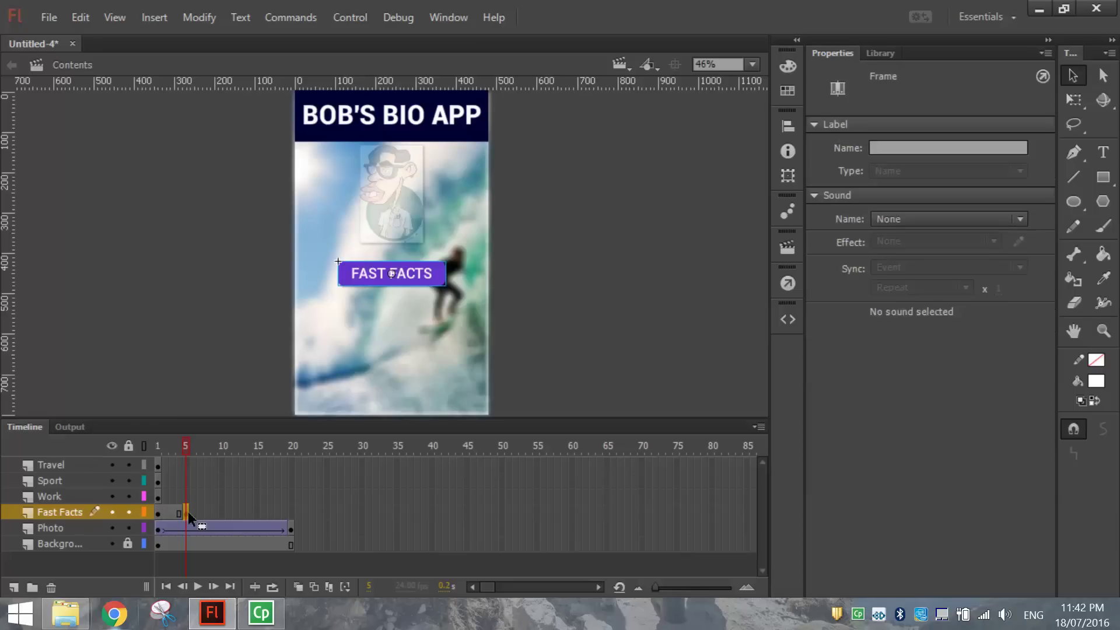
pyautogui.click(1073, 100)
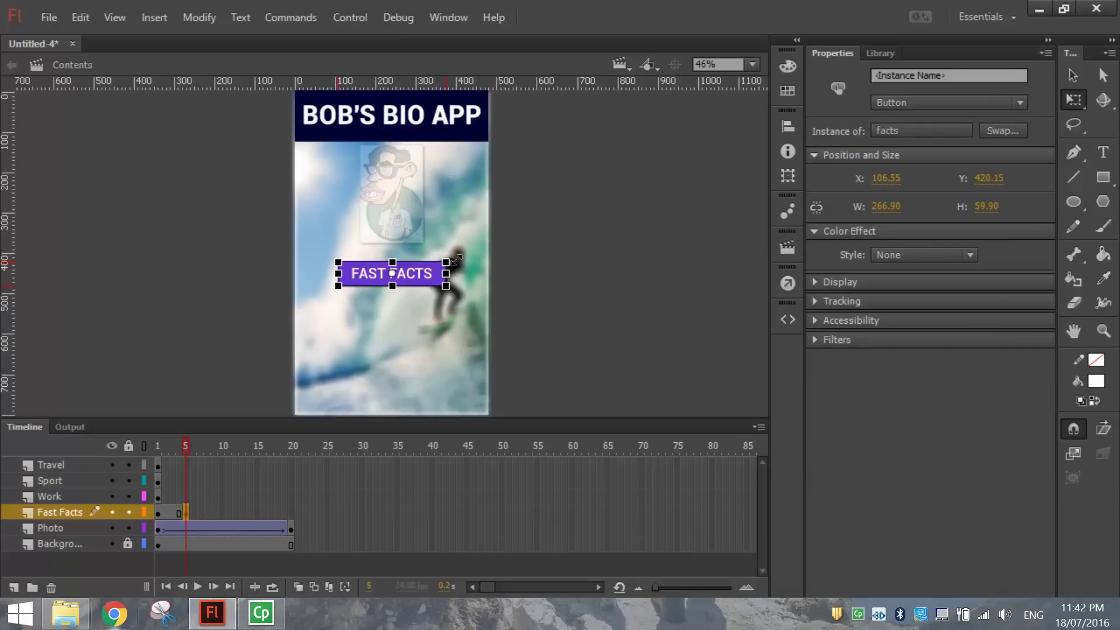
pyautogui.moveTo(455, 260); pyautogui.dragTo(461, 255)
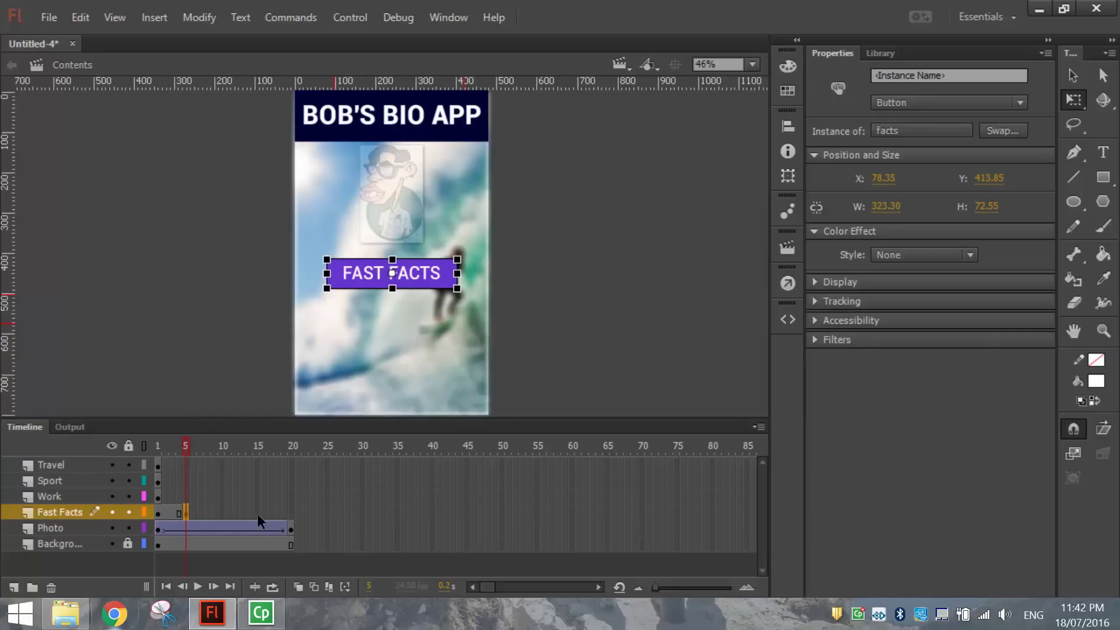
# Extend the Fast Facts layer to frame 20.
pyautogui.moveTo(188, 517); pyautogui.dragTo(290, 517)
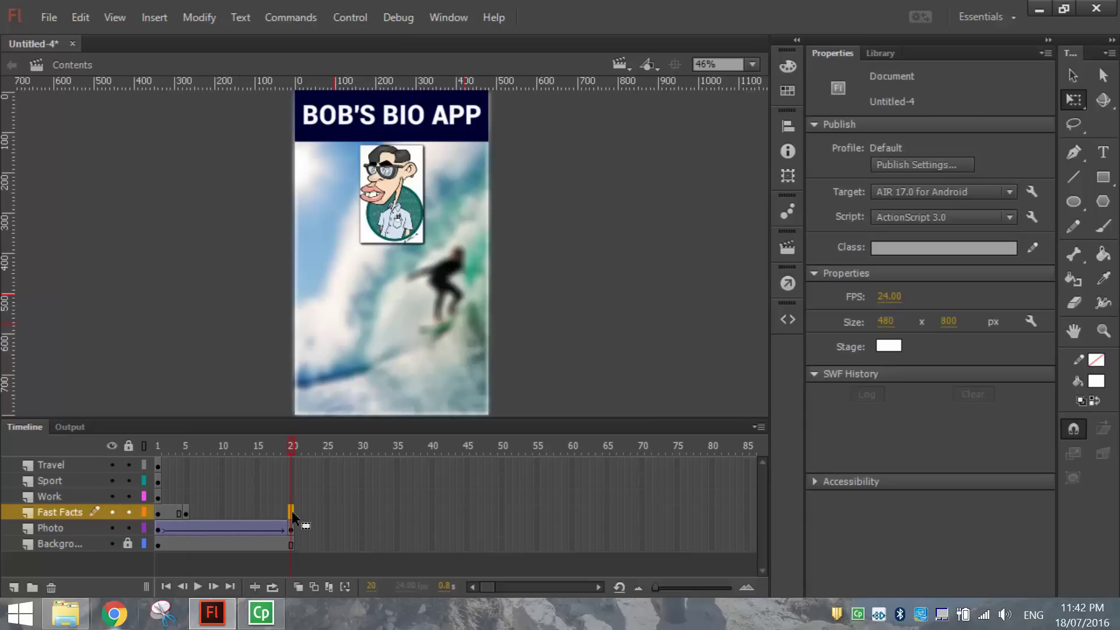
pyautogui.moveTo(291, 516); pyautogui.dragTo(295, 517)
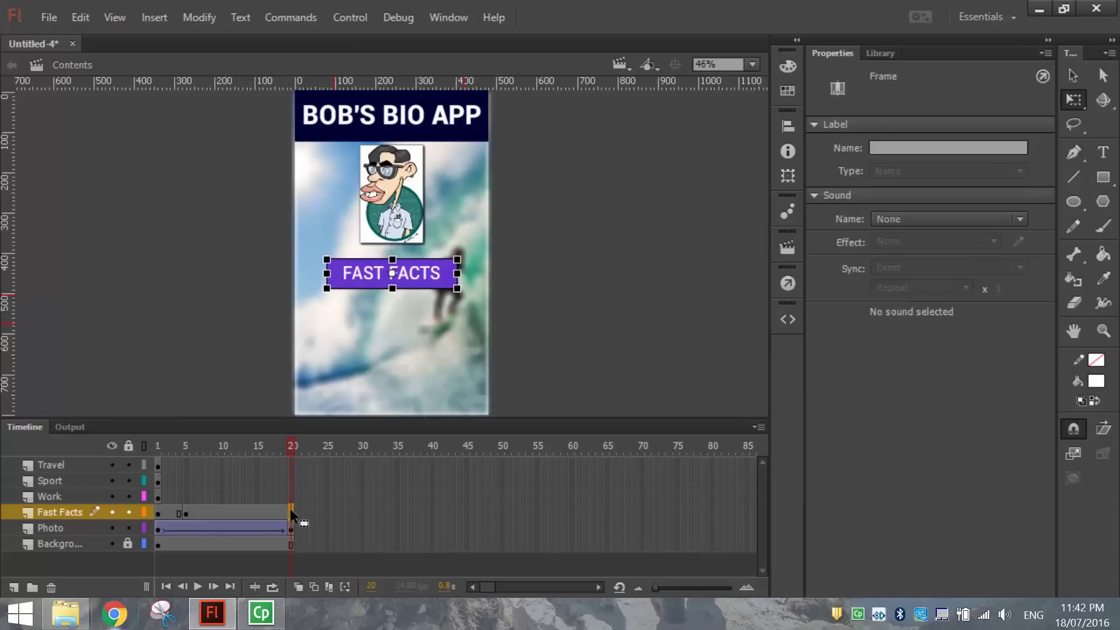
# Create a classic tween between frames 1 and 5 of the Fast Facts layer and play the animation from frame 1.
pyautogui.click(159, 514)
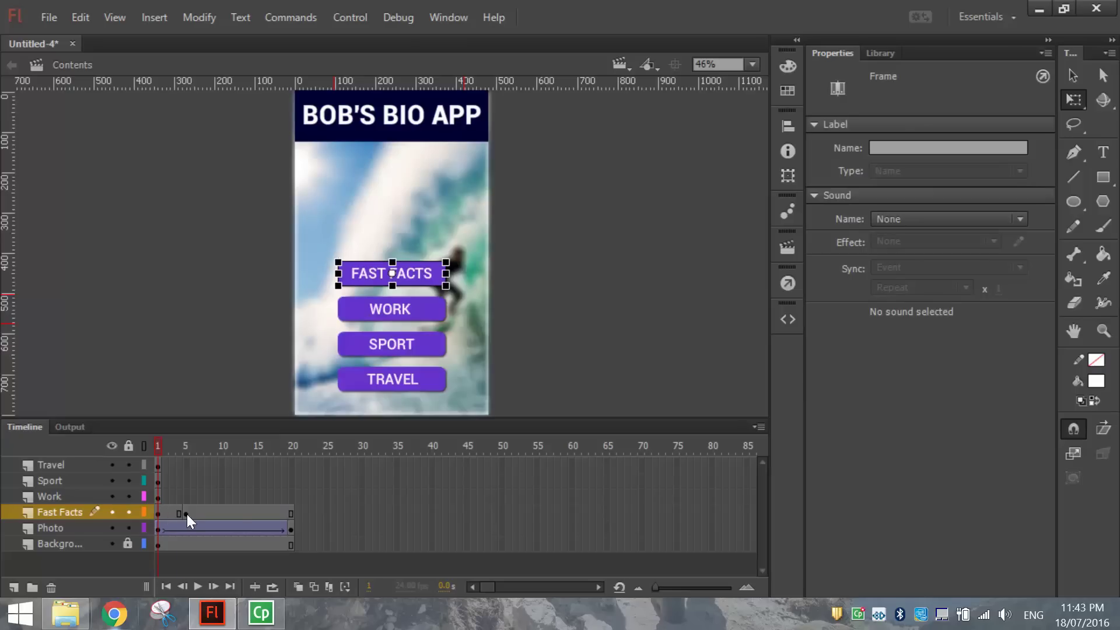
pyautogui.click(186, 516)
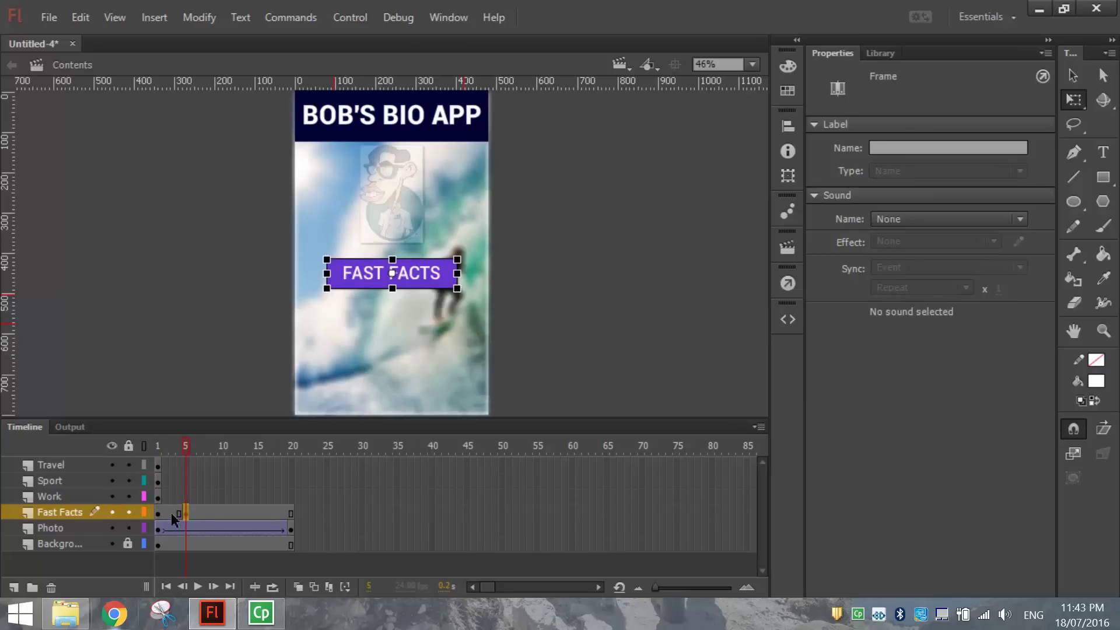
pyautogui.rightClick(174, 515)
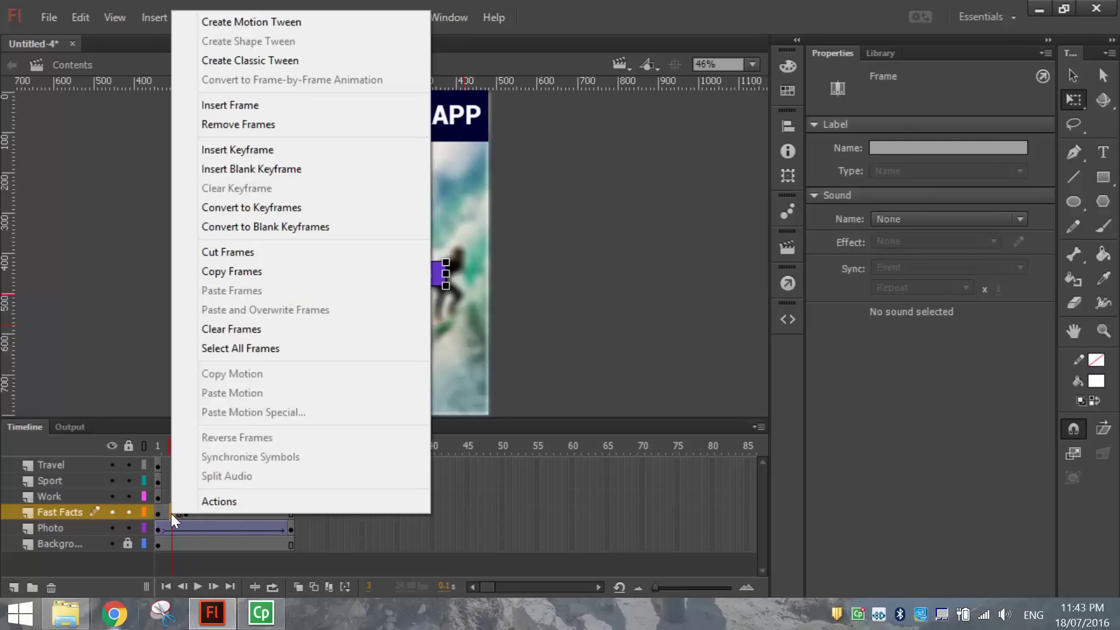
pyautogui.click(245, 61)
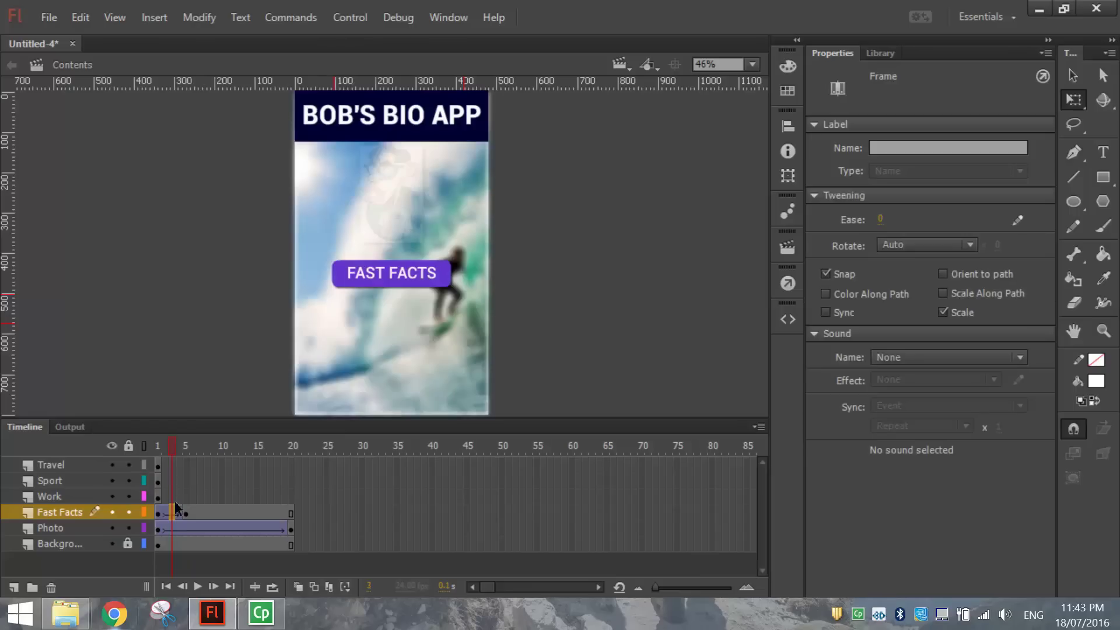
pyautogui.click(158, 514)
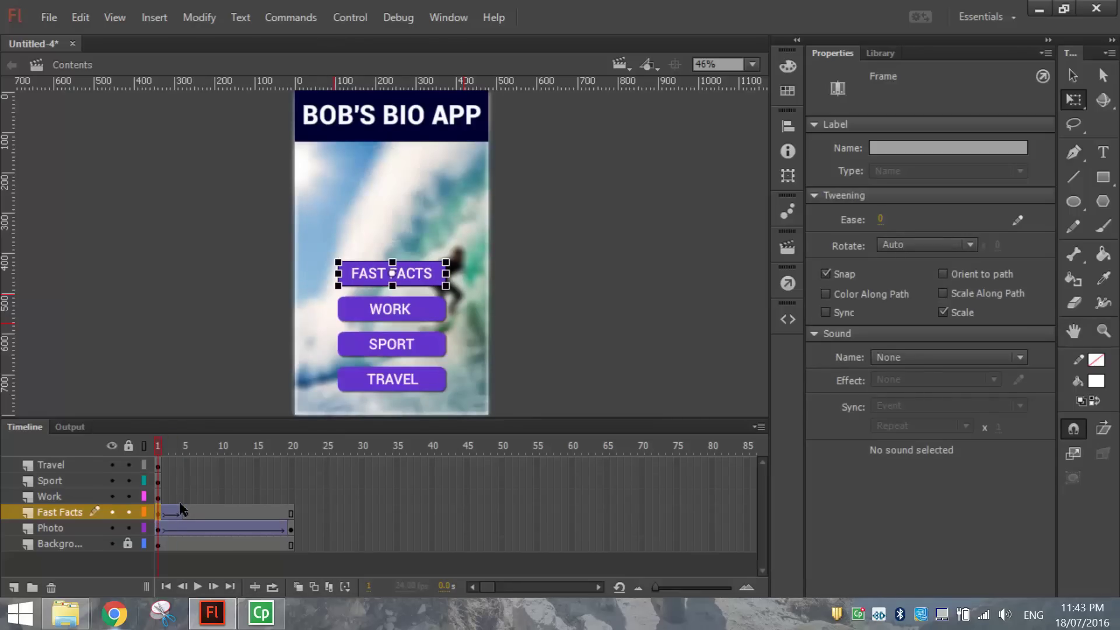
pyautogui.press('Return')
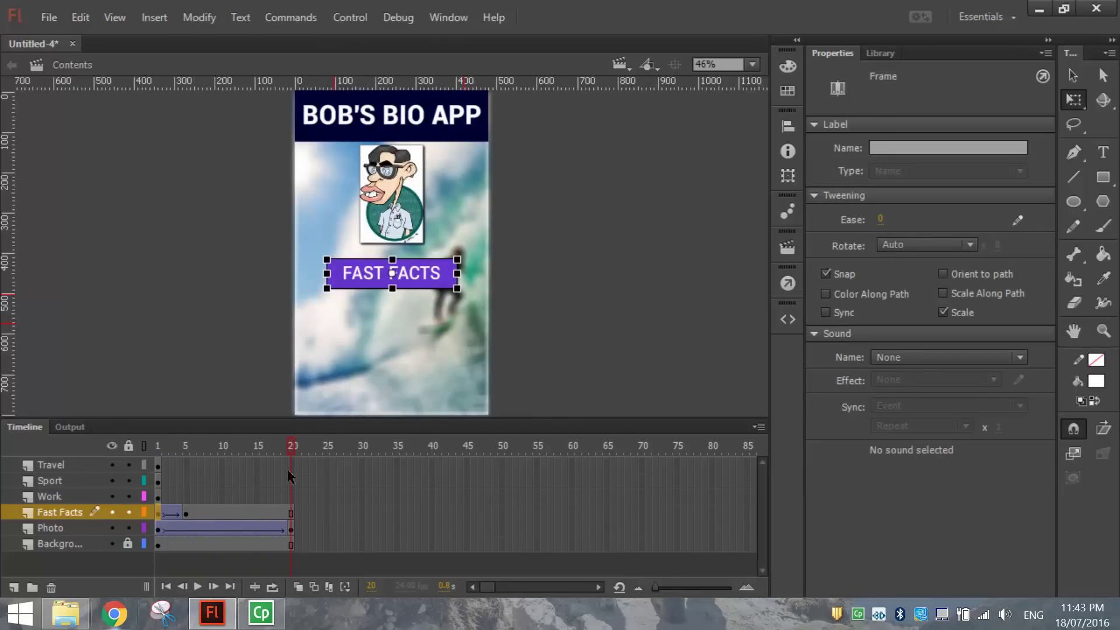
# Lock the Fast Facts and Photo layers and move the Work layer's keyframe from frame 1 to frame 5.
pyautogui.click(127, 514)
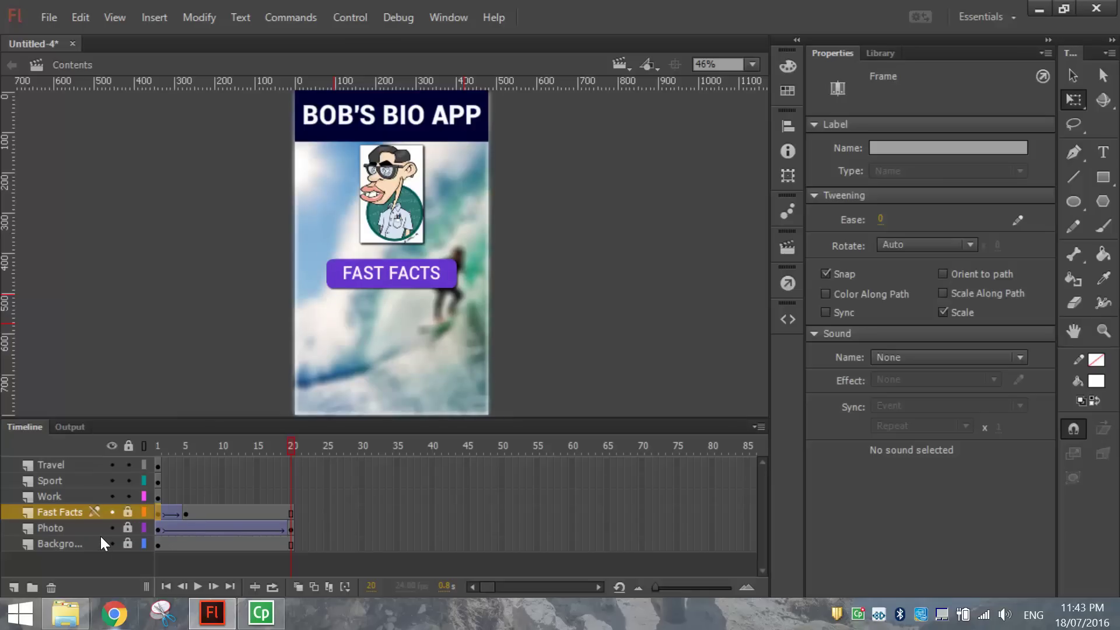
pyautogui.click(72, 496)
pyautogui.click(158, 496)
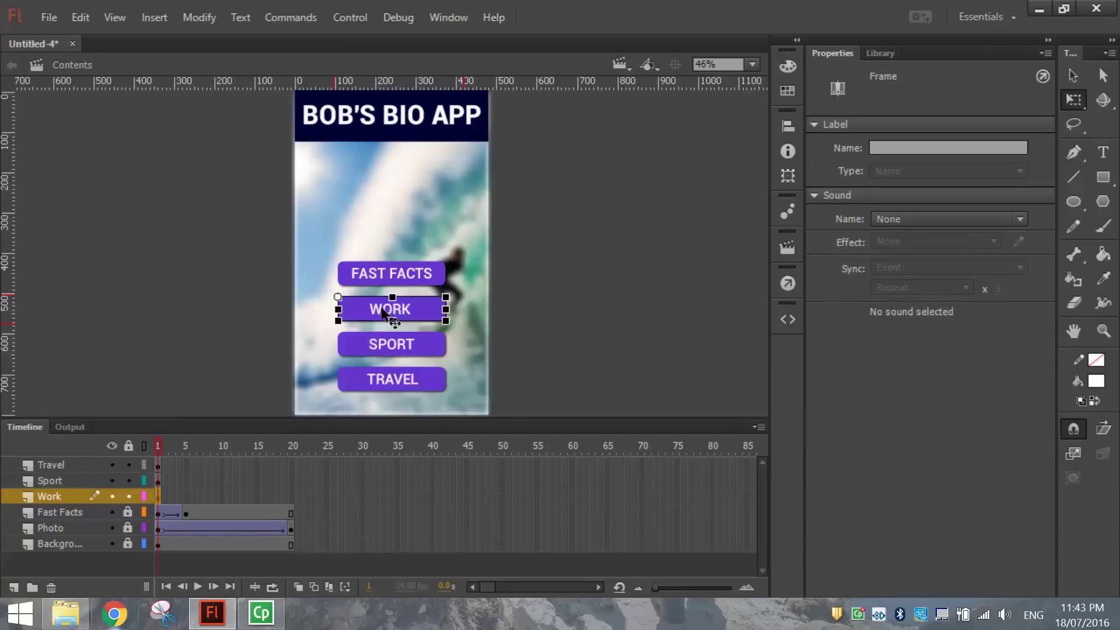
pyautogui.click(1074, 72)
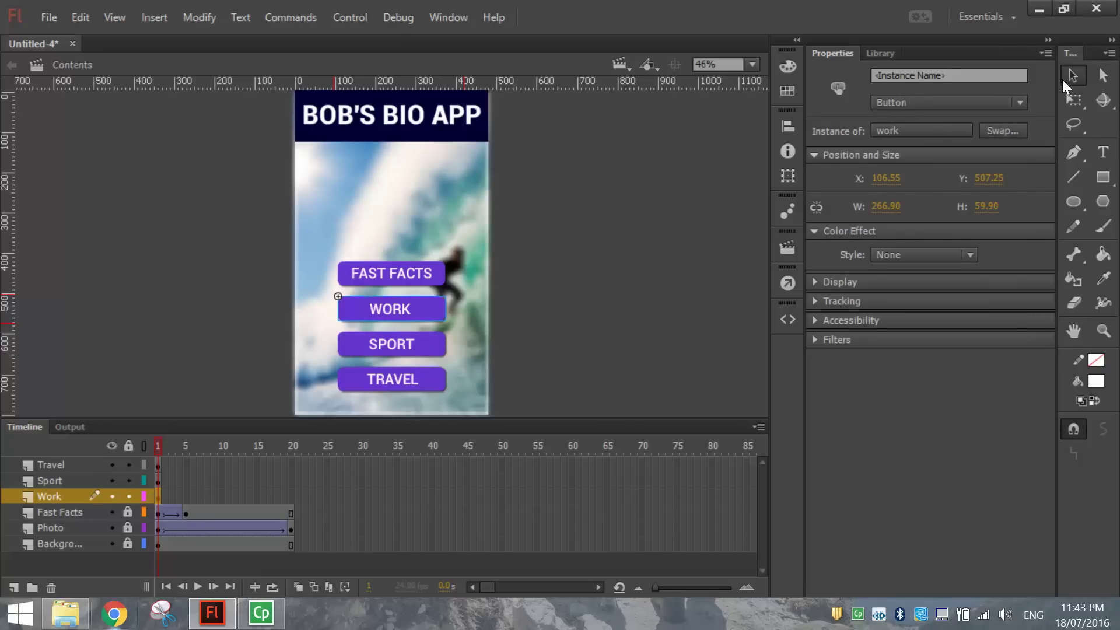
pyautogui.click(158, 497)
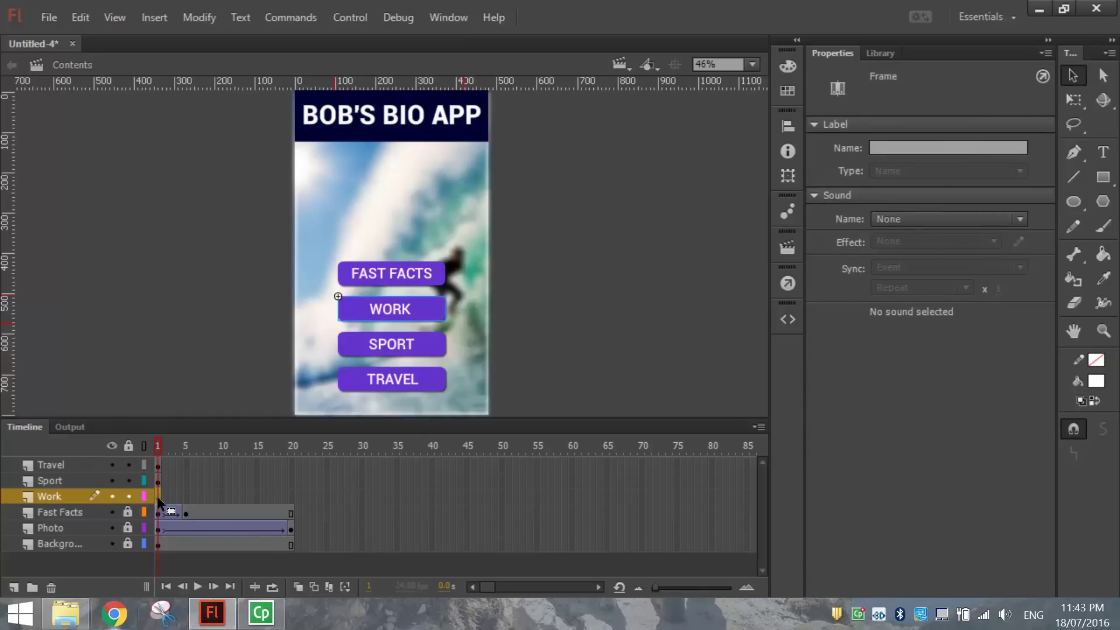
pyautogui.moveTo(159, 502); pyautogui.dragTo(187, 501)
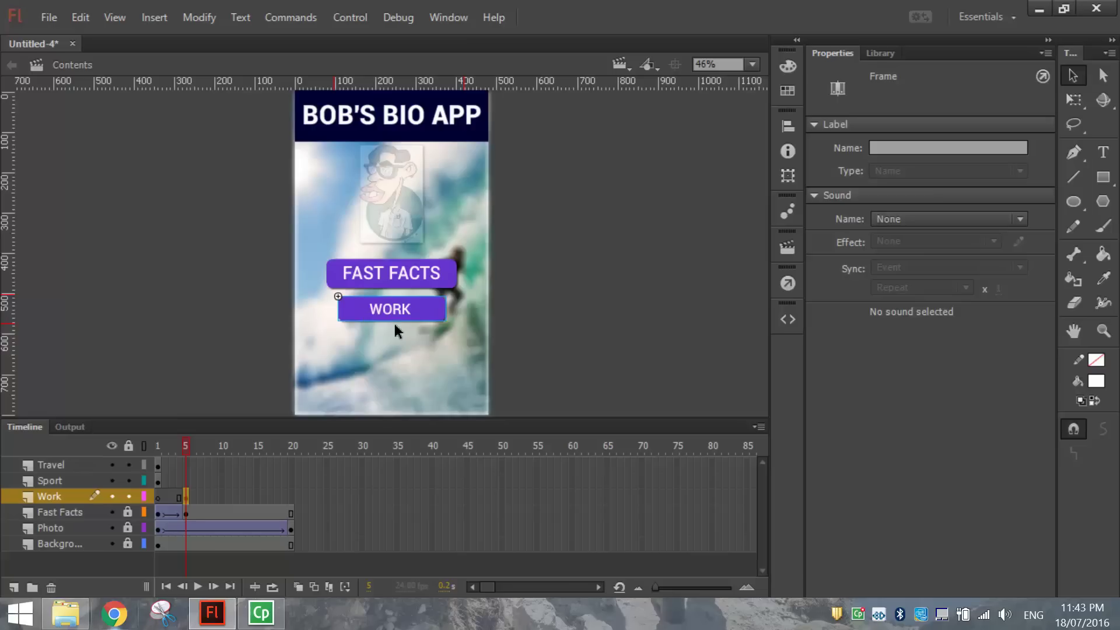
pyautogui.click(158, 498)
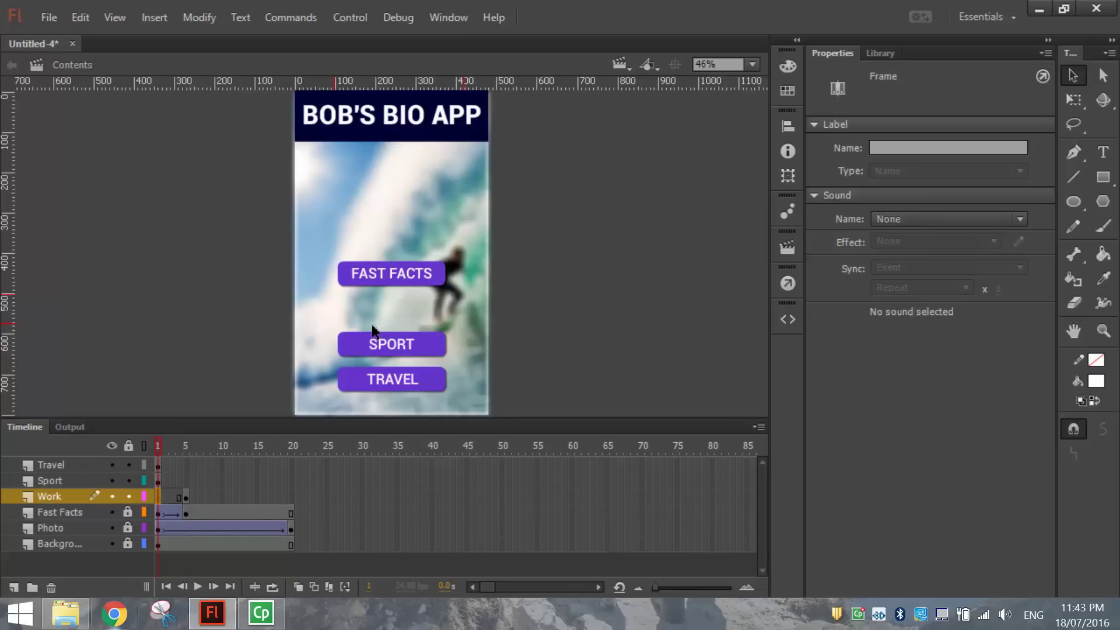
# Insert a keyframe at frame 10 of the Work layer.
pyautogui.click(185, 496)
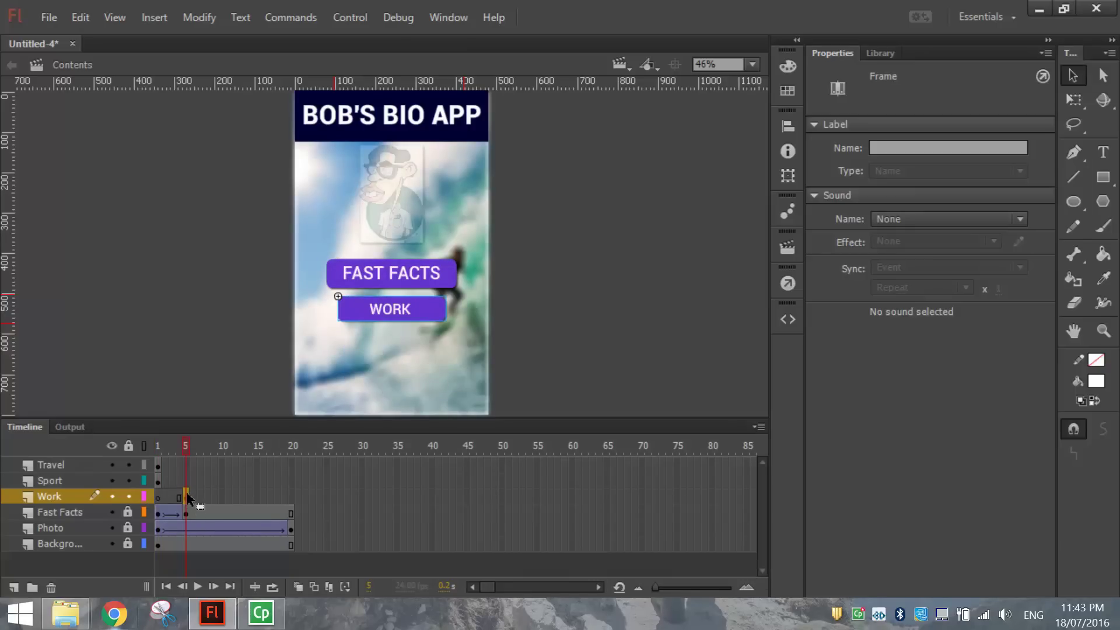
pyautogui.click(222, 496)
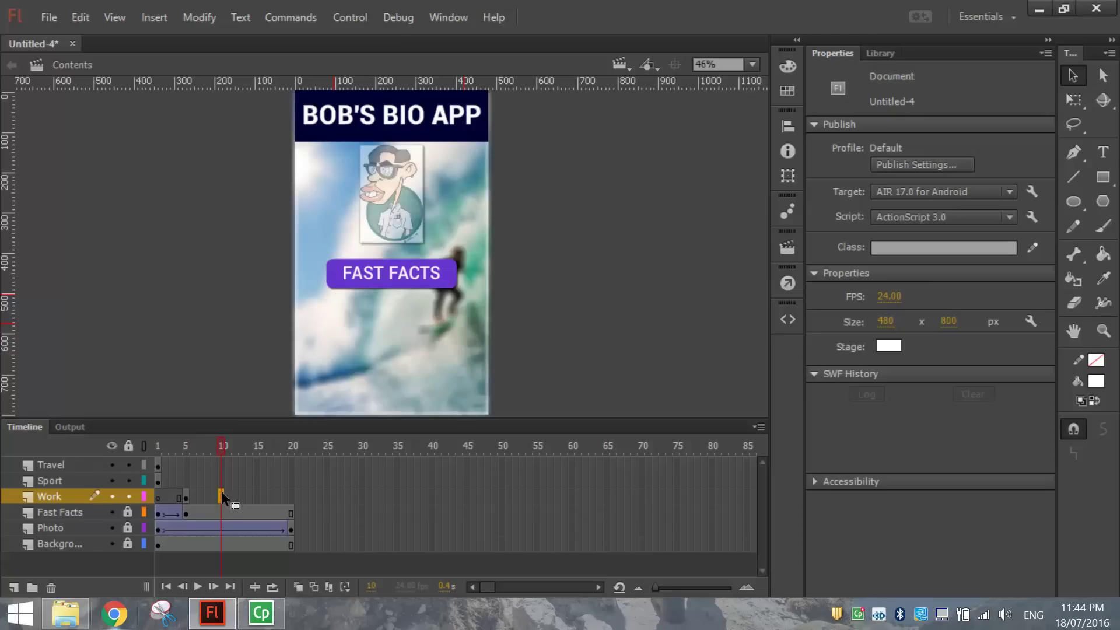
pyautogui.press('F5')
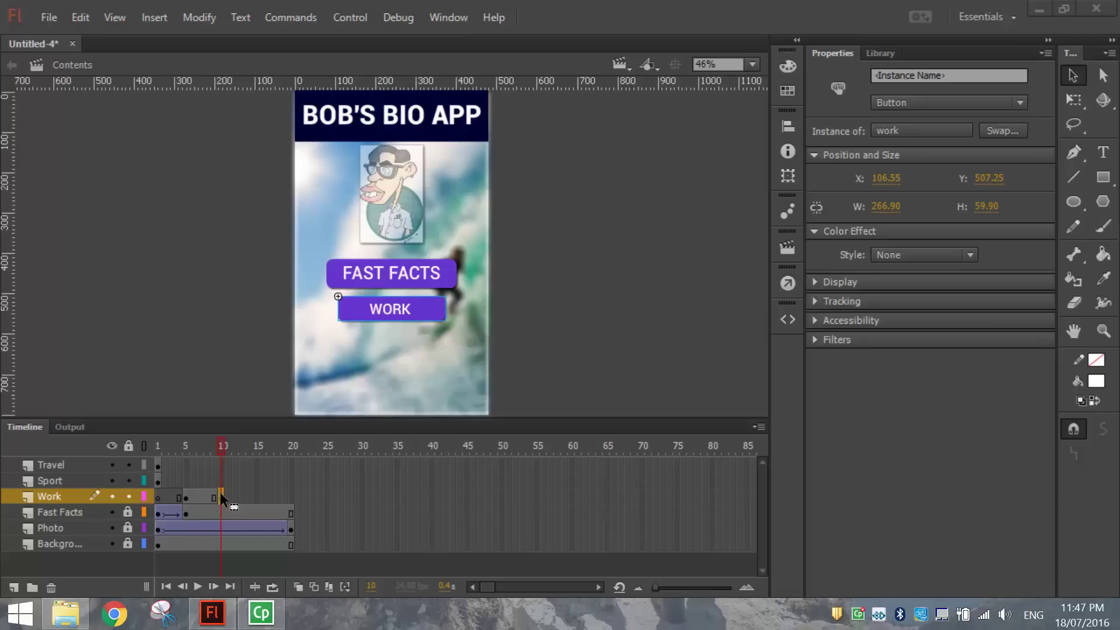
# At frame 5 of the Work layer, move the Work button's transformation point from its corner to its centre.
pyautogui.click(185, 497)
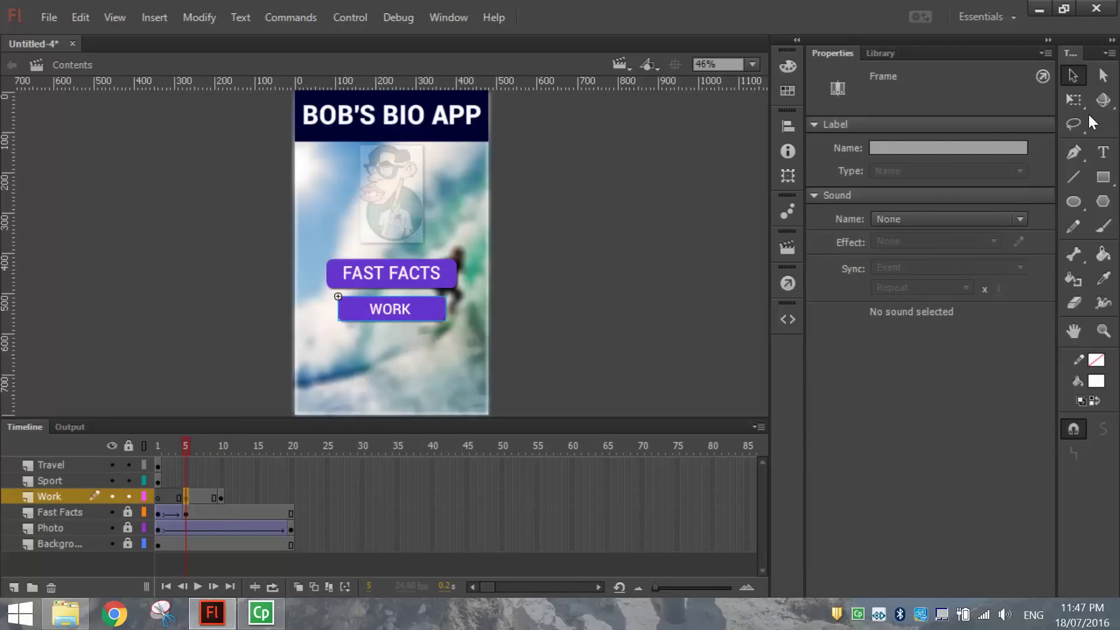
pyautogui.click(1072, 102)
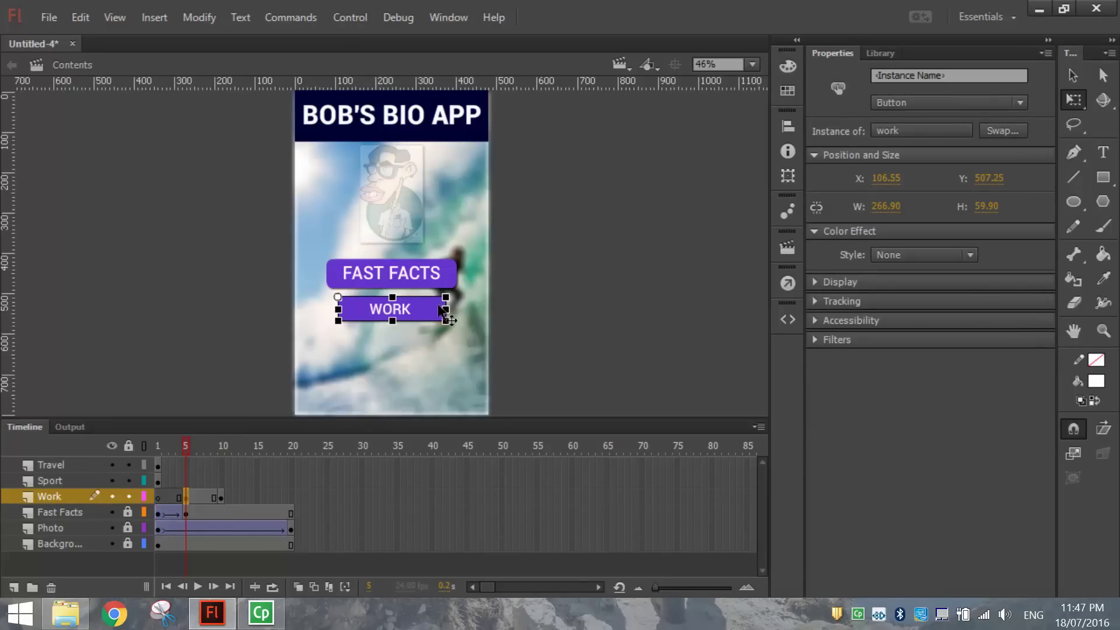
pyautogui.scroll(2, 415, 315)
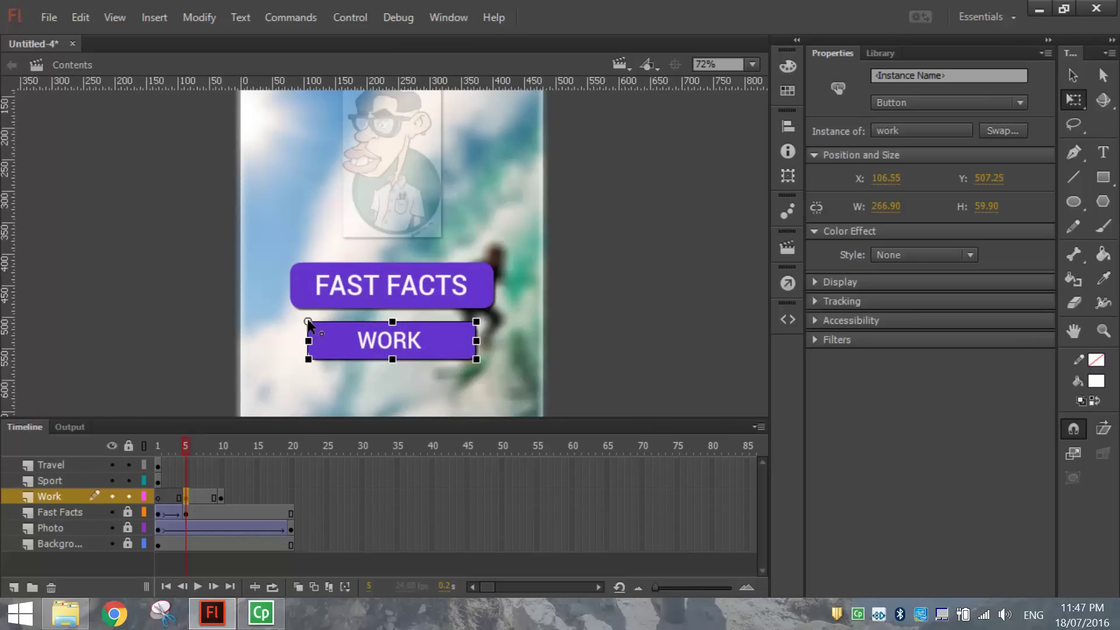
pyautogui.moveTo(308, 324); pyautogui.dragTo(394, 346)
# At frame 10 of the Work layer, move the Work button's transformation point from its corner to its centre.
pyautogui.click(222, 497)
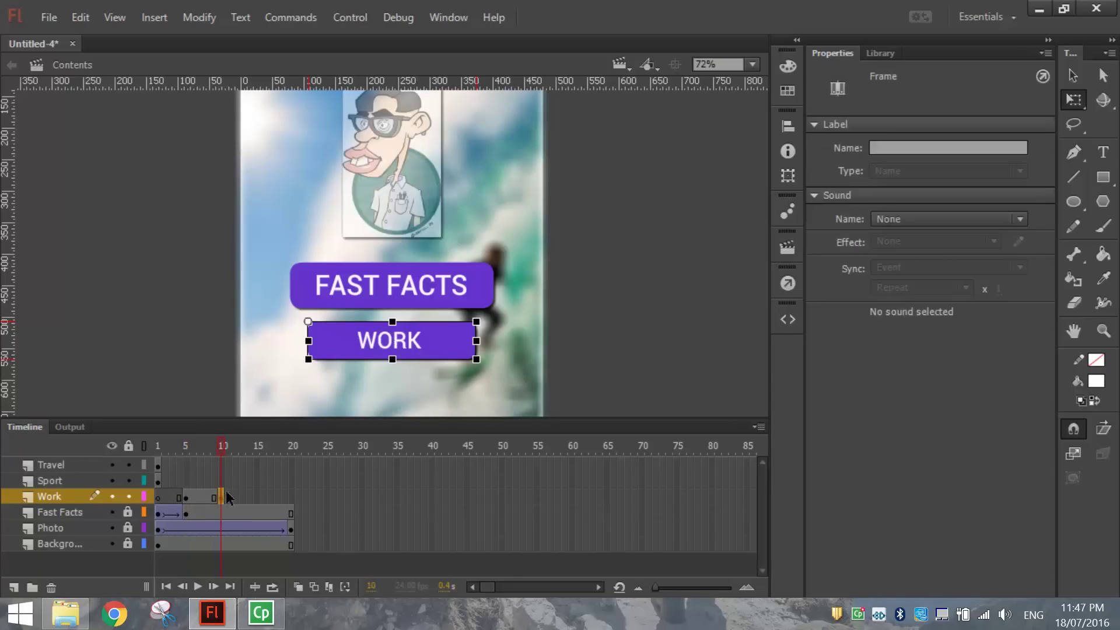
pyautogui.moveTo(309, 323); pyautogui.dragTo(317, 321)
pyautogui.click(342, 337)
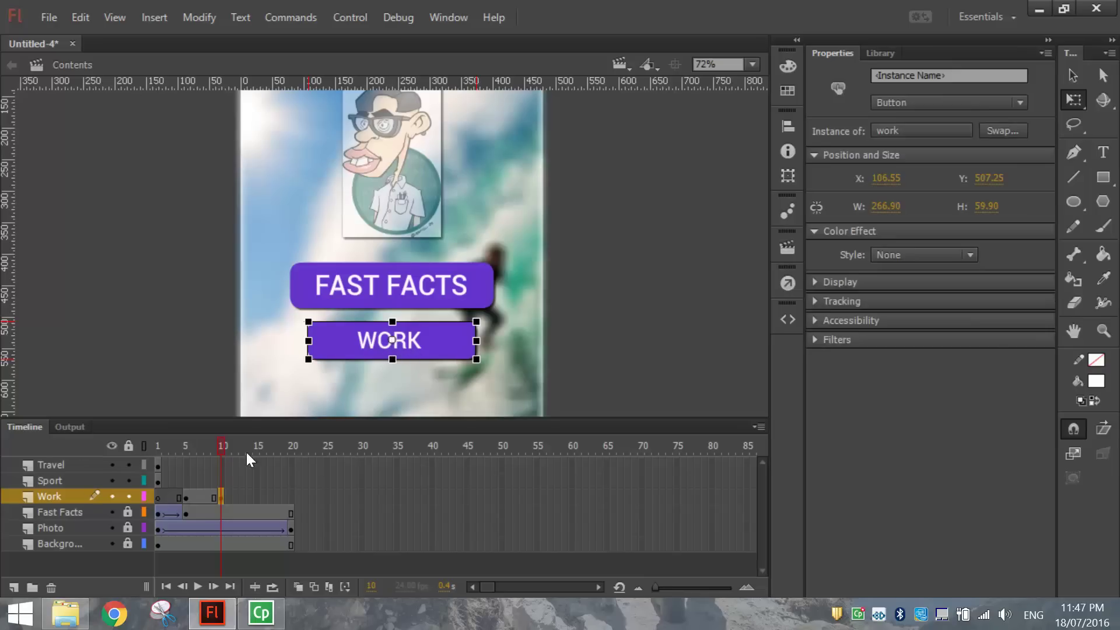
# Enlarge the Work button at frame 10 around its centre to about 317 by 71 px, nearly matching the Fast Facts button's size.
pyautogui.click(187, 500)
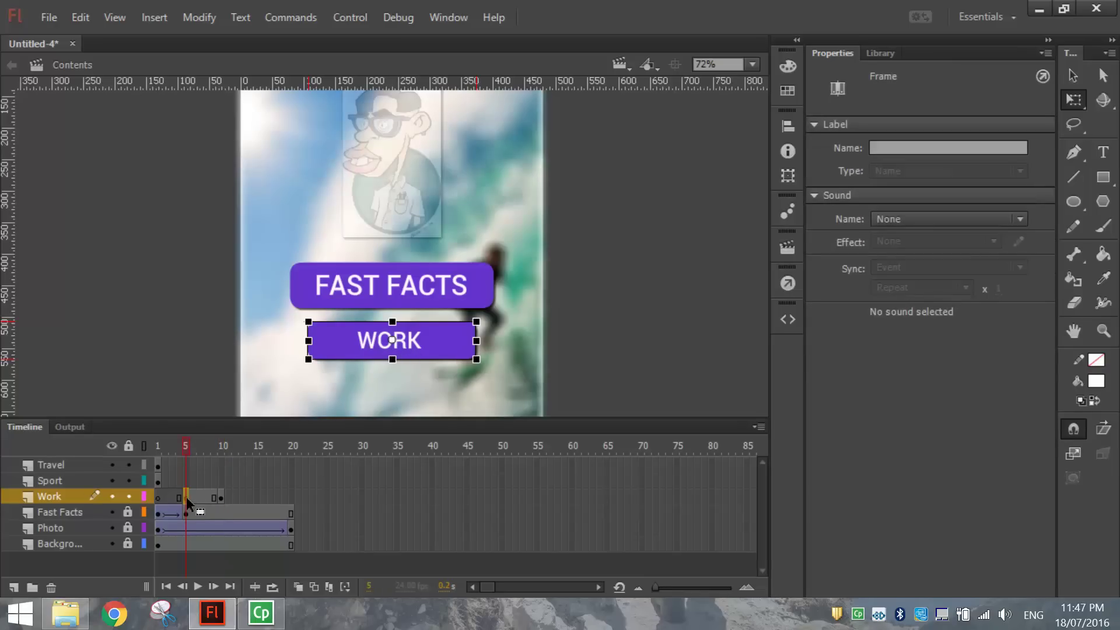
pyautogui.click(220, 497)
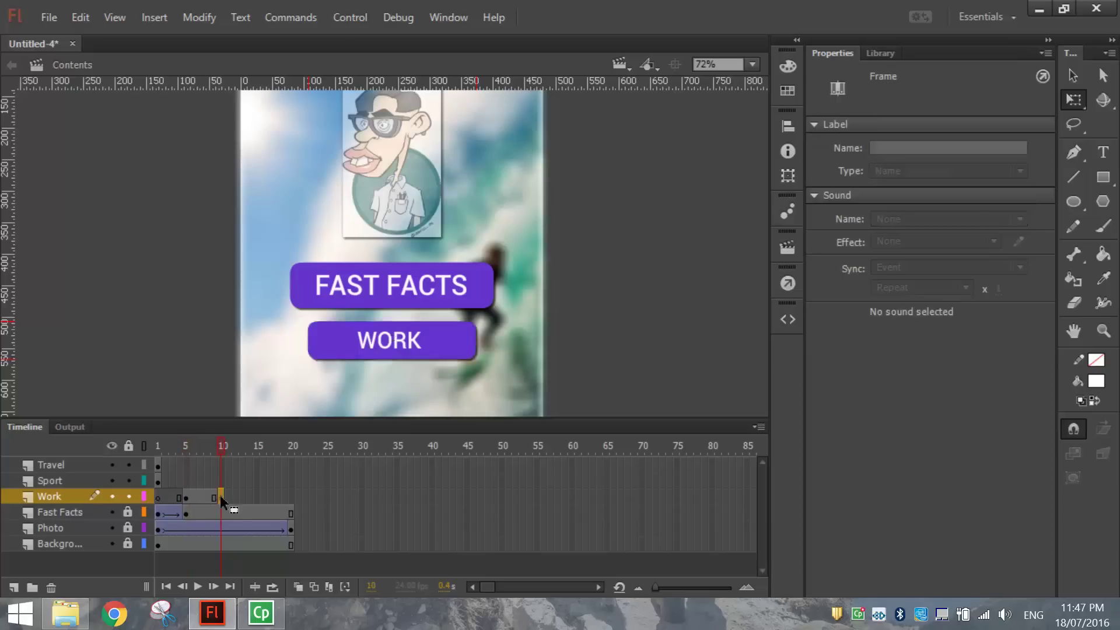
pyautogui.moveTo(480, 320); pyautogui.dragTo(495, 316)
pyautogui.hotkey('ctrl', 'z')
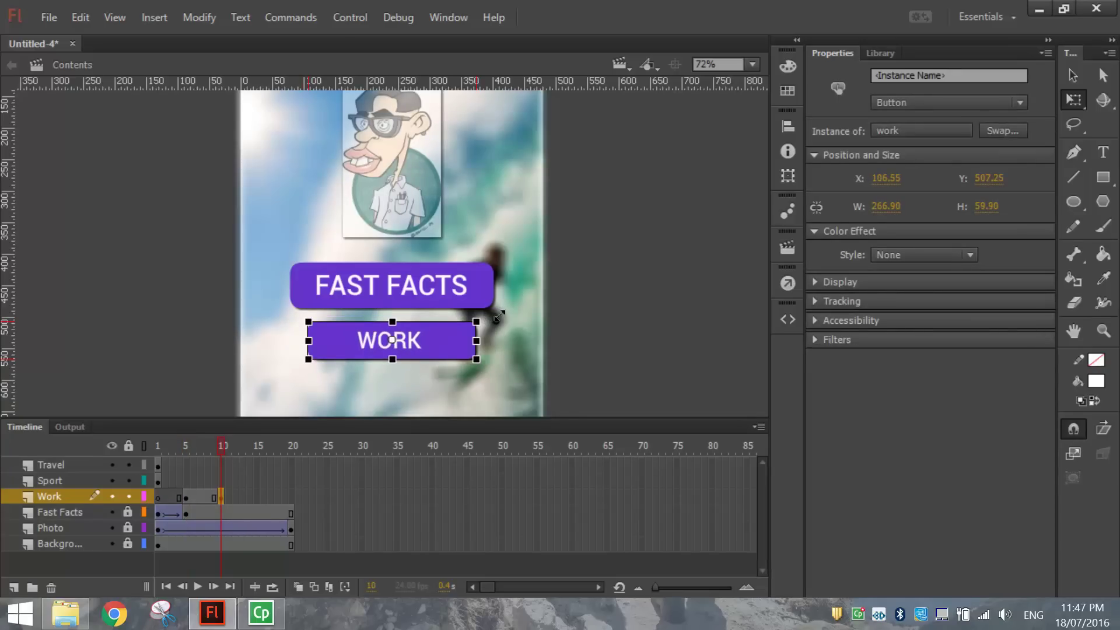
pyautogui.moveTo(499, 316); pyautogui.dragTo(497, 313)
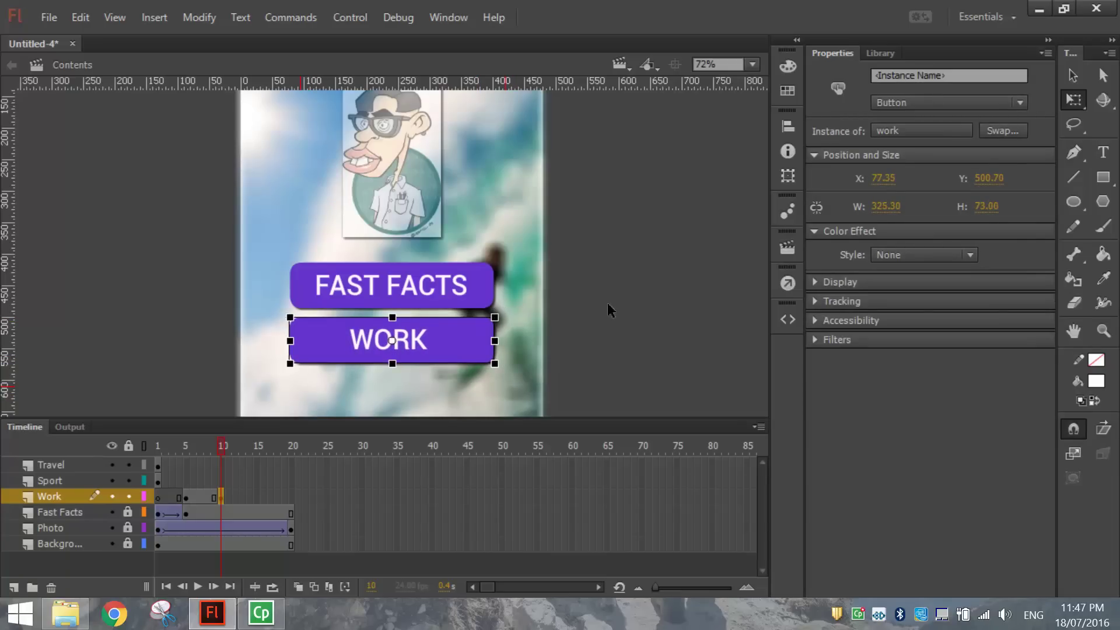
pyautogui.click(625, 292)
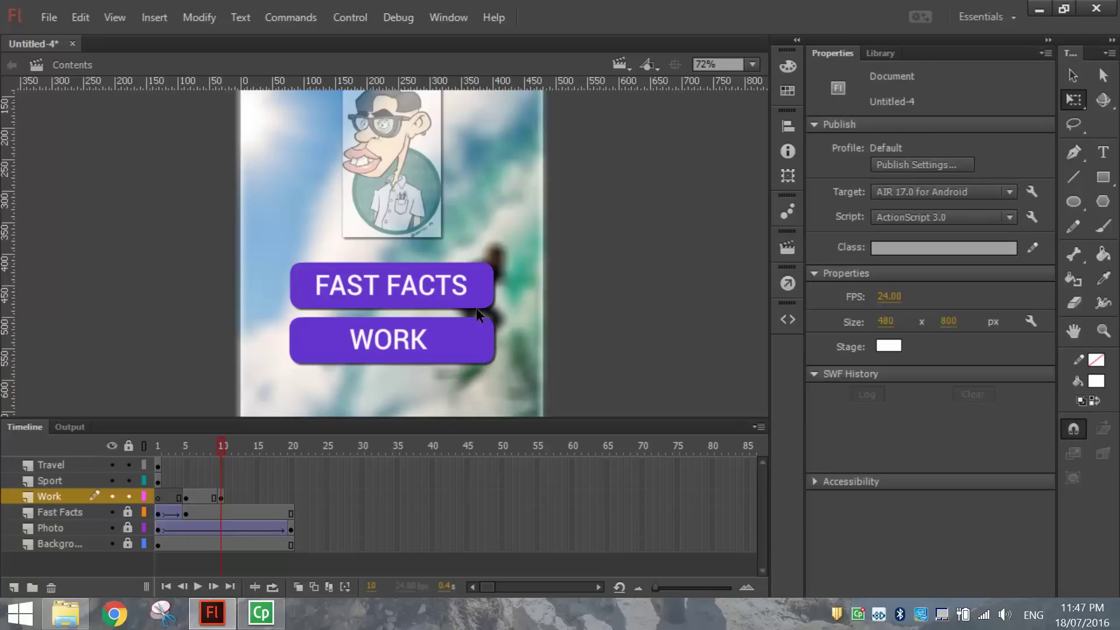
pyautogui.click(481, 348)
pyautogui.moveTo(497, 367); pyautogui.dragTo(495, 366)
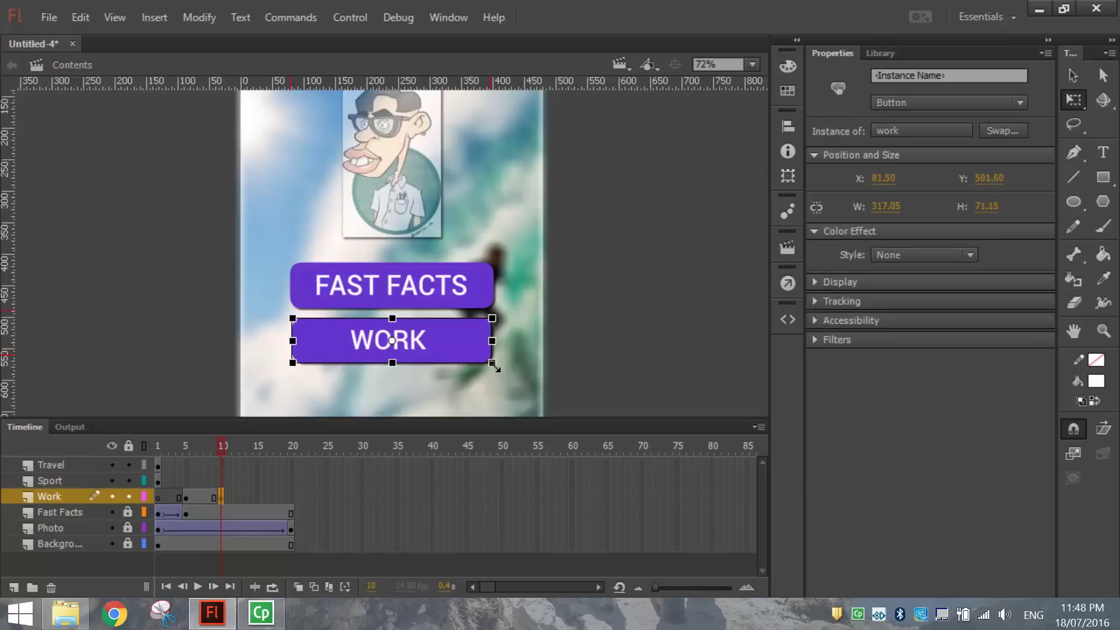
pyautogui.click(611, 326)
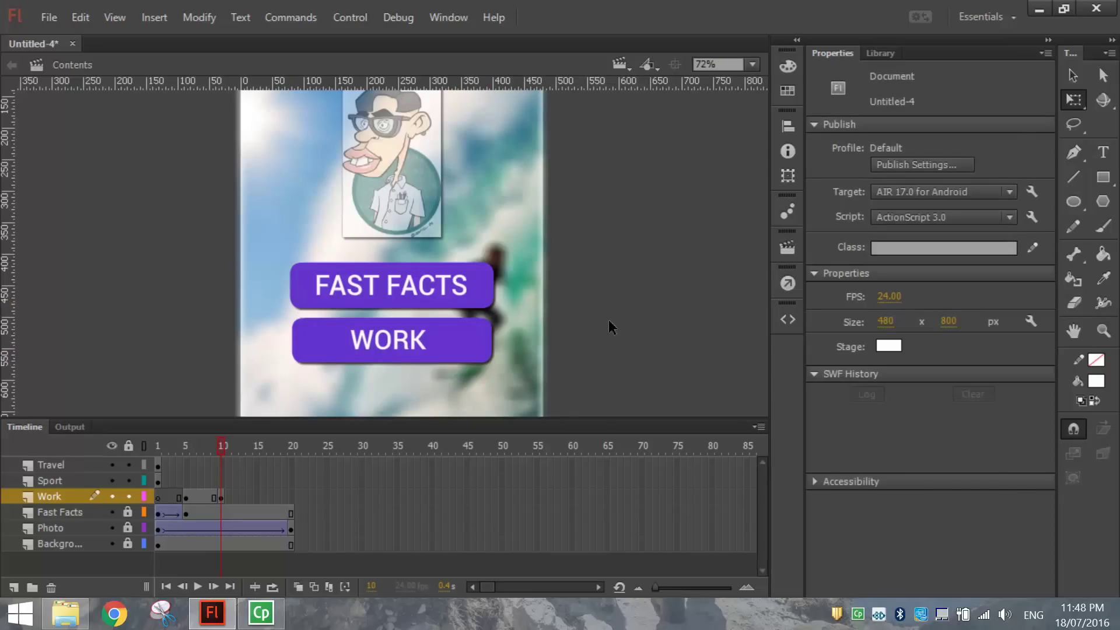
# Create a classic tween between frames 5 and 10 of the Work layer and play the animation.
pyautogui.click(187, 492)
pyautogui.click(222, 492)
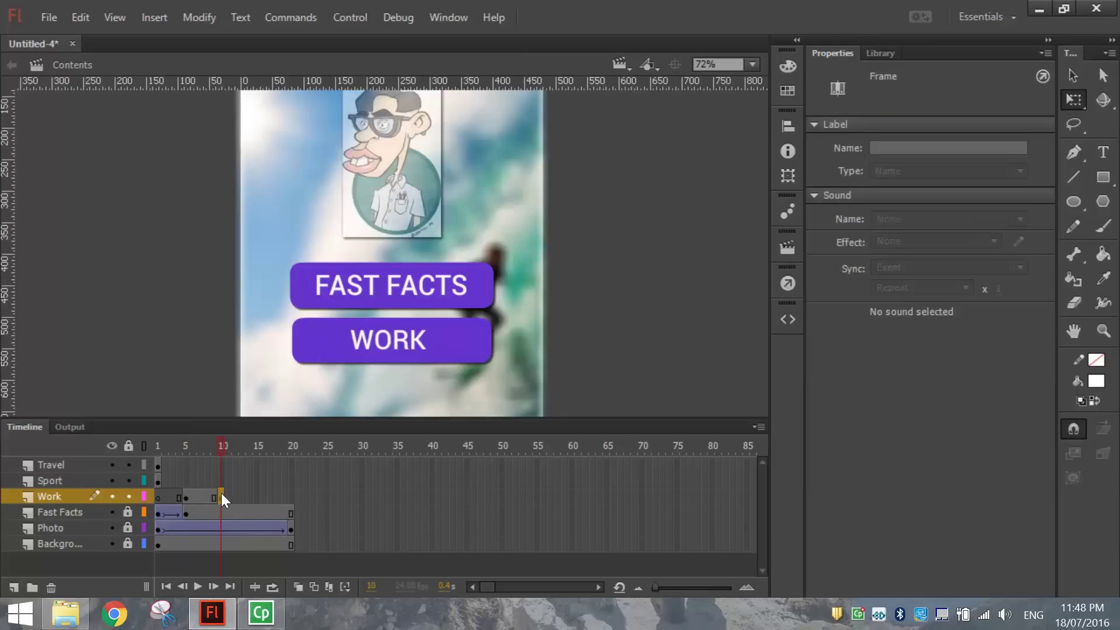
pyautogui.rightClick(204, 495)
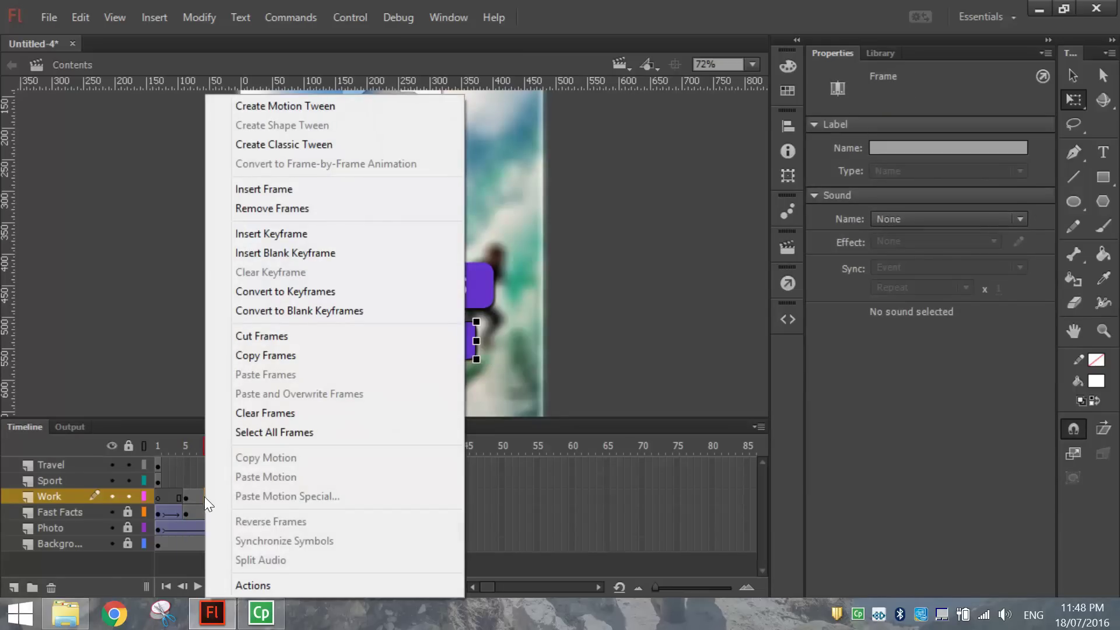
pyautogui.click(268, 146)
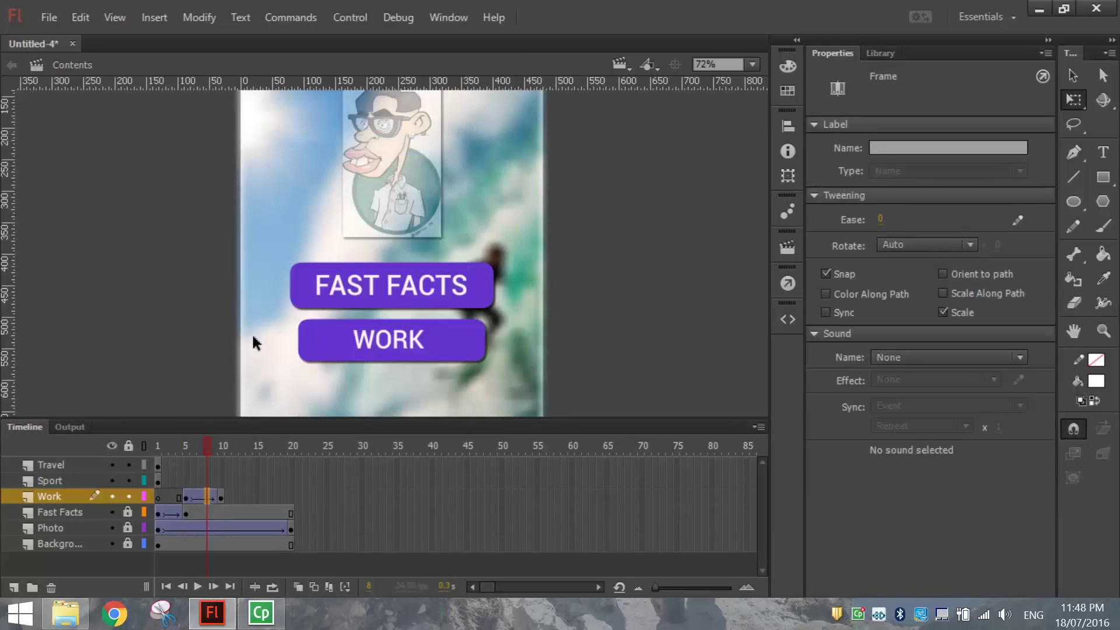
pyautogui.press('Return')
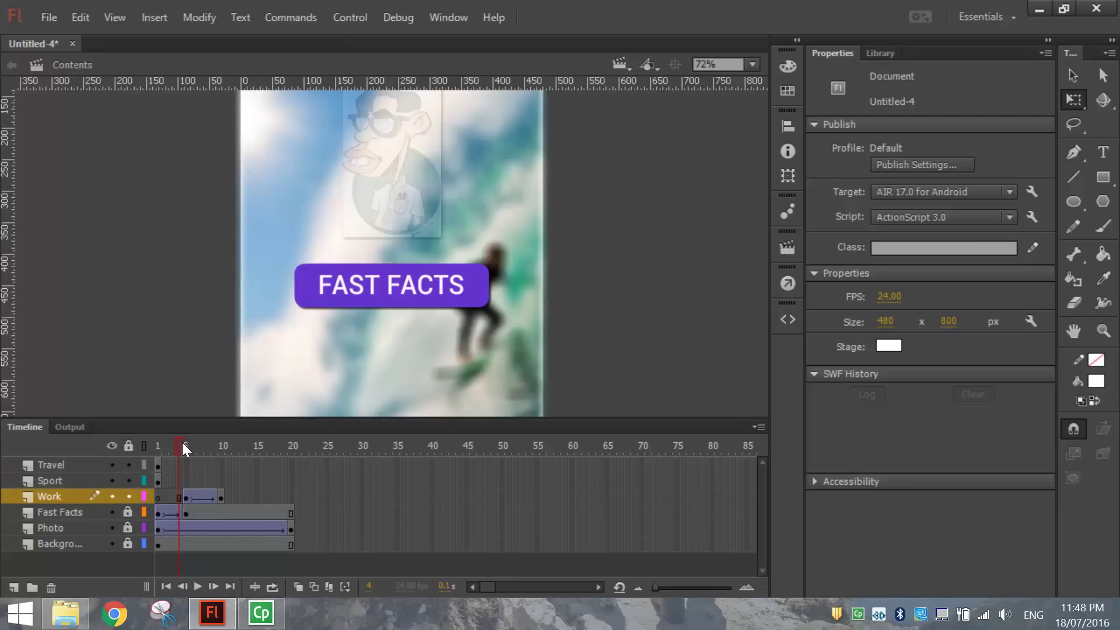
pyautogui.press('Return')
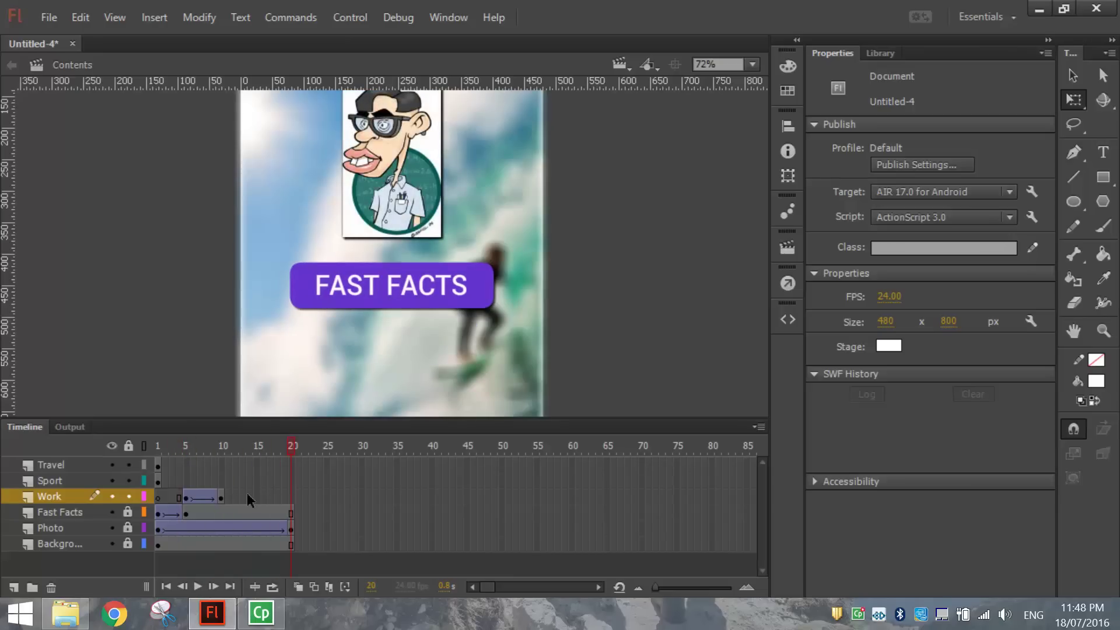
# Extend the Work layer to frame 20 and play the animation from frame 1.
pyautogui.click(291, 496)
pyautogui.press('F6')
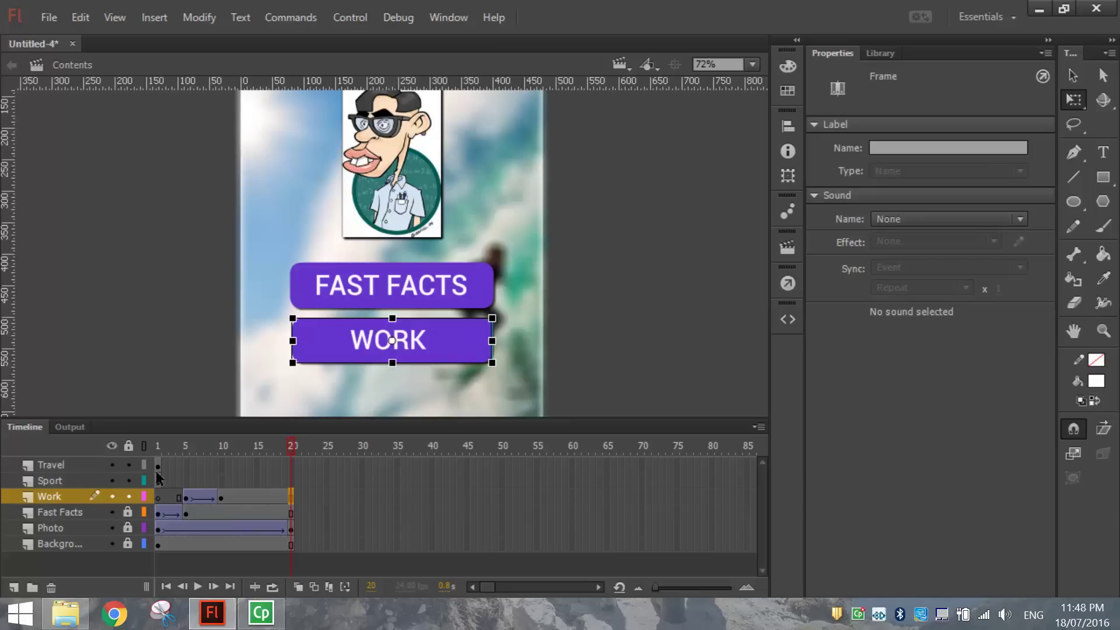
pyautogui.click(156, 444)
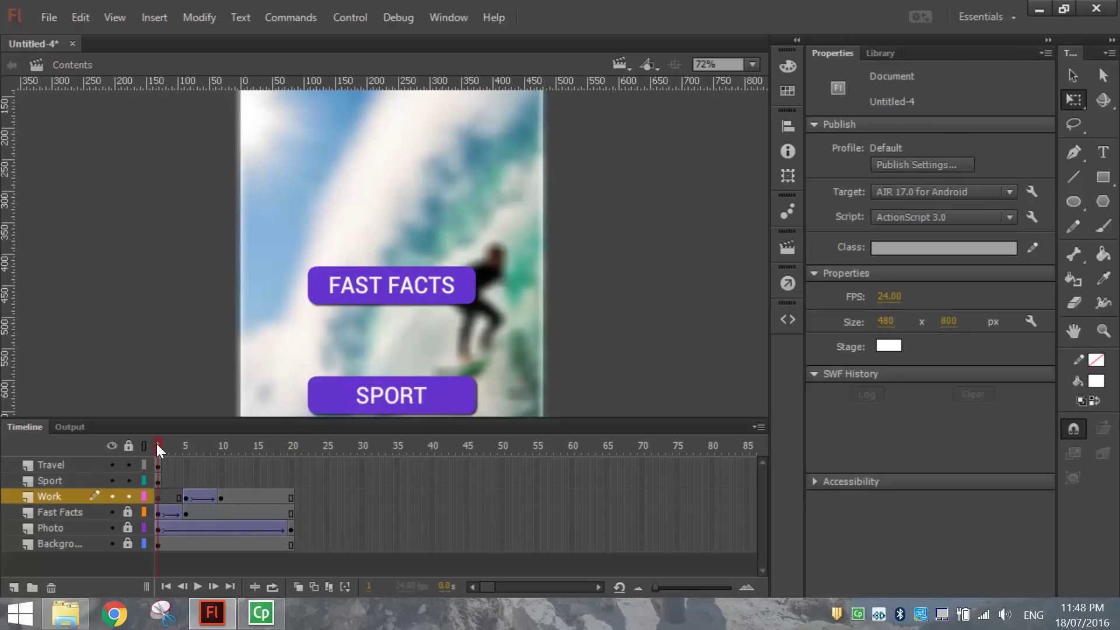
pyautogui.press('Return')
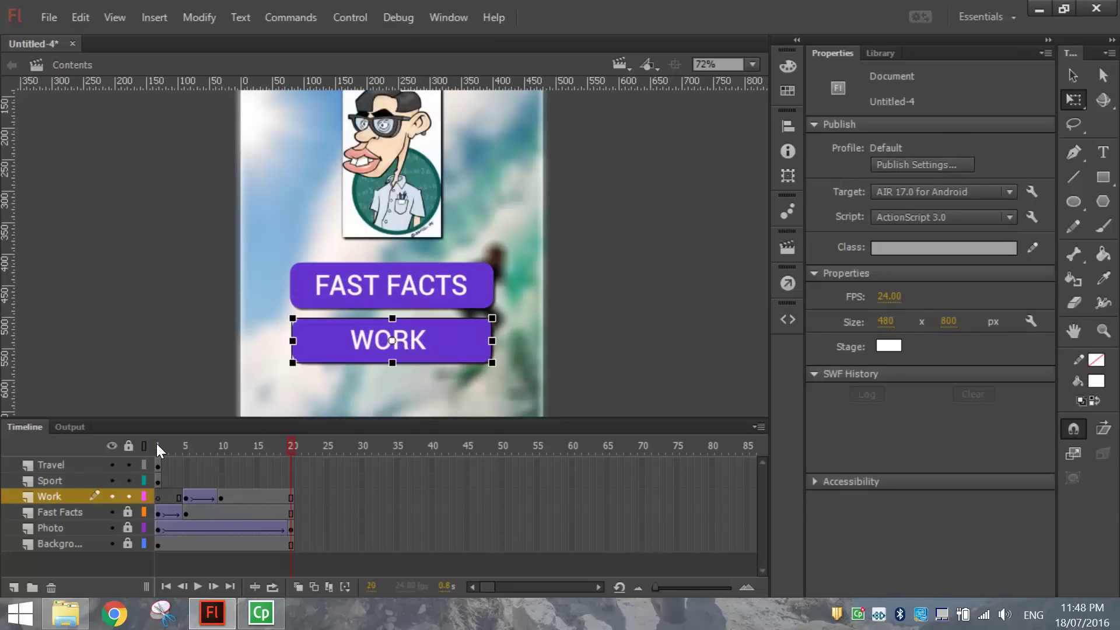
# Lock the Work layer and move the Sport layer's keyframe from frame 1 to frame 10.
pyautogui.click(128, 497)
pyautogui.click(79, 480)
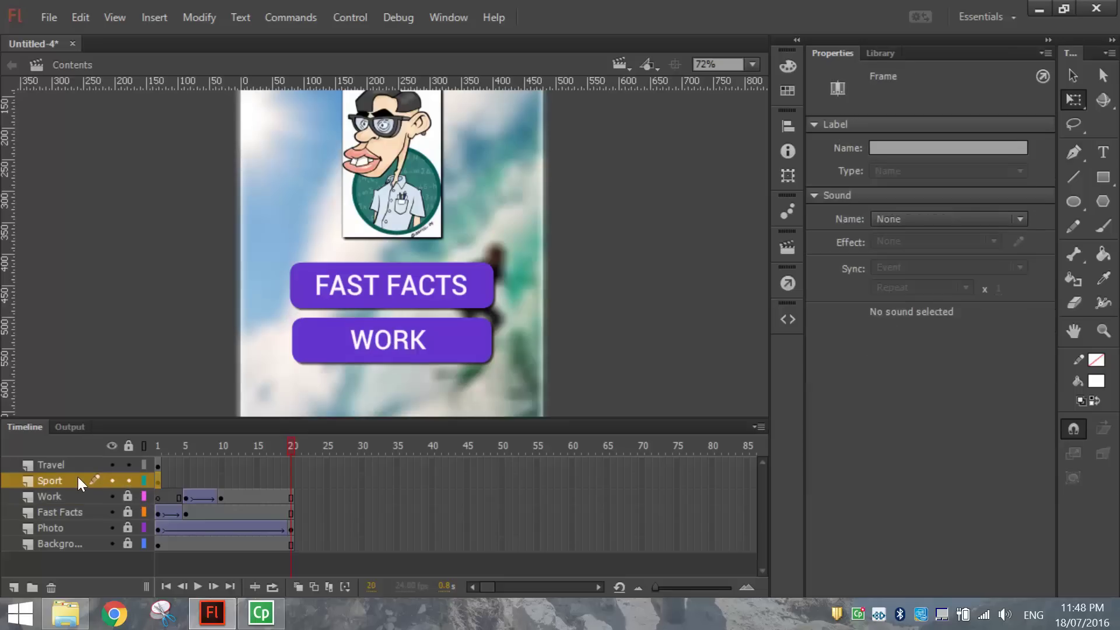
pyautogui.click(159, 480)
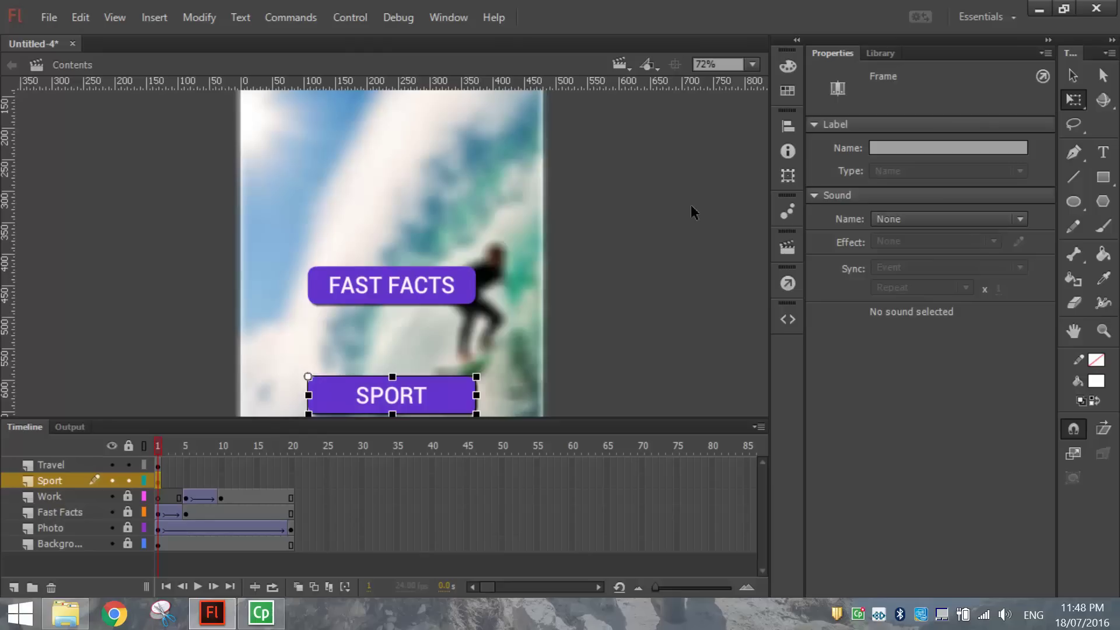
pyautogui.scroll(-5, 690, 204)
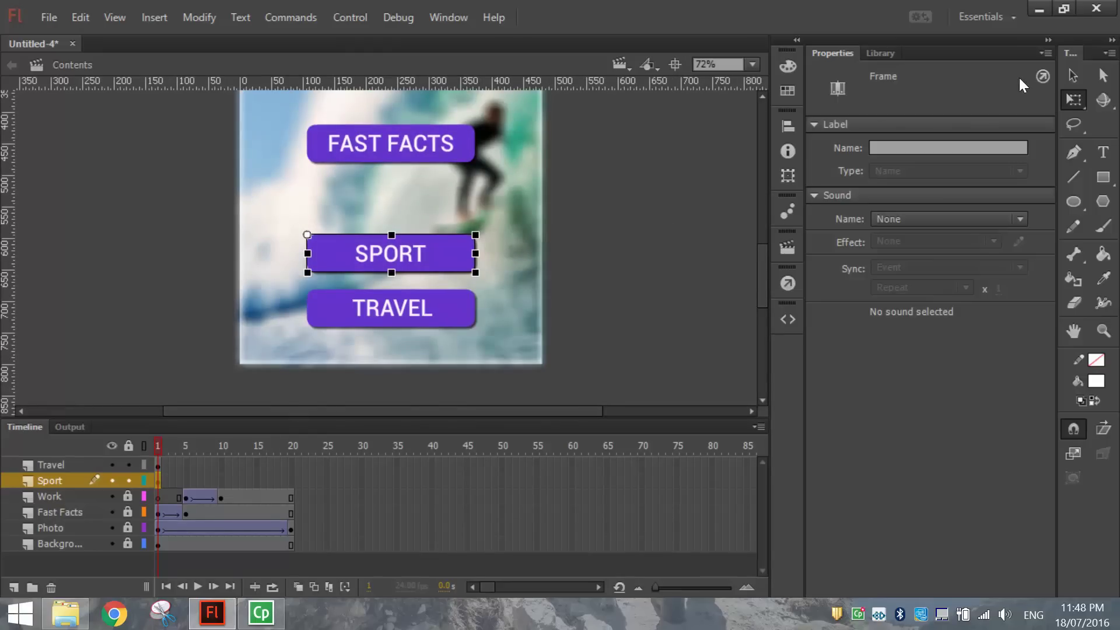
pyautogui.click(1074, 74)
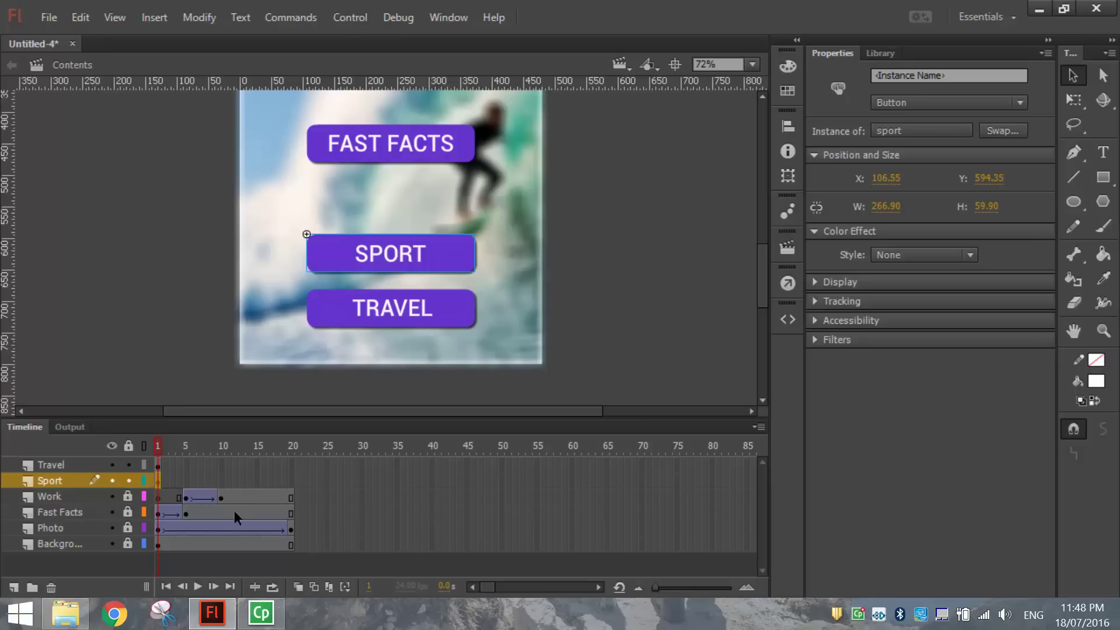
pyautogui.click(159, 480)
pyautogui.moveTo(159, 482); pyautogui.dragTo(221, 490)
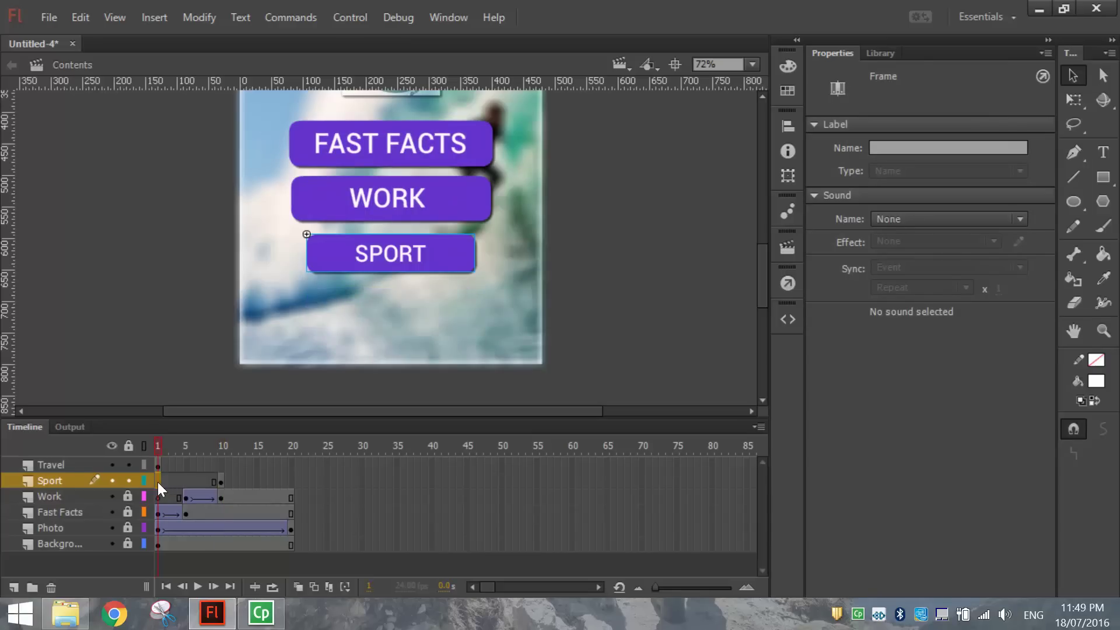
# Insert a keyframe at frame 15 of the Sport layer.
pyautogui.click(221, 484)
pyautogui.click(256, 481)
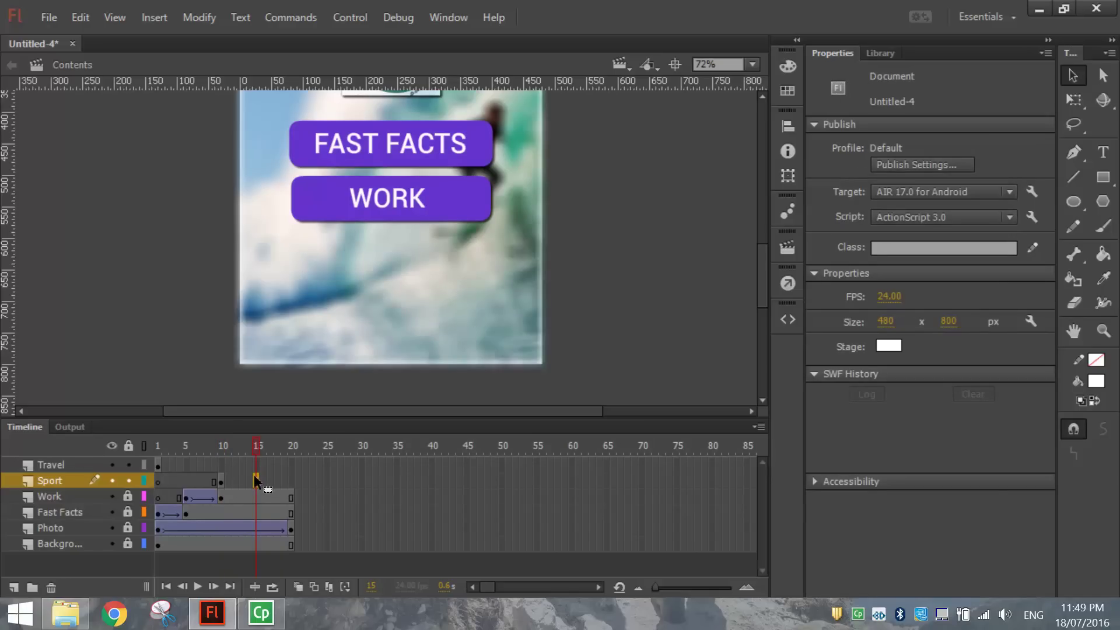
pyautogui.press('F6')
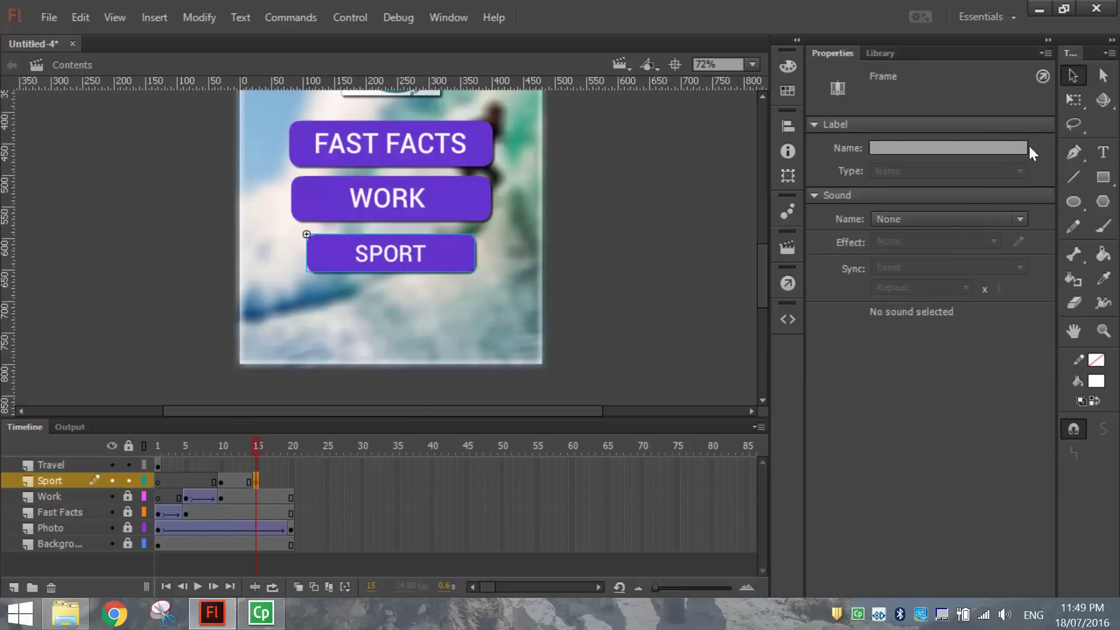
# Move the Sport button's transformation point to its centre at both frame 15 and frame 10 using the Free Transform tool.
pyautogui.click(1076, 103)
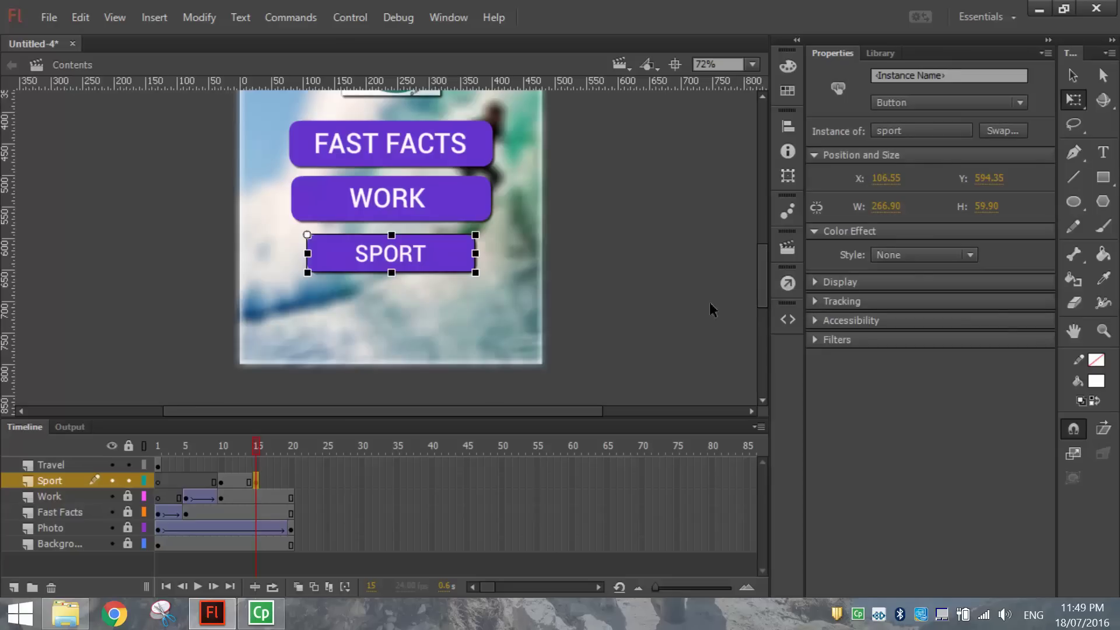
pyautogui.moveTo(307, 235); pyautogui.dragTo(392, 256)
pyautogui.click(221, 481)
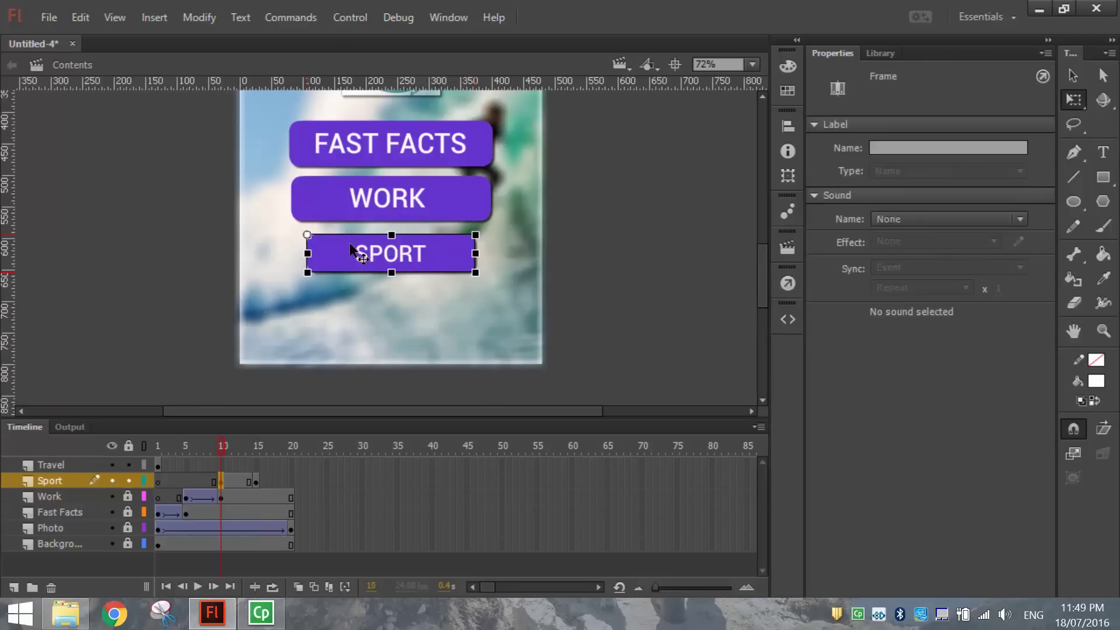
pyautogui.moveTo(307, 236); pyautogui.dragTo(389, 258)
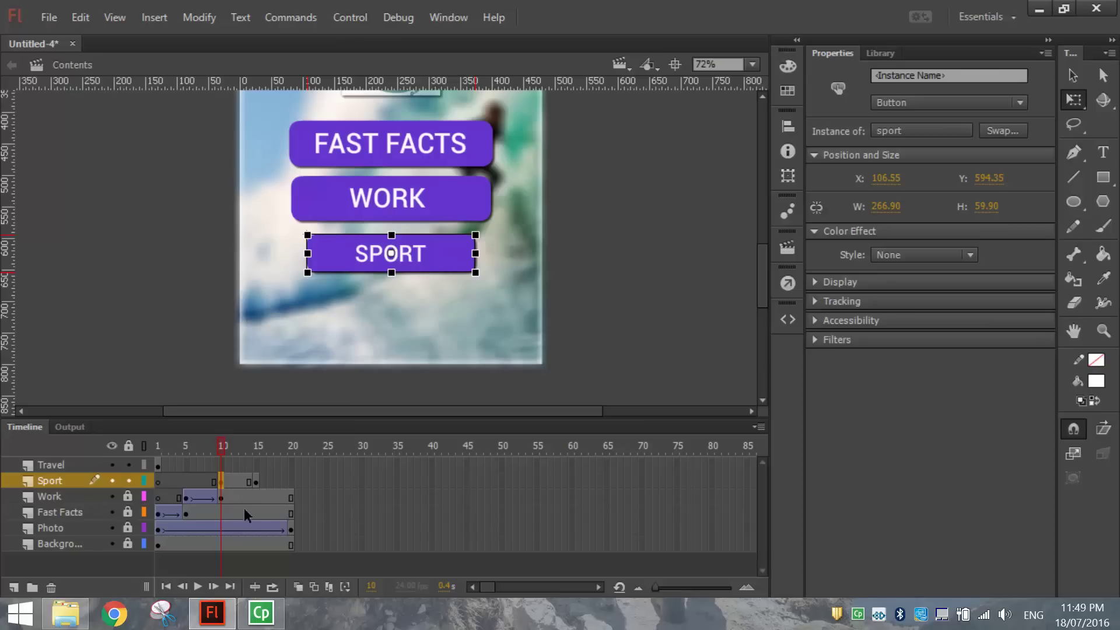
# Enlarge the Sport button at frame 15 around its centre to about 311 by 70 px.
pyautogui.click(221, 483)
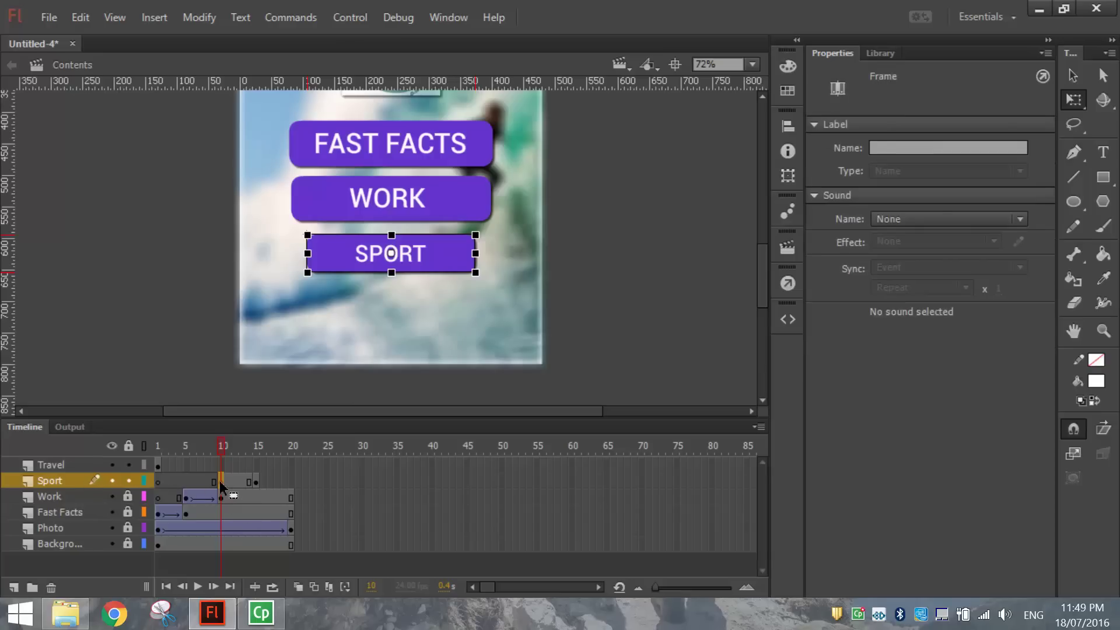
pyautogui.click(257, 482)
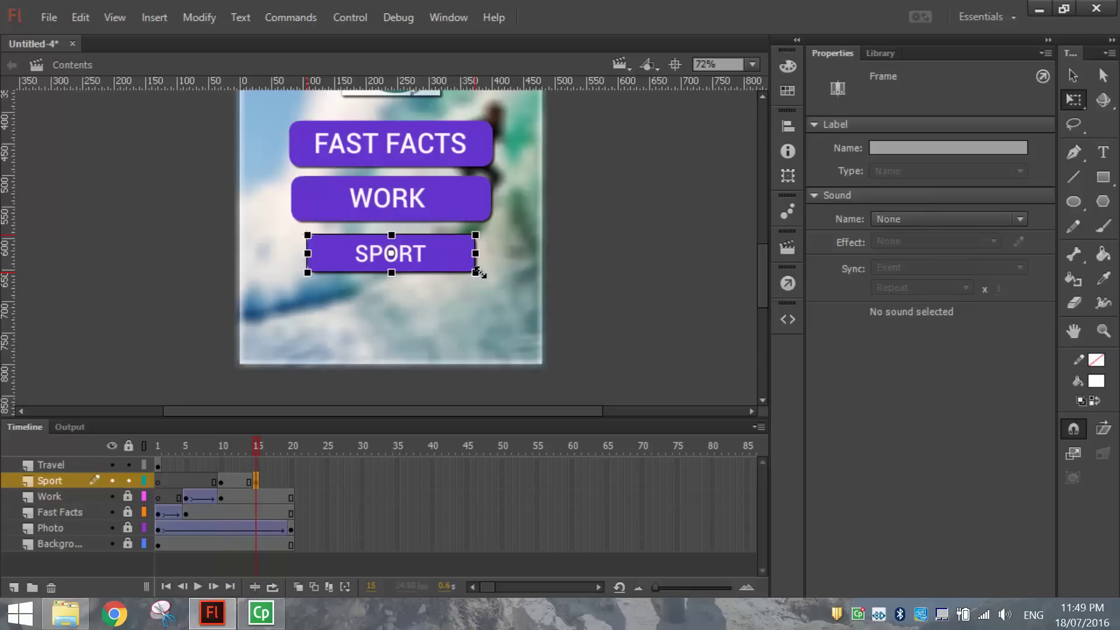
pyautogui.moveTo(476, 272); pyautogui.dragTo(493, 287)
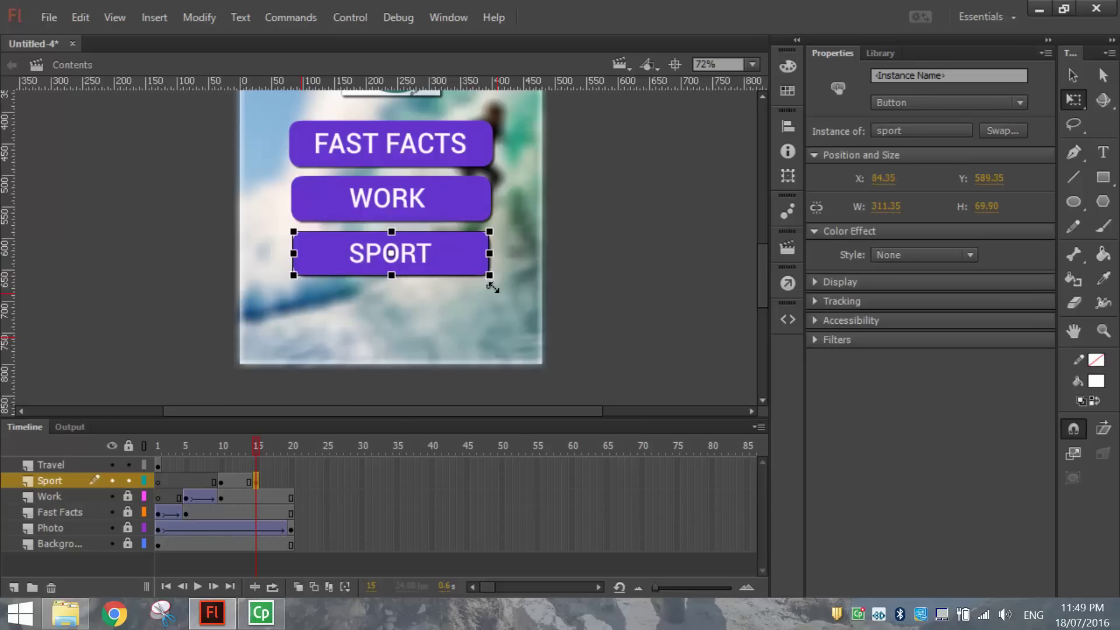
pyautogui.click(620, 195)
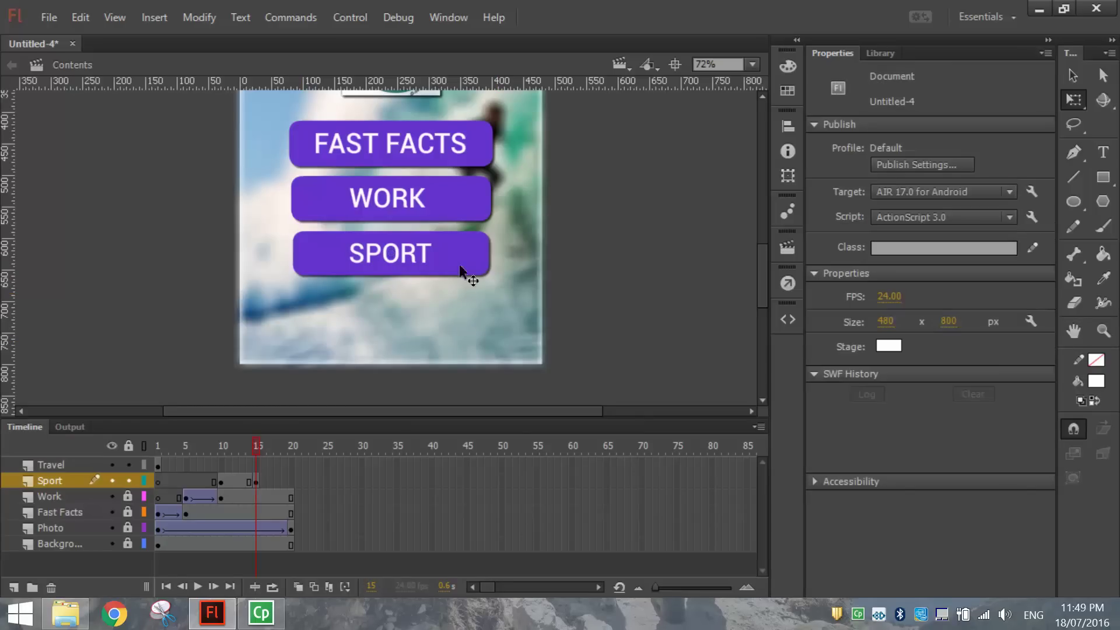
# Create a classic tween between frames 10 and 15 of the Sport layer and extend the layer to frame 20.
pyautogui.rightClick(240, 478)
pyautogui.click(304, 150)
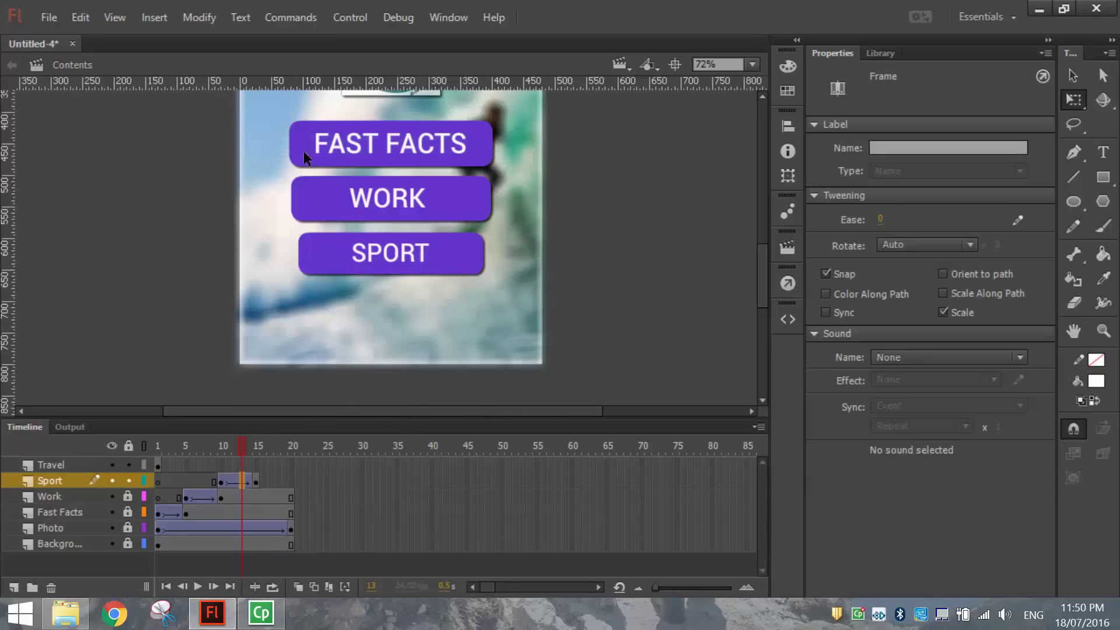
pyautogui.click(257, 482)
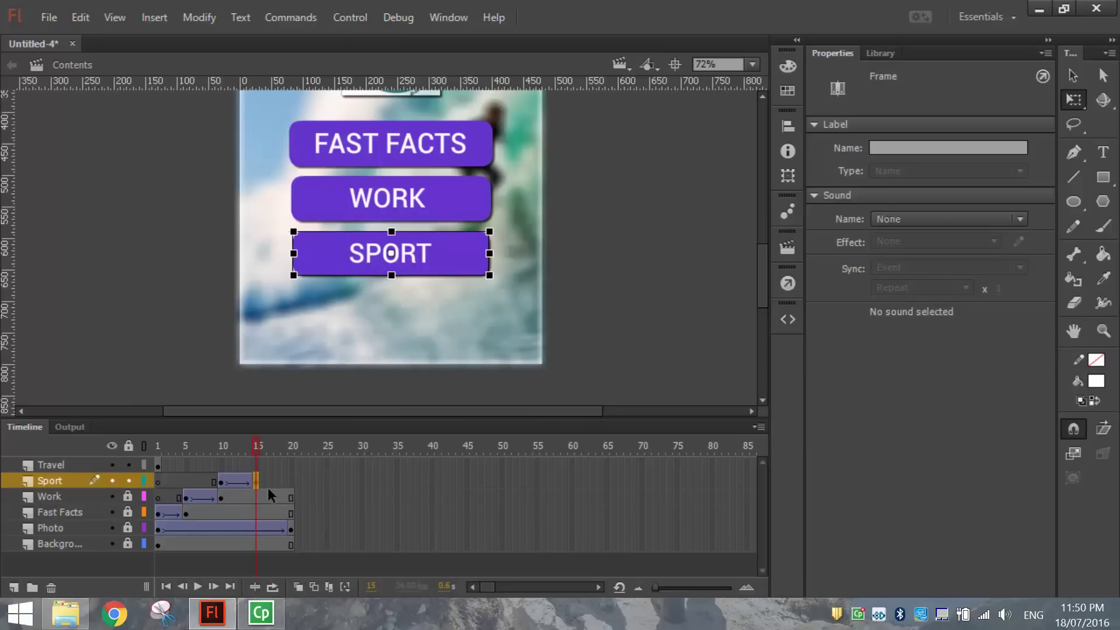
pyautogui.moveTo(266, 480); pyautogui.dragTo(288, 479)
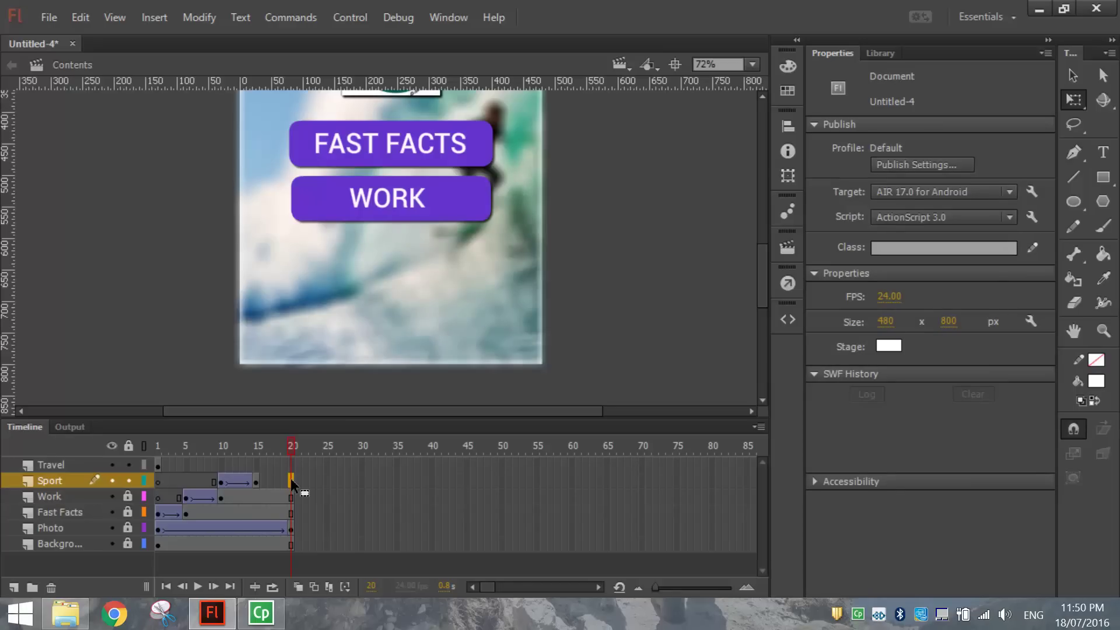
pyautogui.press('F6')
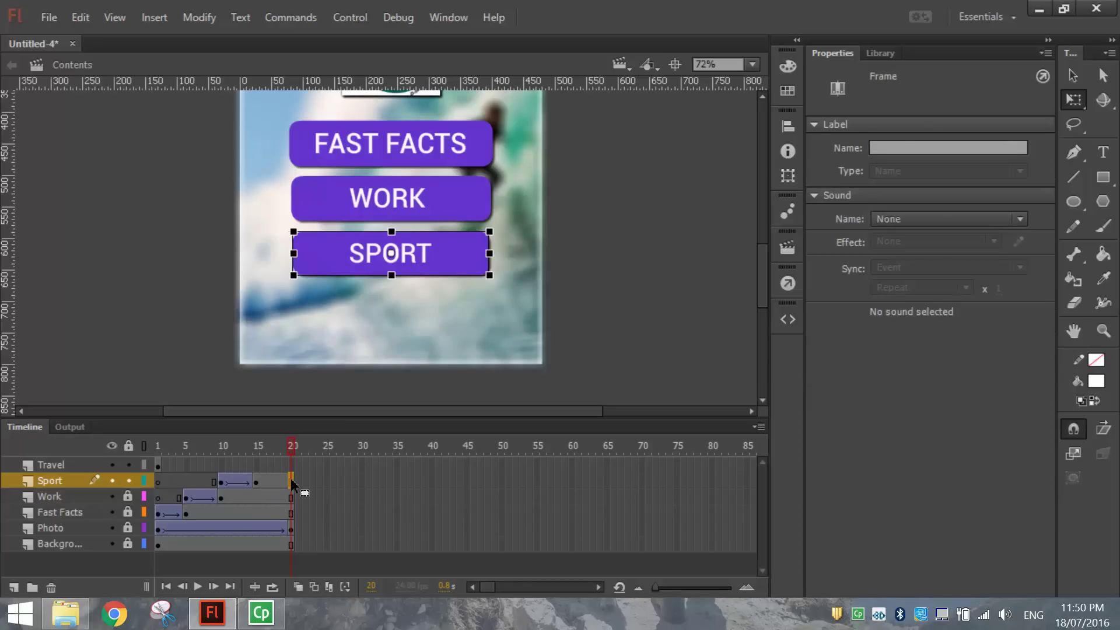
# Play the Contents scene animation from frame 1 to check the Sport button's tween.
pyautogui.click(159, 465)
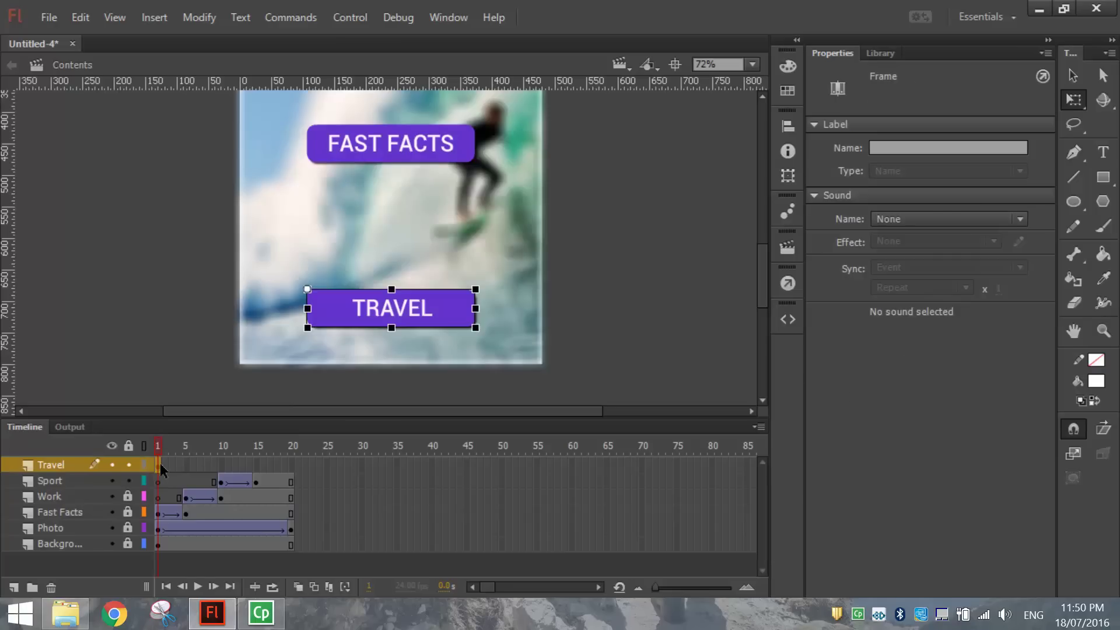
pyautogui.press('Return')
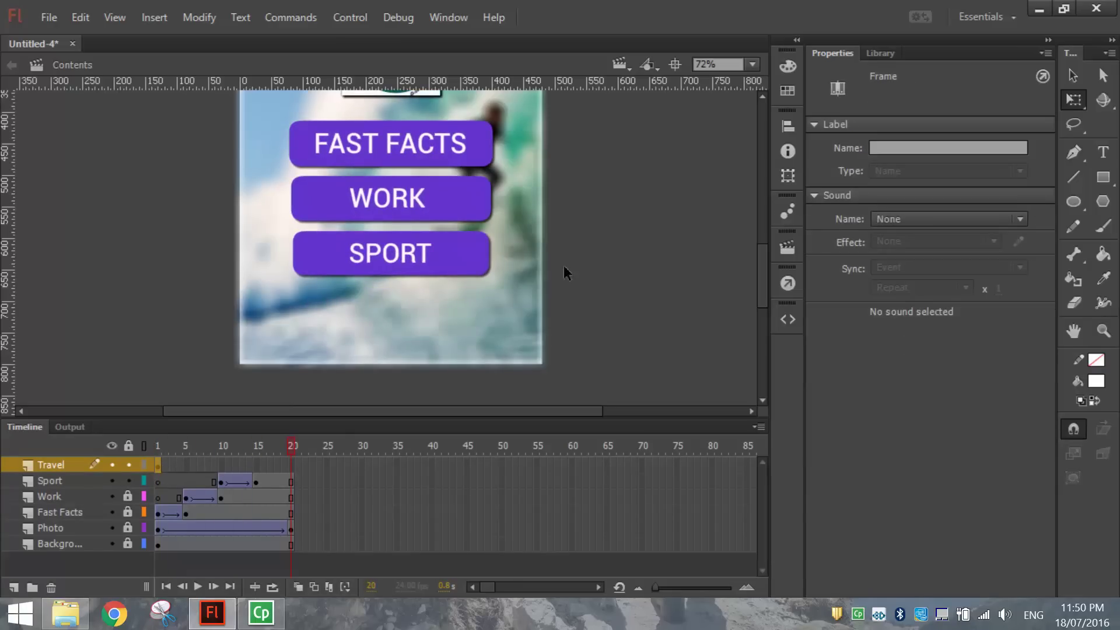
# Move the Travel layer's first keyframe to frame 15 and insert another keyframe at frame 20.
pyautogui.click(1072, 74)
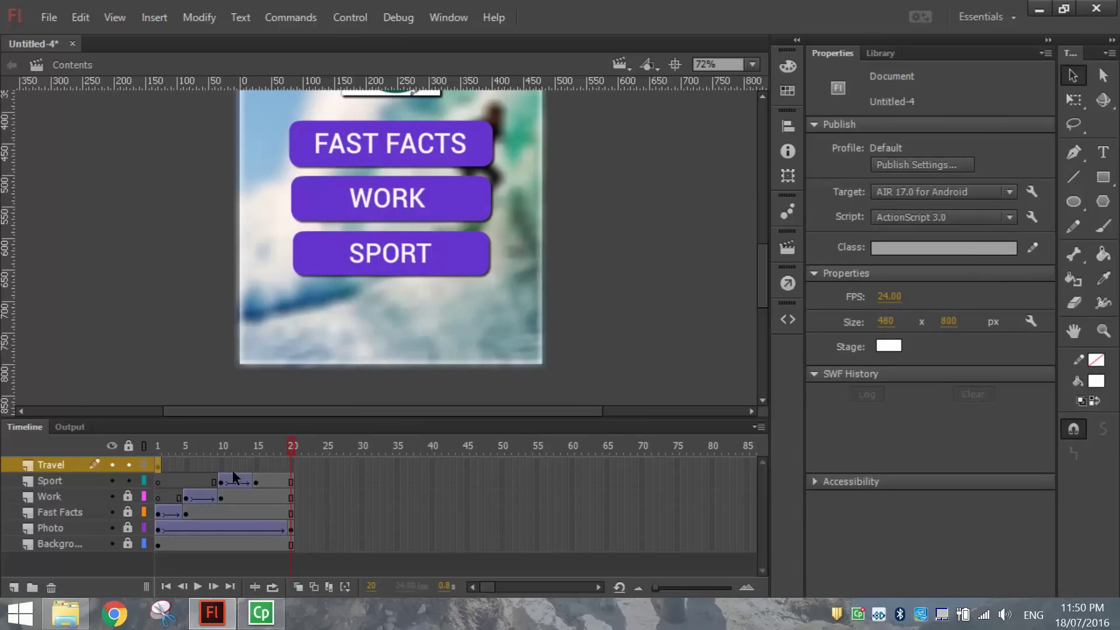
pyautogui.click(159, 465)
pyautogui.moveTo(159, 465); pyautogui.dragTo(256, 467)
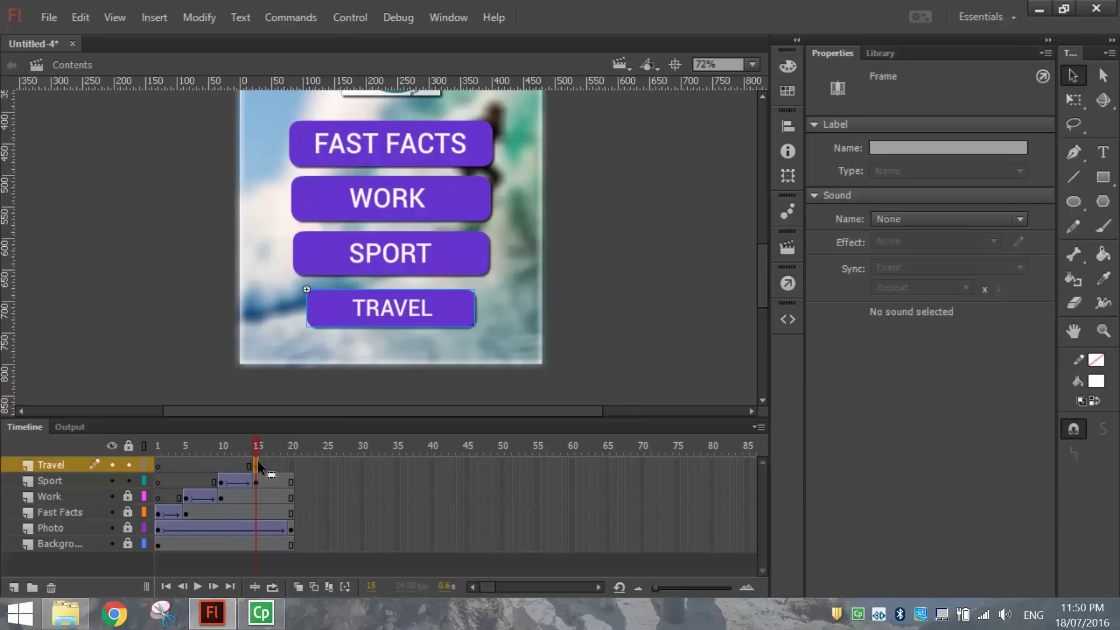
pyautogui.click(293, 468)
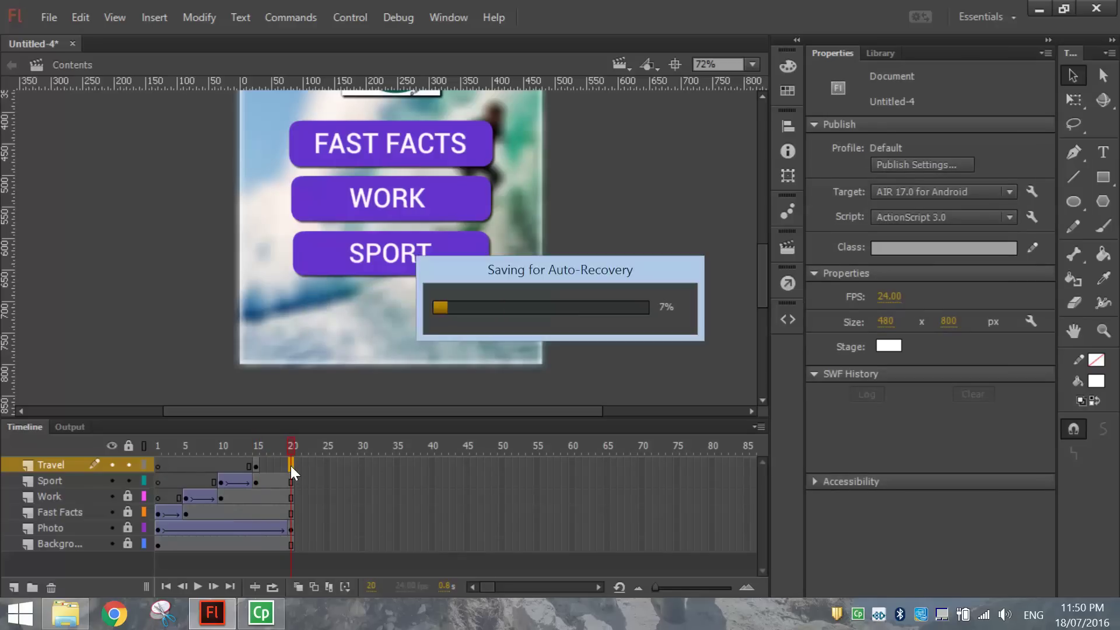
pyautogui.press('F6')
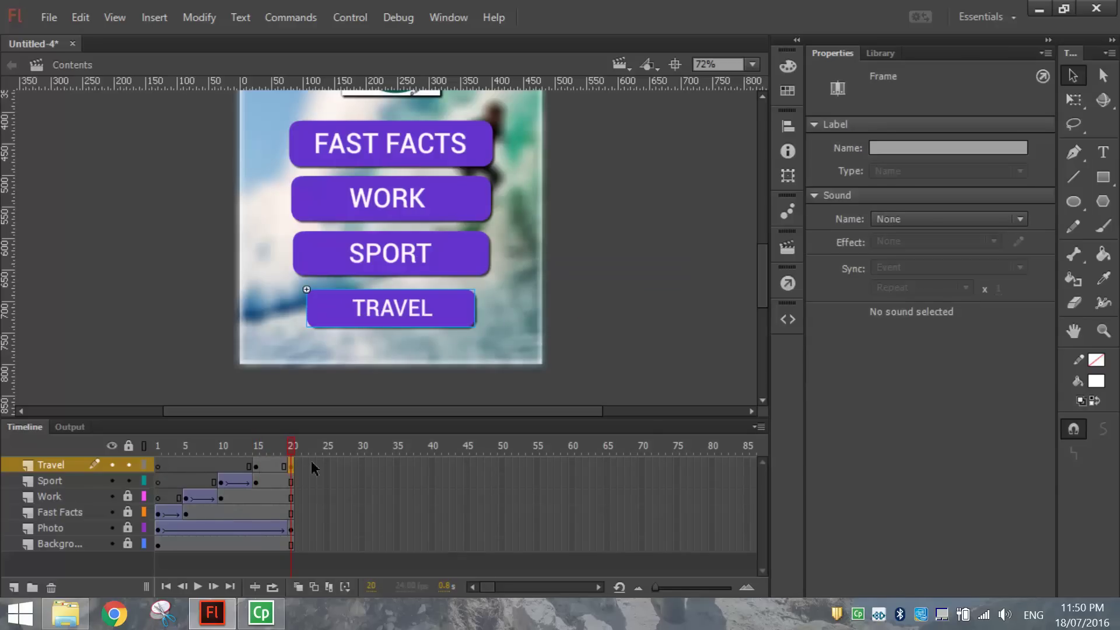
# Move the Travel button's transformation point to its centre at both frame 20 and frame 15 using the Free Transform tool.
pyautogui.click(1071, 102)
pyautogui.moveTo(308, 290); pyautogui.dragTo(391, 308)
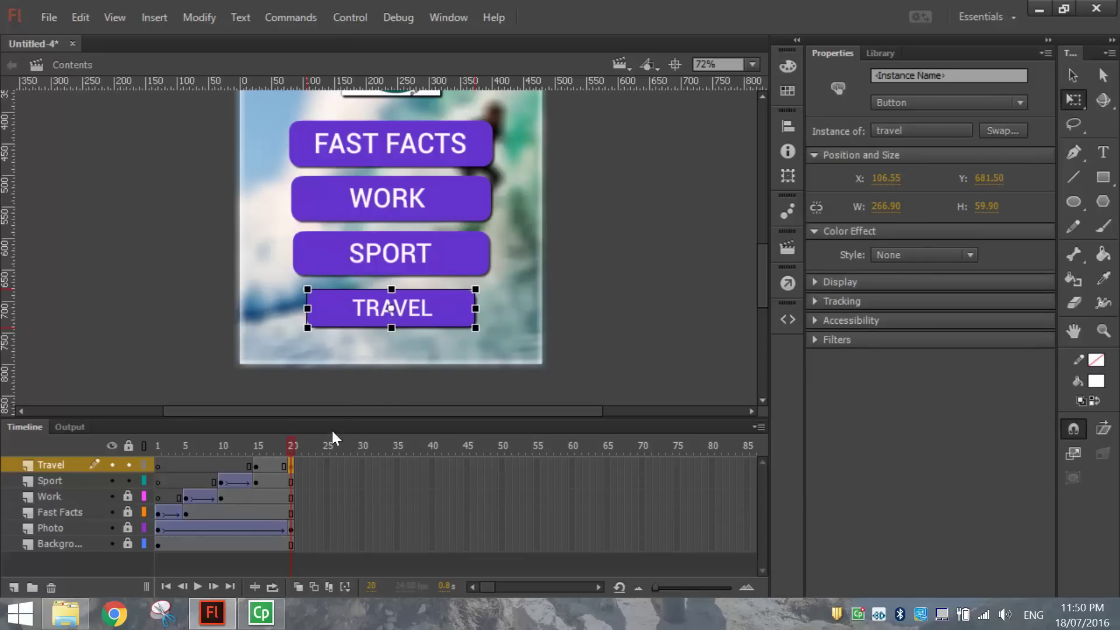
pyautogui.click(257, 465)
pyautogui.click(315, 302)
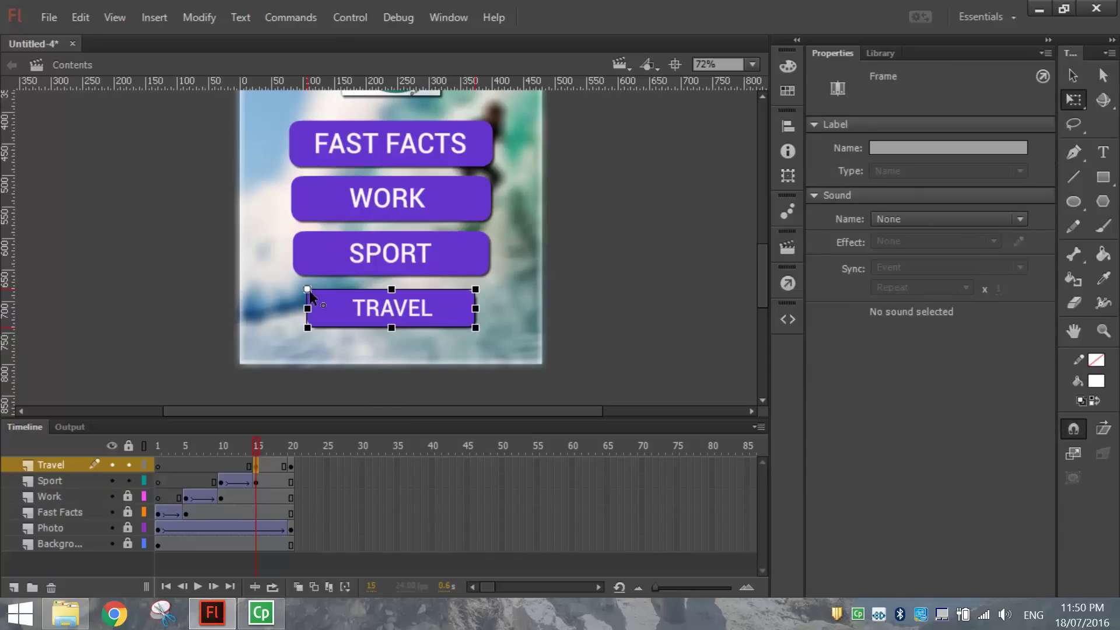
pyautogui.moveTo(307, 289); pyautogui.dragTo(392, 308)
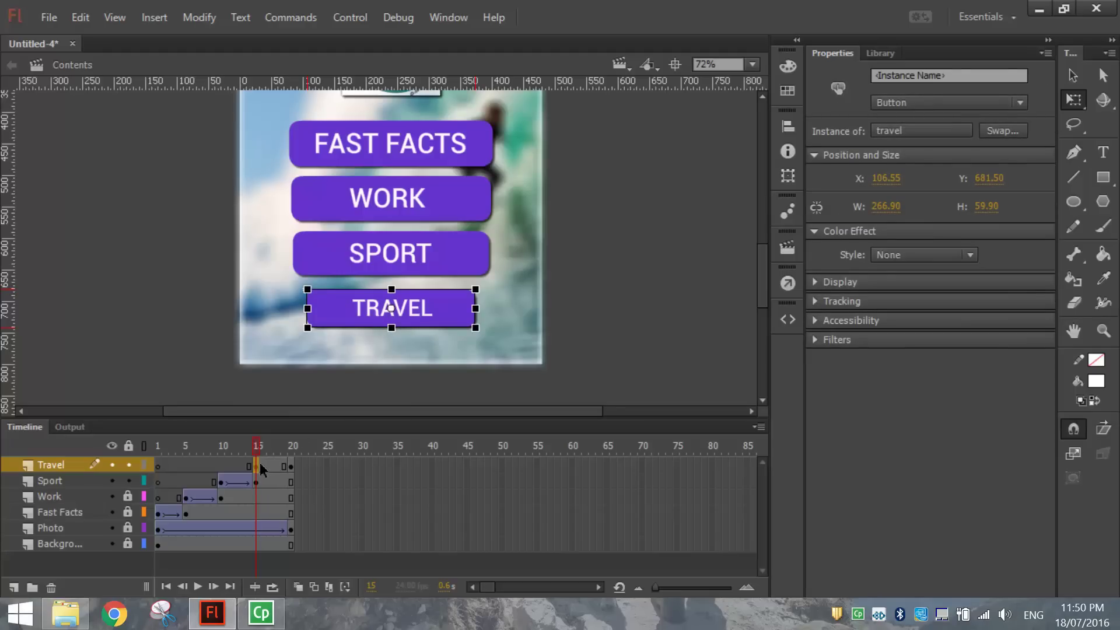
# Enlarge the Travel button at frame 20 around its centre to about 311 by 70 px.
pyautogui.click(291, 466)
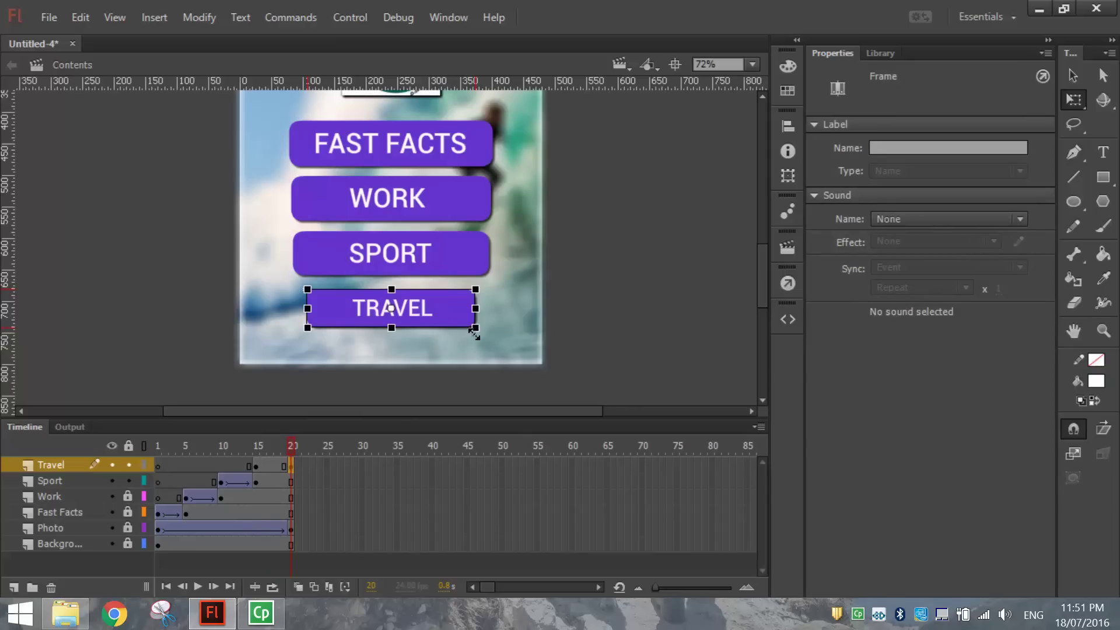
pyautogui.moveTo(480, 328); pyautogui.dragTo(488, 346)
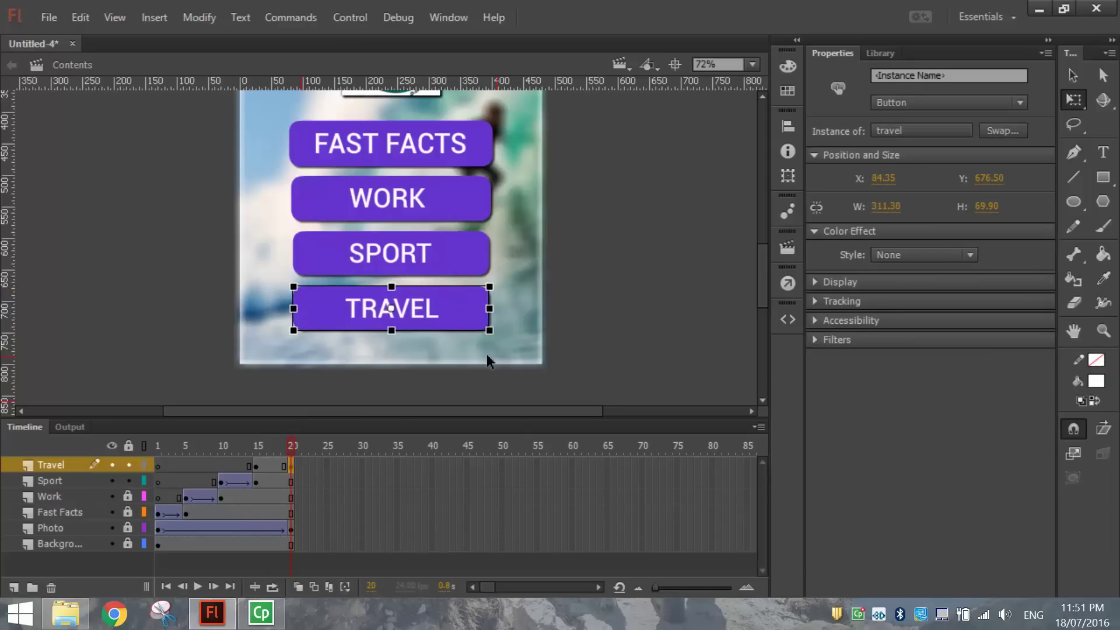
pyautogui.click(597, 171)
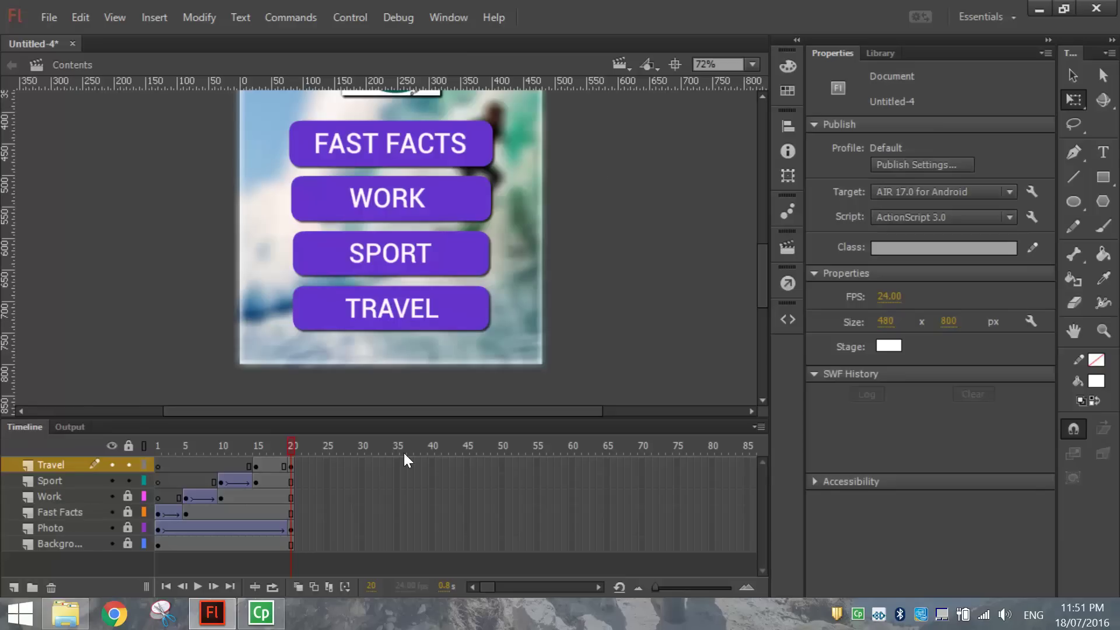
# Create a classic tween between frames 15 and 20 of the Travel layer and preview the whole animation from frame 1.
pyautogui.rightClick(274, 465)
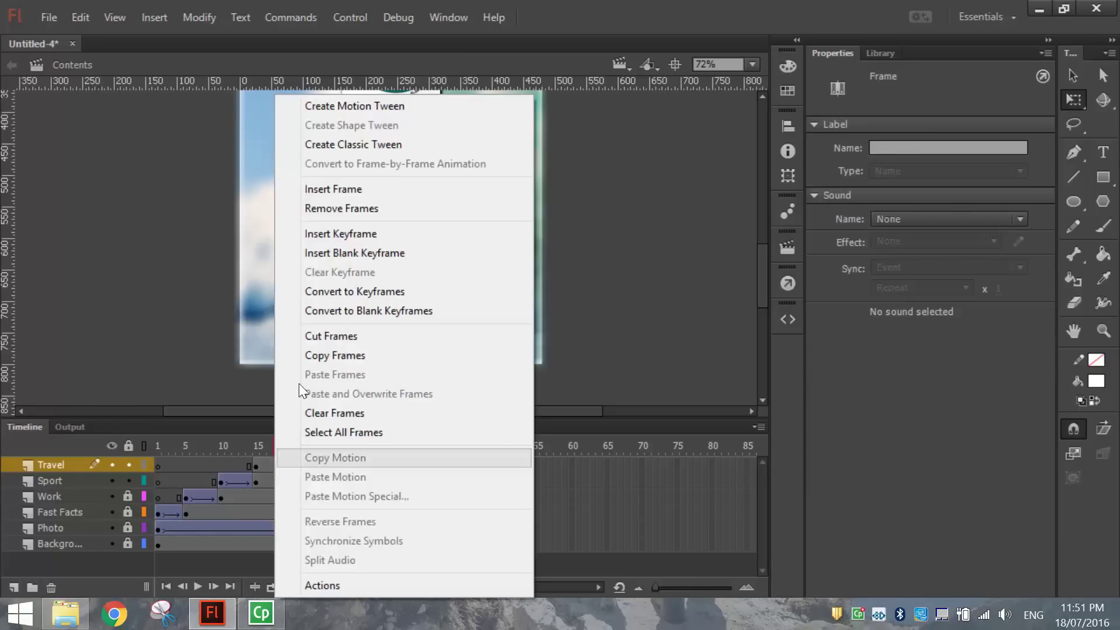
pyautogui.click(345, 141)
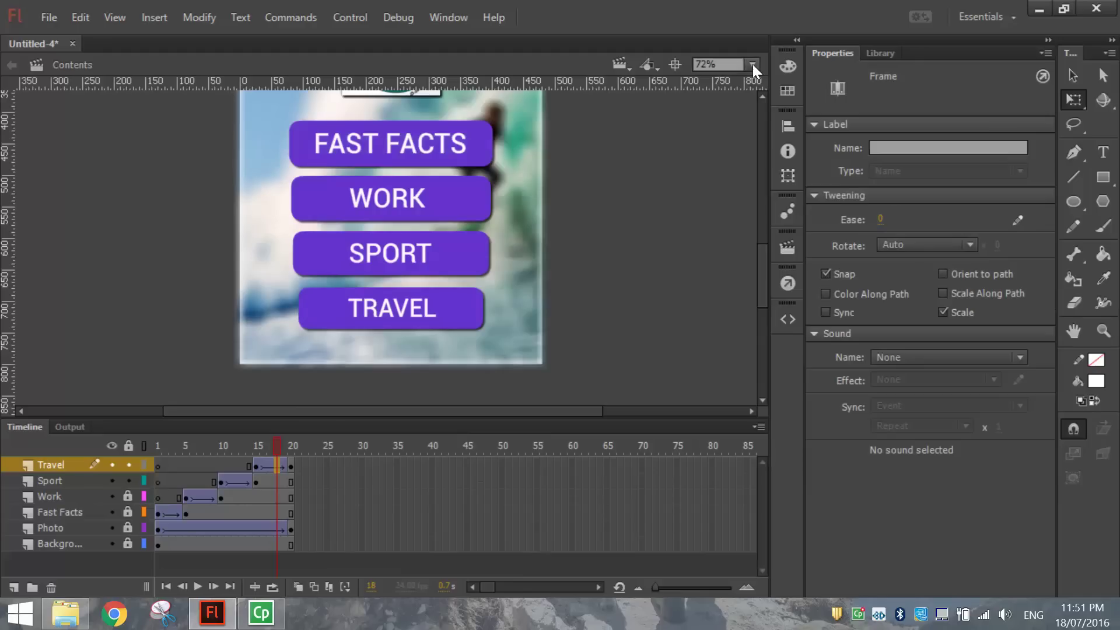
pyautogui.click(752, 64)
pyautogui.click(754, 83)
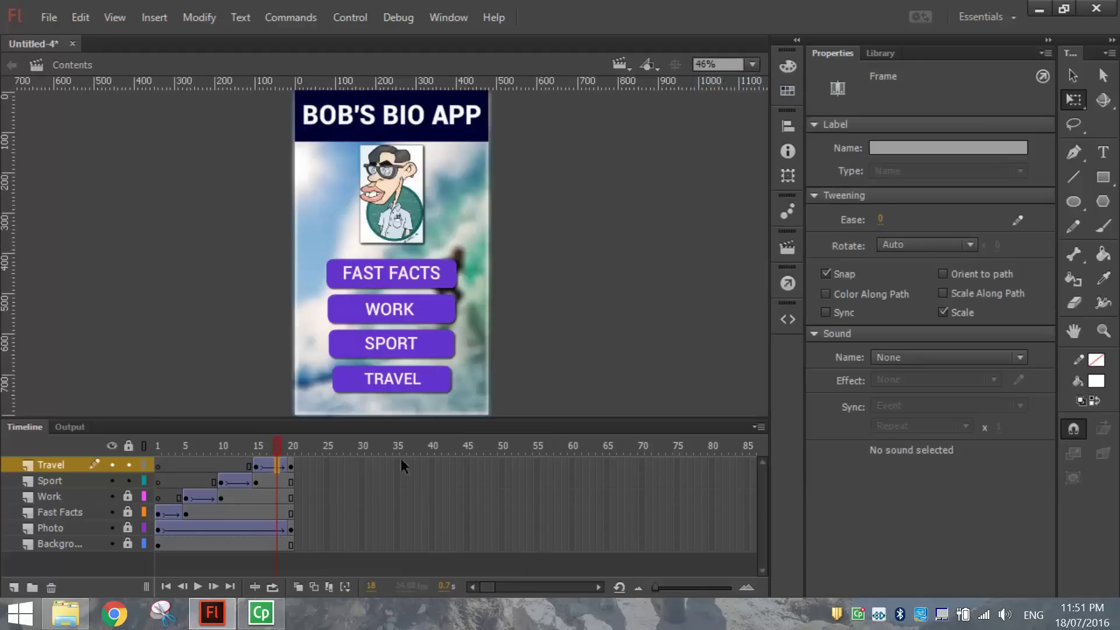
pyautogui.click(157, 465)
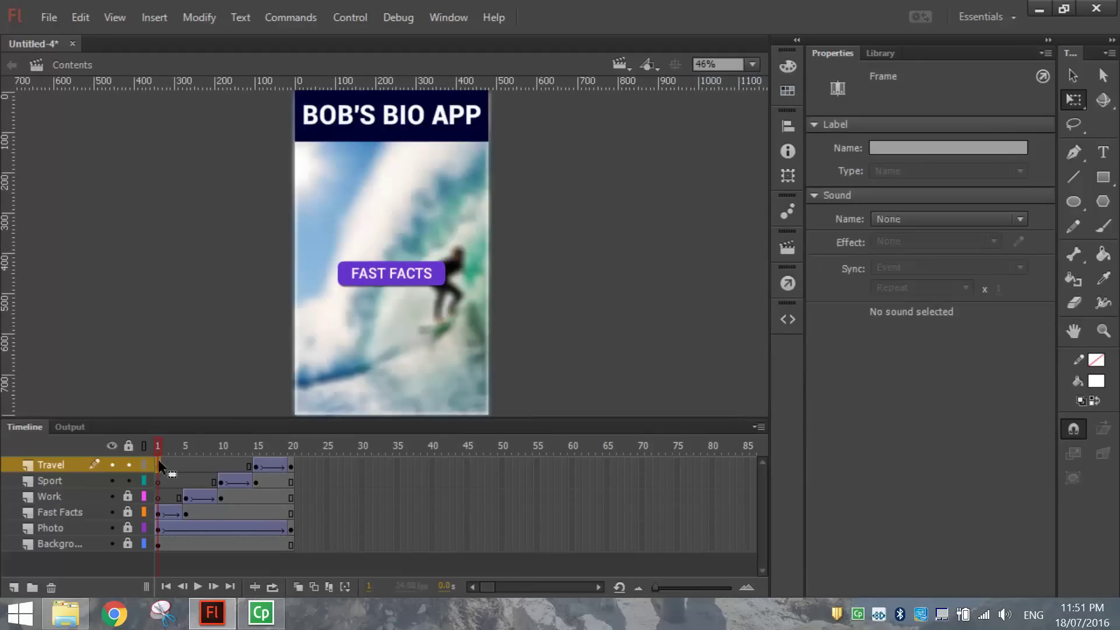
pyautogui.press('Return')
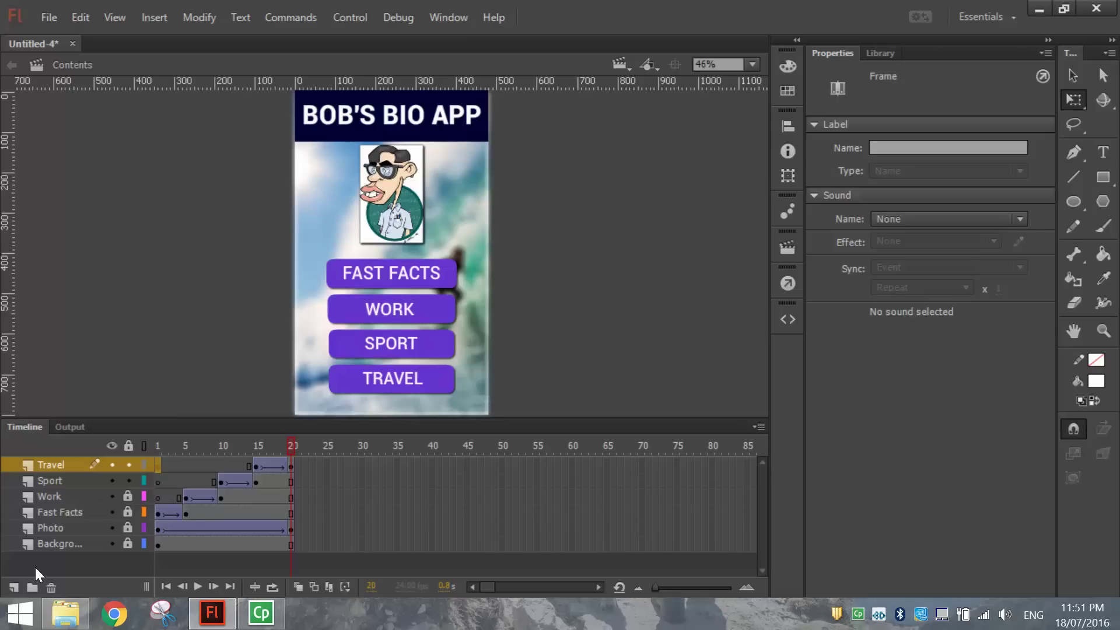
# Add a new layer above the Travel layer and name it Actions.
pyautogui.click(14, 587)
pyautogui.click(54, 464)
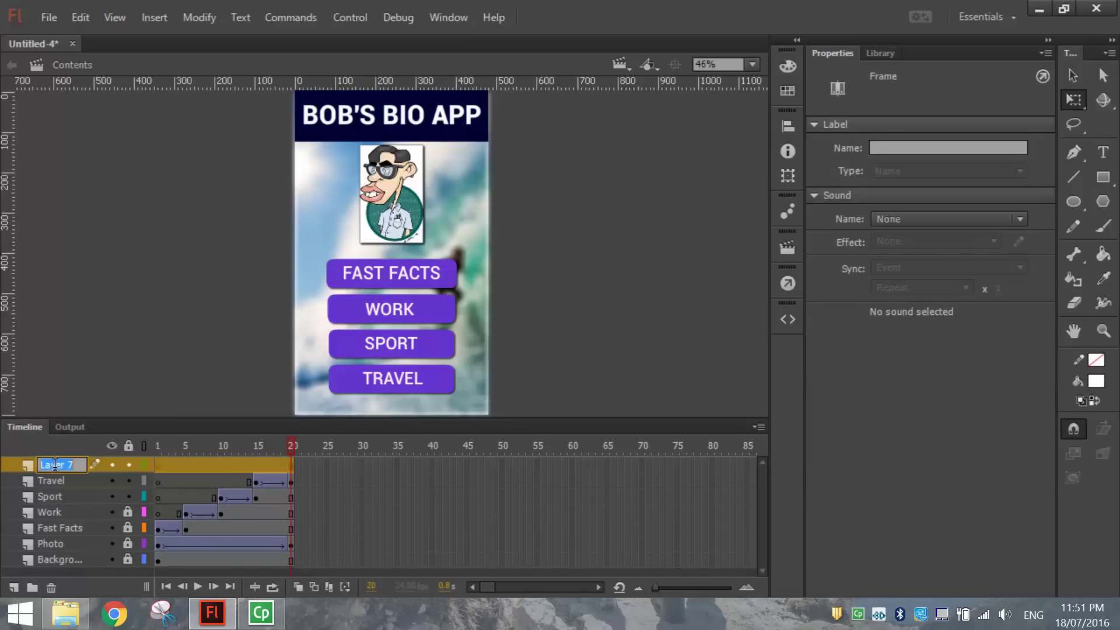
pyautogui.write('Actions')
pyautogui.click(131, 389)
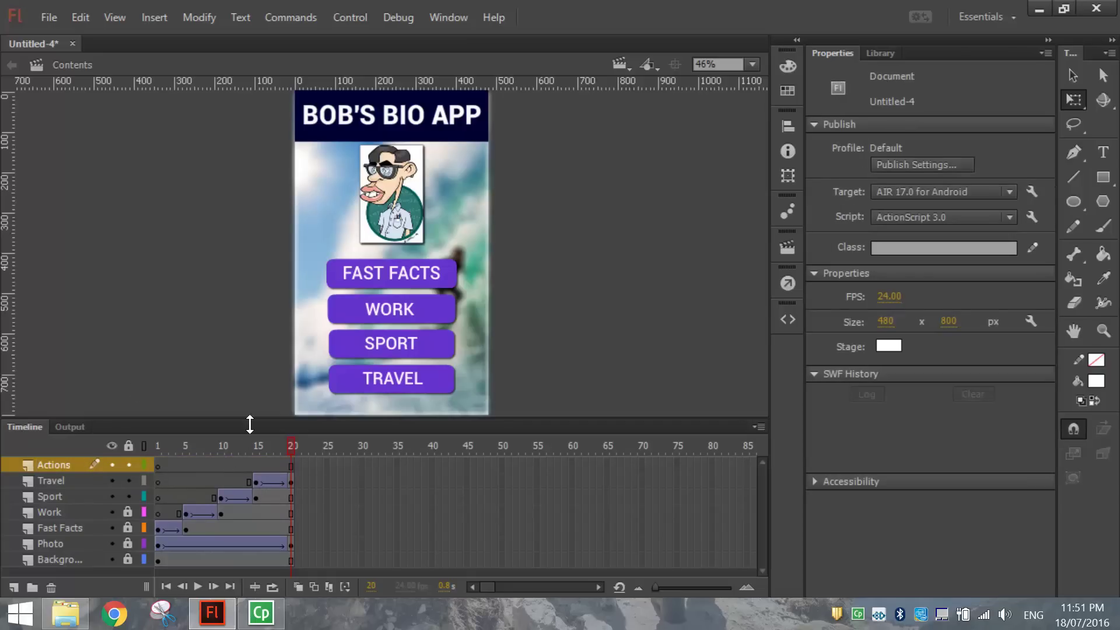
# Play the animation from frame 1 and insert a blank keyframe at frame 20 of the Actions layer.
pyautogui.click(158, 465)
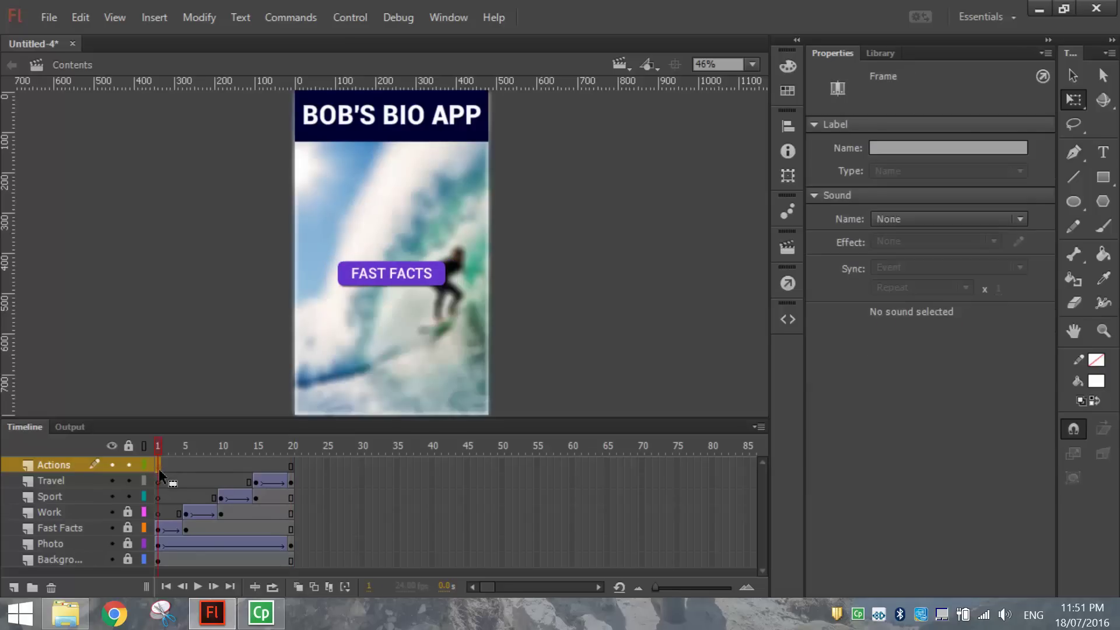
pyautogui.press('Return')
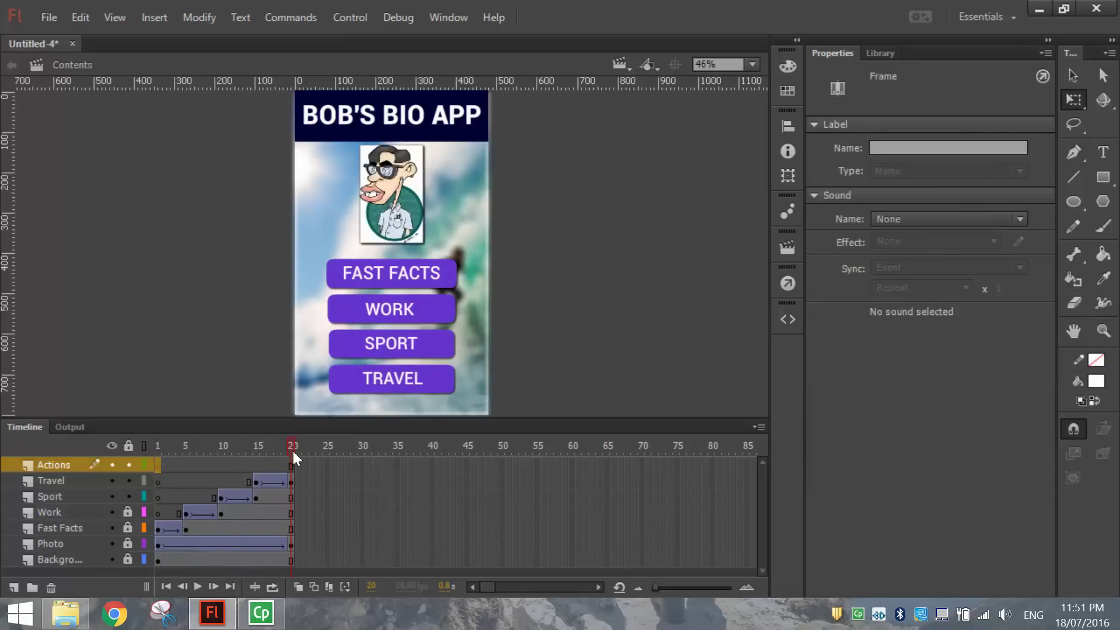
pyautogui.click(292, 465)
pyautogui.press('F7')
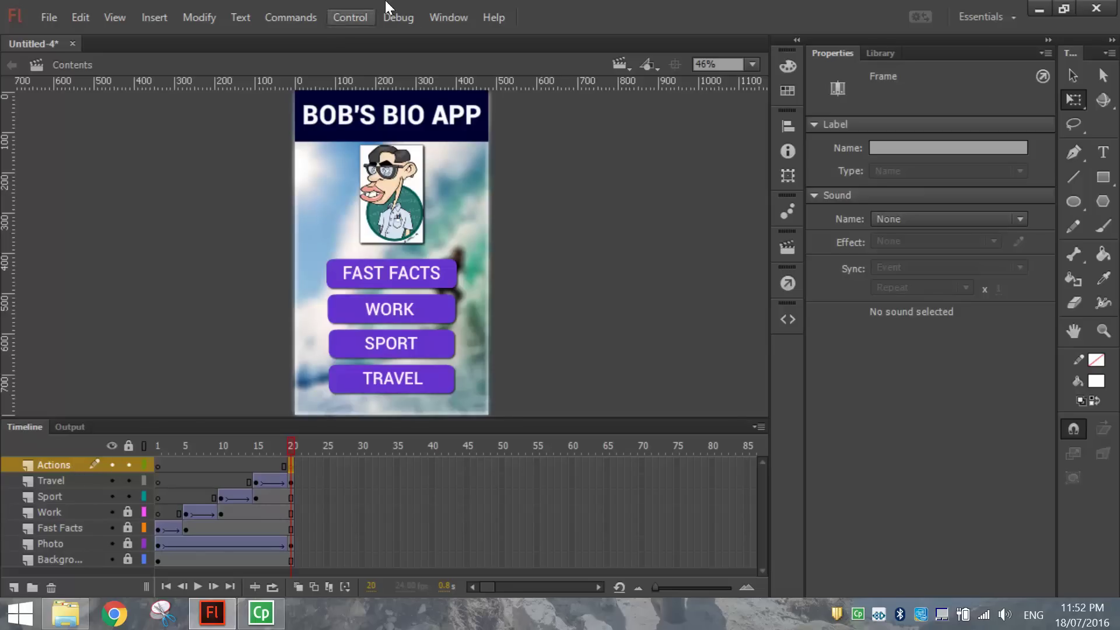
# Add the script stop(); to frame 20 of the Actions layer.
pyautogui.click(426, 10)
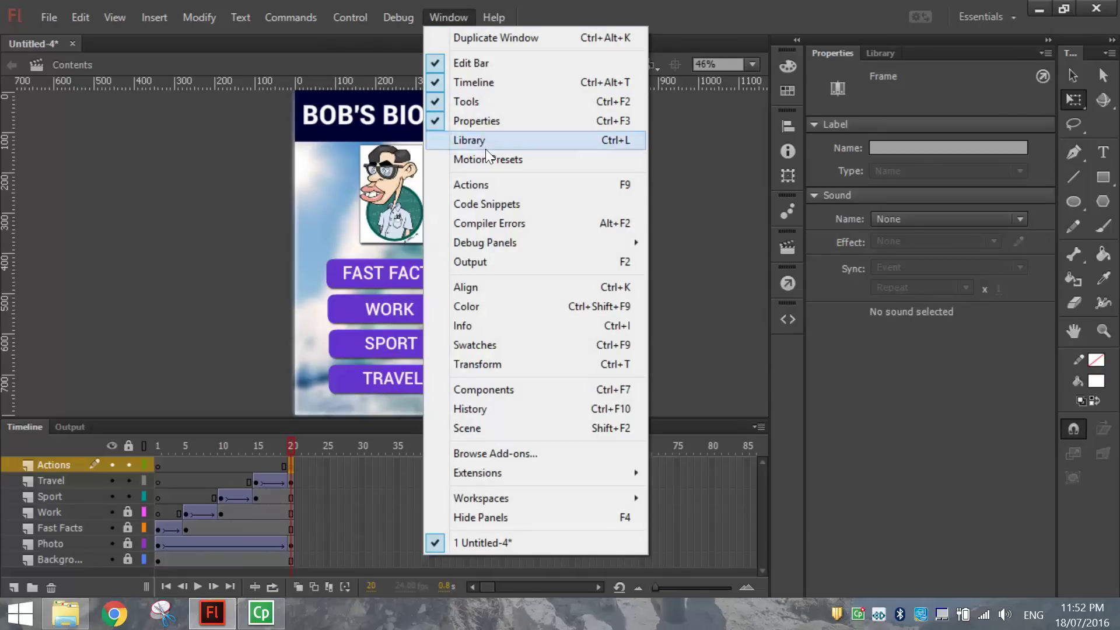
pyautogui.click(492, 185)
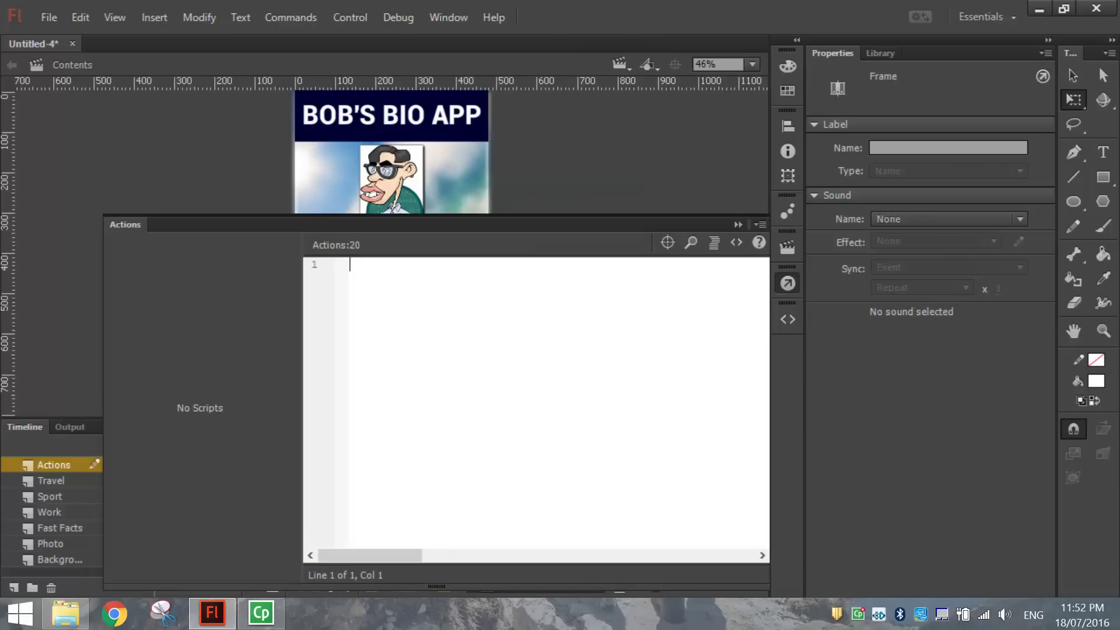
pyautogui.write('stop')
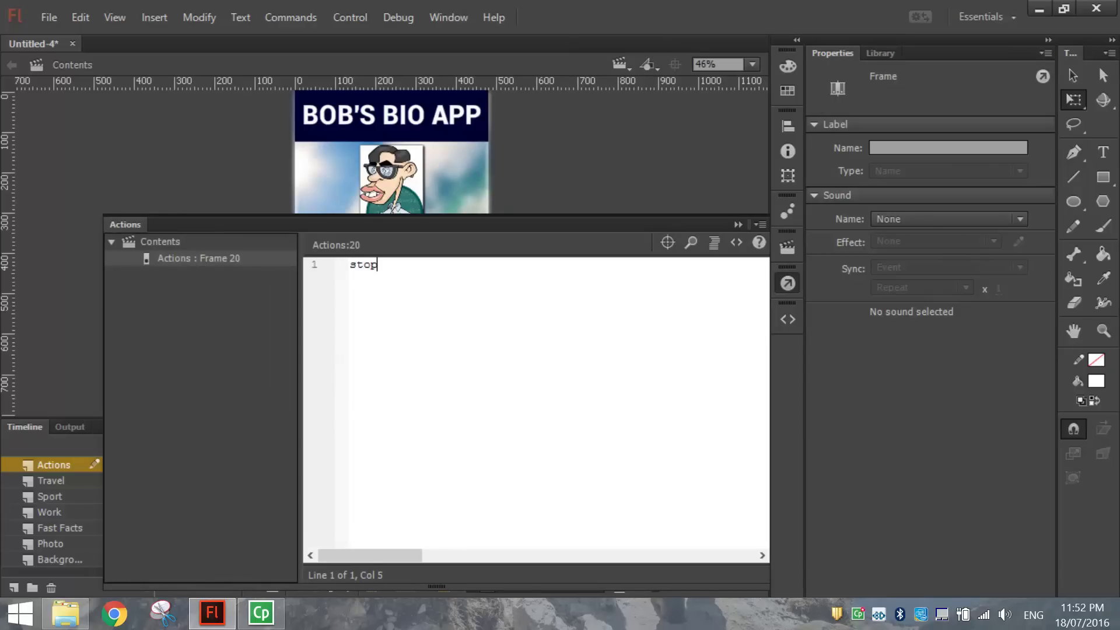
pyautogui.write('(')
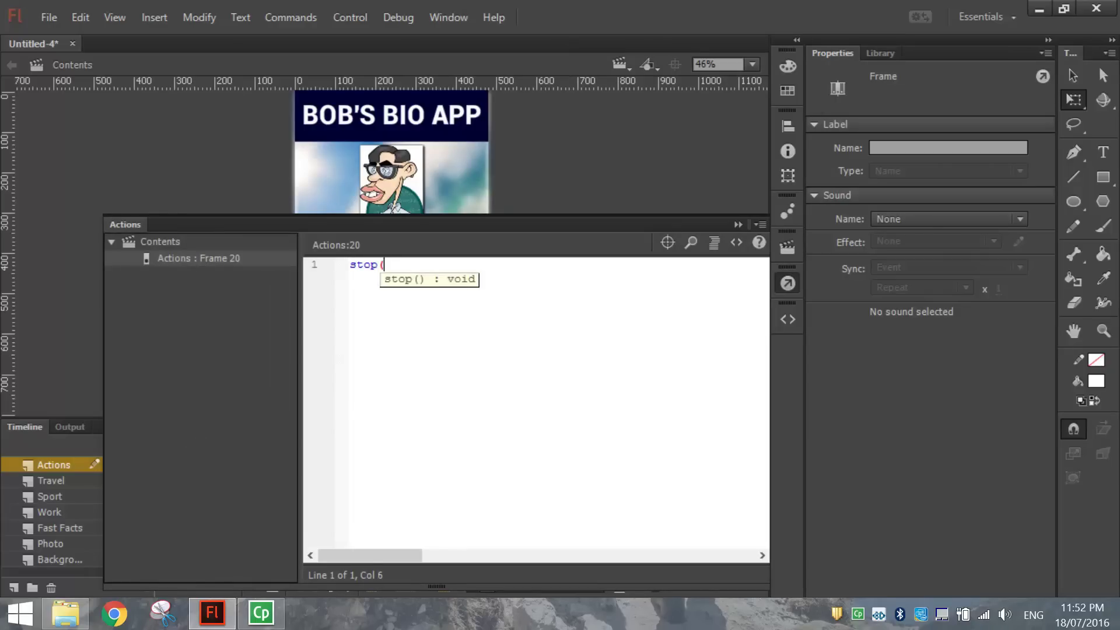
pyautogui.write(');')
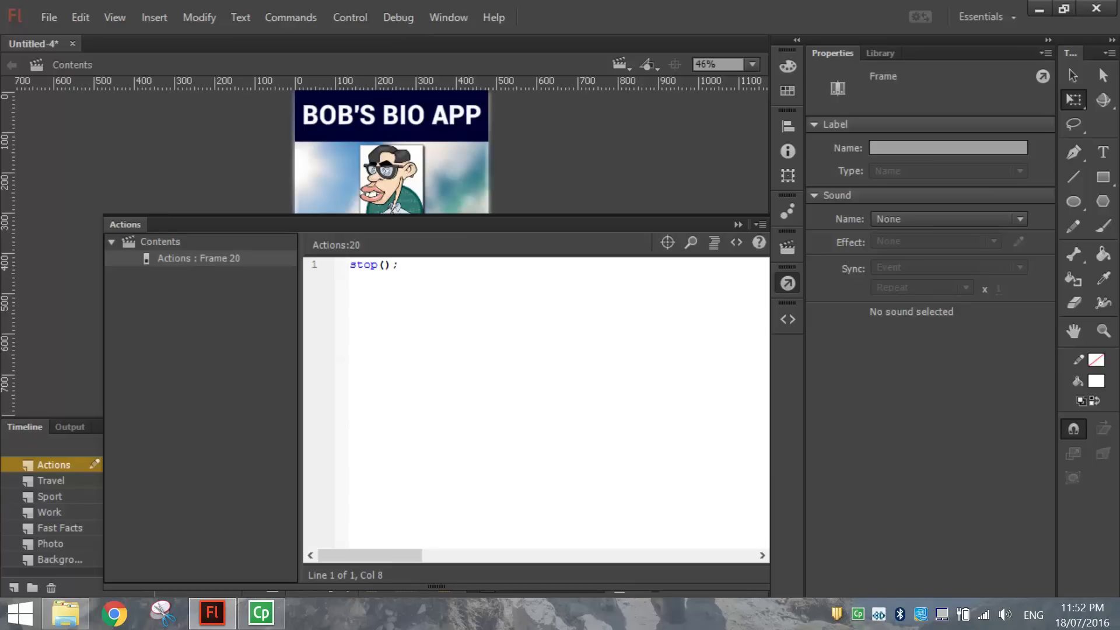
pyautogui.click(787, 285)
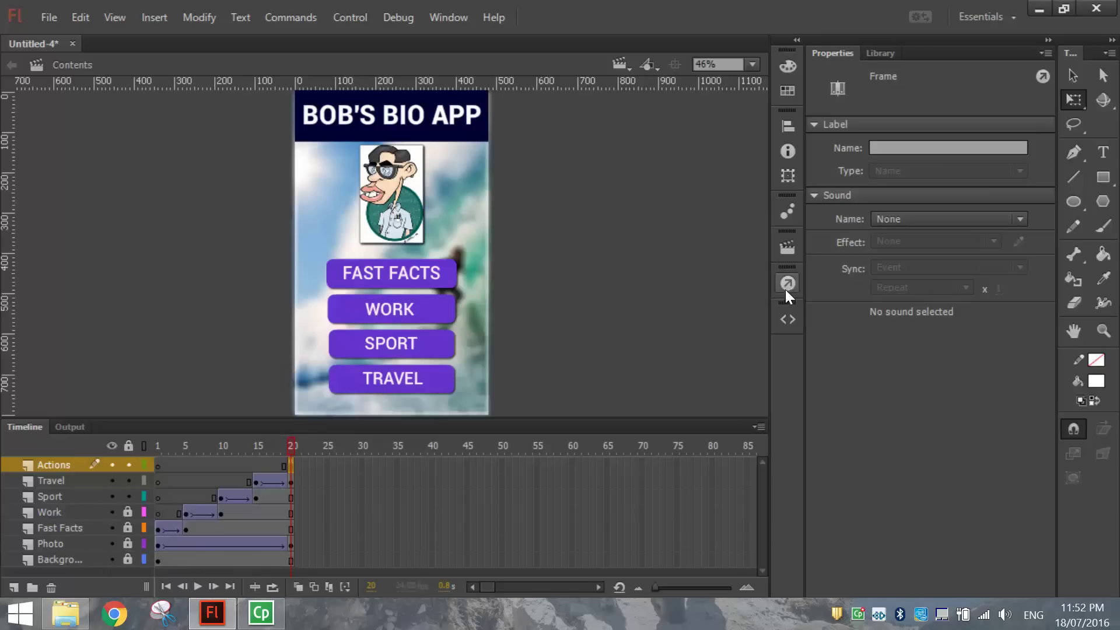
pyautogui.click(341, 464)
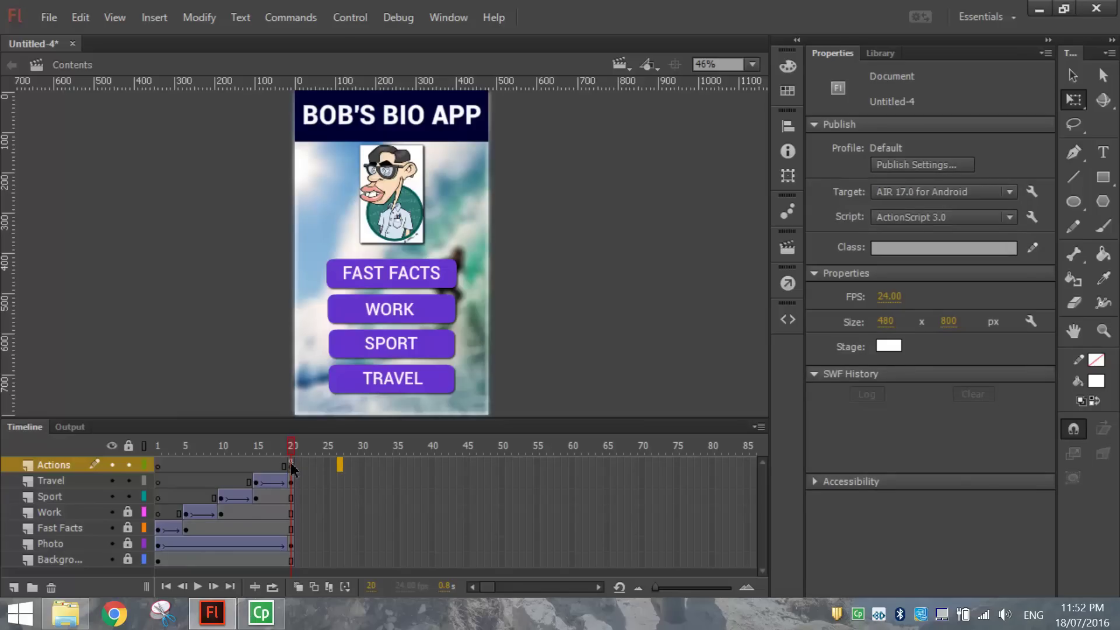
pyautogui.click(291, 467)
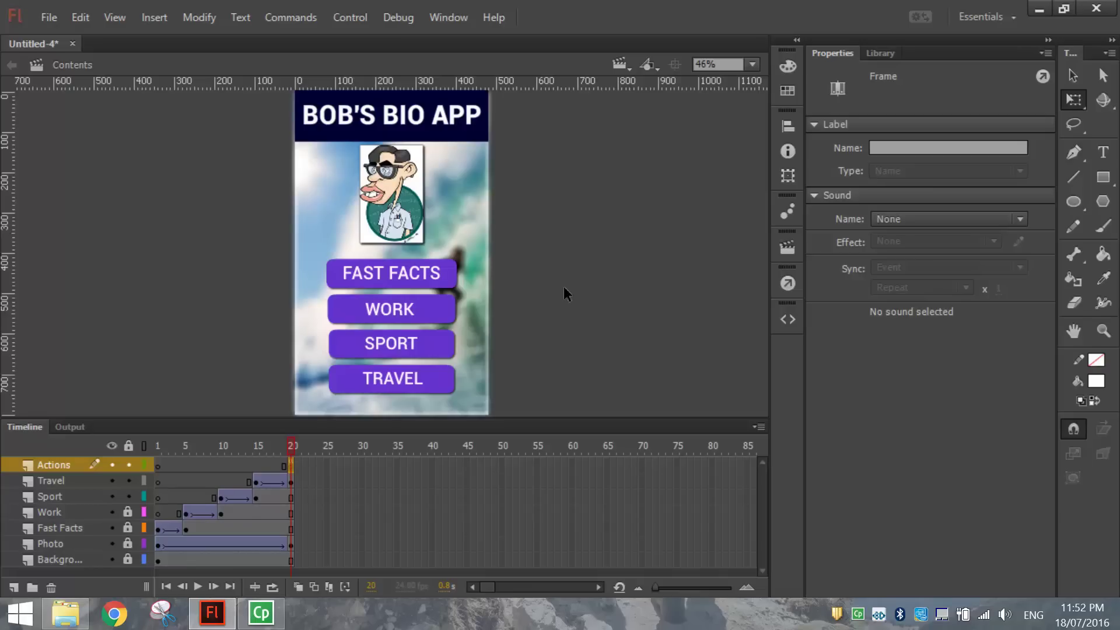
# Preview the Splash scene's animation and return to the Contents scene to preview it as well.
pyautogui.click(621, 60)
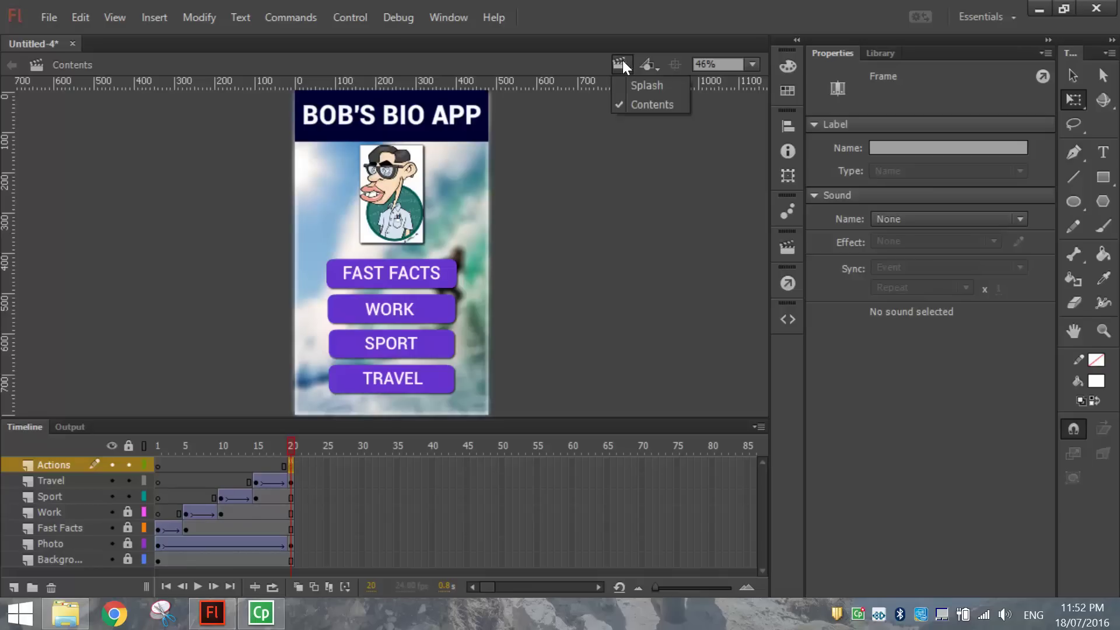
pyautogui.click(631, 86)
pyautogui.press('Return')
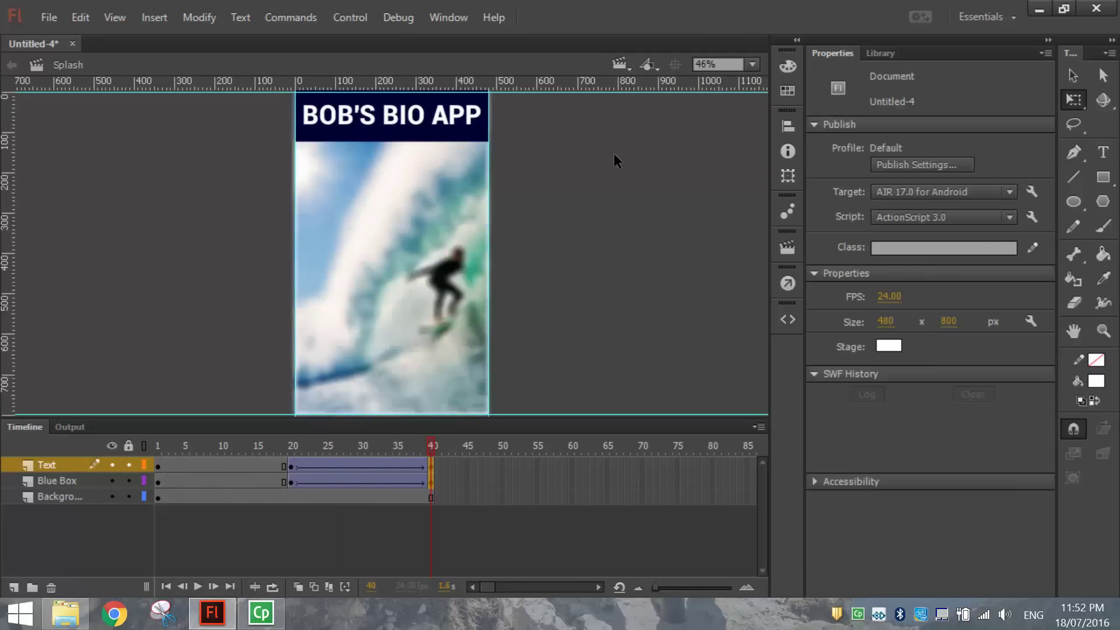
pyautogui.click(626, 69)
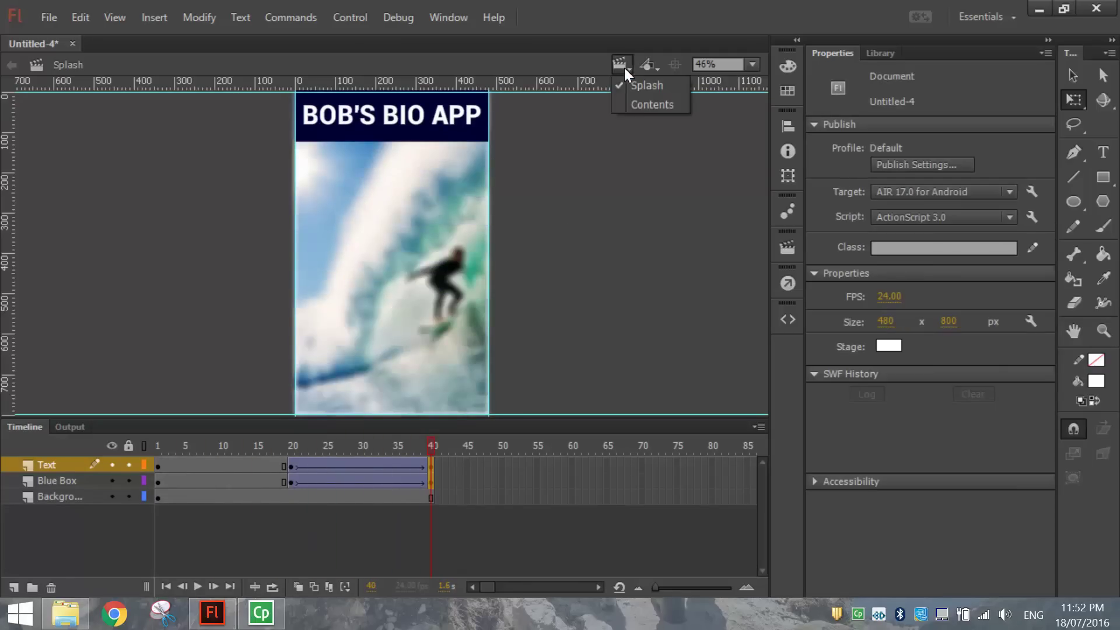
pyautogui.click(636, 100)
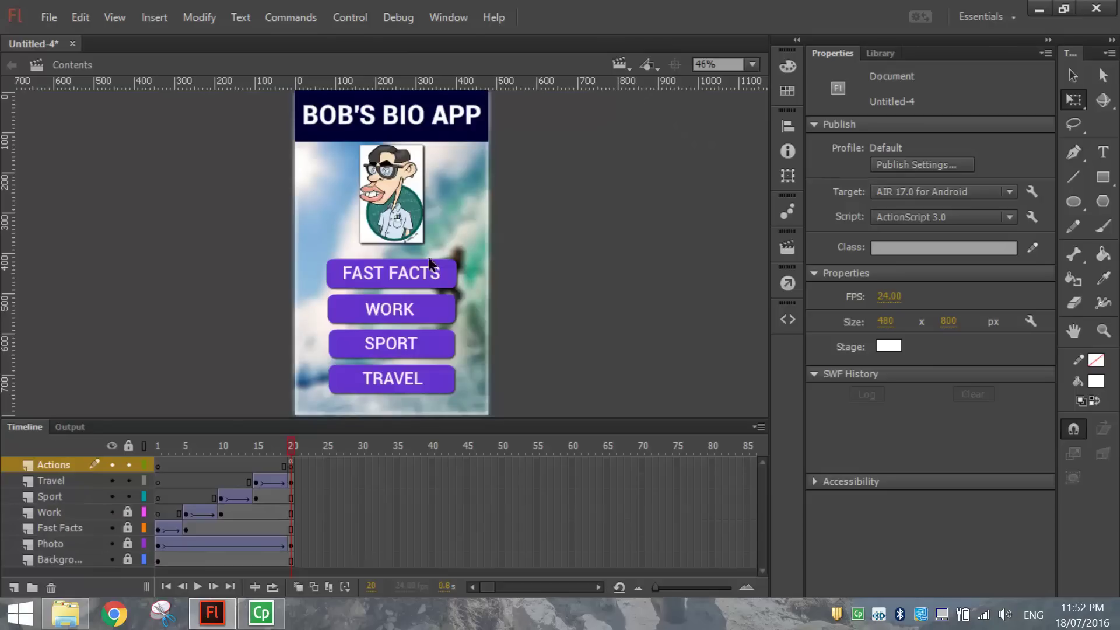
pyautogui.press('Return')
# Start saving the document as a new file and choose the My Bio App folder inside Year 11 ITS as its location.
pyautogui.click(57, 17)
pyautogui.click(101, 200)
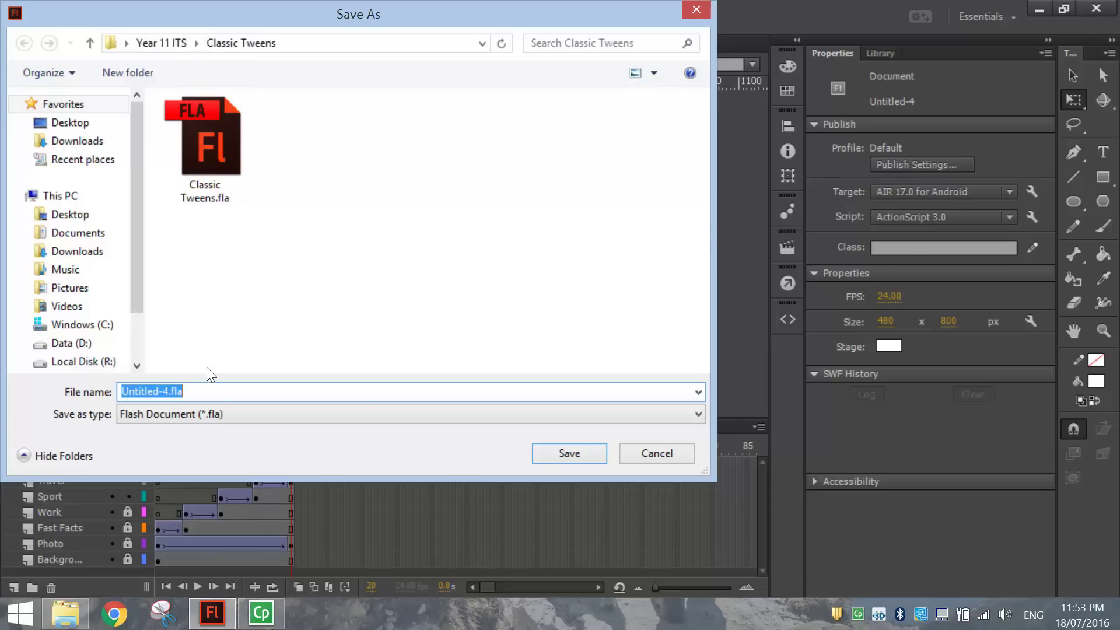
pyautogui.write('Part 1')
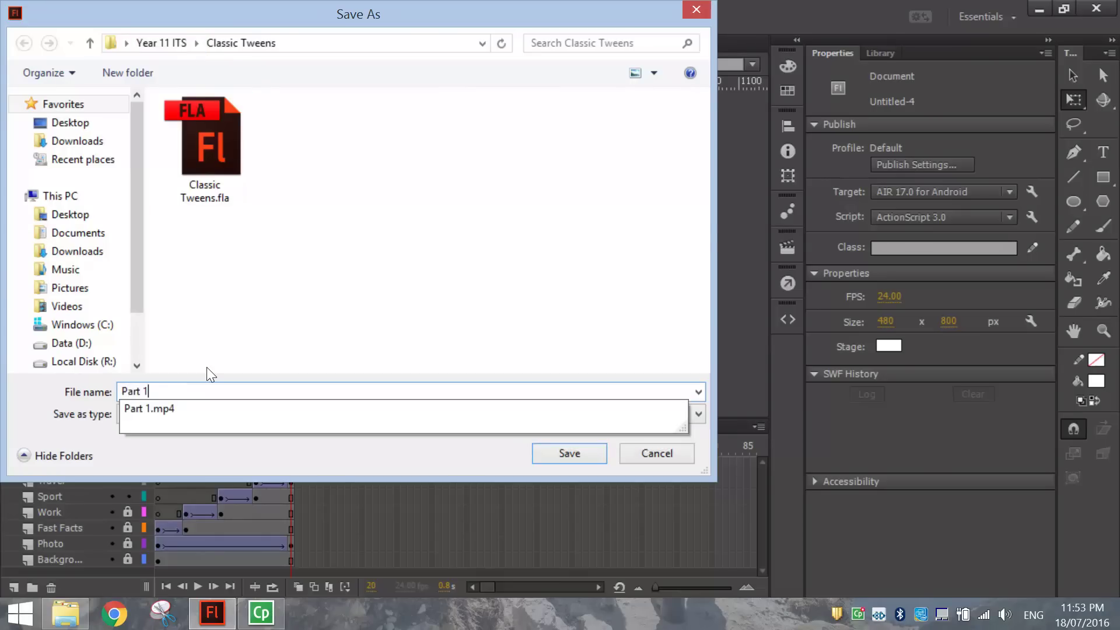
pyautogui.click(207, 366)
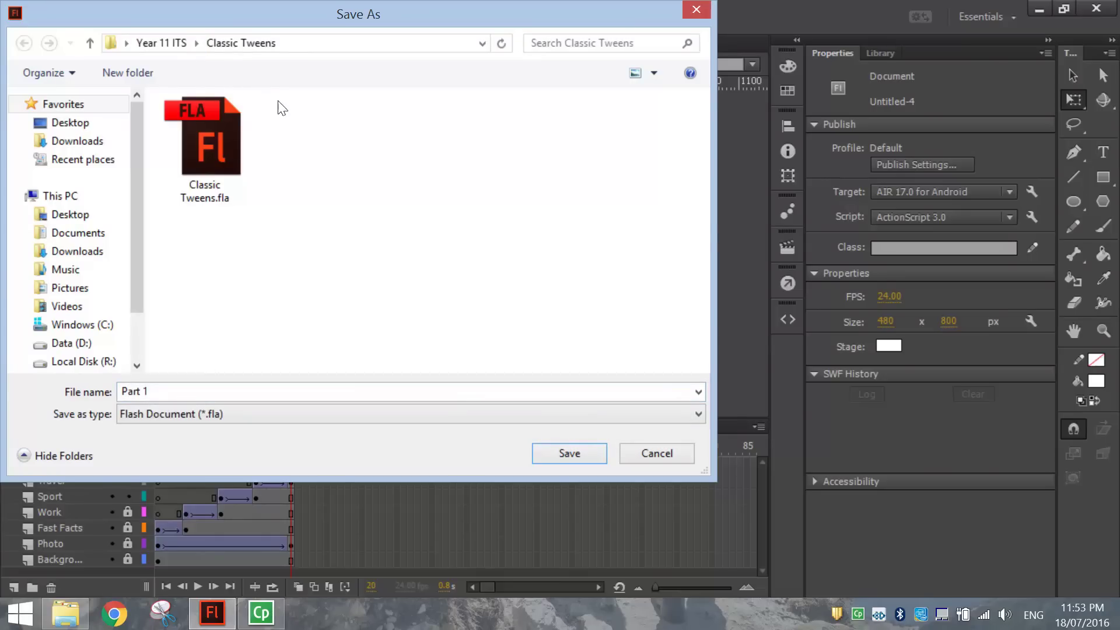
pyautogui.click(178, 44)
pyautogui.doubleClick(215, 142)
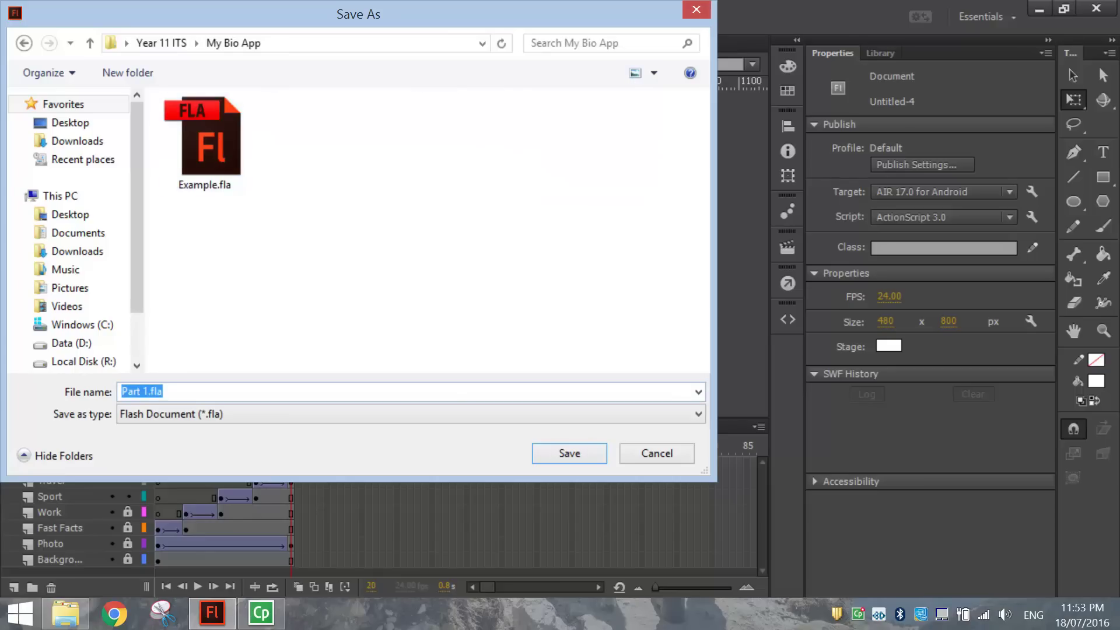
# Name the file Bio App and save it as a Flash Document (*.fla) in the My Bio App folder.
pyautogui.click(205, 140)
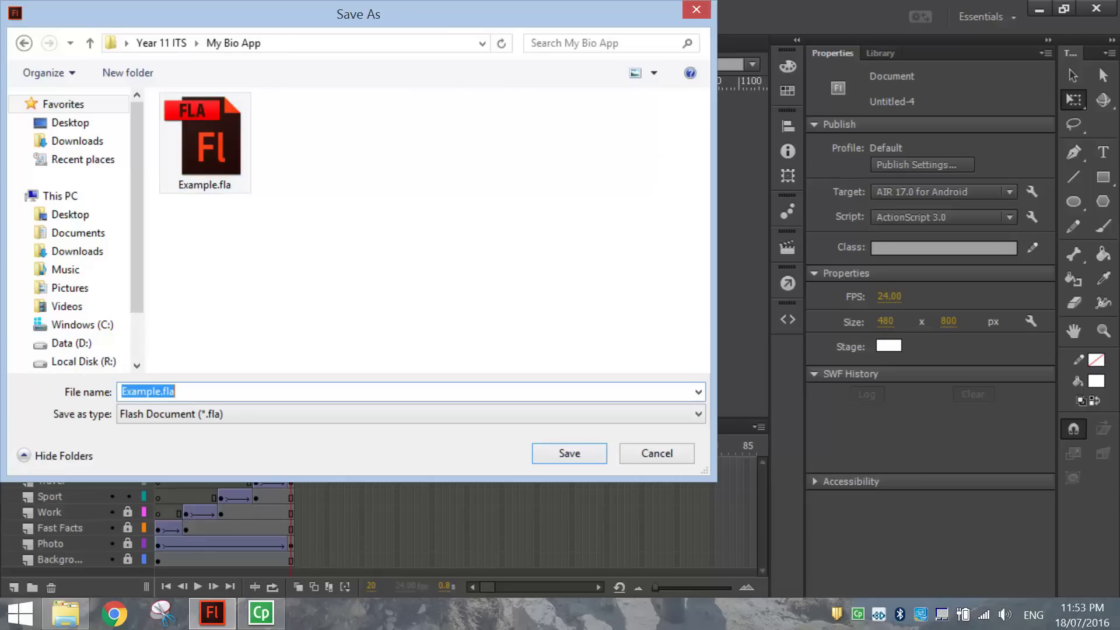
pyautogui.write('io')
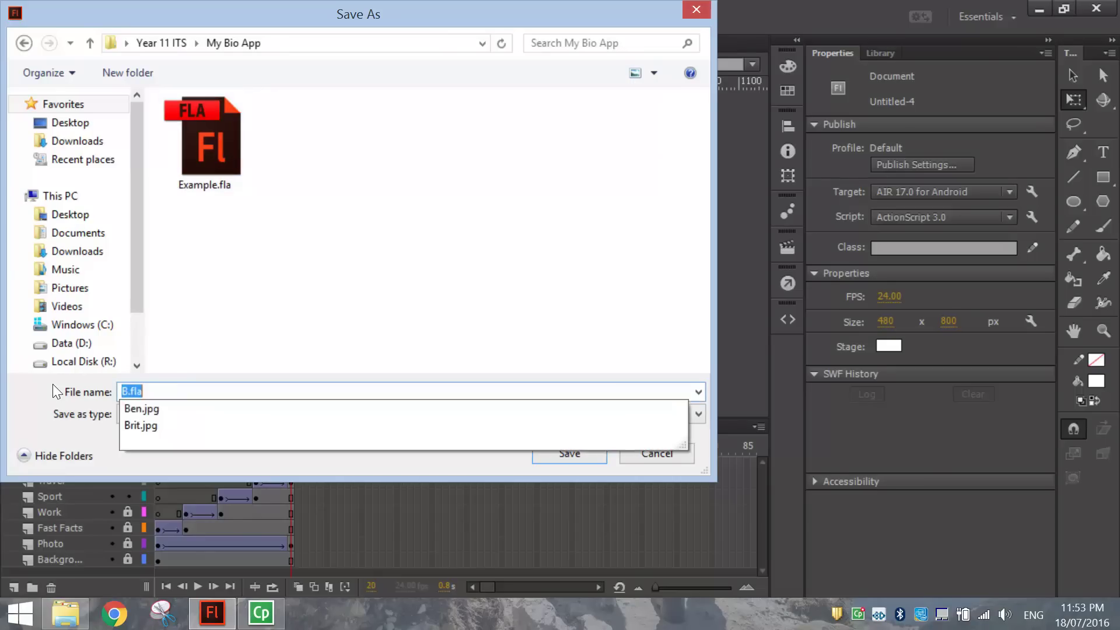
pyautogui.write(' App')
pyautogui.press('Left')
pyautogui.press('Left')
pyautogui.press('Left')
pyautogui.press('Left')
pyautogui.press('Left')
pyautogui.press('Left')
pyautogui.write('B')
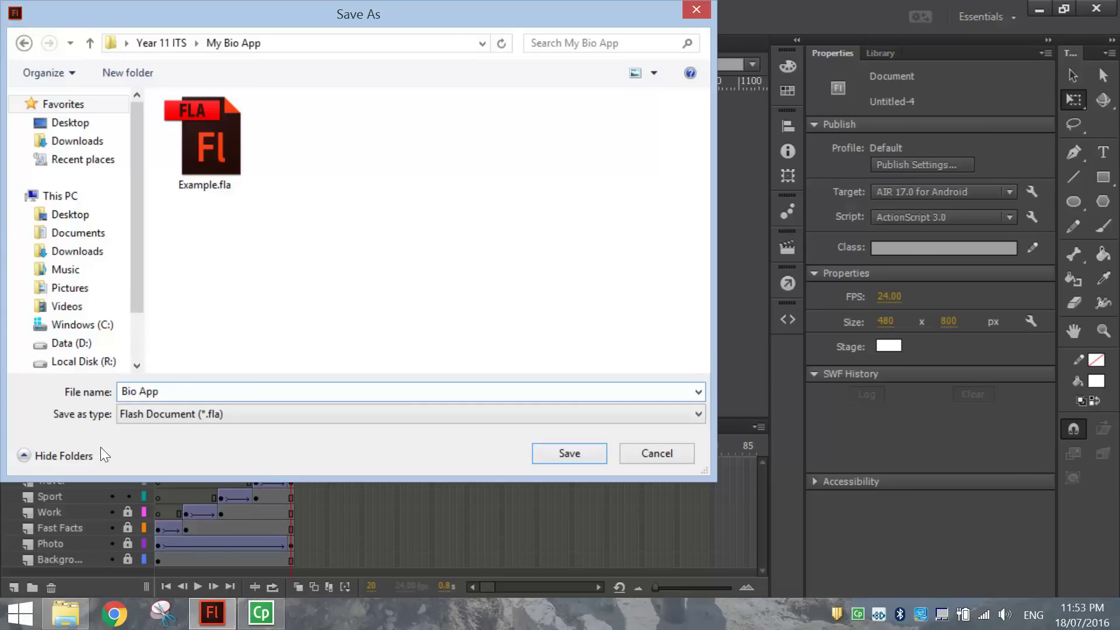
pyautogui.press('End')
pyautogui.click(568, 453)
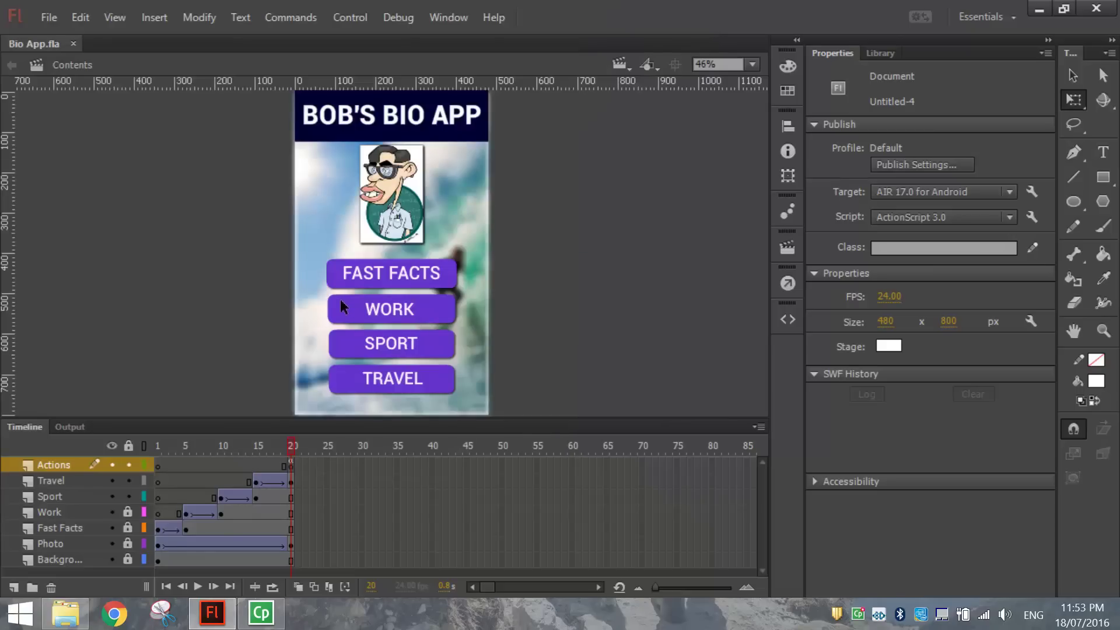
pyautogui.click(247, 618)
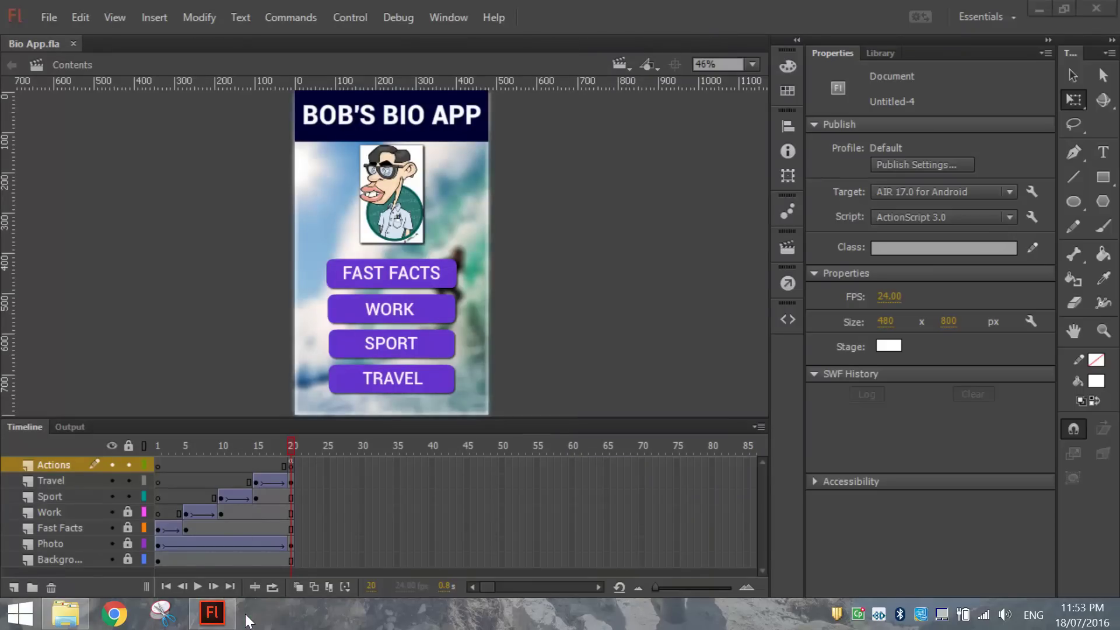